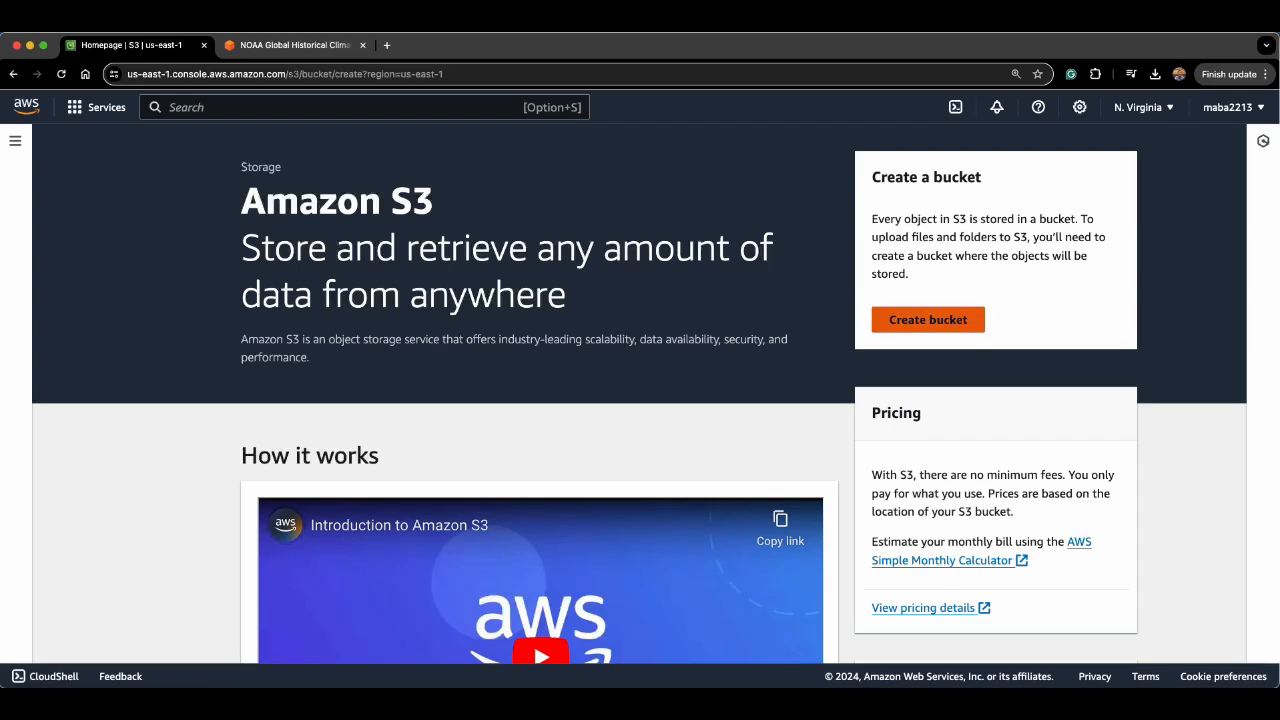
# Step: Create a general purpose S3 bucket named datasciencebucket-086295 with the default settings
pyautogui.click(90, 519)
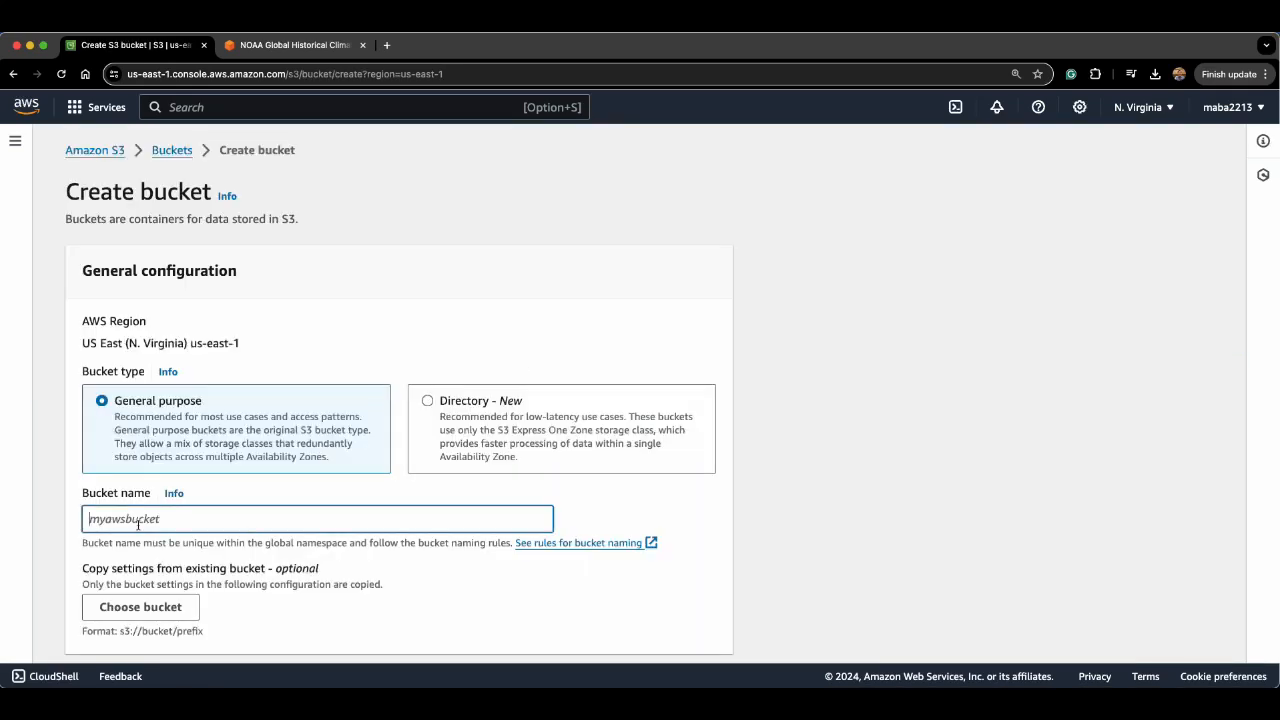
pyautogui.write('datasci')
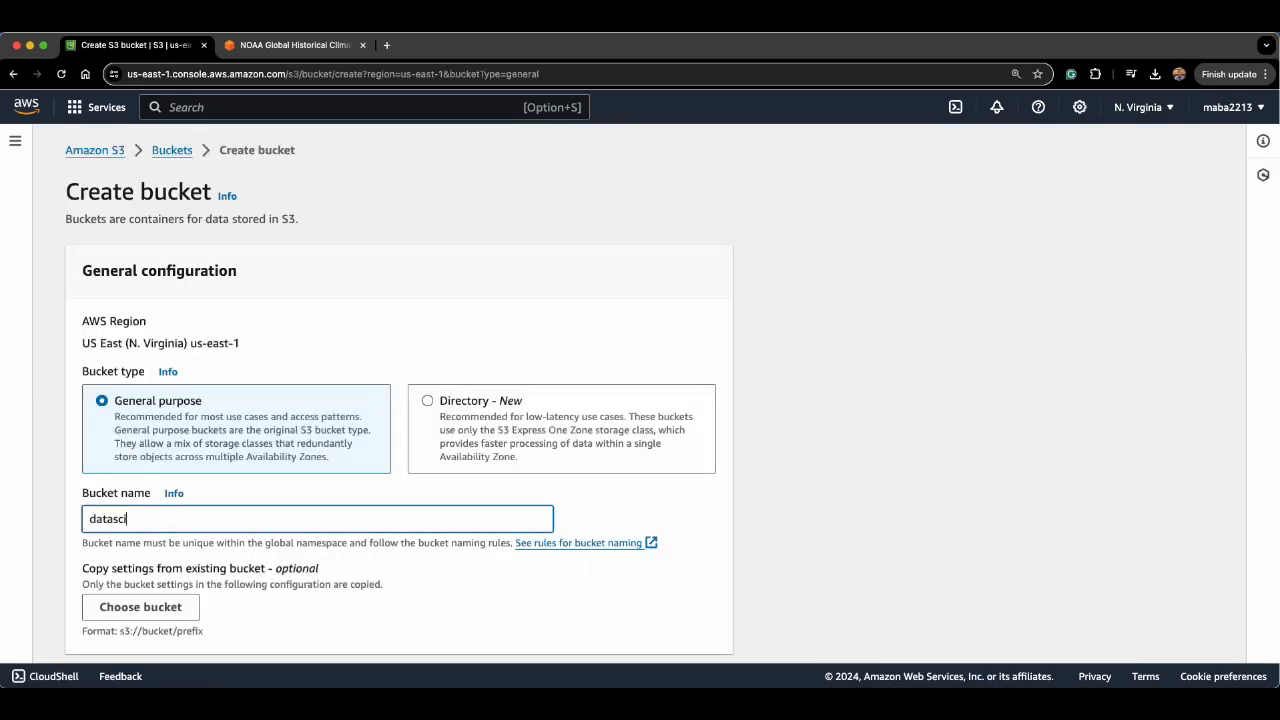
pyautogui.write('encebucket-086295')
pyautogui.scroll(-10, 640, 400)
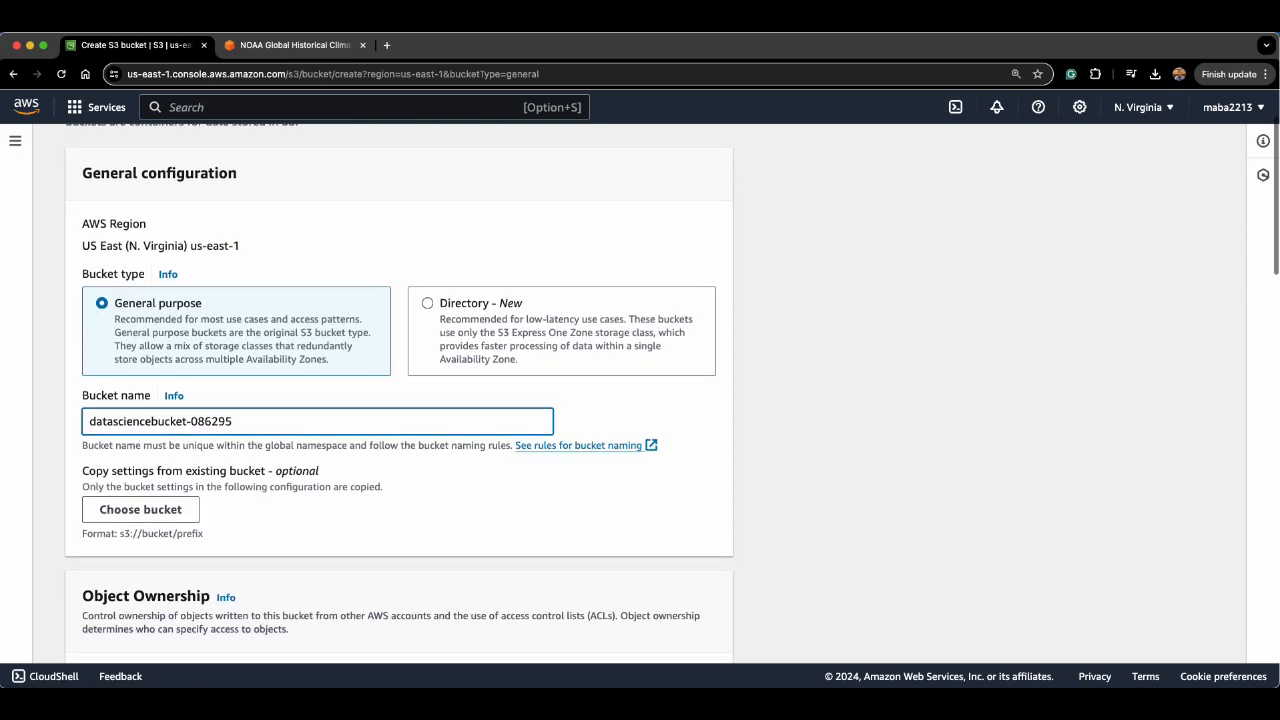
pyautogui.scroll(-10, 400, 400)
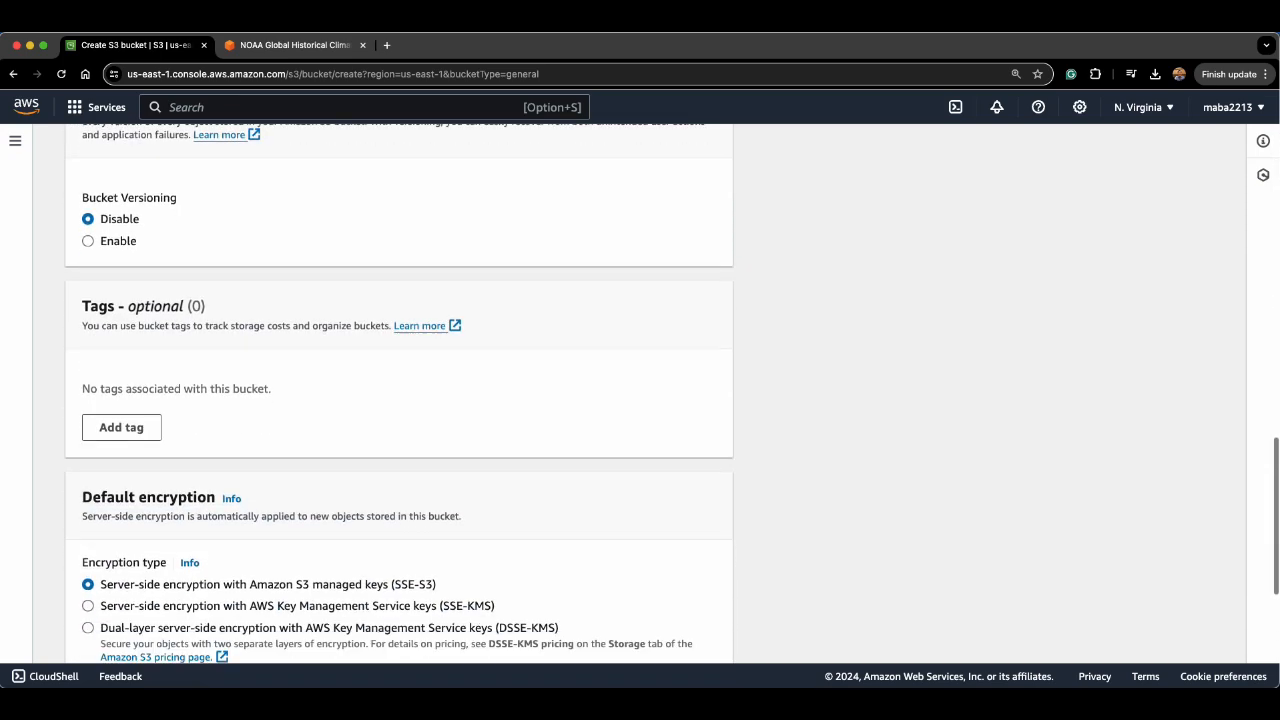
pyautogui.click(676, 632)
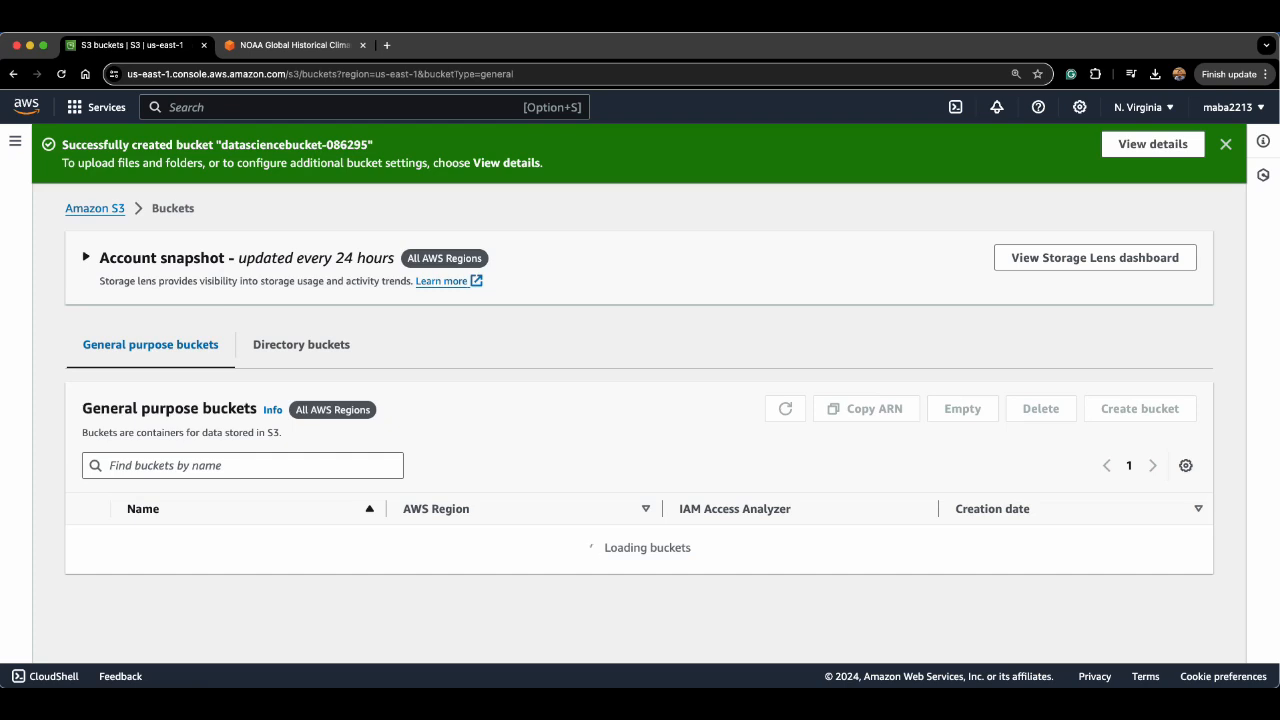
pyautogui.click(1117, 416)
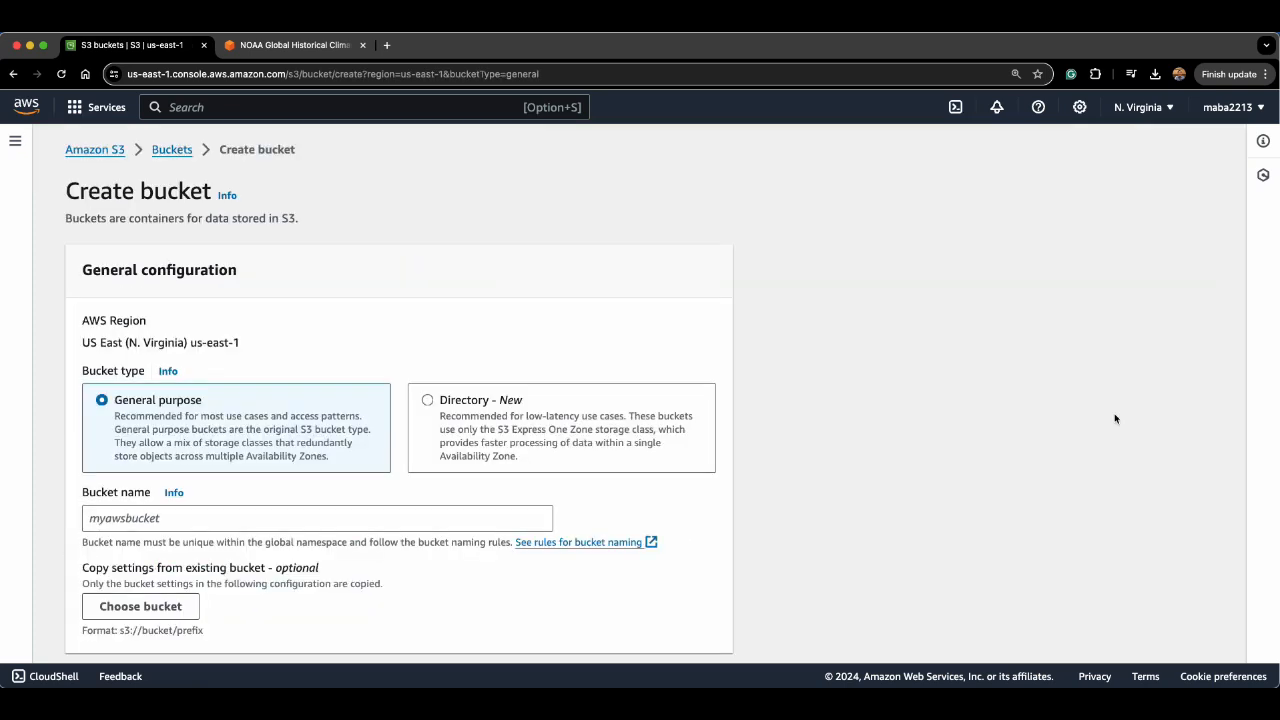
pyautogui.click(126, 519)
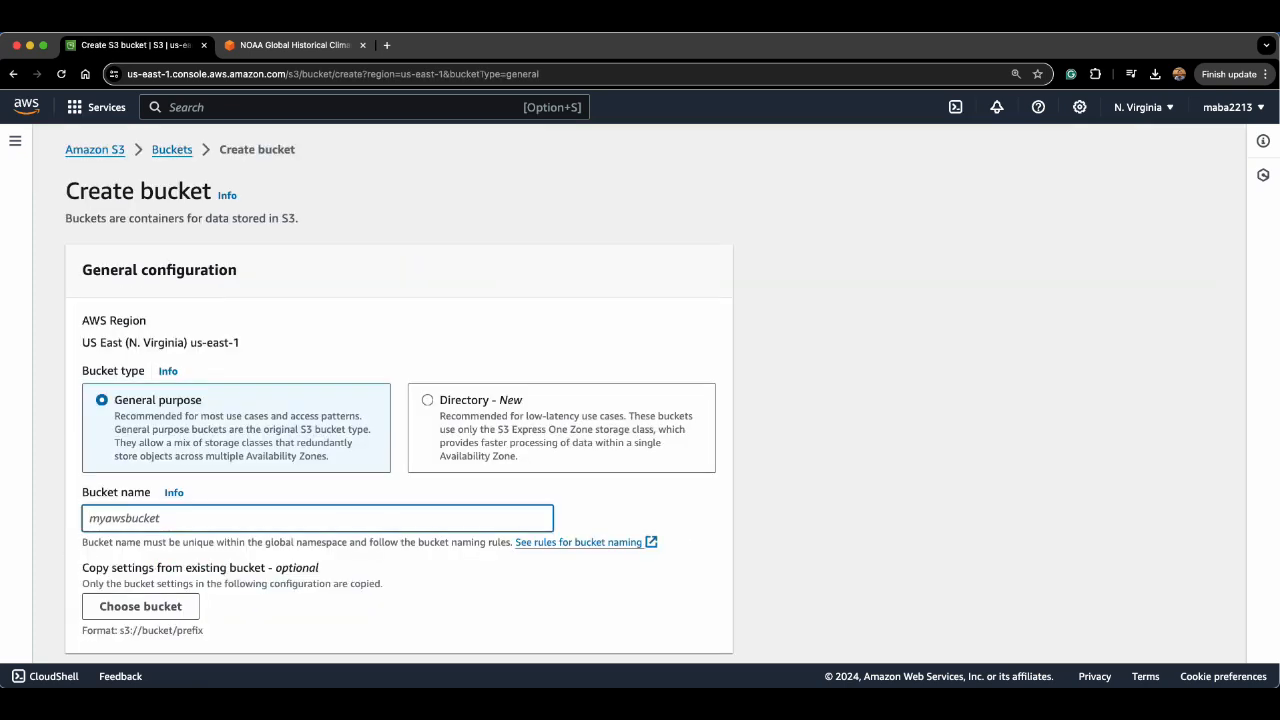
pyautogui.write('aws-glue1950-086295')
pyautogui.scroll(-15, 640, 400)
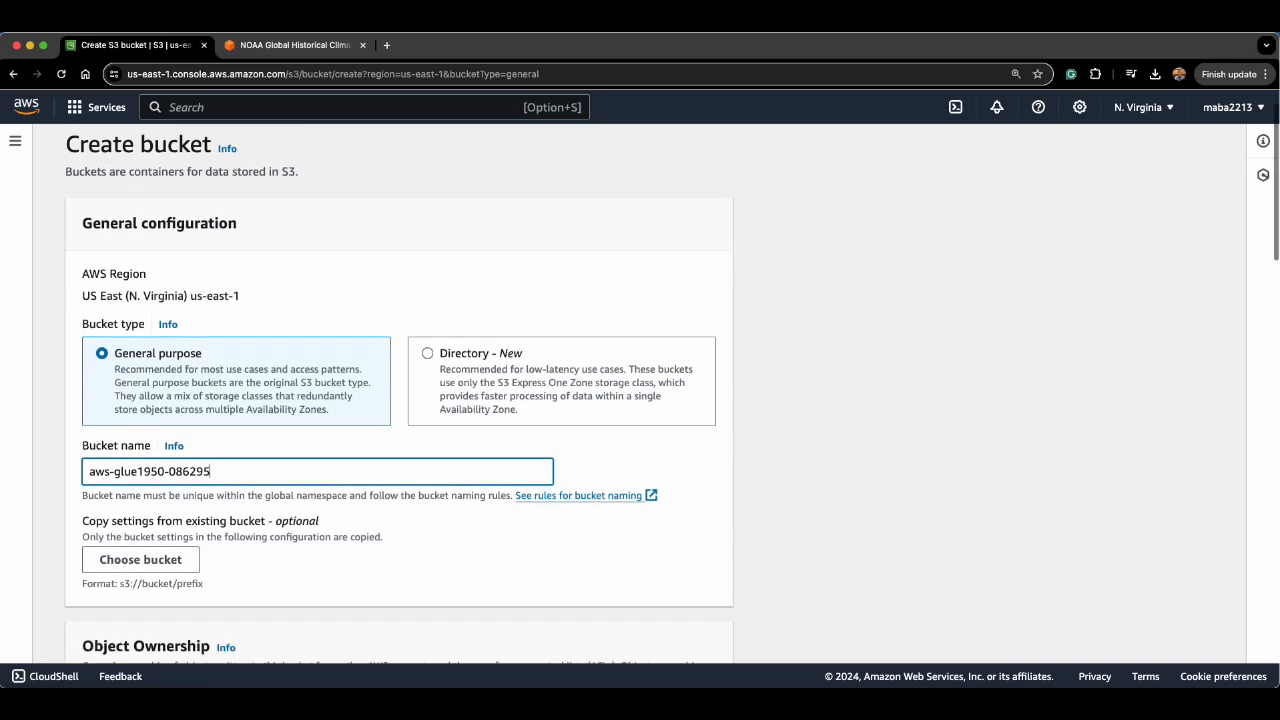
pyautogui.click(676, 632)
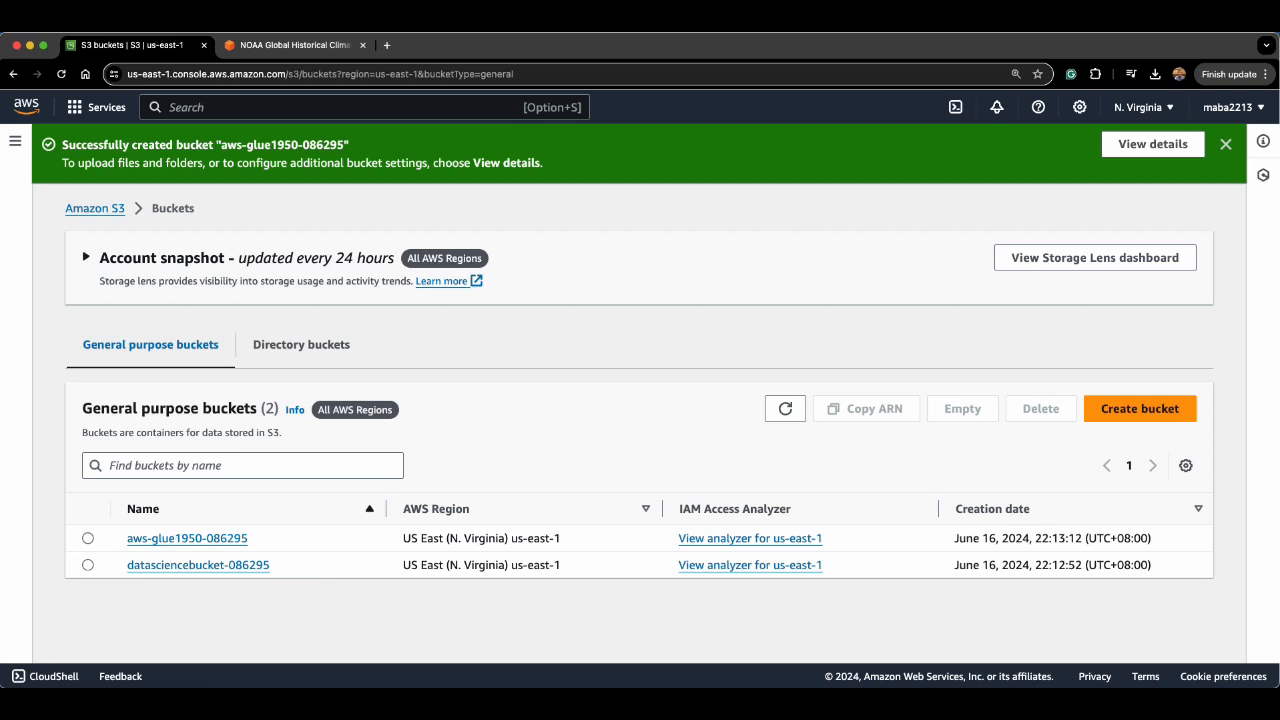
pyautogui.moveTo(249, 538); pyautogui.dragTo(128, 541)
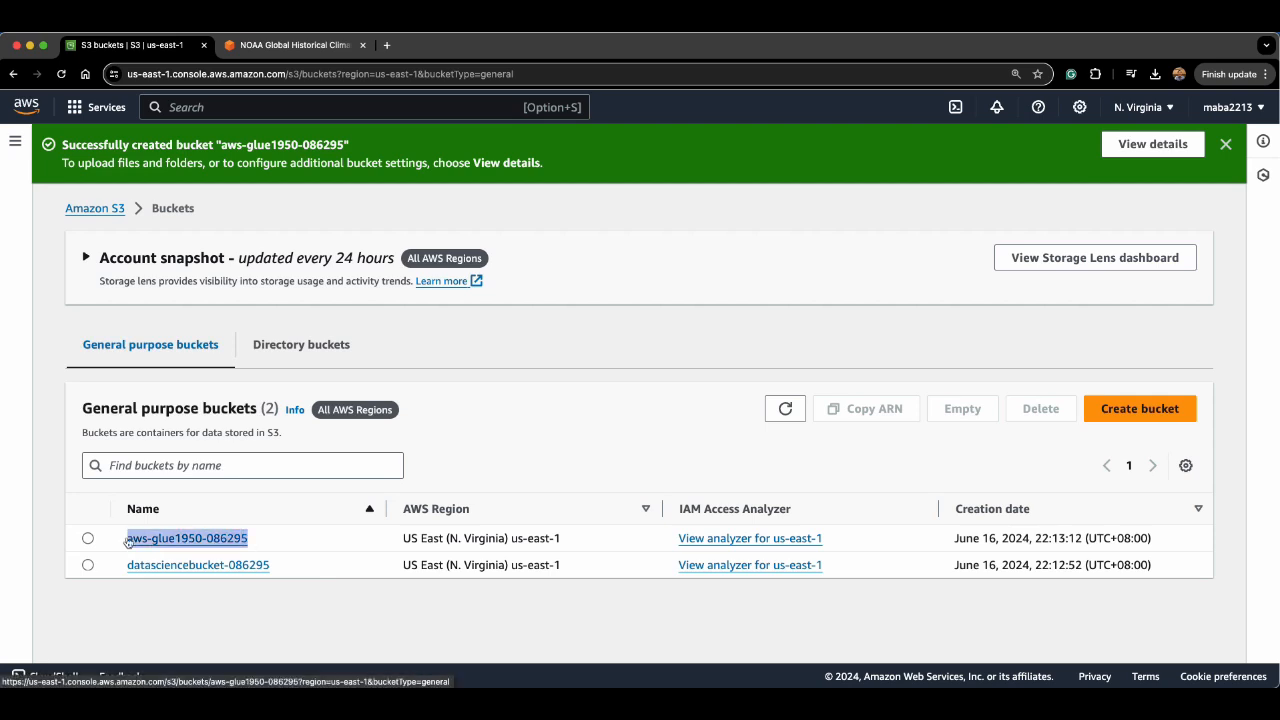
pyautogui.press('super+c')
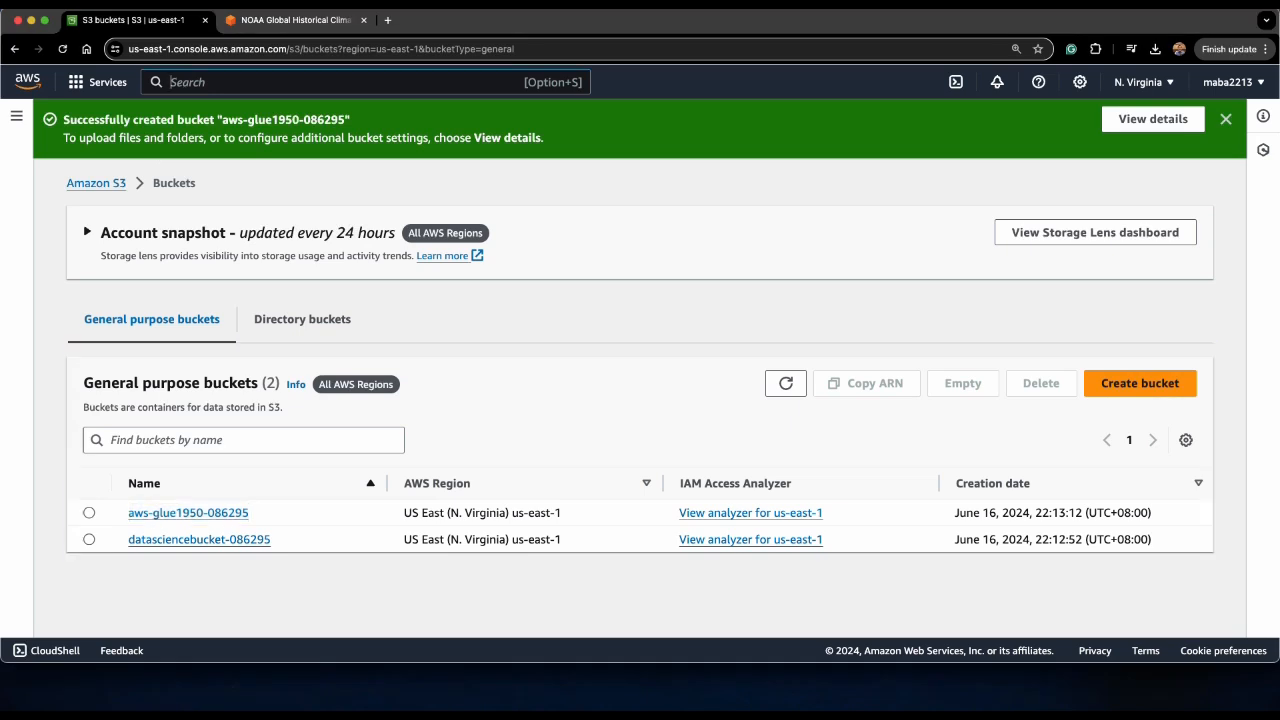
# Step: Search the AWS services for IAM and open its dashboard
pyautogui.hotkey('alt', 's')
pyautogui.write('IAM')
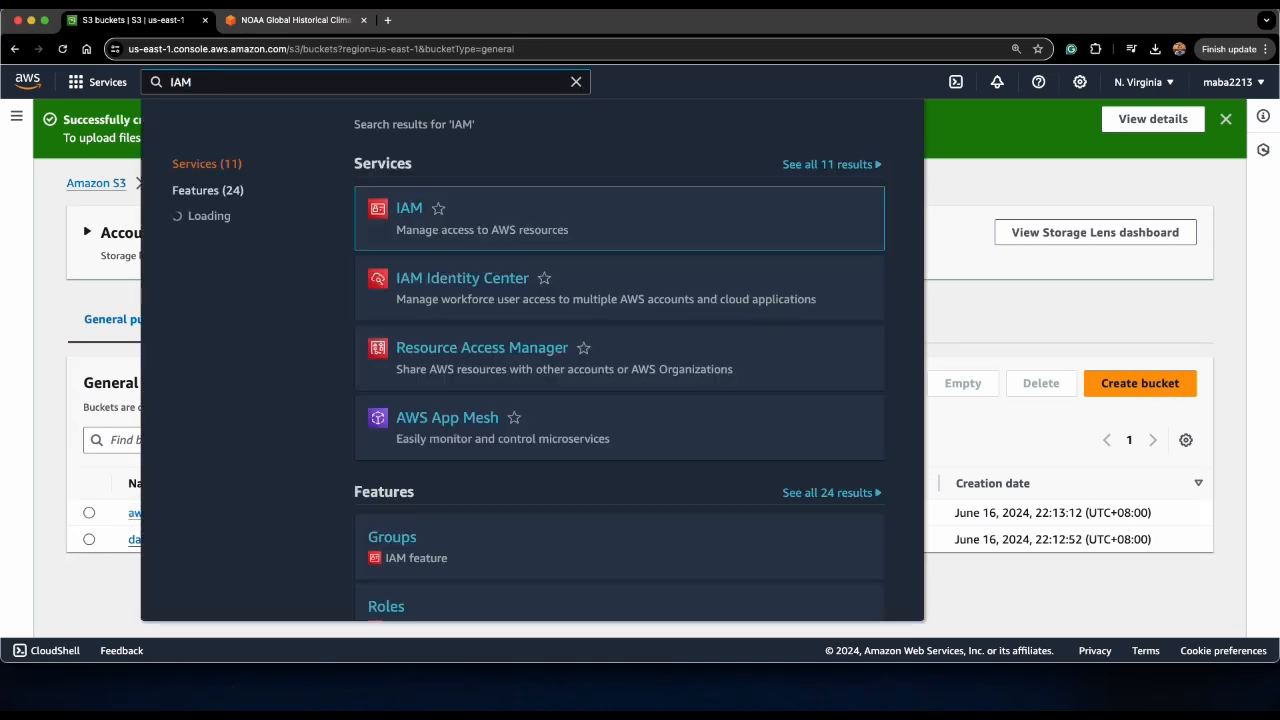
pyautogui.press('Return')
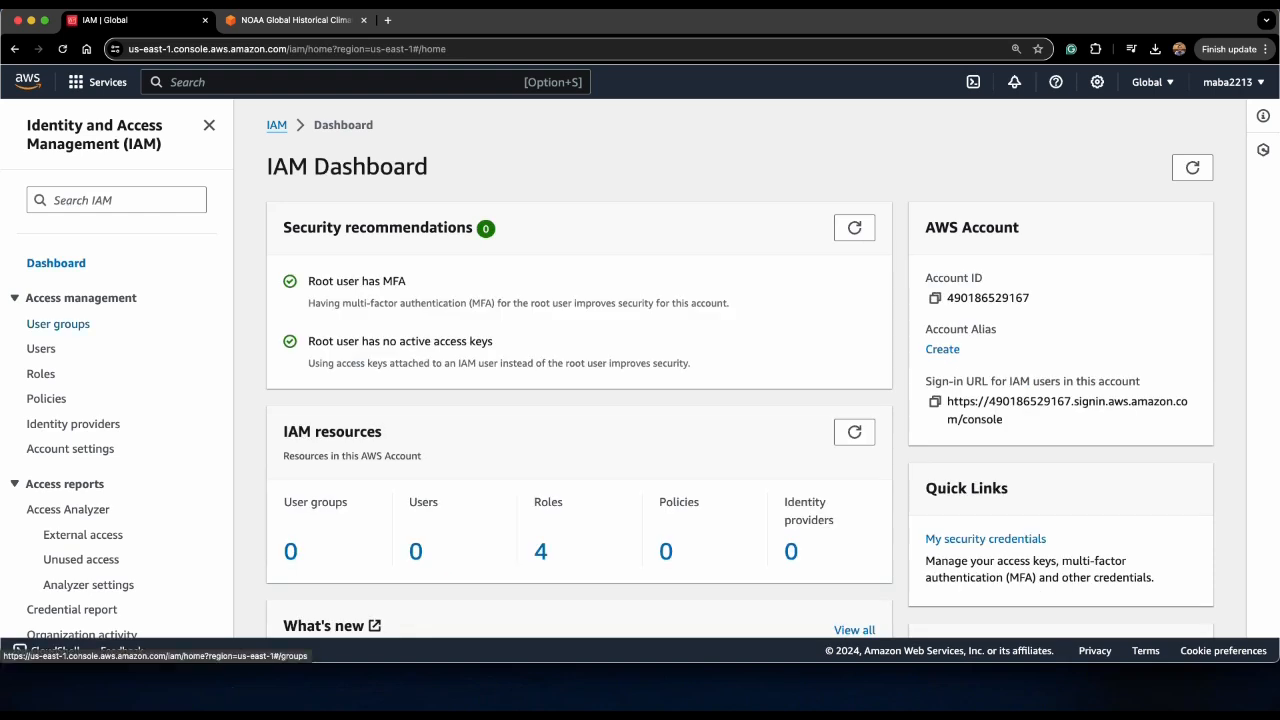
# Step: Create an IAM user group named DataScientists without adding users or attaching permissions policies
pyautogui.click(69, 326)
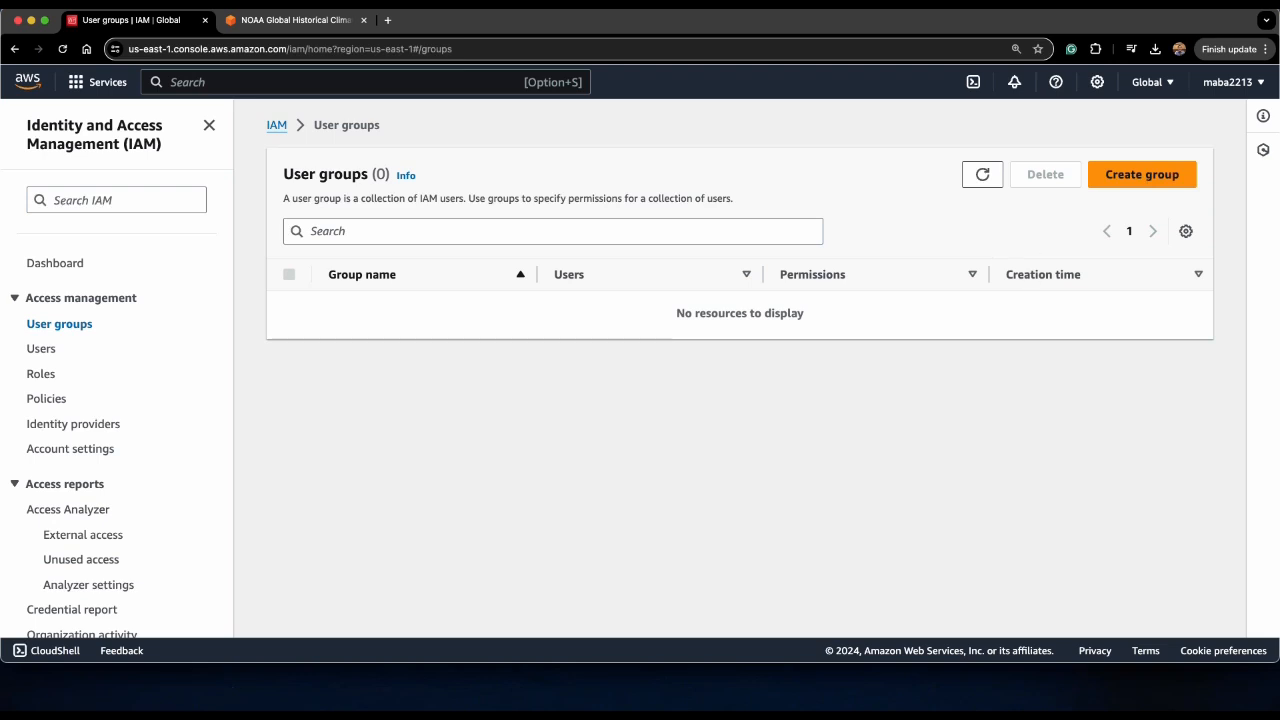
pyautogui.click(1116, 180)
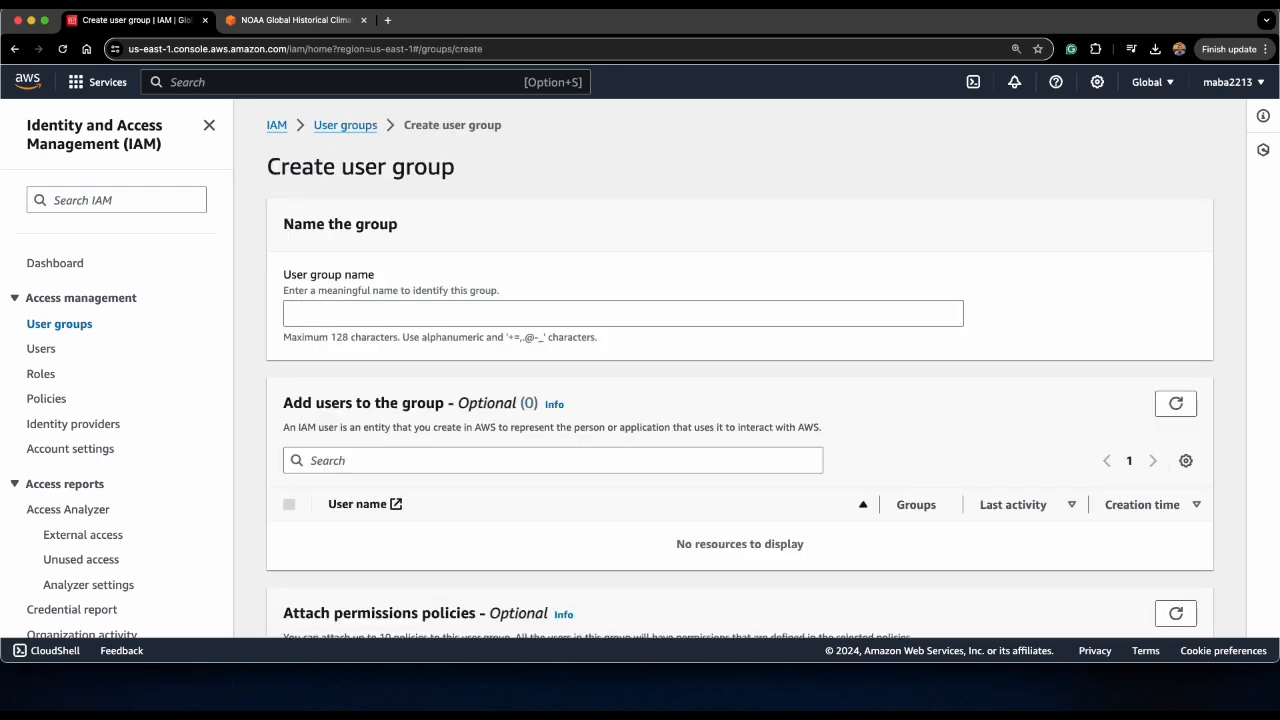
pyautogui.click(291, 313)
pyautogui.write('DataS')
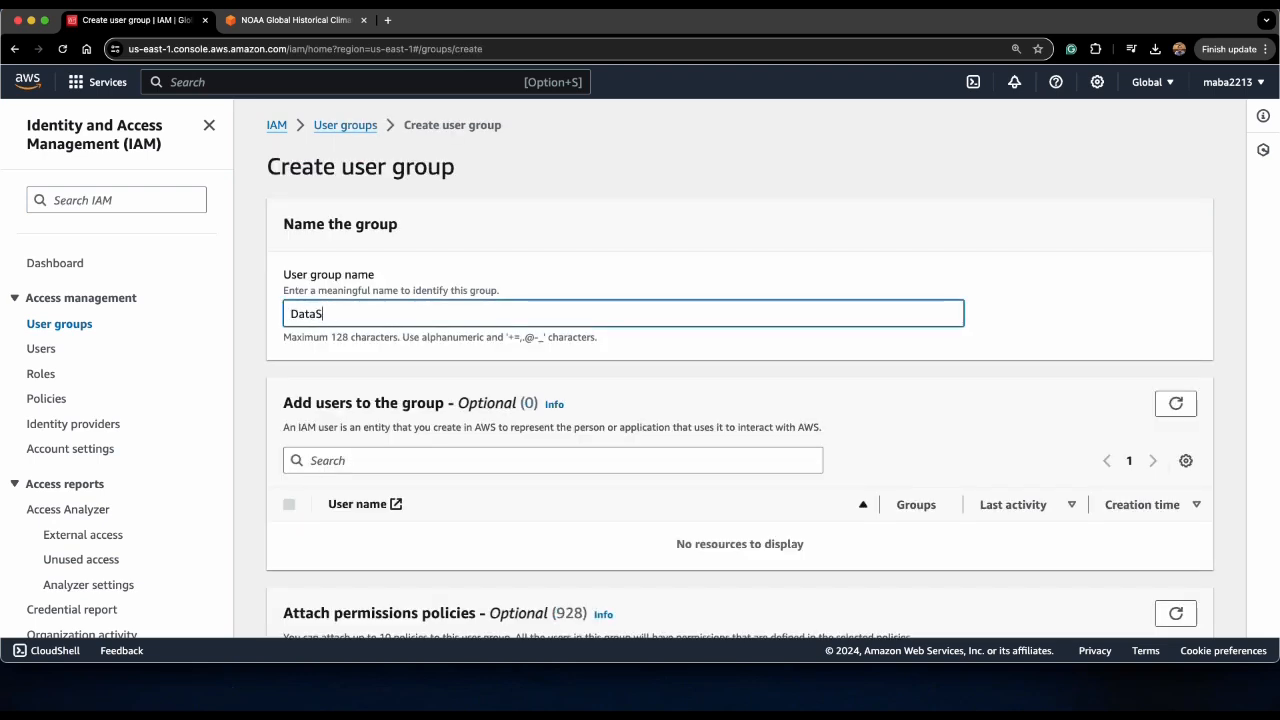
pyautogui.write('cientists')
pyautogui.scroll(-3, 740, 370)
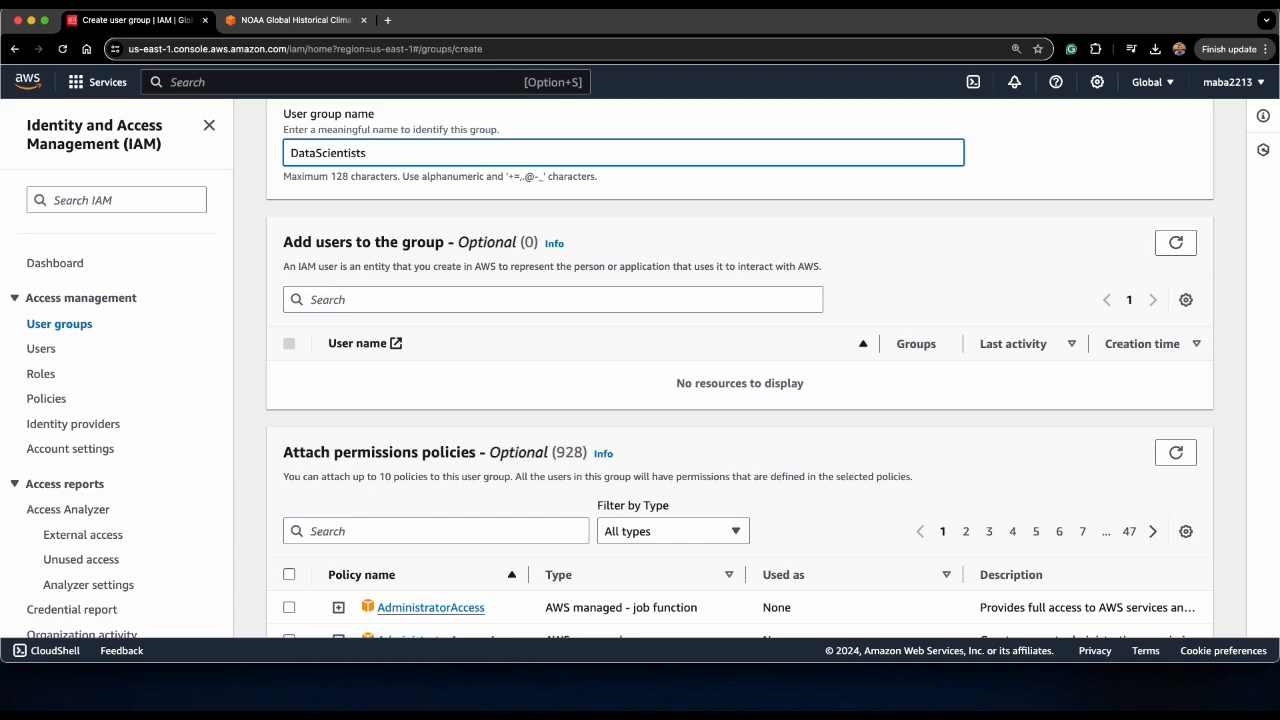
pyautogui.scroll(-2, 740, 370)
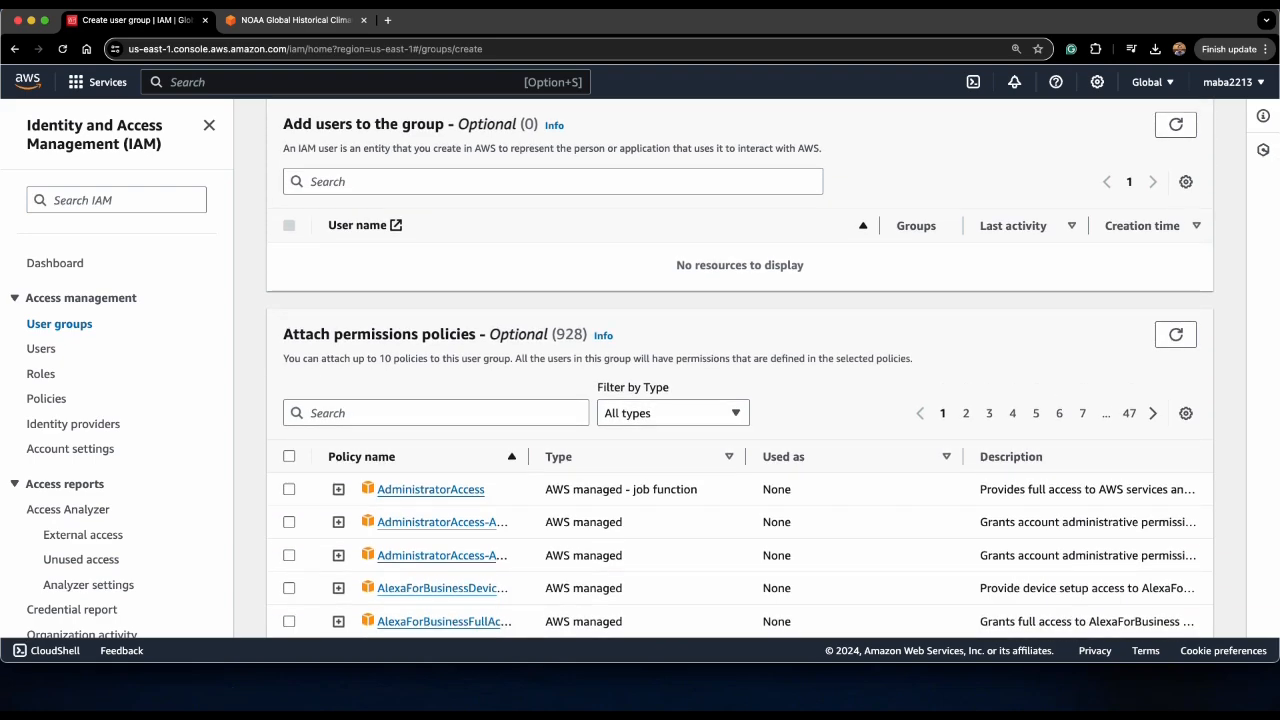
pyautogui.scroll(-10, 740, 370)
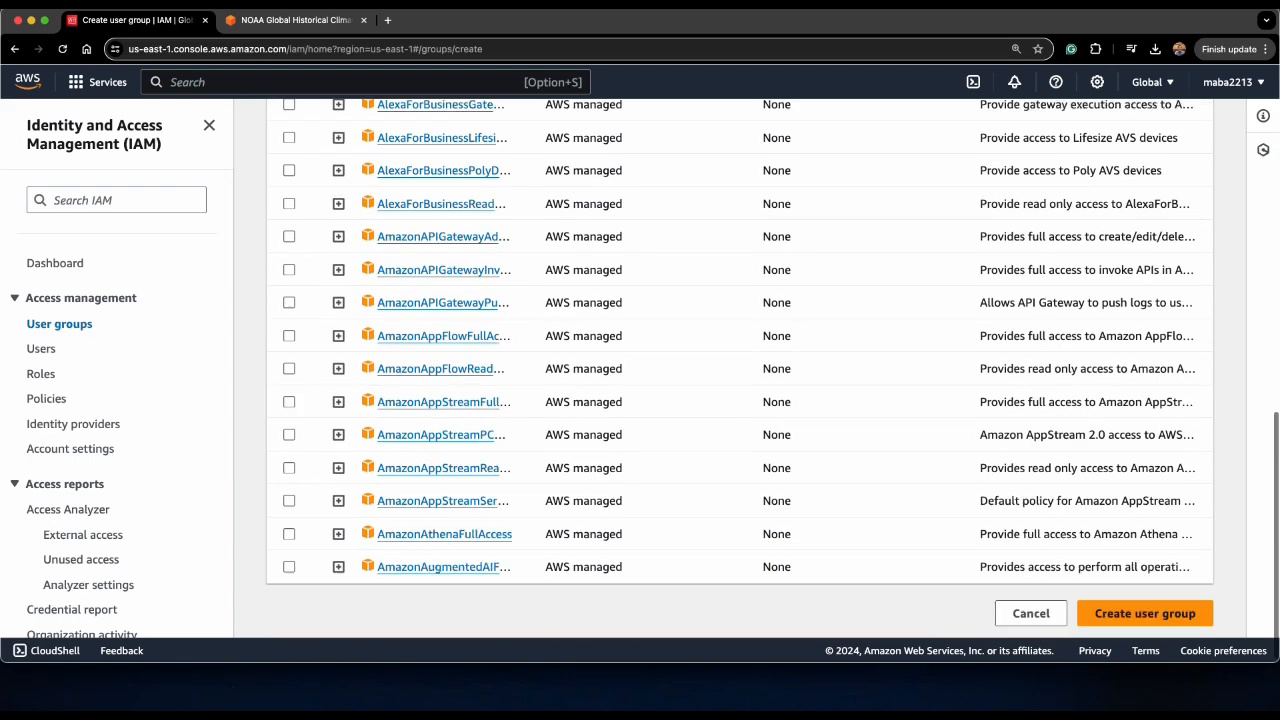
pyautogui.click(1145, 607)
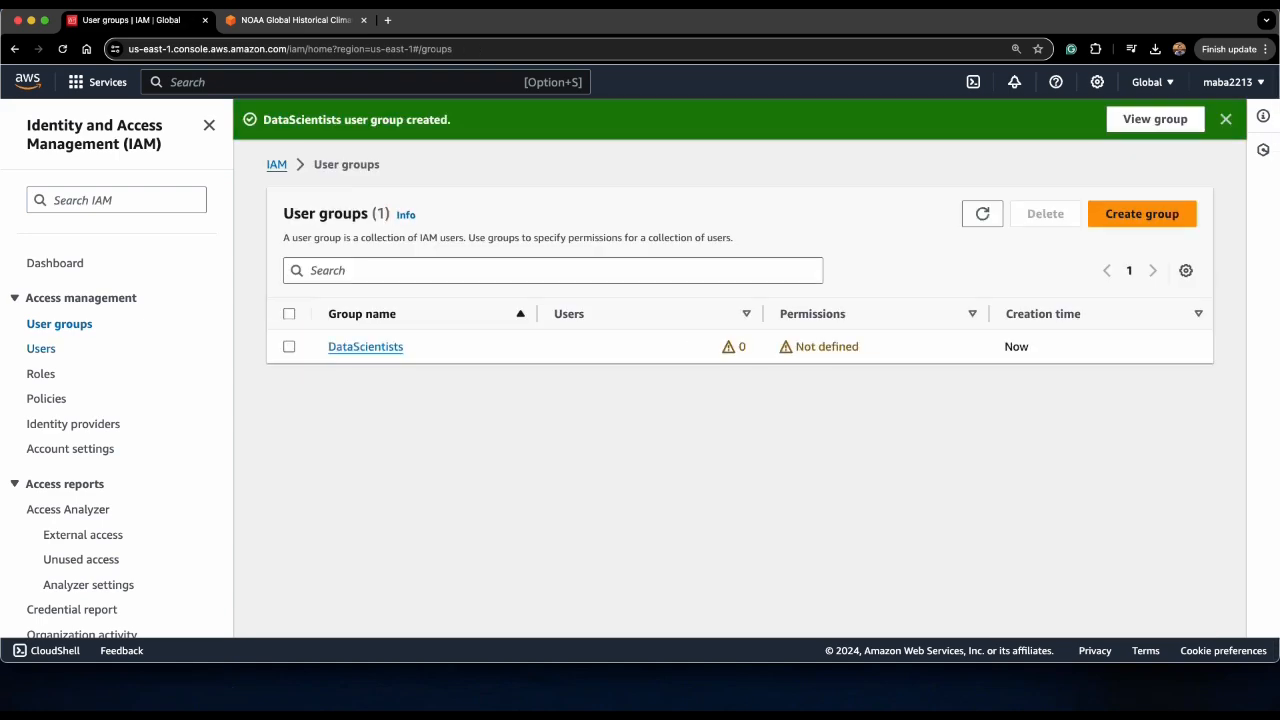
# Step: Start a new IAM user named StudentForGlue with Management Console access, an autogenerated password and a required password change at next sign-in
pyautogui.click(42, 349)
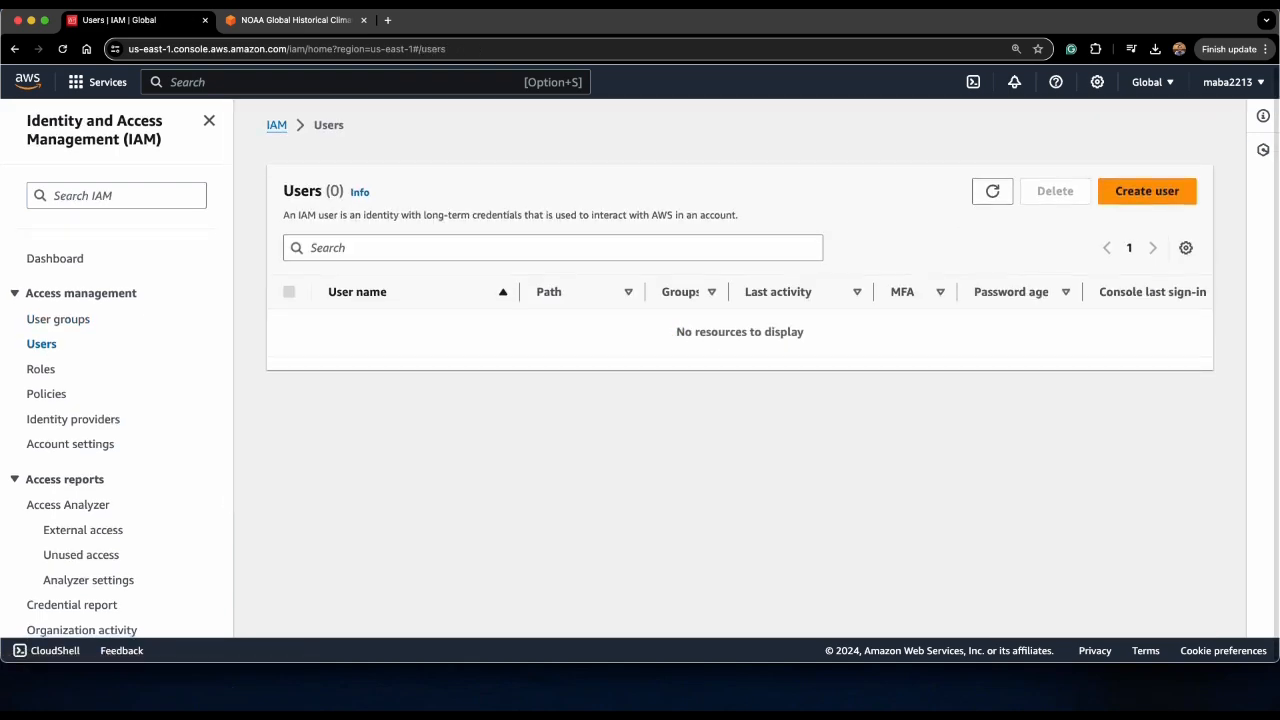
pyautogui.click(1147, 191)
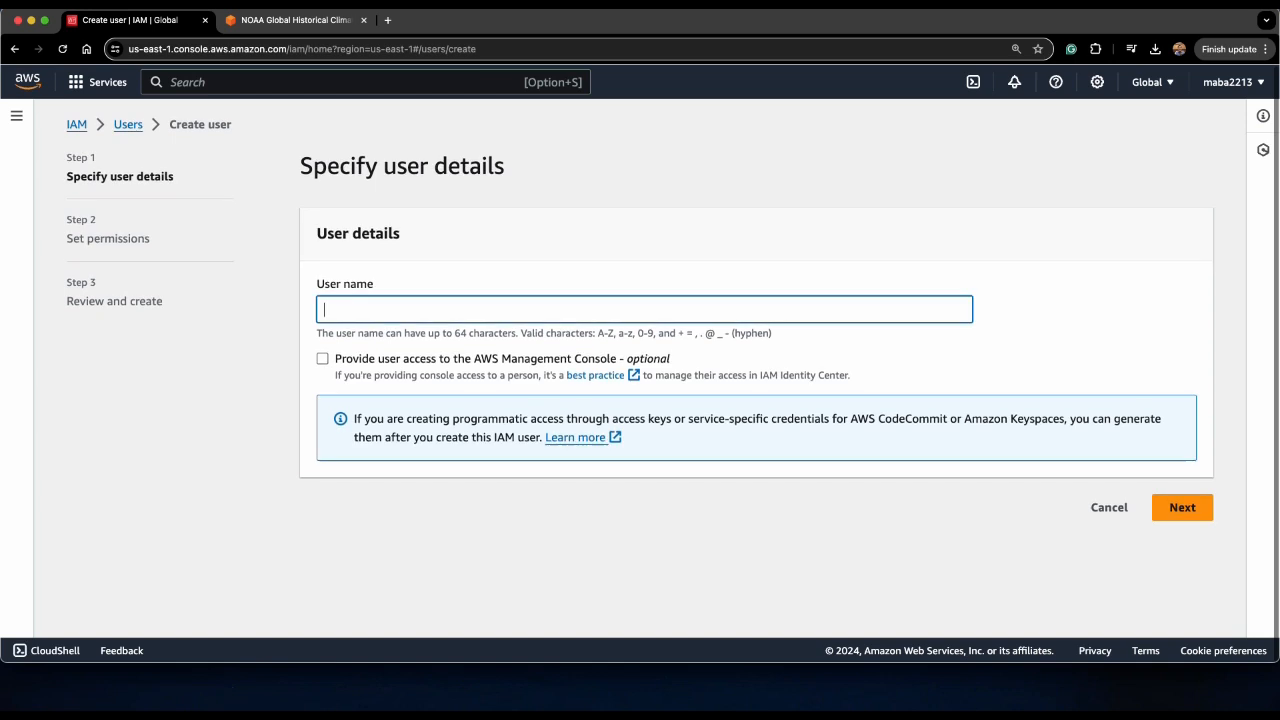
pyautogui.write('Student')
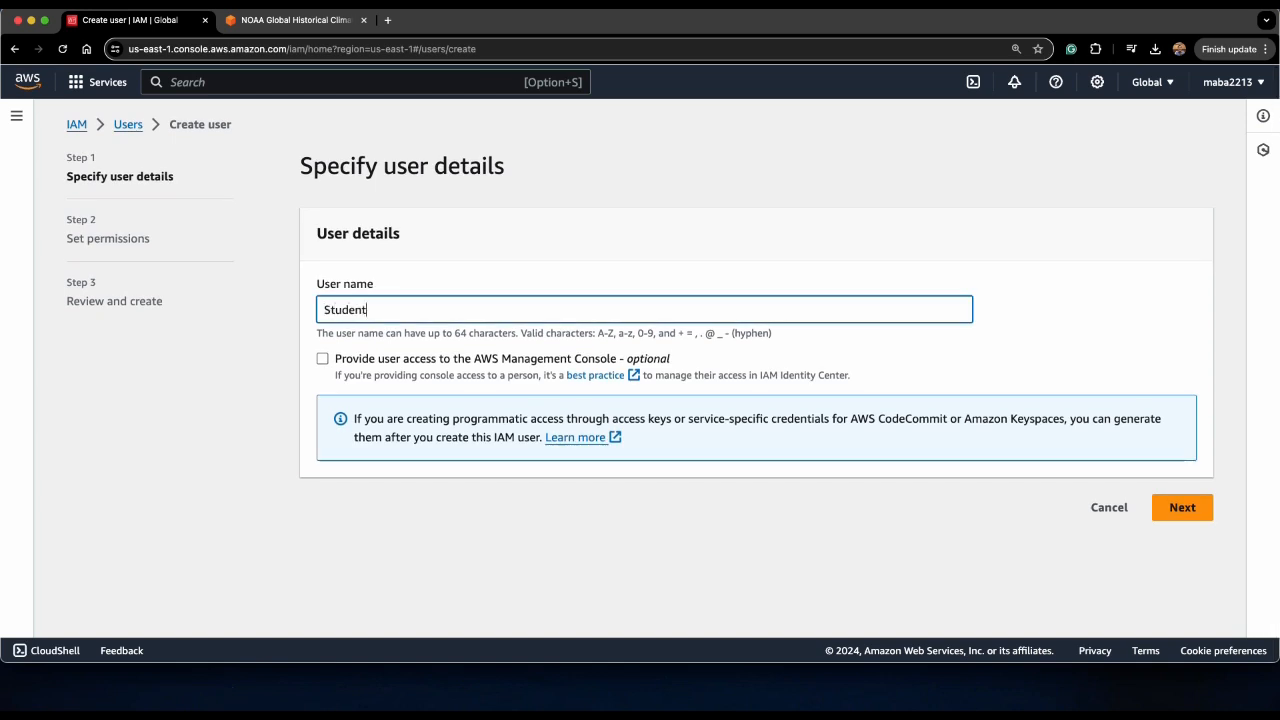
pyautogui.write('ForGlue')
pyautogui.click(322, 358)
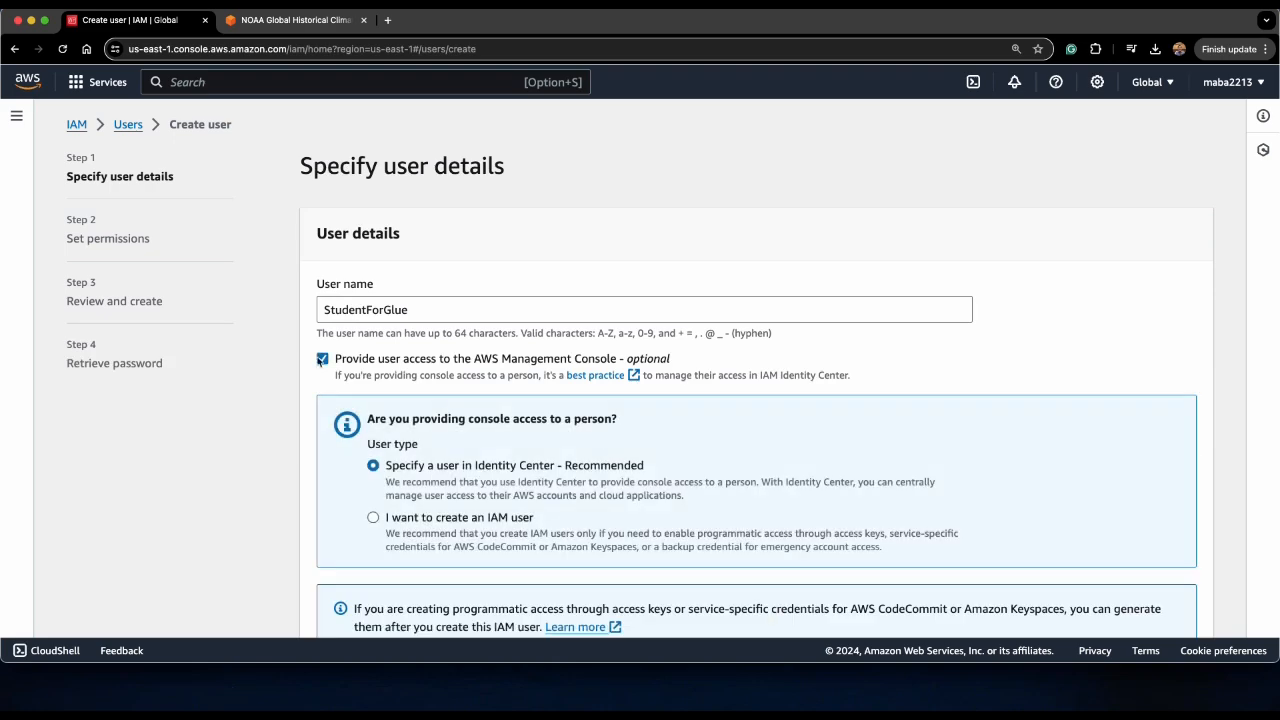
pyautogui.scroll(-2, 322, 358)
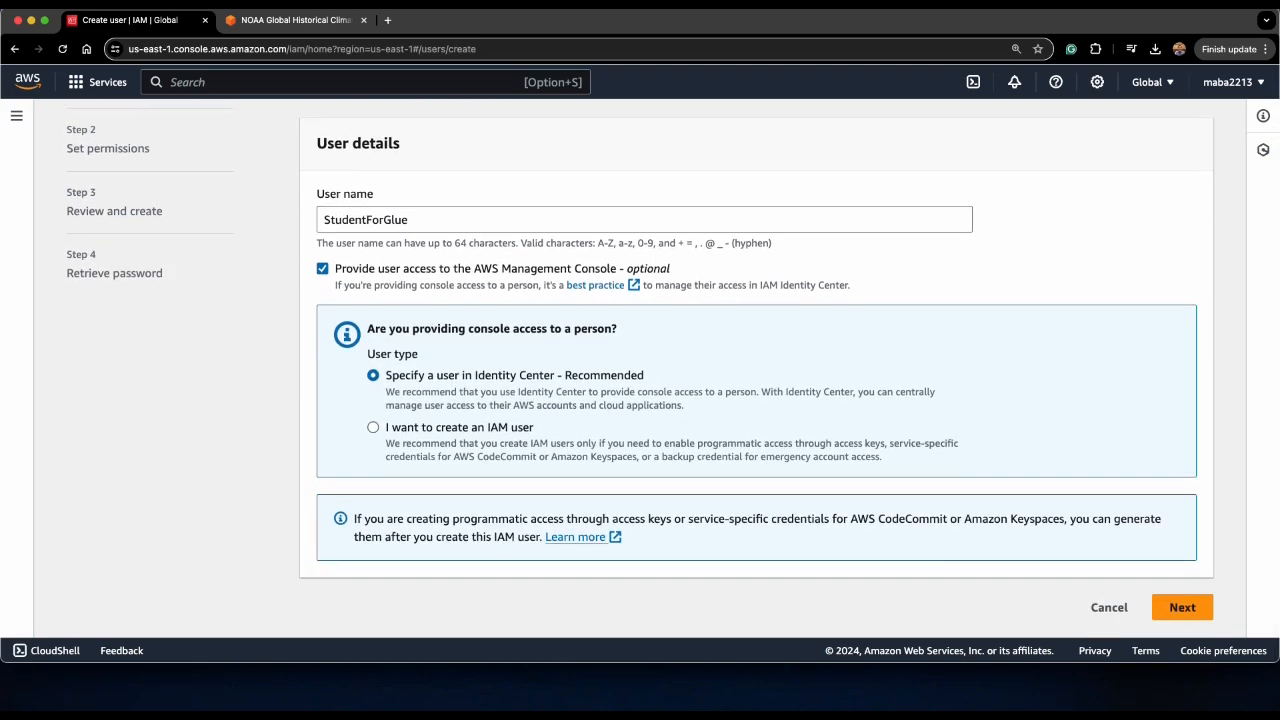
pyautogui.click(395, 427)
pyautogui.scroll(-5, 395, 430)
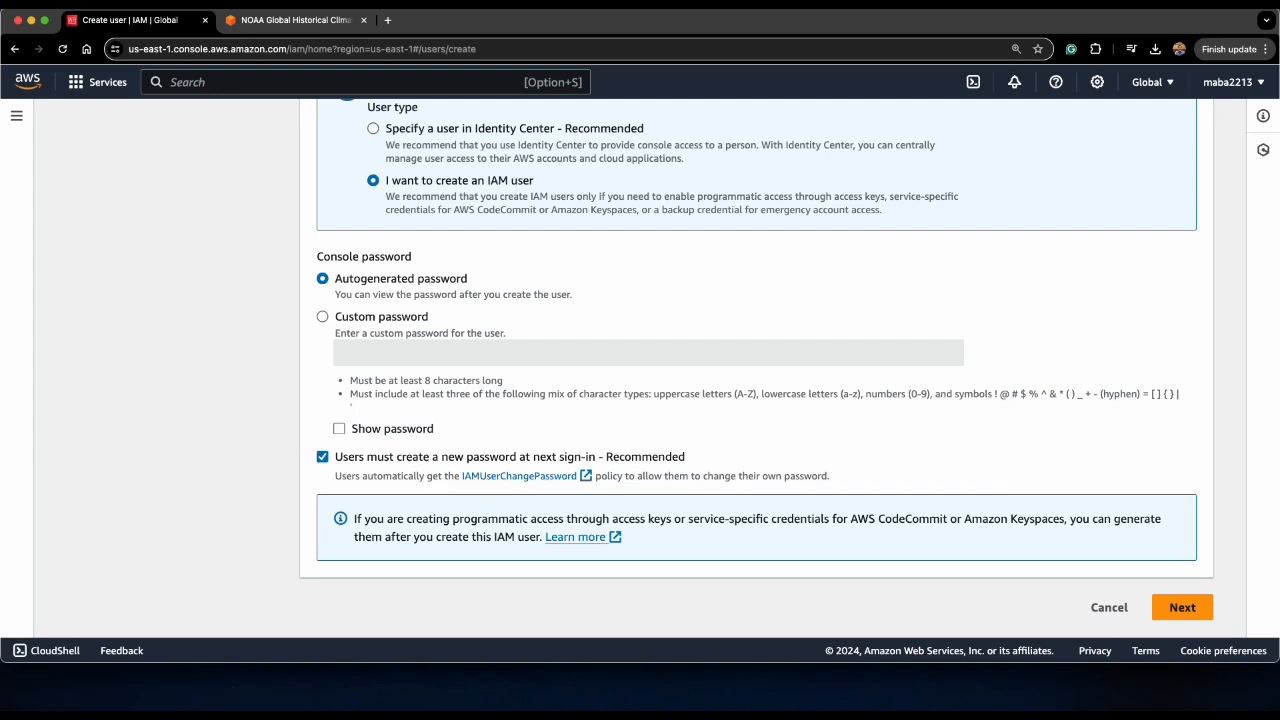
pyautogui.click(1181, 607)
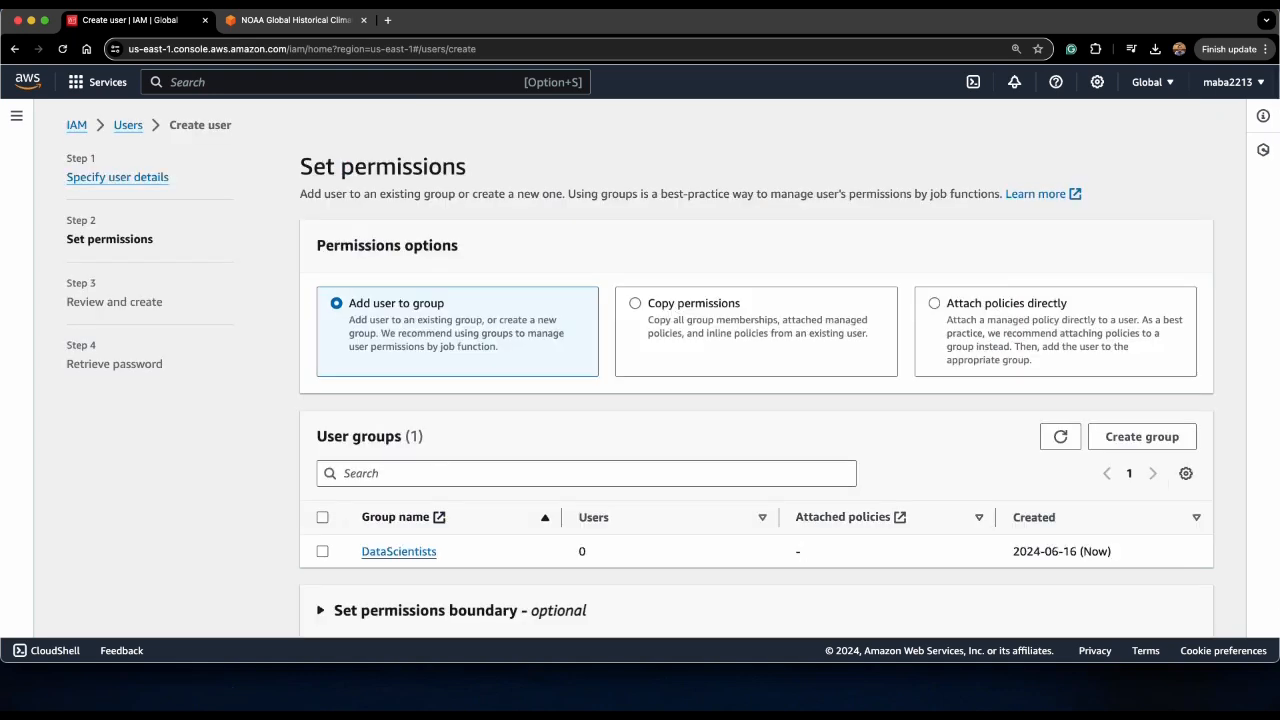
# Step: Create the StudentForGlue user as a member of the DataScientists group and download its sign-in details as a .csv file
pyautogui.scroll(-2, 640, 380)
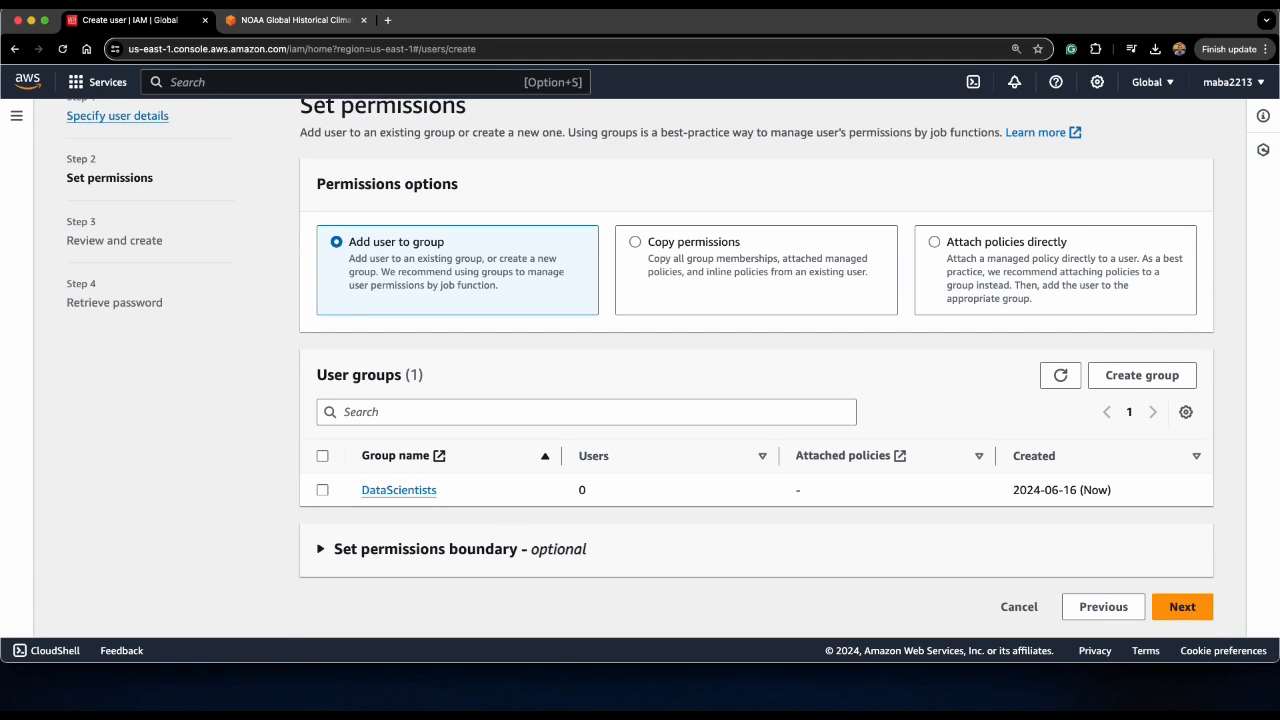
pyautogui.click(323, 490)
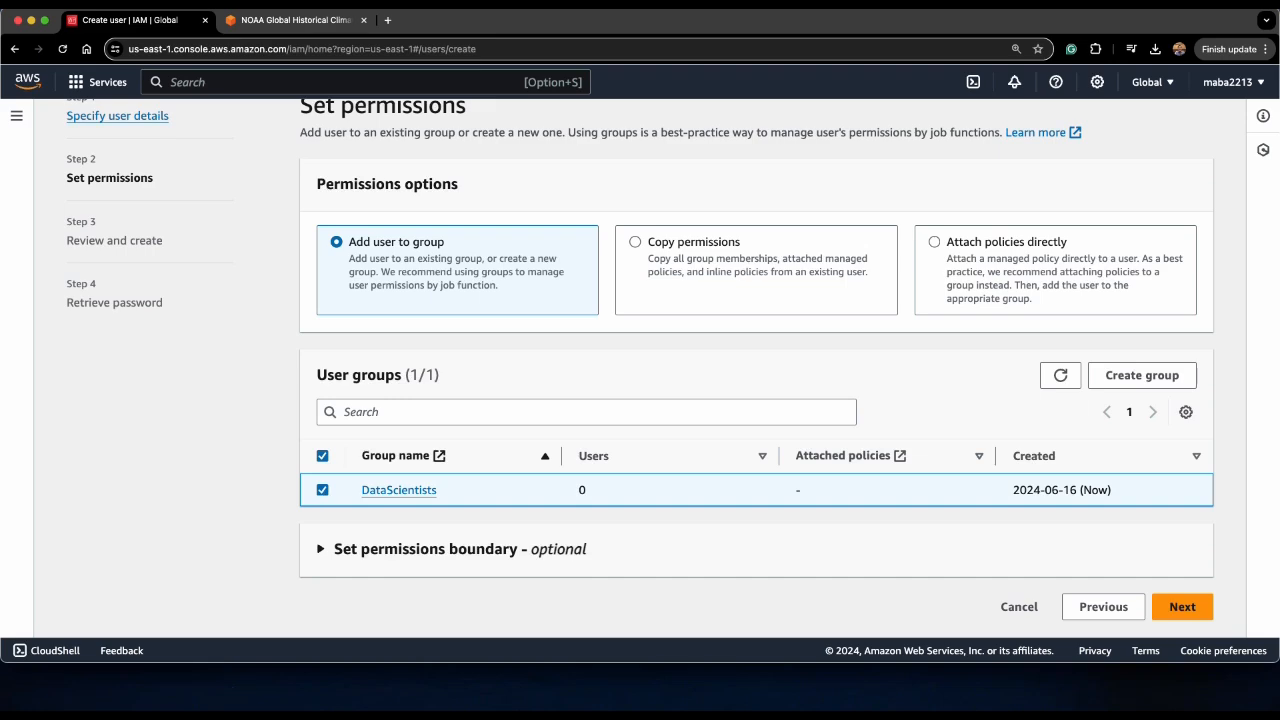
pyautogui.click(1182, 606)
pyautogui.scroll(-2, 434, 560)
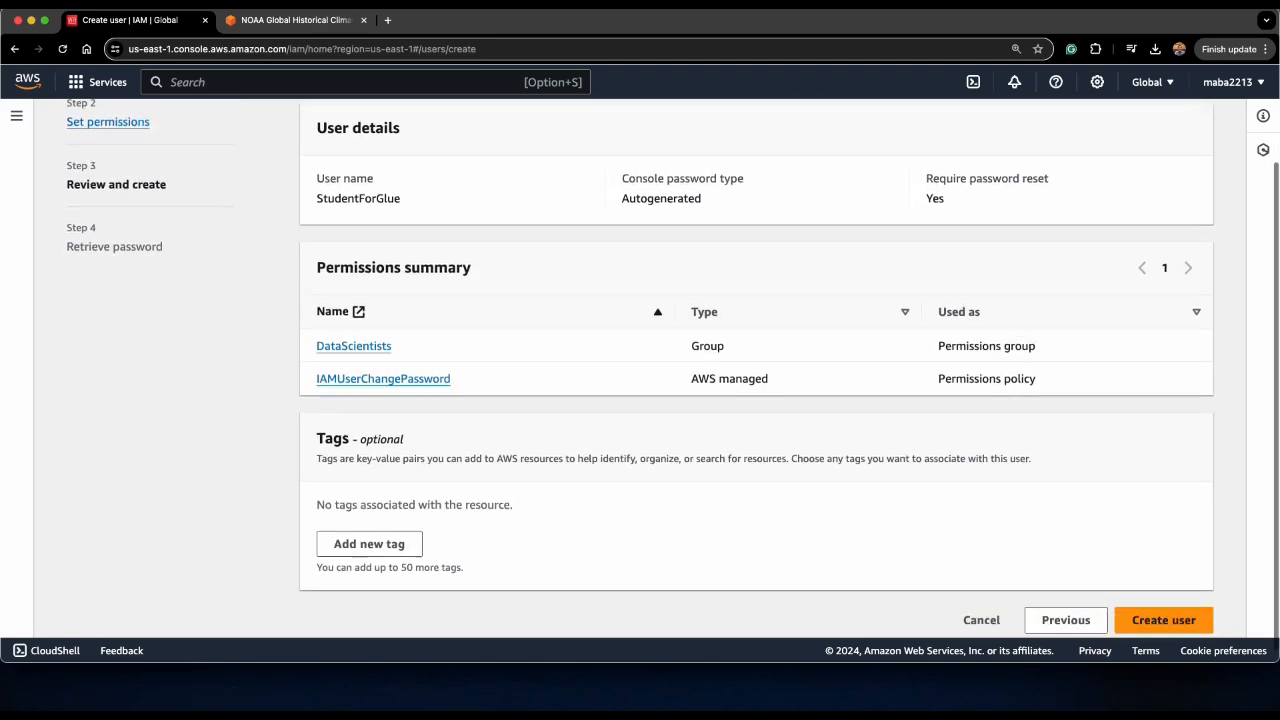
pyautogui.click(1163, 606)
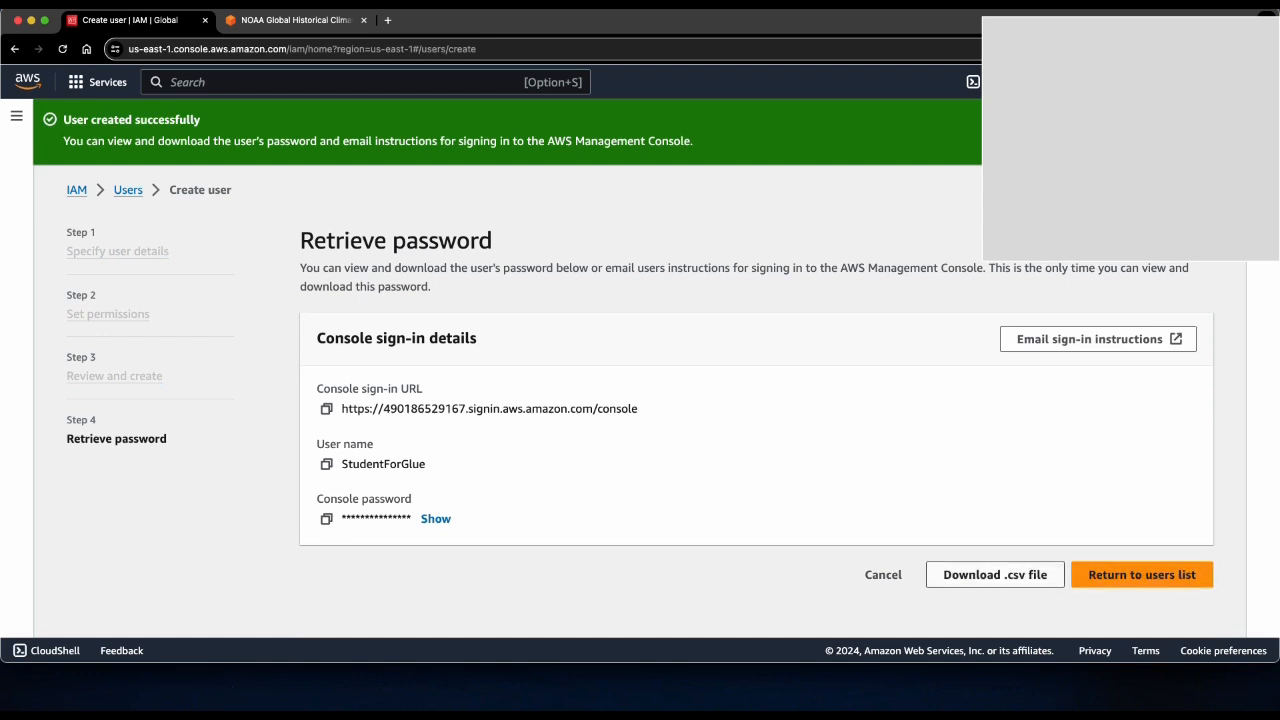
pyautogui.click(1022, 576)
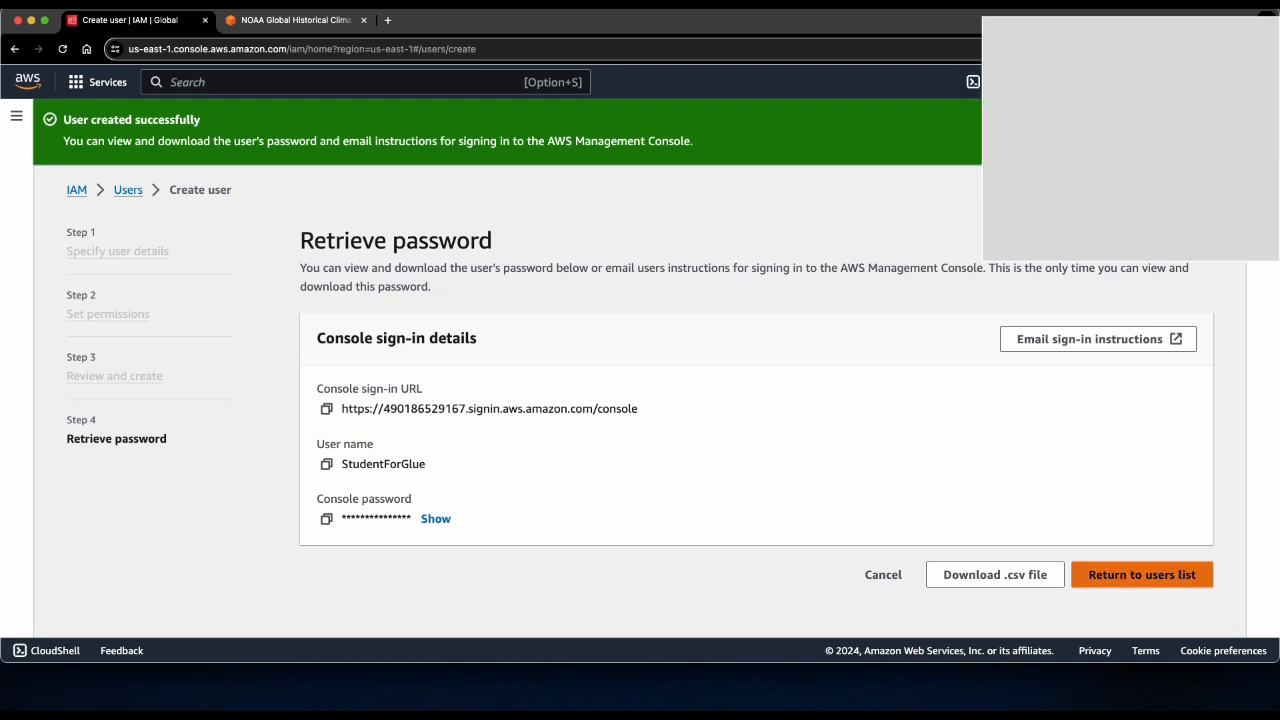
pyautogui.click(1141, 574)
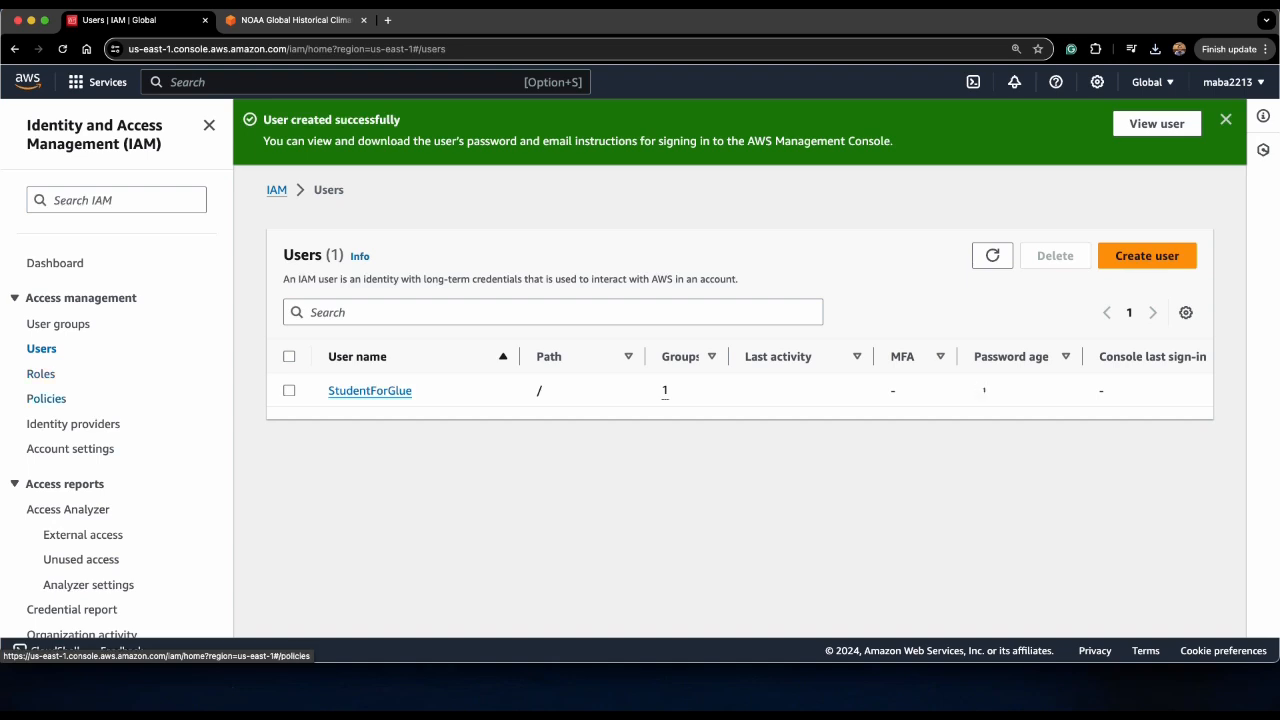
# Step: Open the DataScientists user group, and copy the entire policy JSON from Visual Studio Code
pyautogui.click(59, 323)
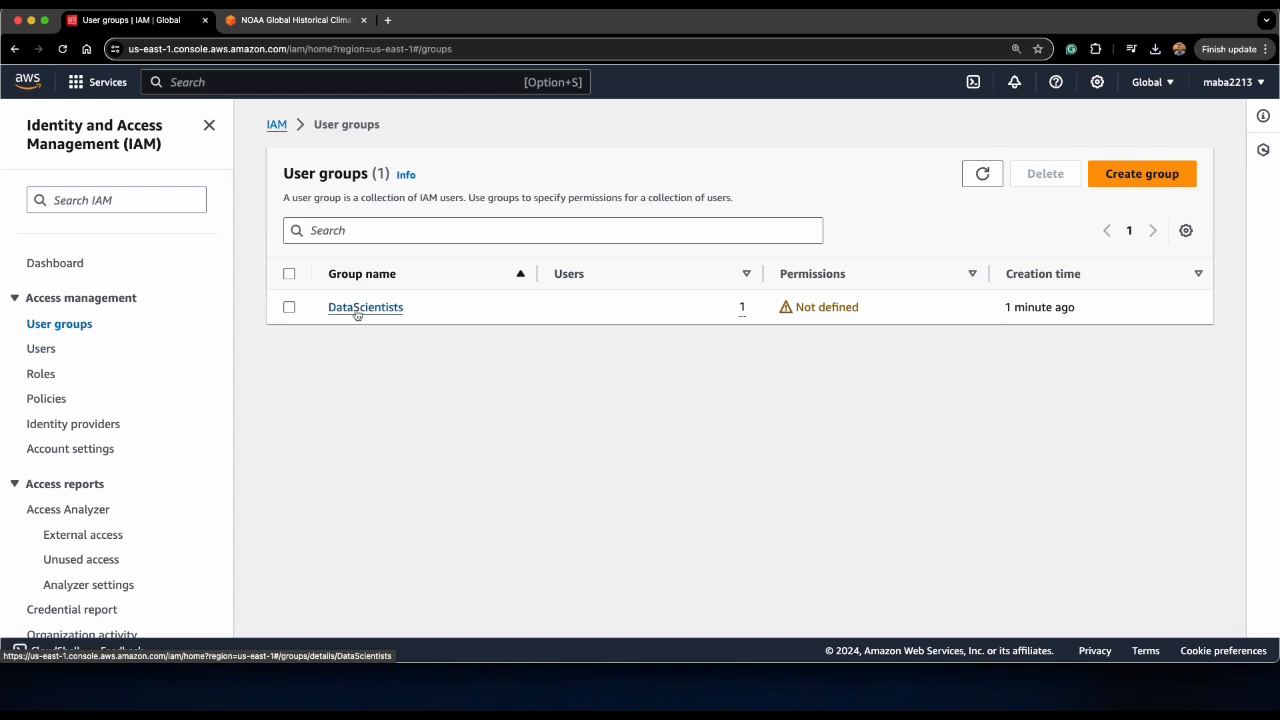
pyautogui.click(360, 309)
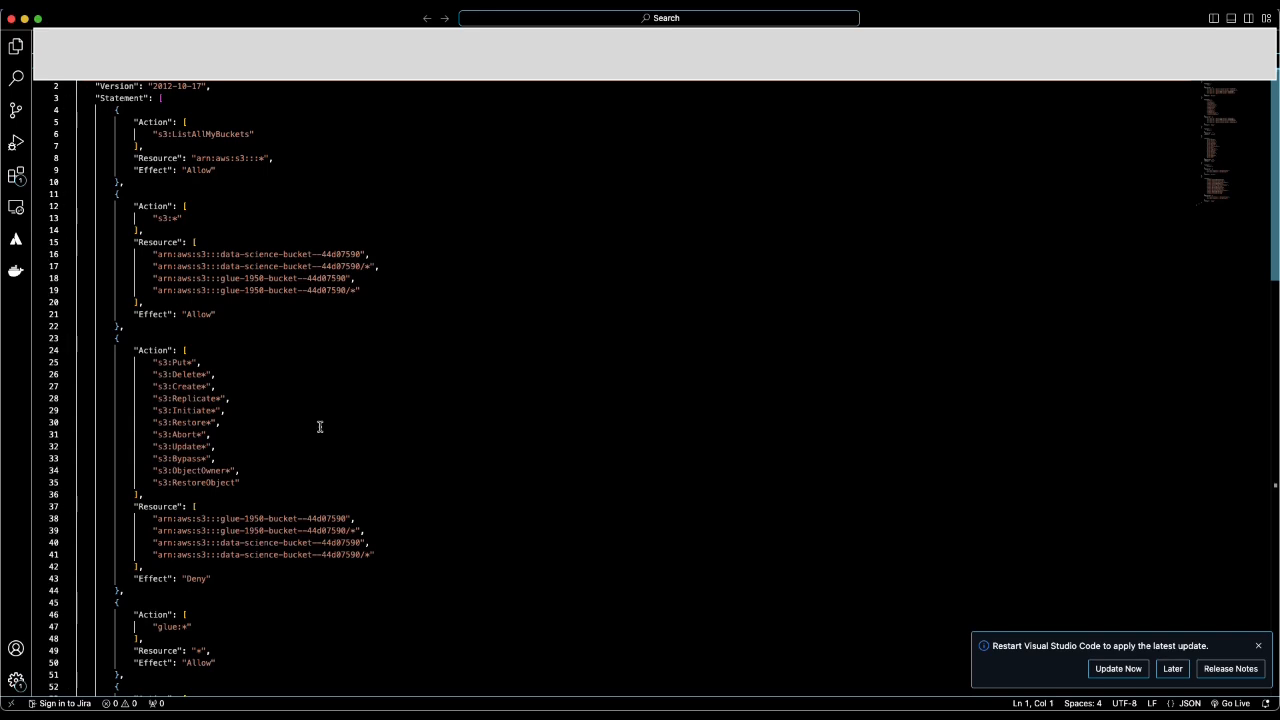
pyautogui.click(152, 208)
pyautogui.press('super+a')
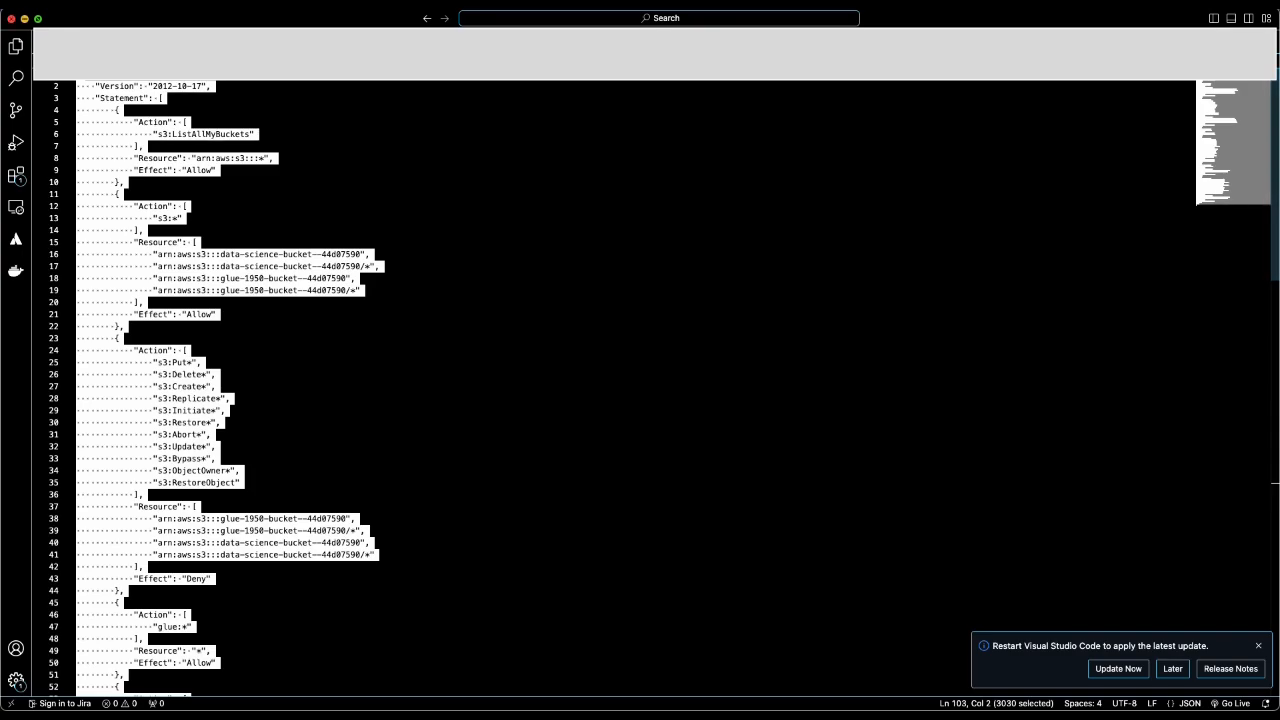
pyautogui.click(24, 19)
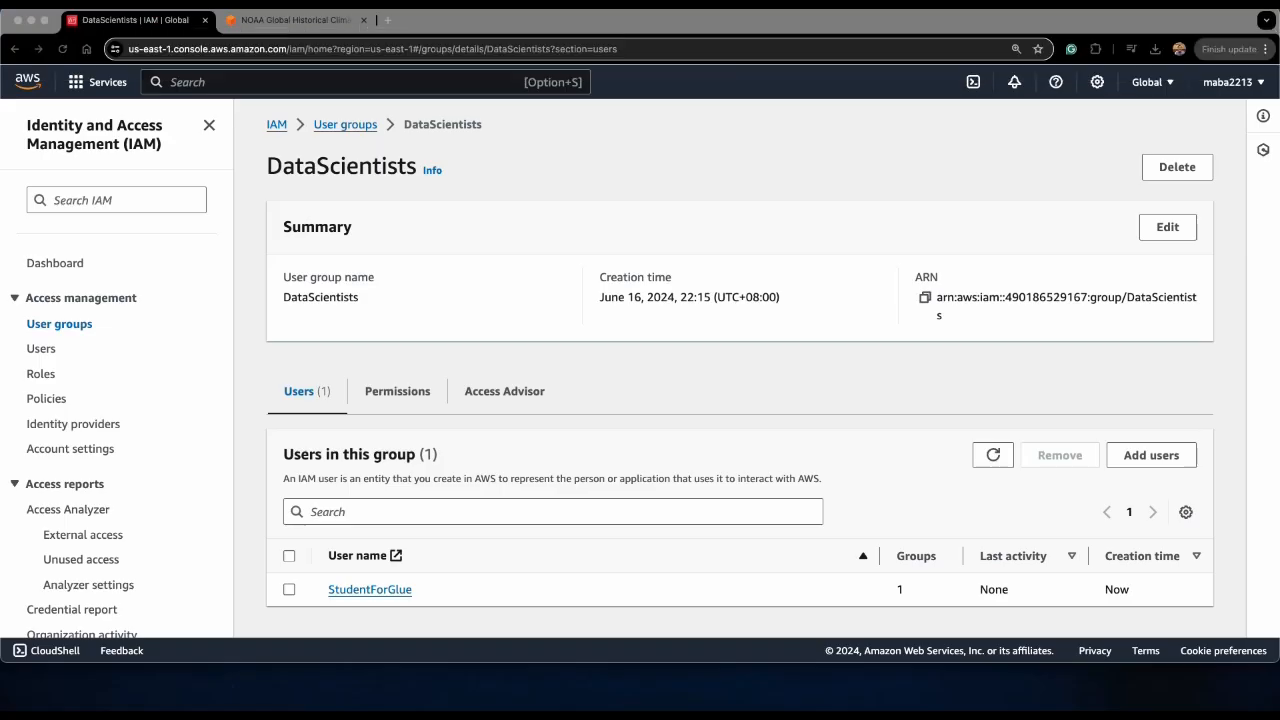
# Step: Start an inline policy for the DataScientists group and replace its default JSON with the copied policy
pyautogui.click(397, 391)
pyautogui.scroll(-1, 407, 404)
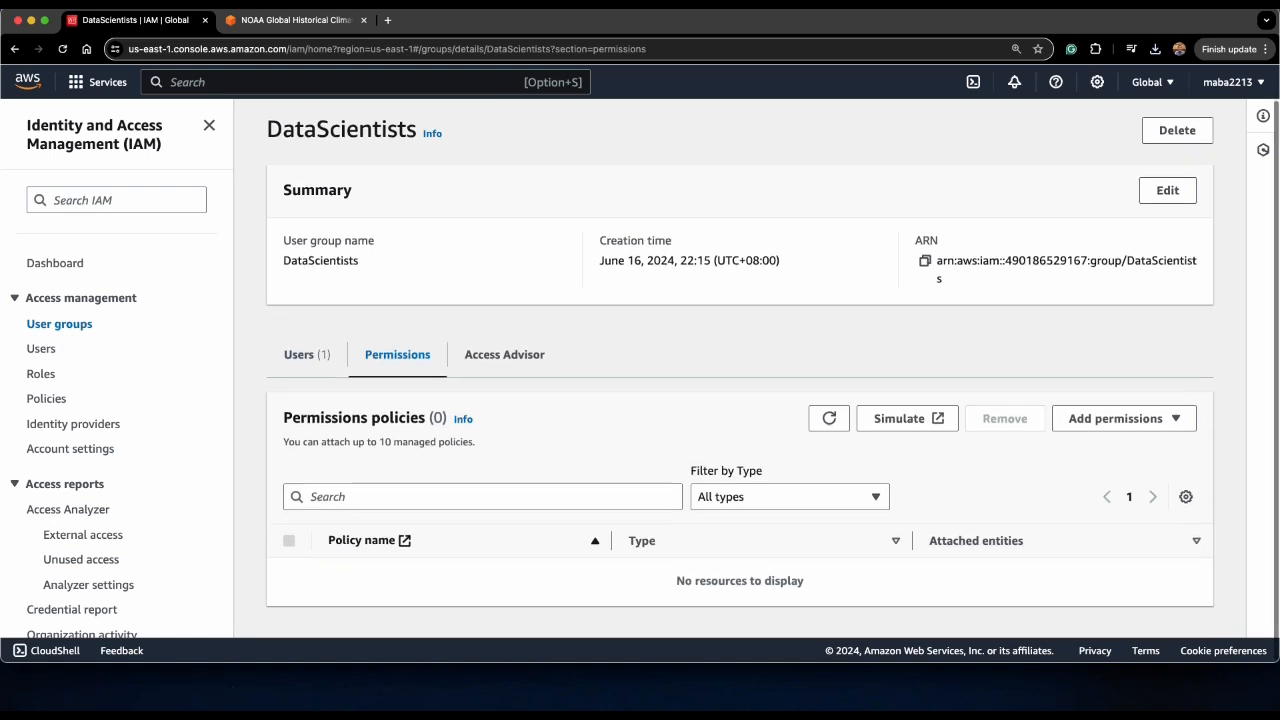
pyautogui.click(1120, 424)
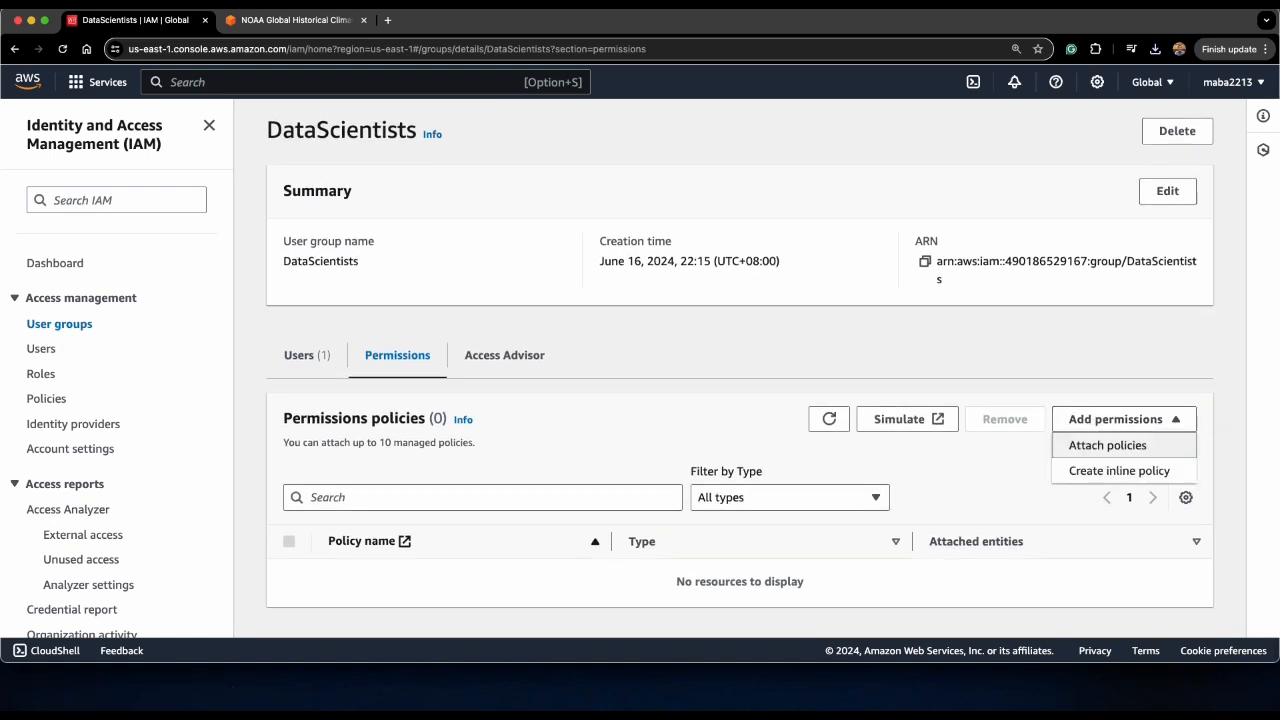
pyautogui.click(1100, 471)
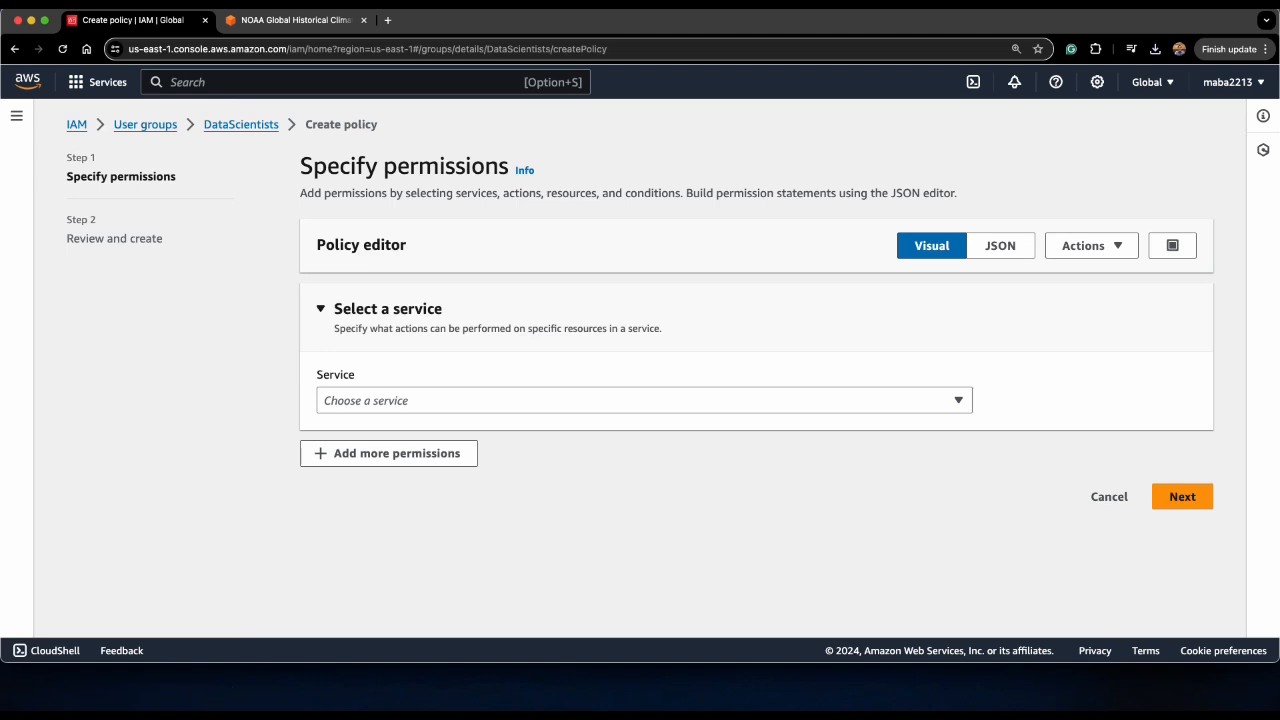
pyautogui.click(1000, 245)
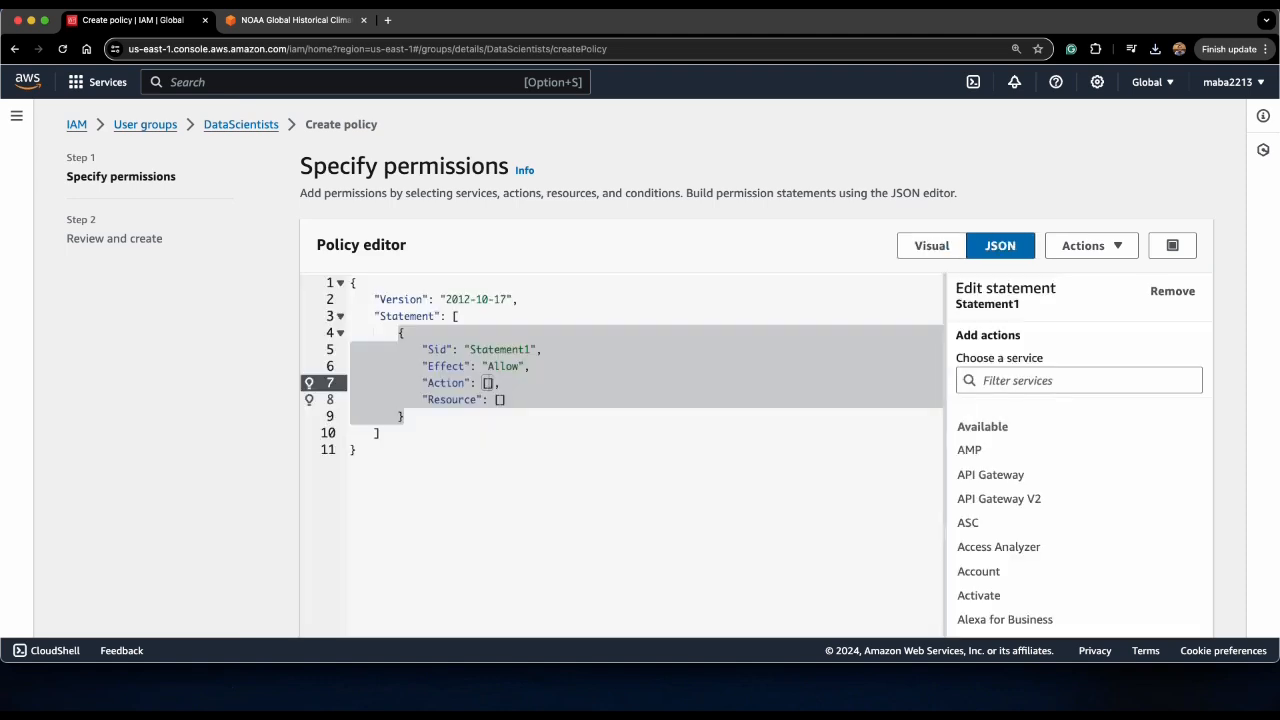
pyautogui.press('super+a')
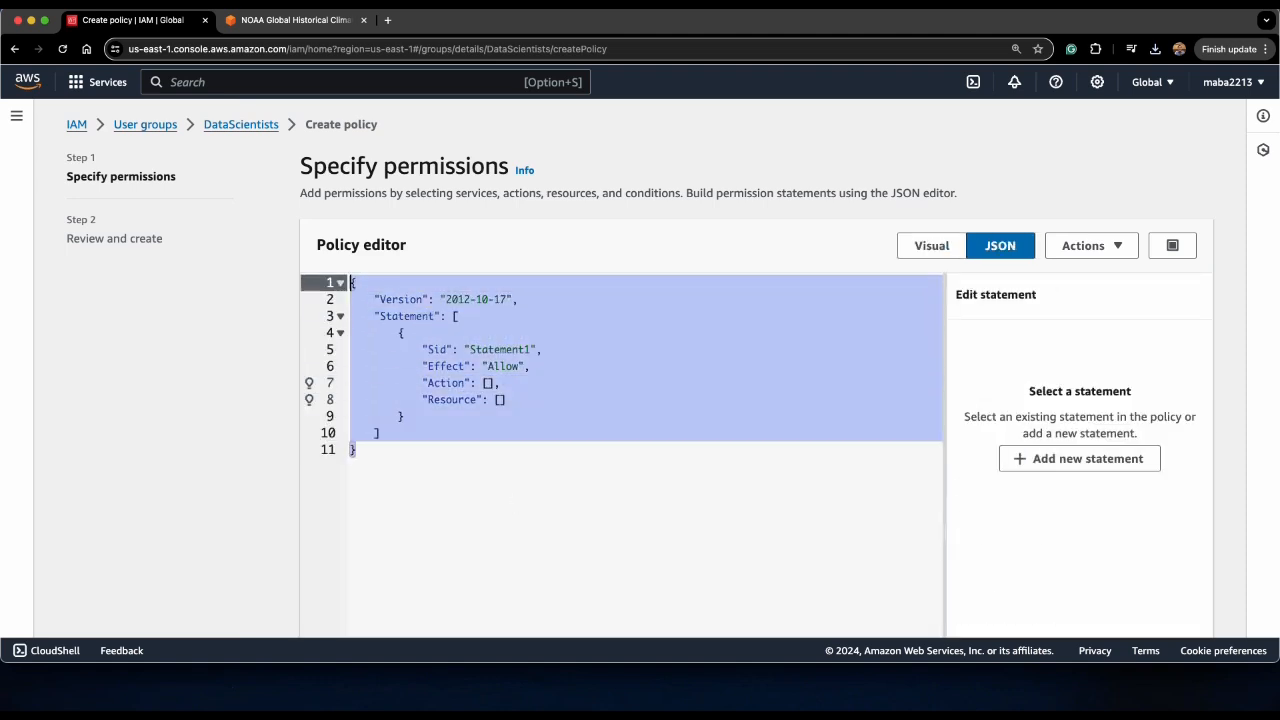
pyautogui.press('super+v')
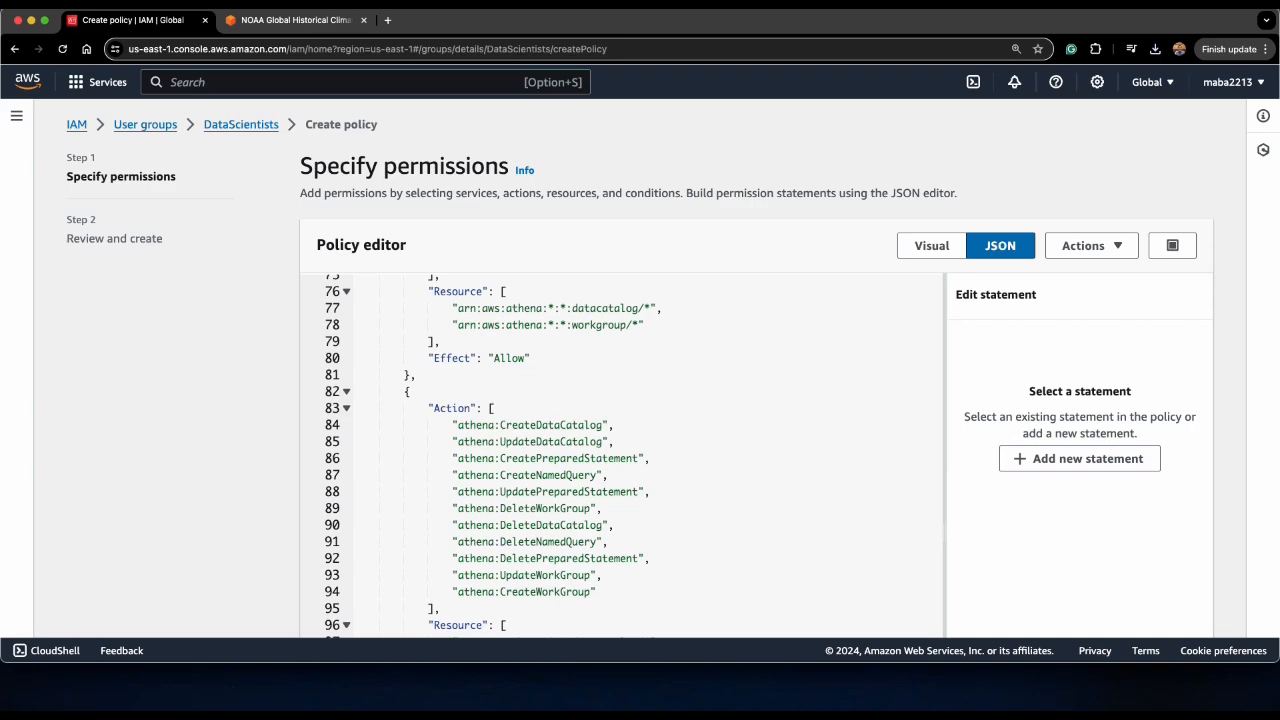
# Step: Examine the pasted policy's S3, Glue and Athena statements and the bucket names in the S3 resource ARNs
pyautogui.scroll(20, 695, 435)
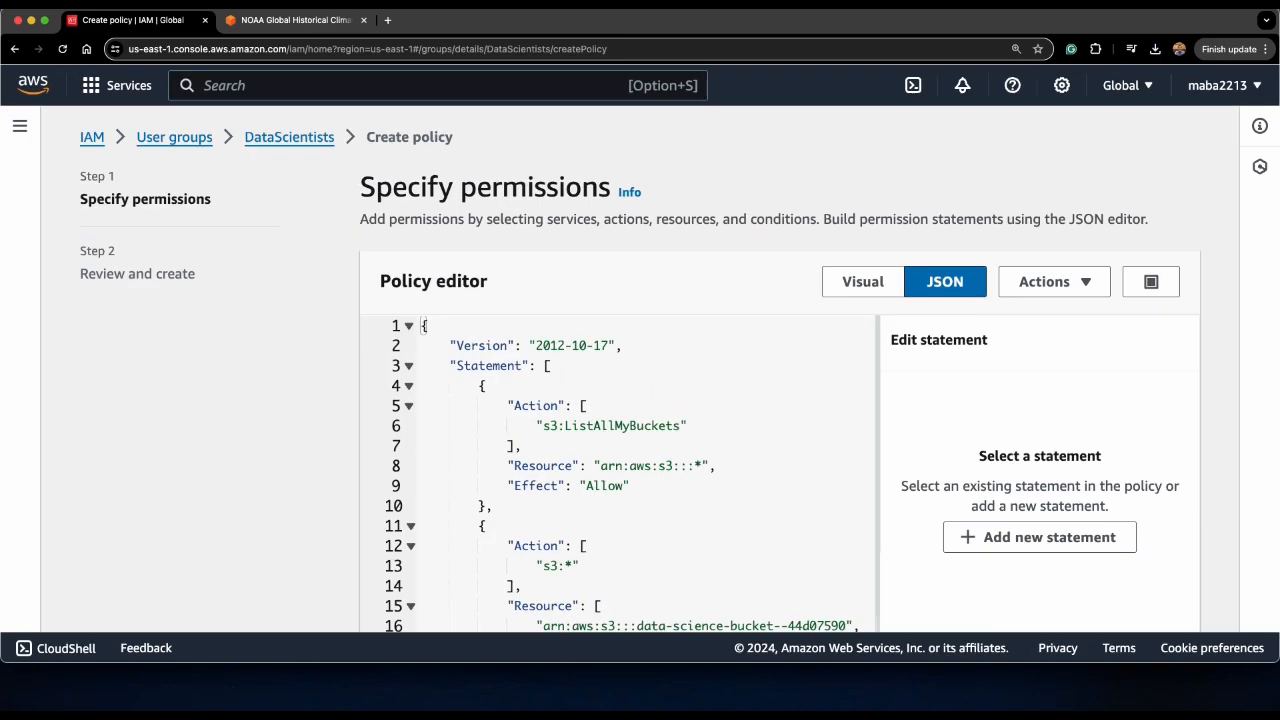
pyautogui.scroll(-1, 695, 435)
pyautogui.scroll(-5, 630, 473)
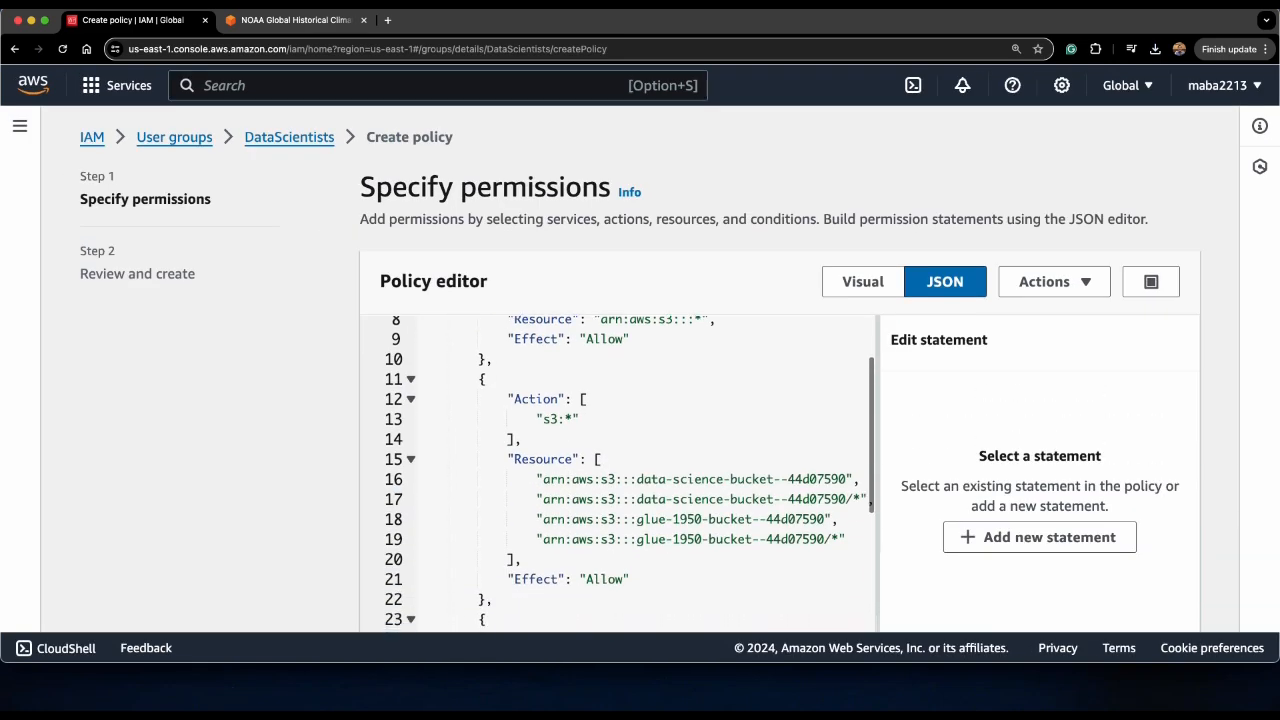
pyautogui.scroll(-4, 630, 473)
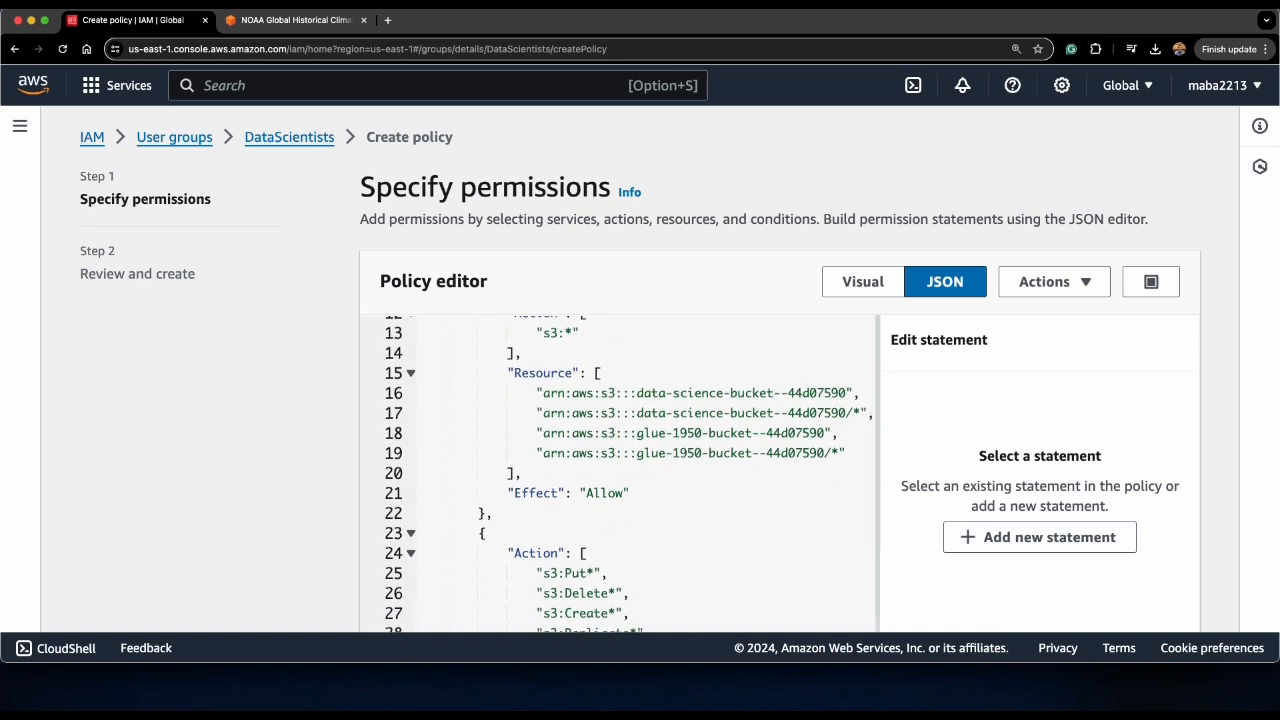
pyautogui.scroll(3, 630, 473)
pyautogui.scroll(-5, 630, 473)
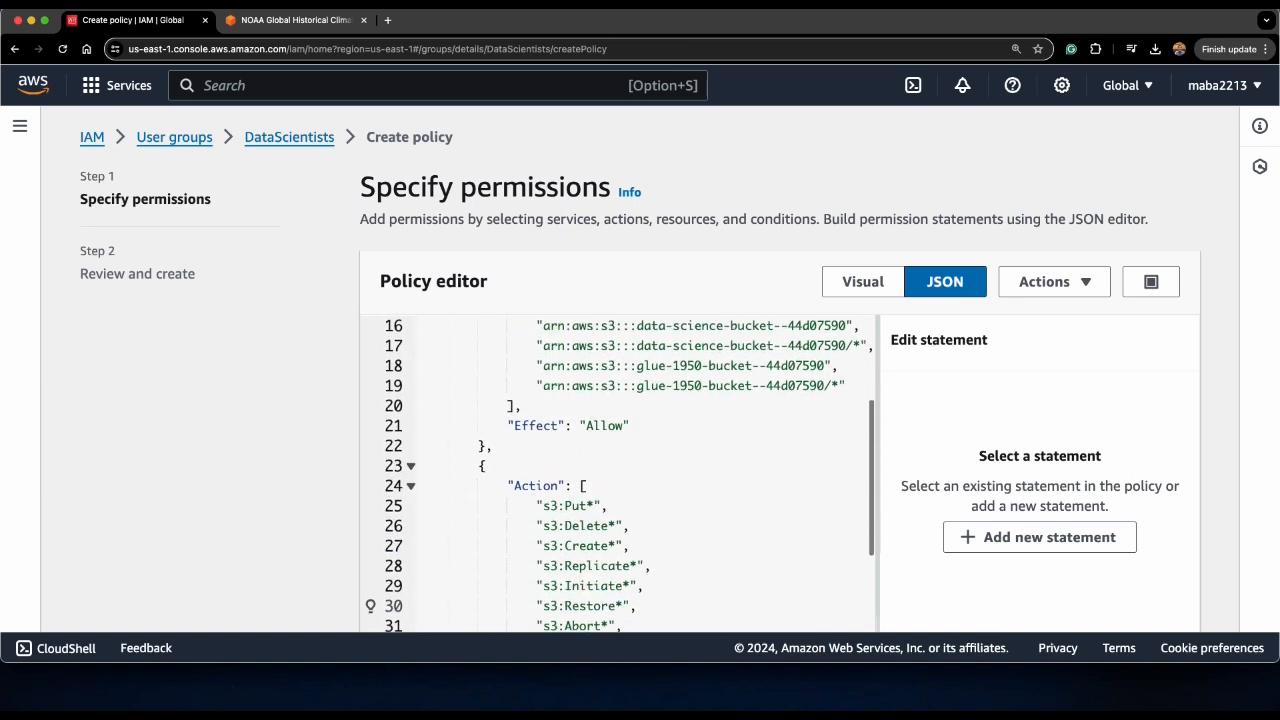
pyautogui.scroll(-4, 630, 473)
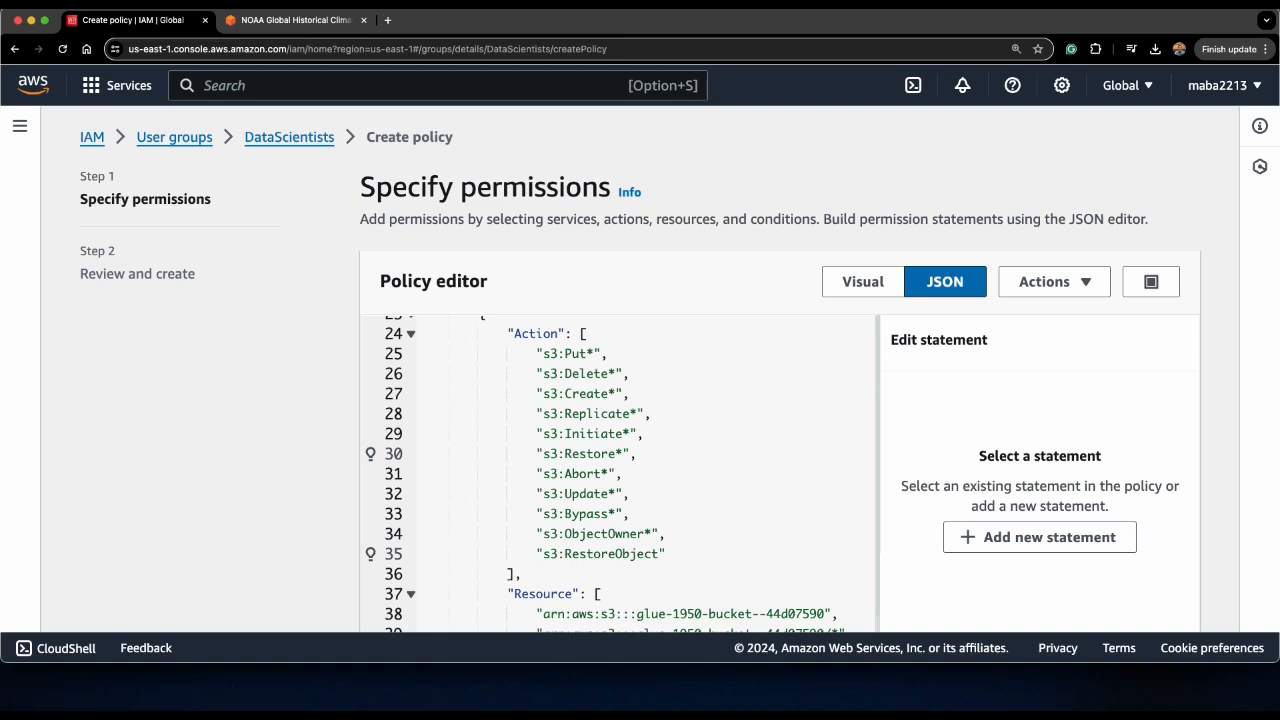
pyautogui.scroll(-5, 630, 473)
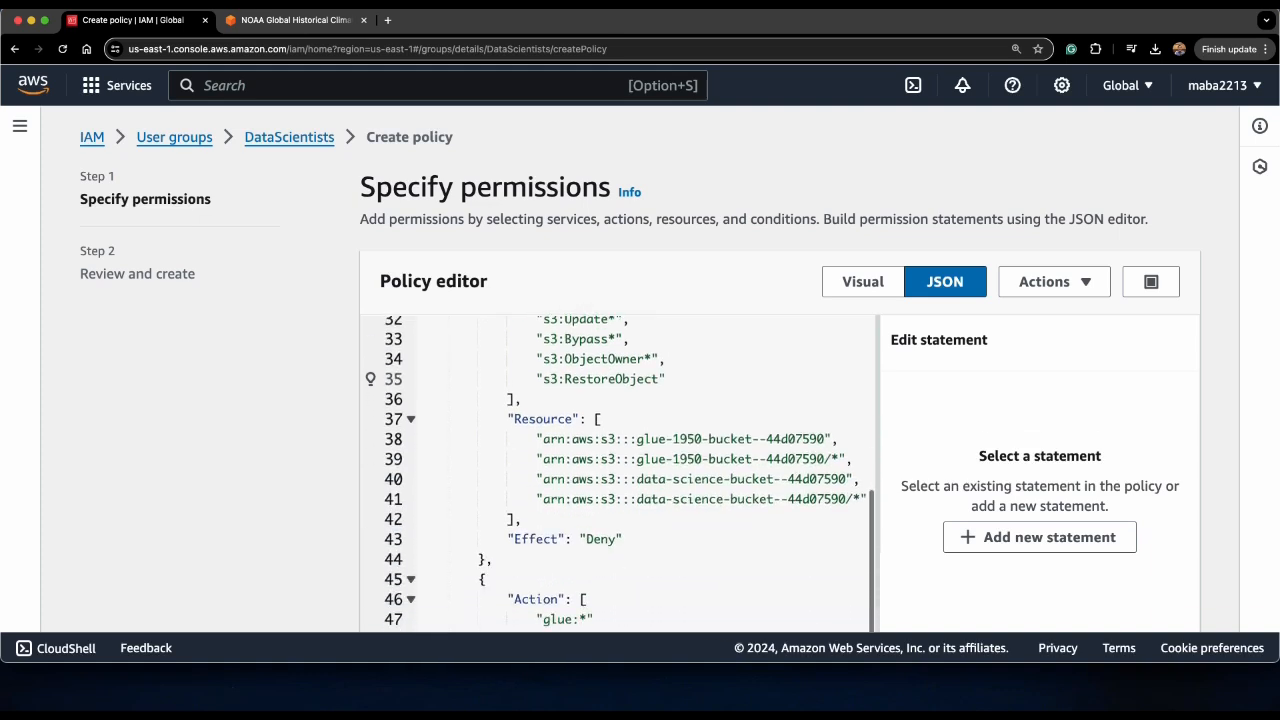
pyautogui.scroll(-15, 630, 473)
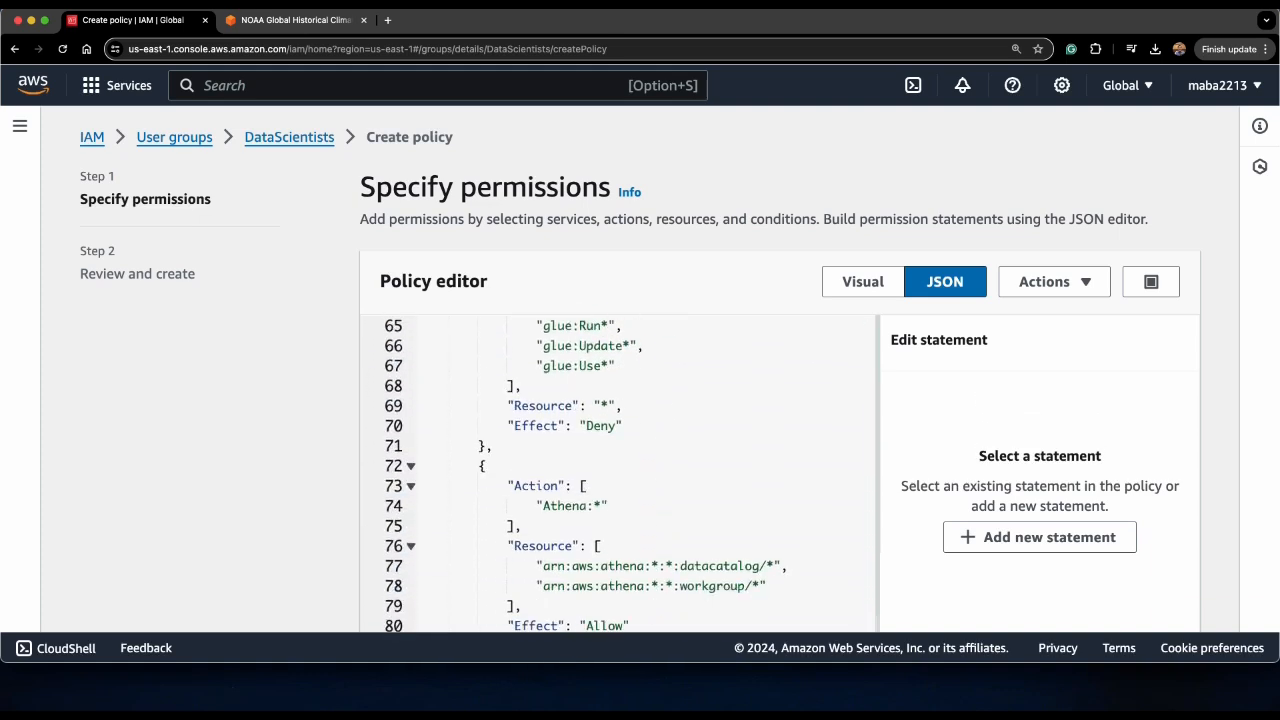
pyautogui.scroll(-4, 630, 473)
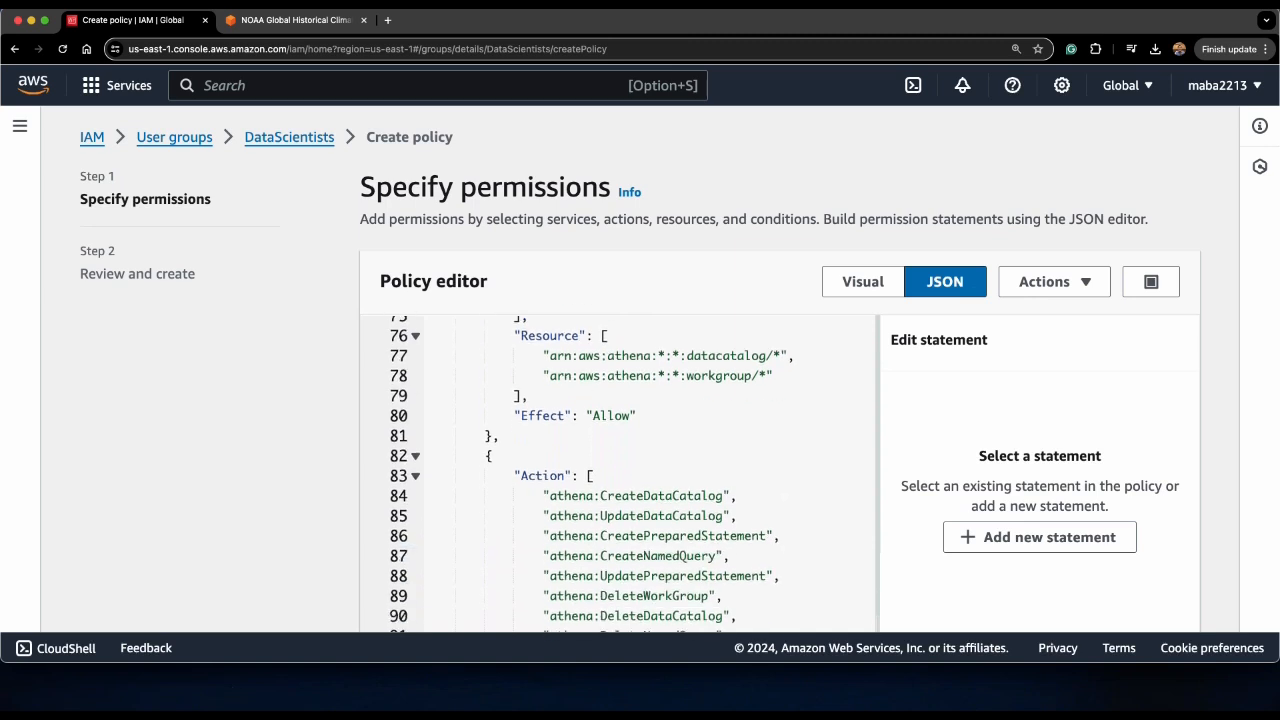
pyautogui.scroll(6, 630, 473)
pyautogui.scroll(5, 619, 475)
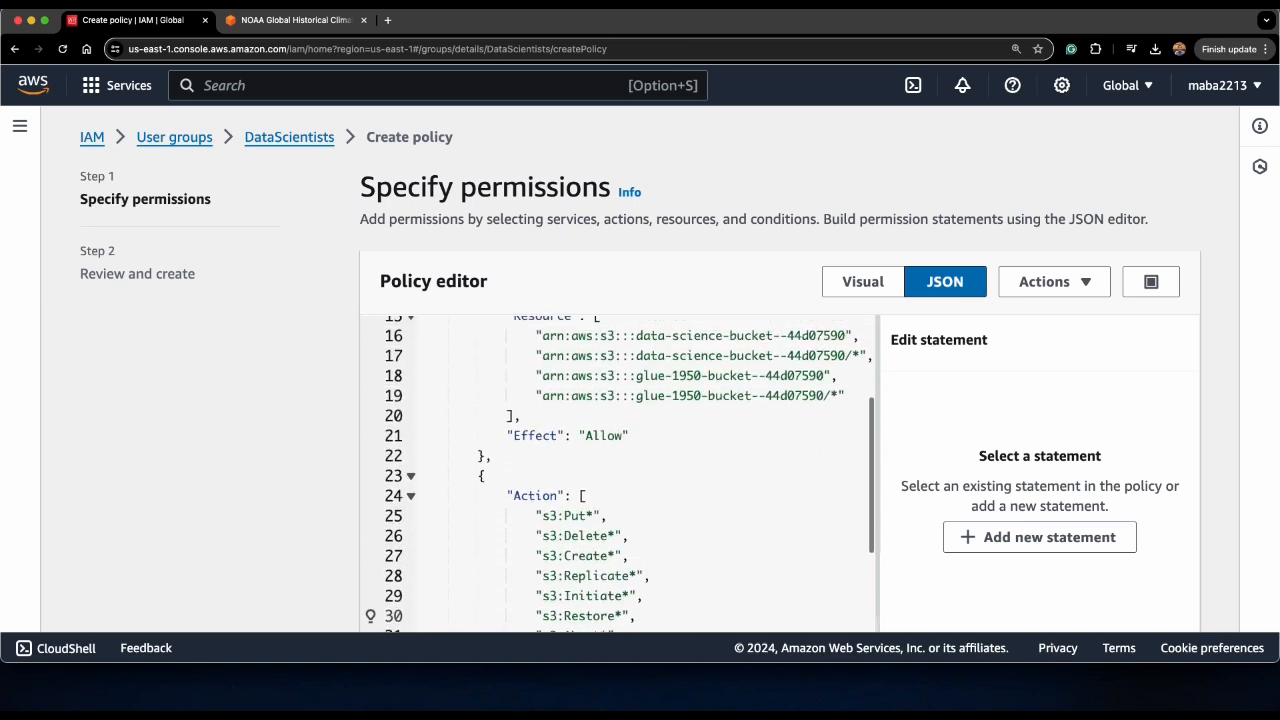
pyautogui.moveTo(636, 433); pyautogui.dragTo(840, 433)
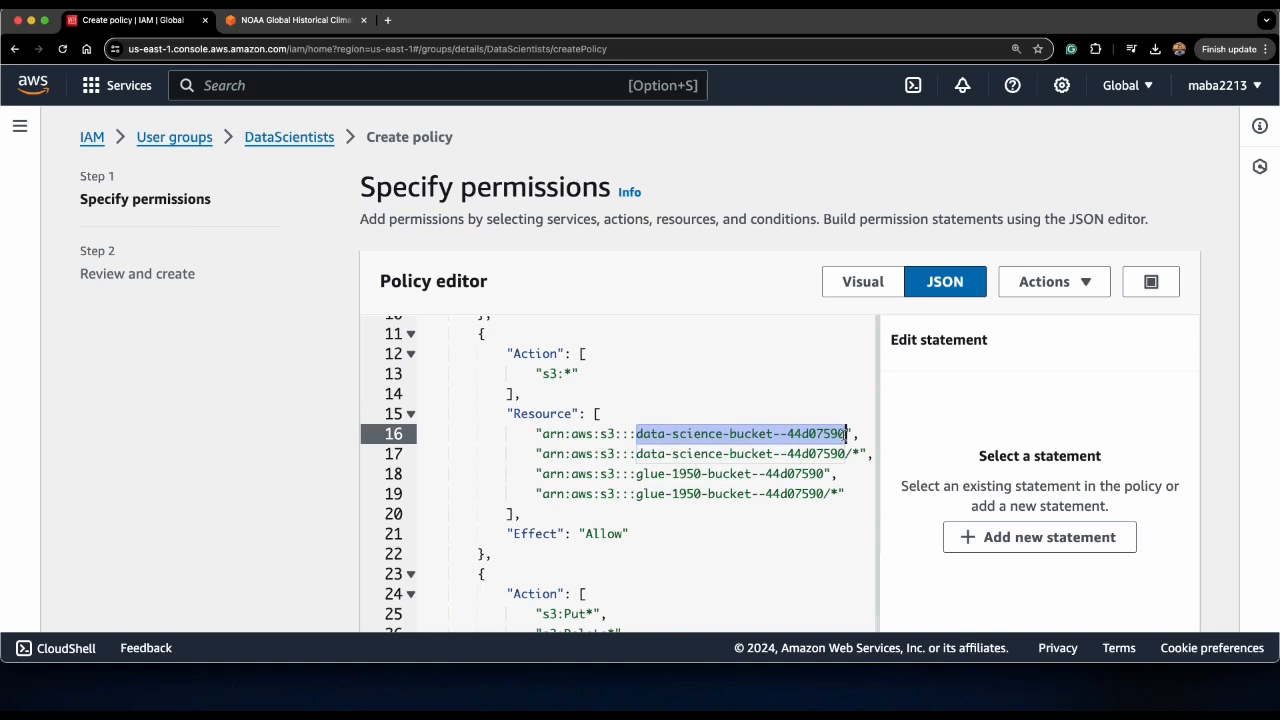
pyautogui.click(702, 453)
pyautogui.moveTo(636, 453); pyautogui.dragTo(786, 453)
pyautogui.click(722, 473)
pyautogui.moveTo(636, 473); pyautogui.dragTo(820, 473)
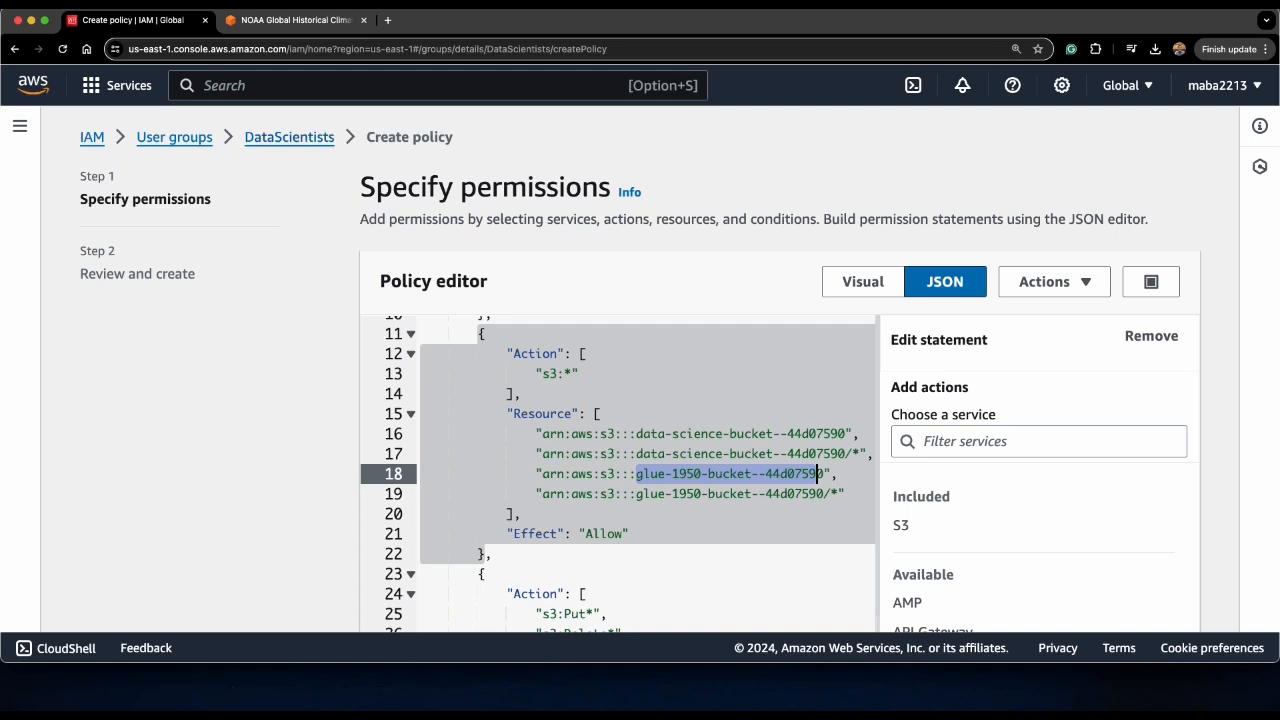
# Step: Find the S3 service, open it in a separate browser tab and copy the bucket name datasciencebucket-086295
pyautogui.write('s3')
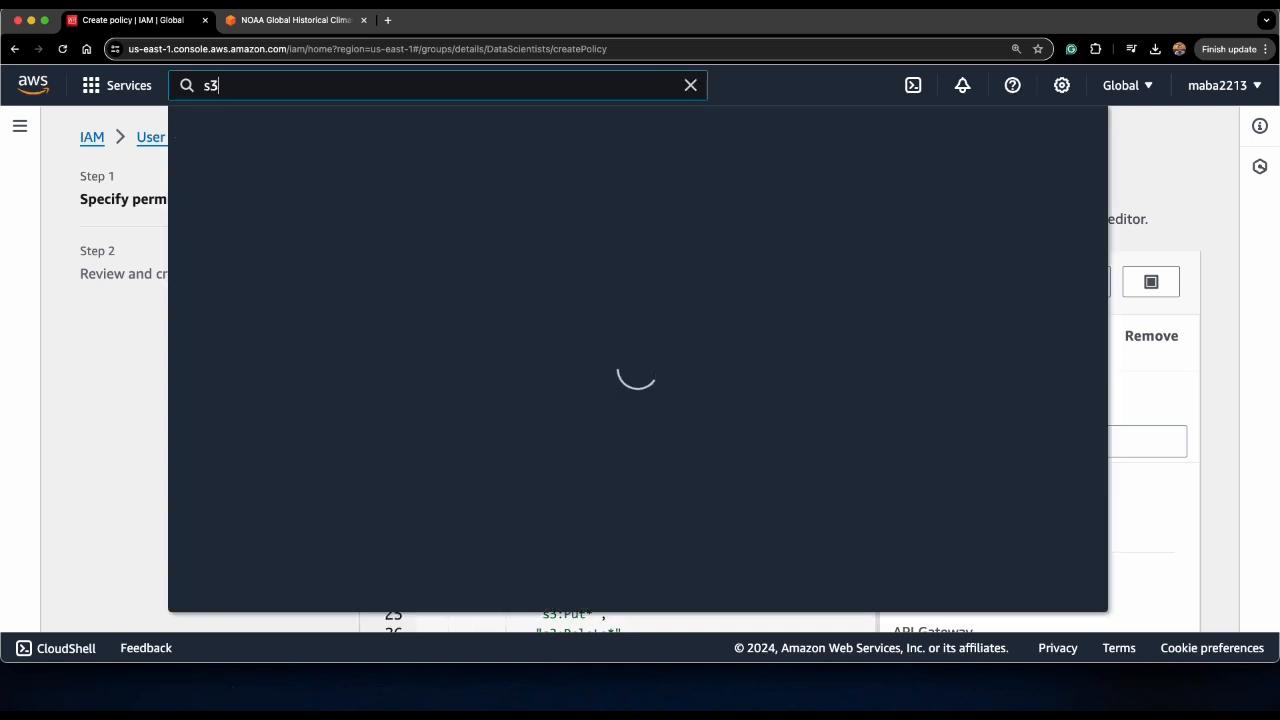
pyautogui.rightClick(485, 236)
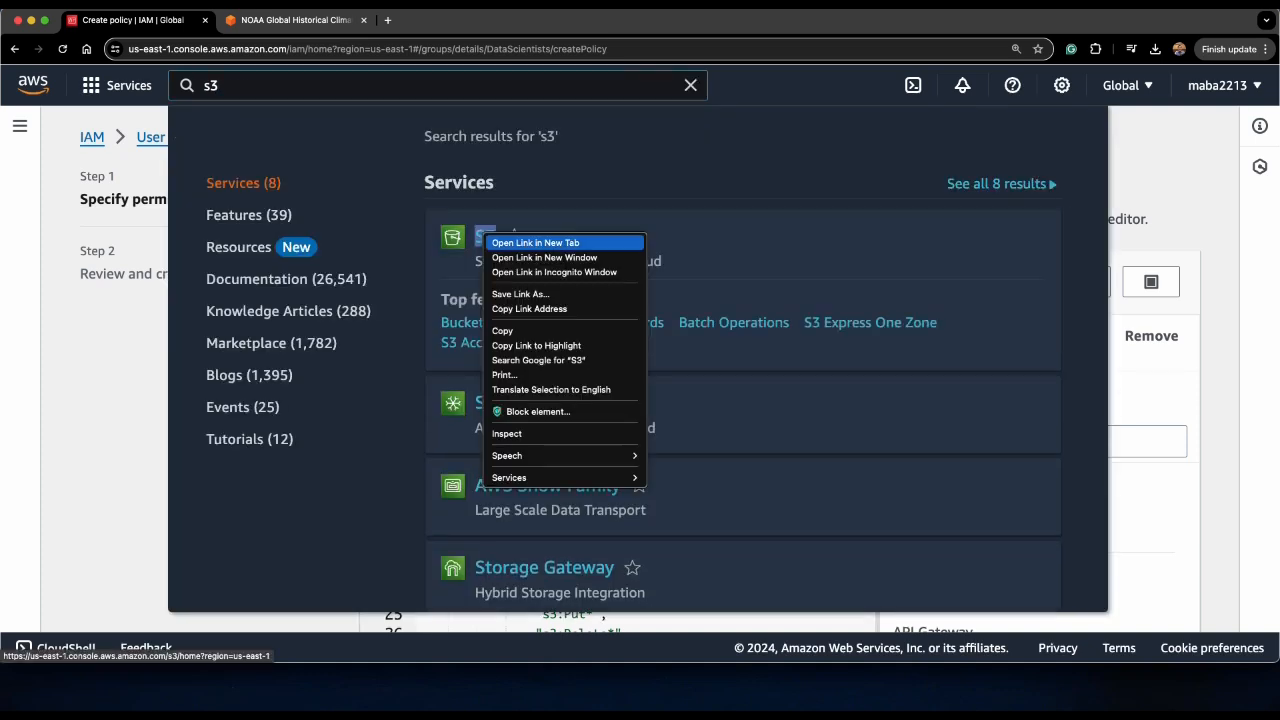
pyautogui.click(530, 243)
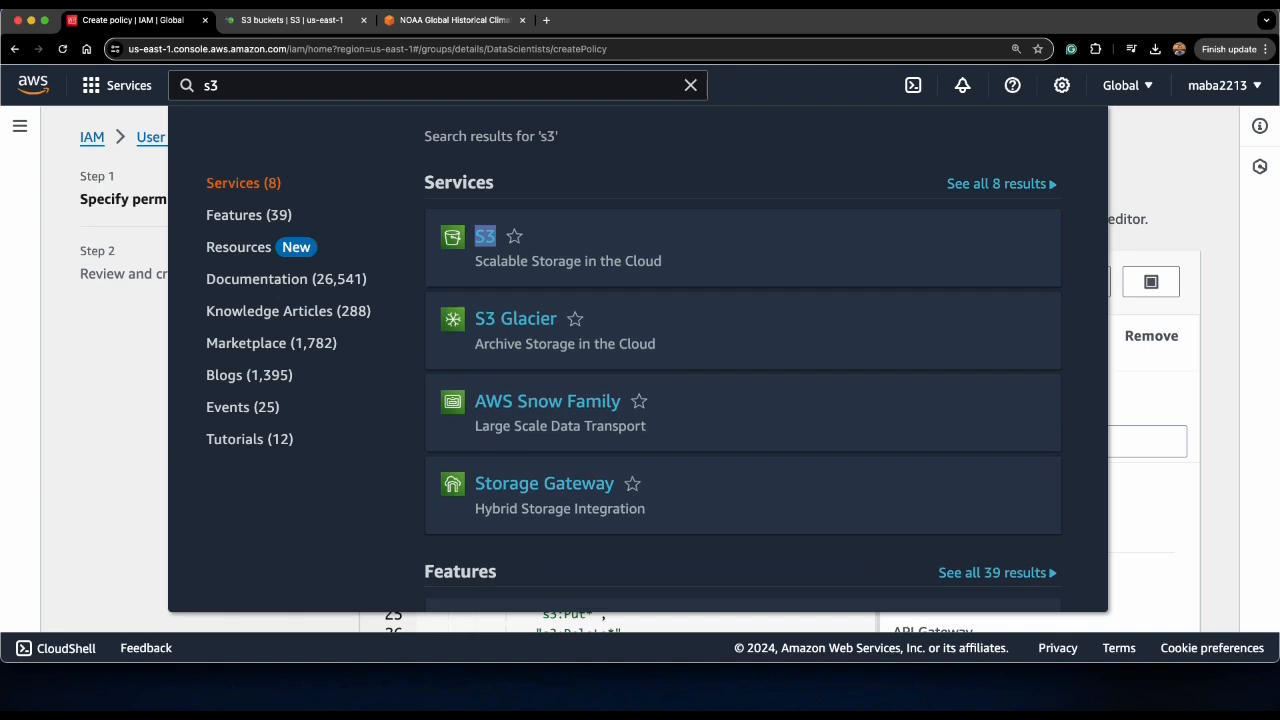
pyautogui.hotkey('ctrl', 'Tab')
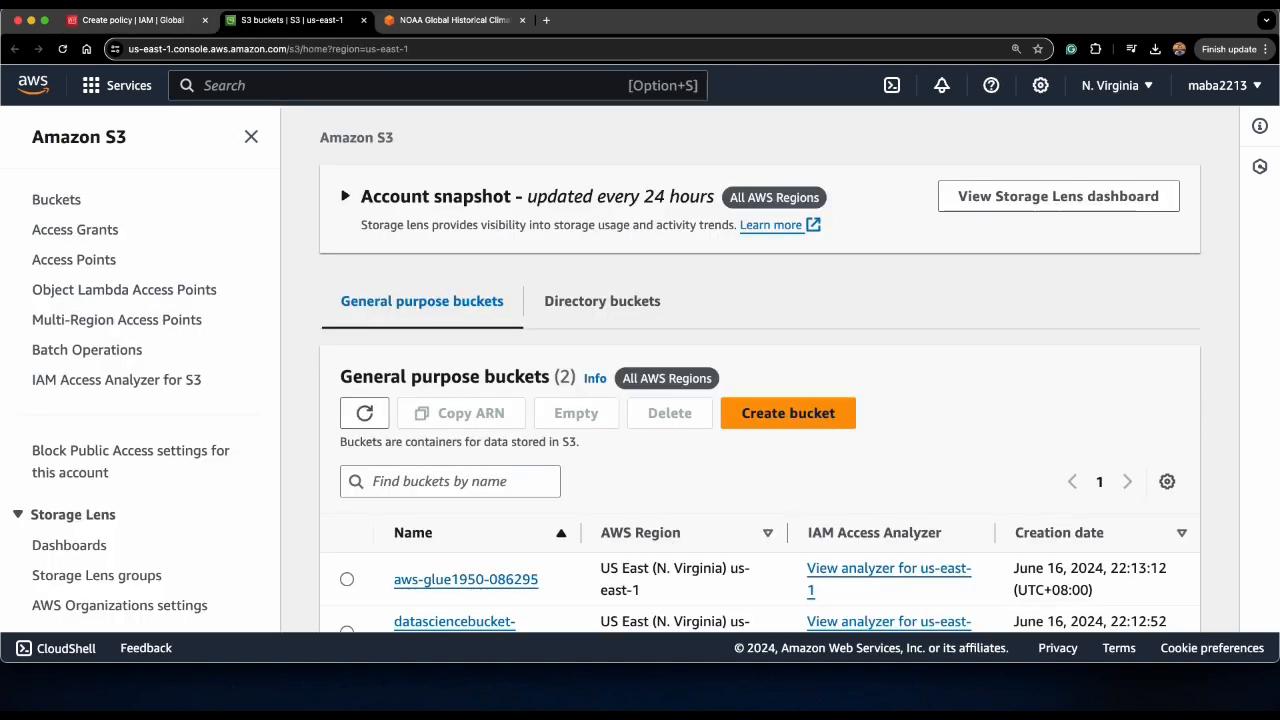
pyautogui.scroll(-2, 760, 450)
pyautogui.moveTo(446, 582); pyautogui.dragTo(396, 572)
pyautogui.press('super+c')
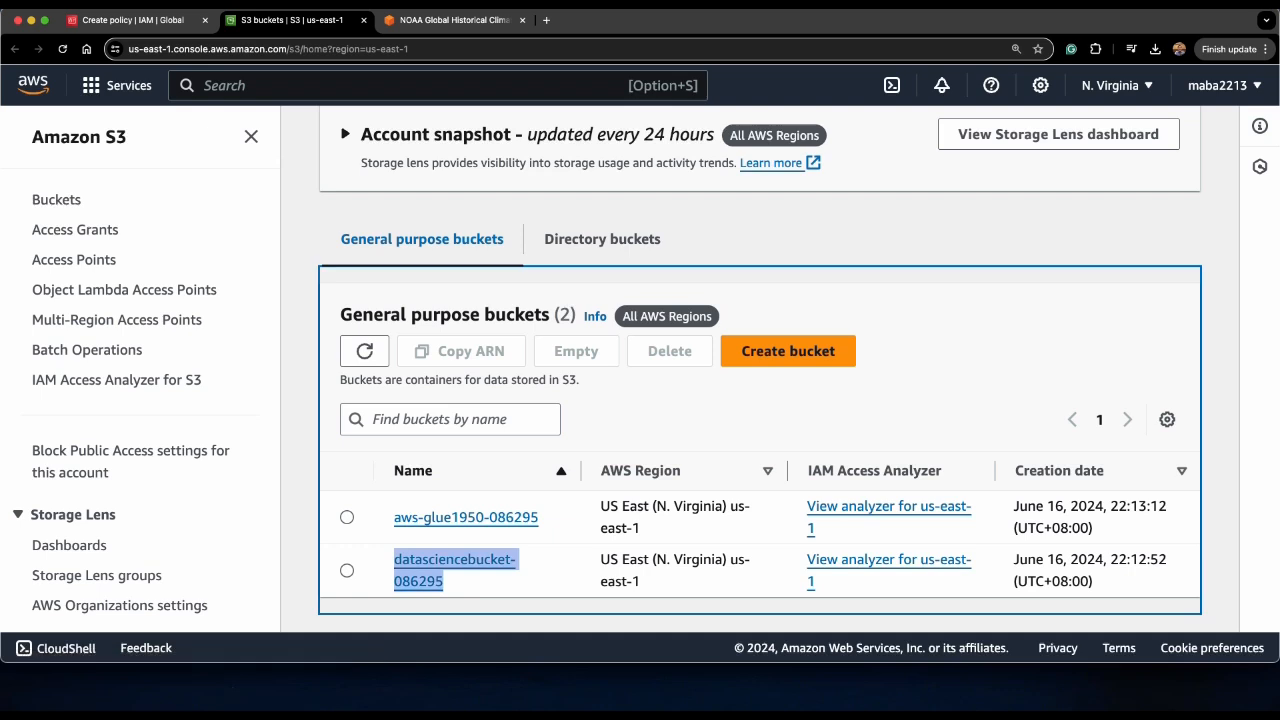
# Step: Replace the data science bucket name in both of its ARNs in the s3:* Allow statement with datasciencebucket-086295
pyautogui.click(136, 20)
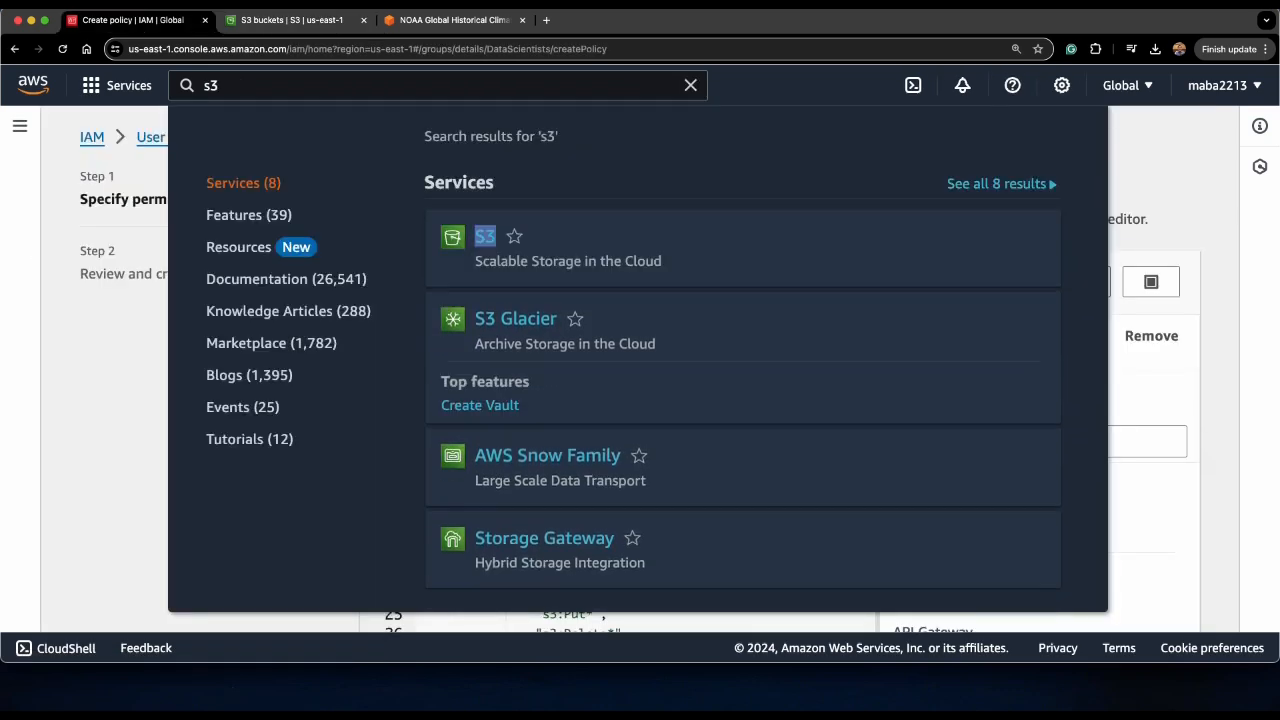
pyautogui.press('Escape')
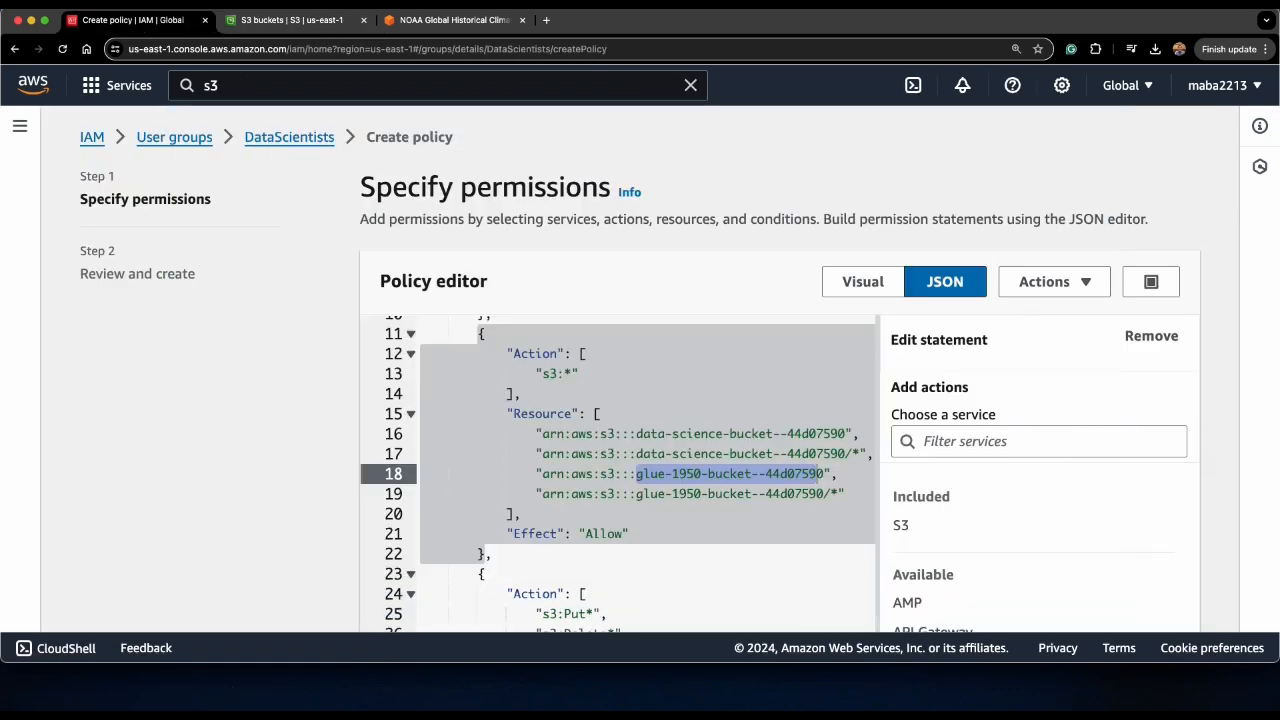
pyautogui.click(773, 473)
pyautogui.click(847, 433)
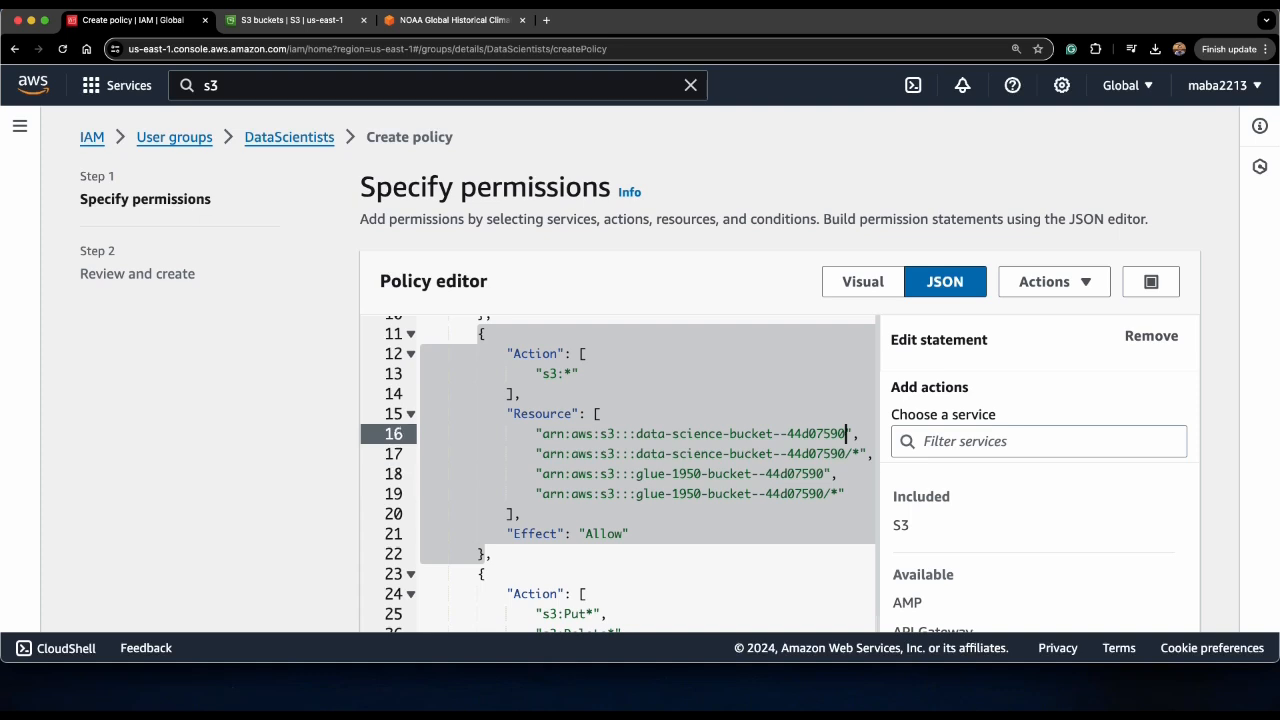
pyautogui.moveTo(842, 433); pyautogui.dragTo(636, 433)
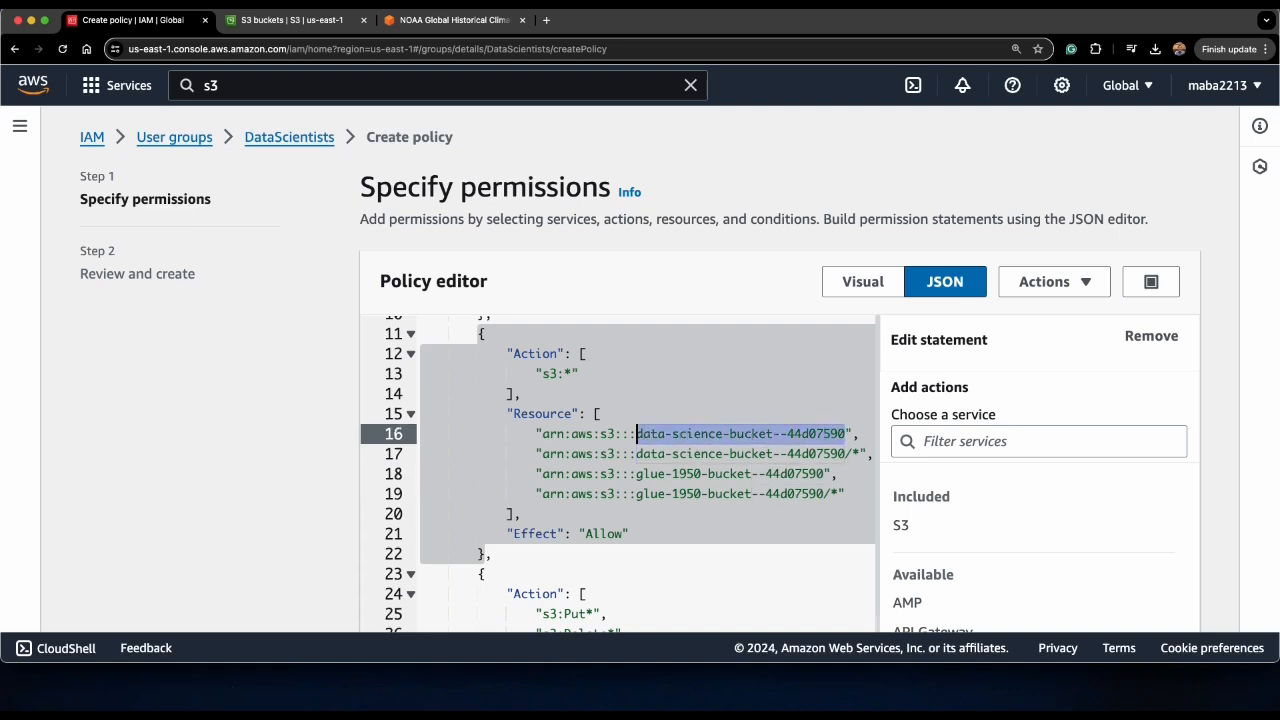
pyautogui.press('super+v')
pyautogui.click(847, 453)
pyautogui.moveTo(847, 453); pyautogui.dragTo(658, 453)
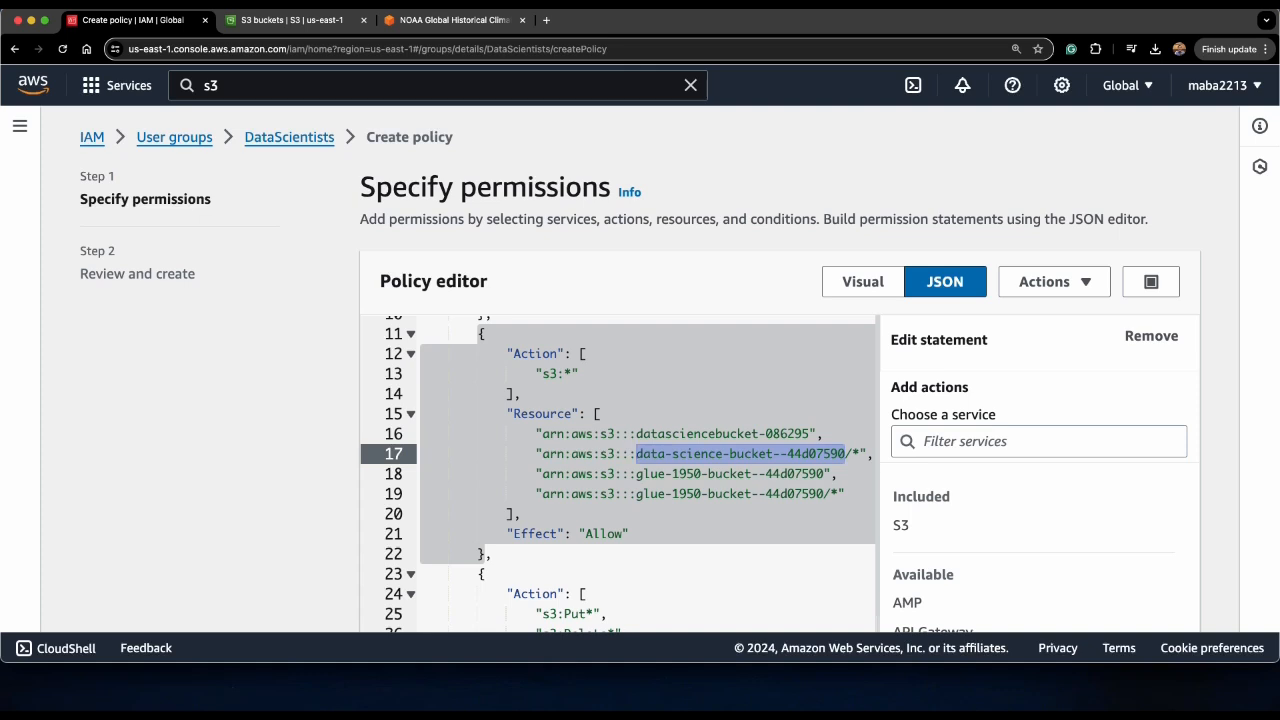
pyautogui.press('super+v')
pyautogui.hotkey('ctrl', 'Tab')
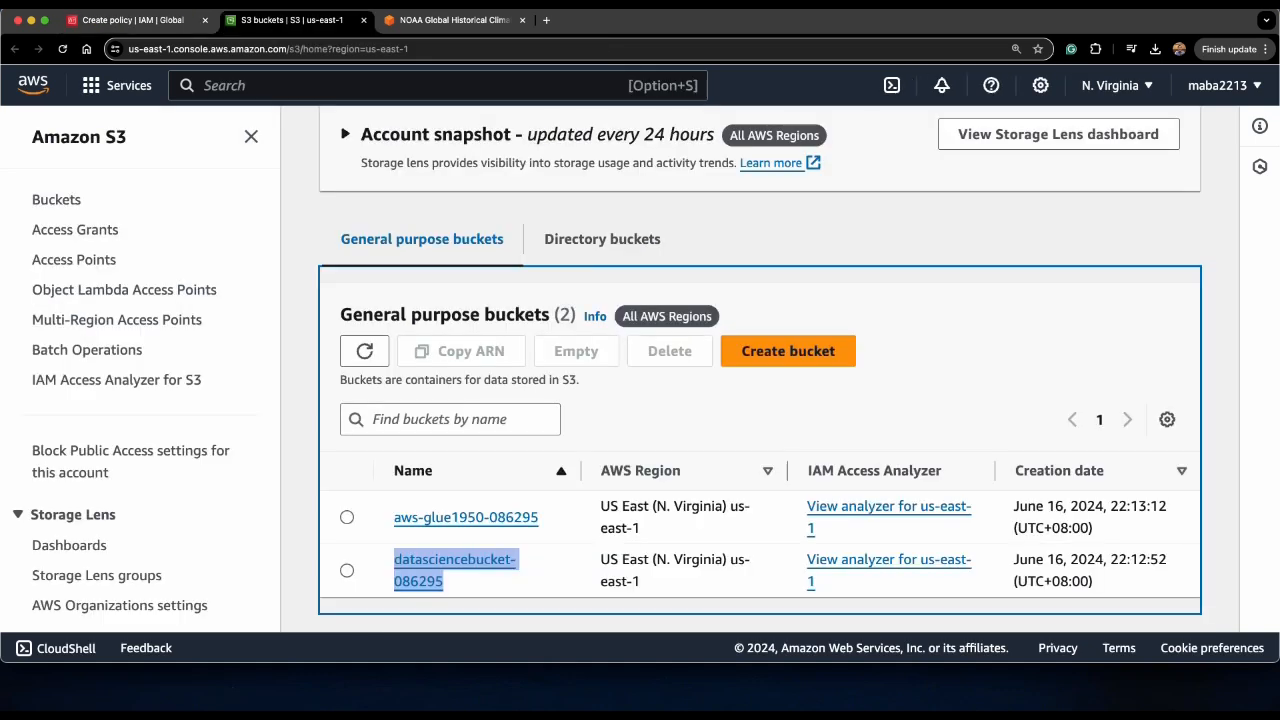
pyautogui.moveTo(562, 530); pyautogui.dragTo(394, 517)
pyautogui.press('super+c')
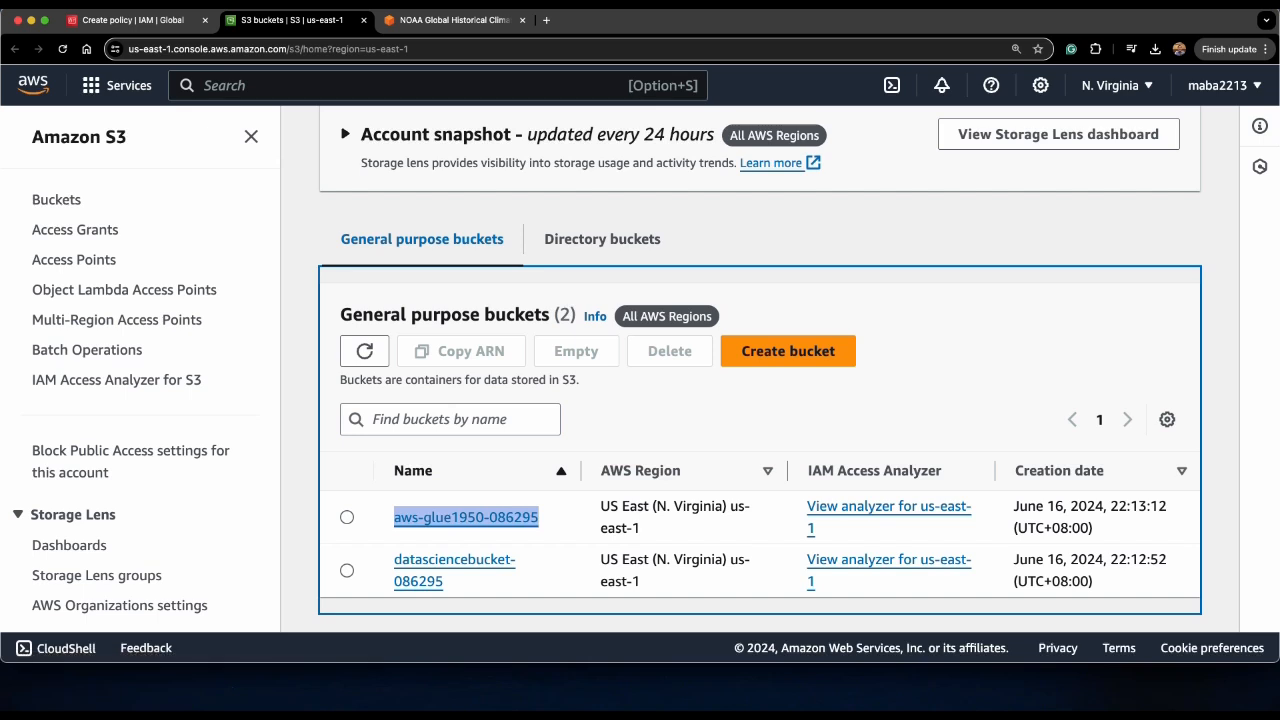
pyautogui.hotkey('ctrl', 'shift', 'Tab')
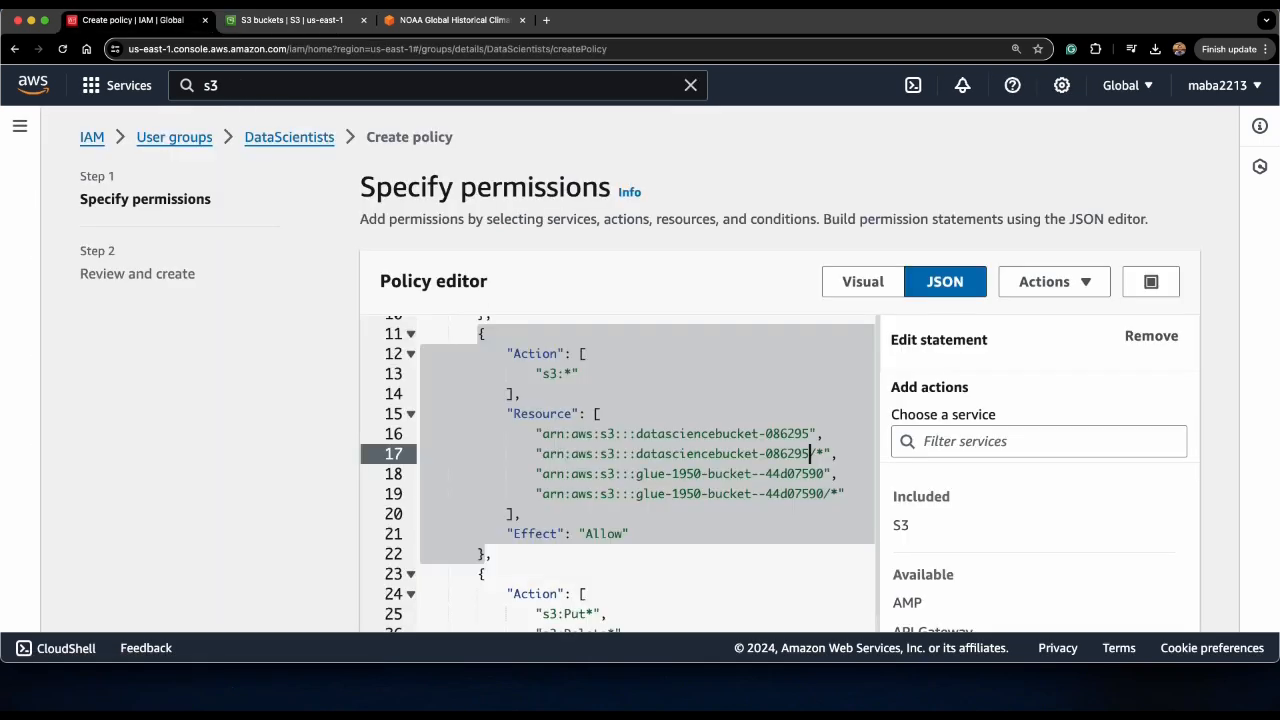
pyautogui.click(772, 521)
pyautogui.moveTo(824, 474)
pyautogui.mouseDown()
pyautogui.moveTo(636, 474)
pyautogui.moveTo(674, 494)
pyautogui.moveTo(818, 494)
pyautogui.mouseUp()
pyautogui.hotkey('ctrl', 'v')
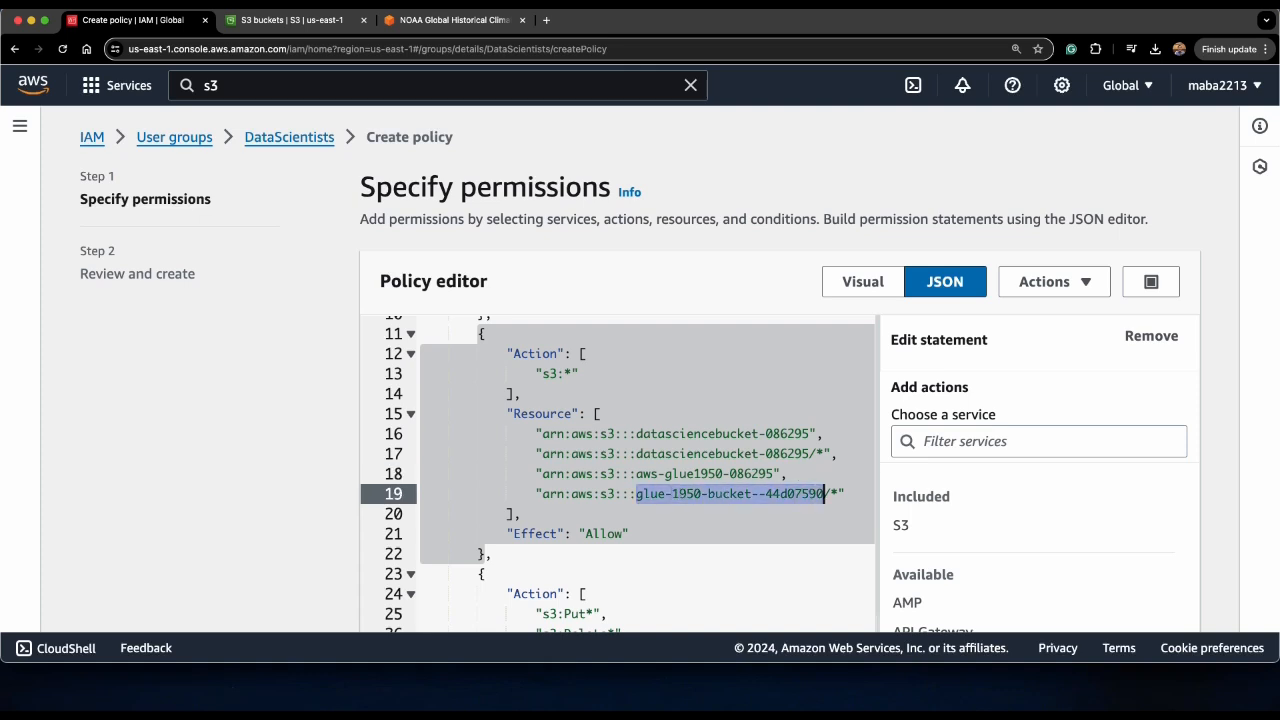
pyautogui.hotkey('ctrl', 'v')
pyautogui.click(521, 514)
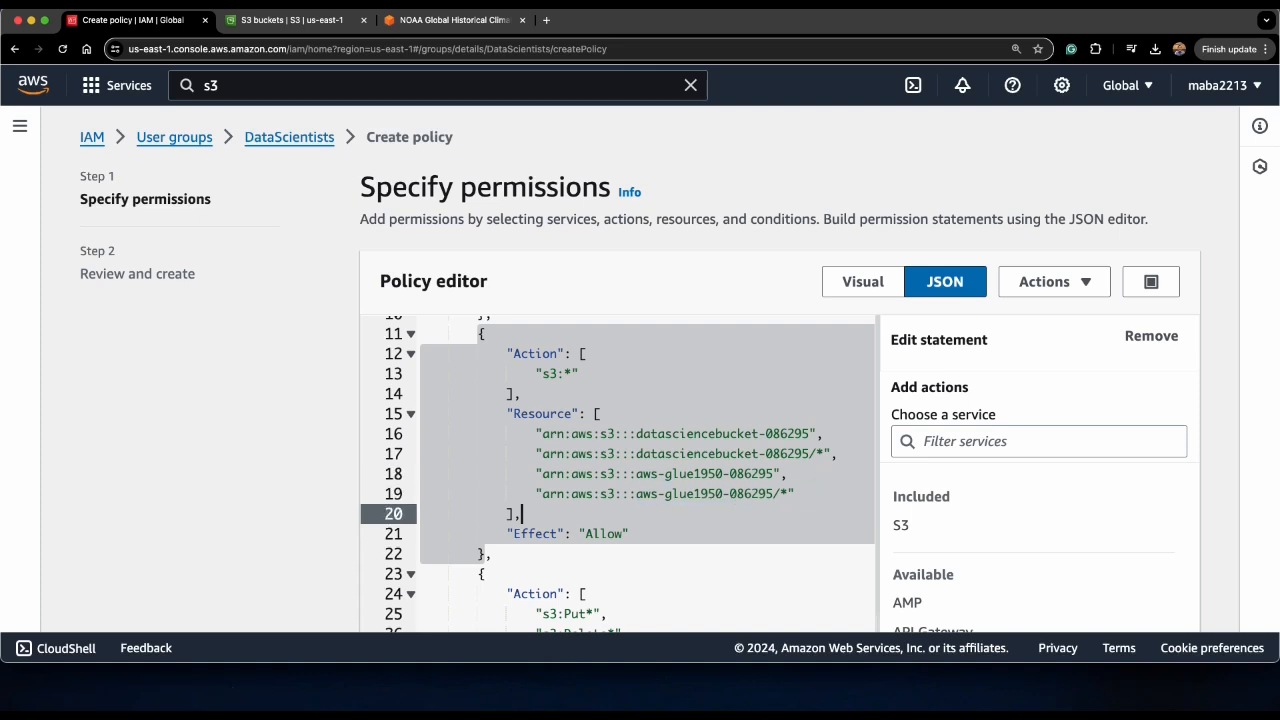
# Step: Replace the four resource ARNs in the S3 Deny statement with the four updated bucket ARNs copied from the s3:* Allow statement
pyautogui.moveTo(795, 494); pyautogui.dragTo(428, 434)
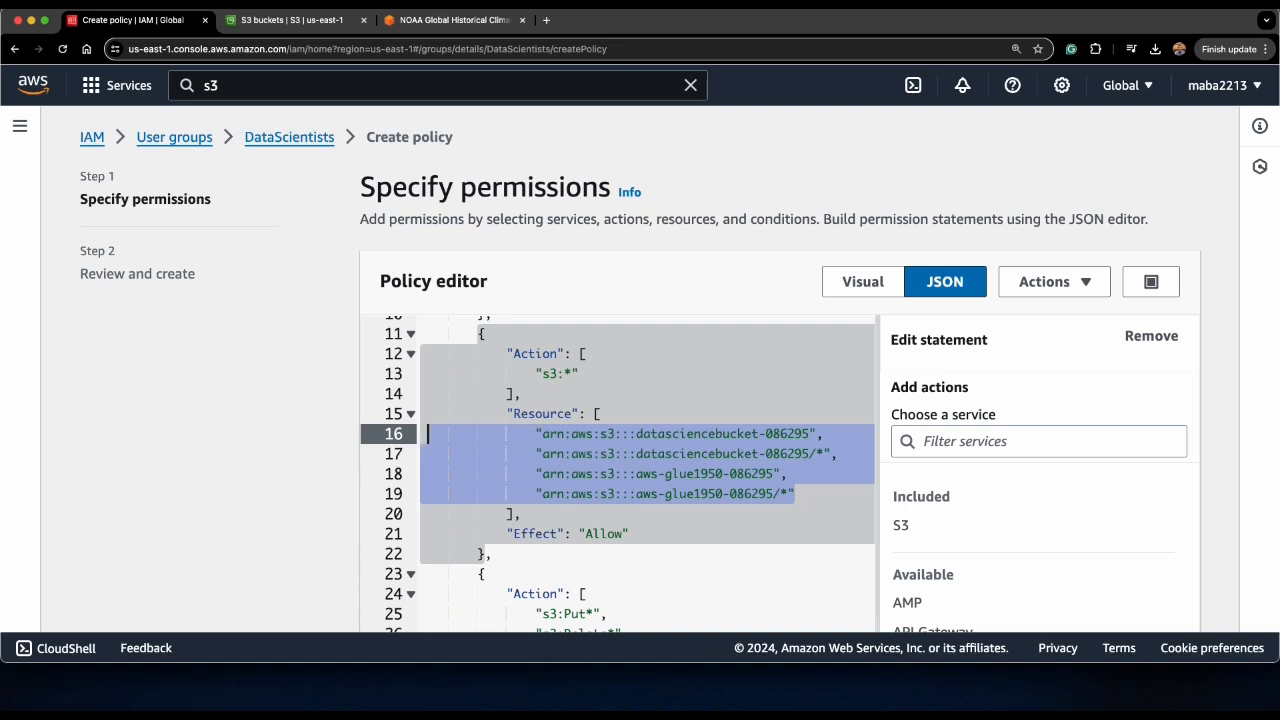
pyautogui.scroll(-10, 618, 475)
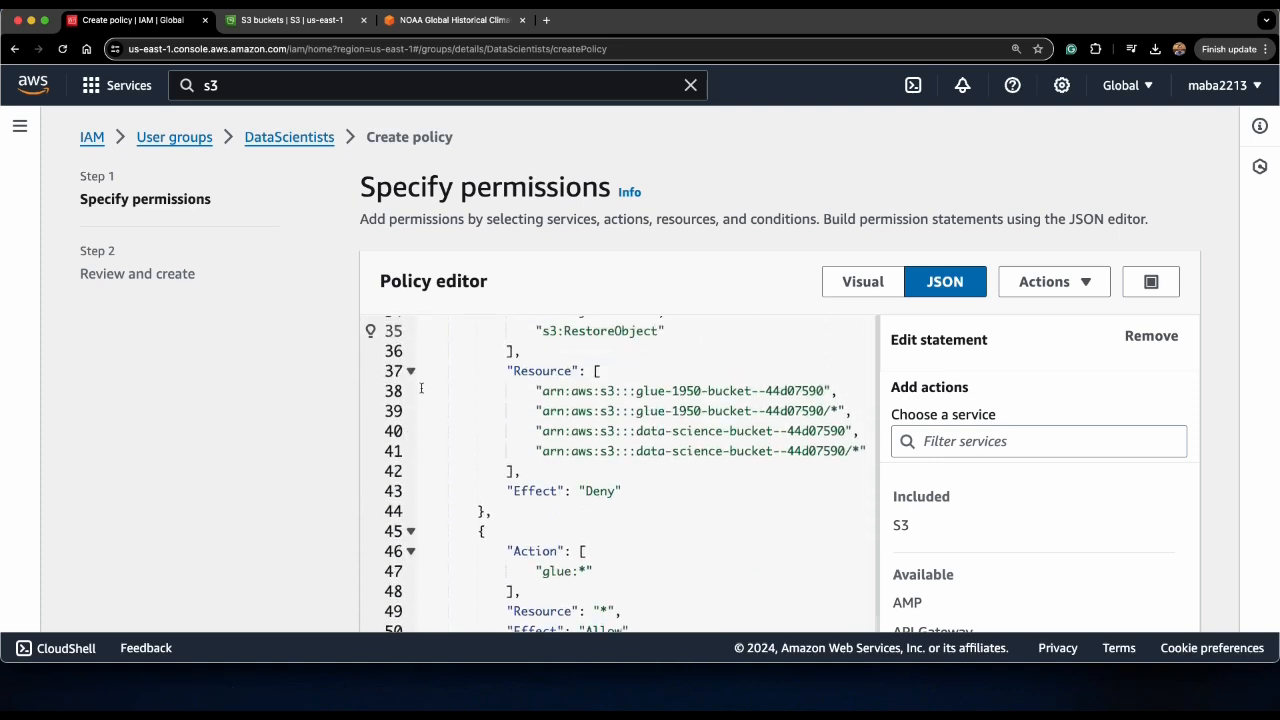
pyautogui.moveTo(422, 391); pyautogui.dragTo(865, 451)
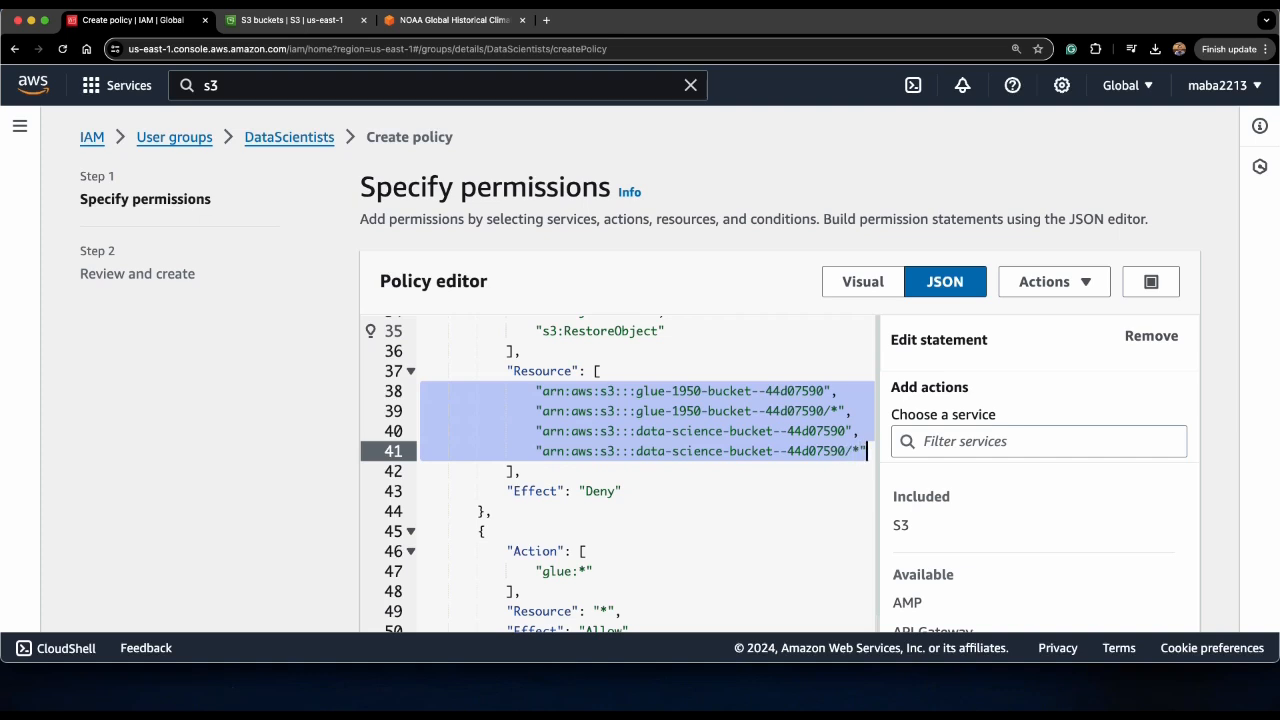
pyautogui.press('super+v')
# Step: Proceed to the policy review and name the policy PolicyForDataScientists
pyautogui.scroll(-15, 618, 475)
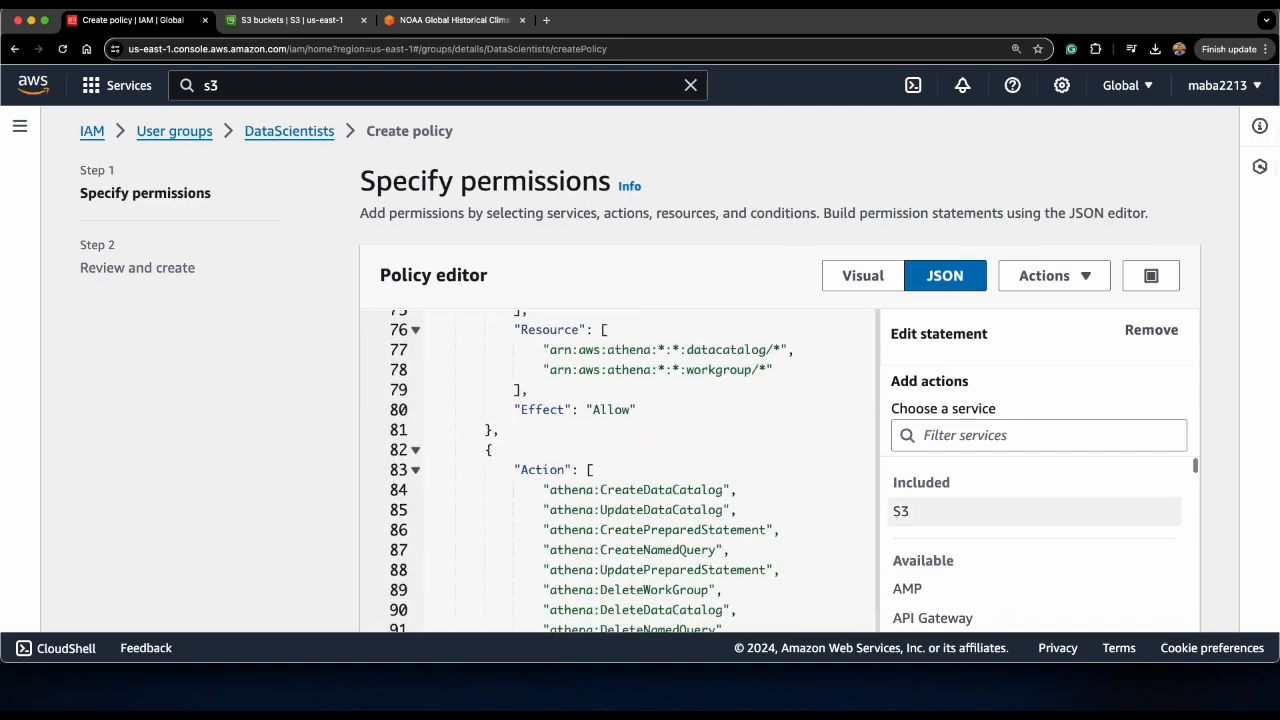
pyautogui.scroll(-15, 1035, 541)
pyautogui.scroll(-20, 1035, 541)
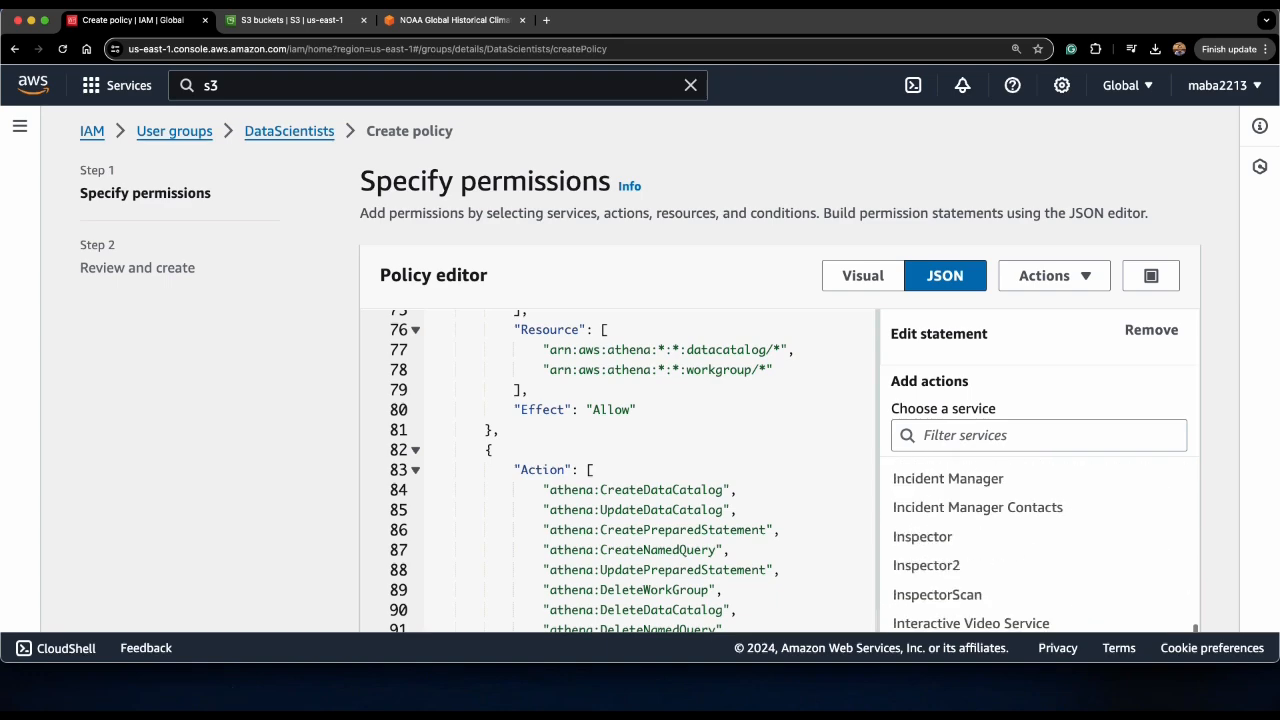
pyautogui.click(1163, 596)
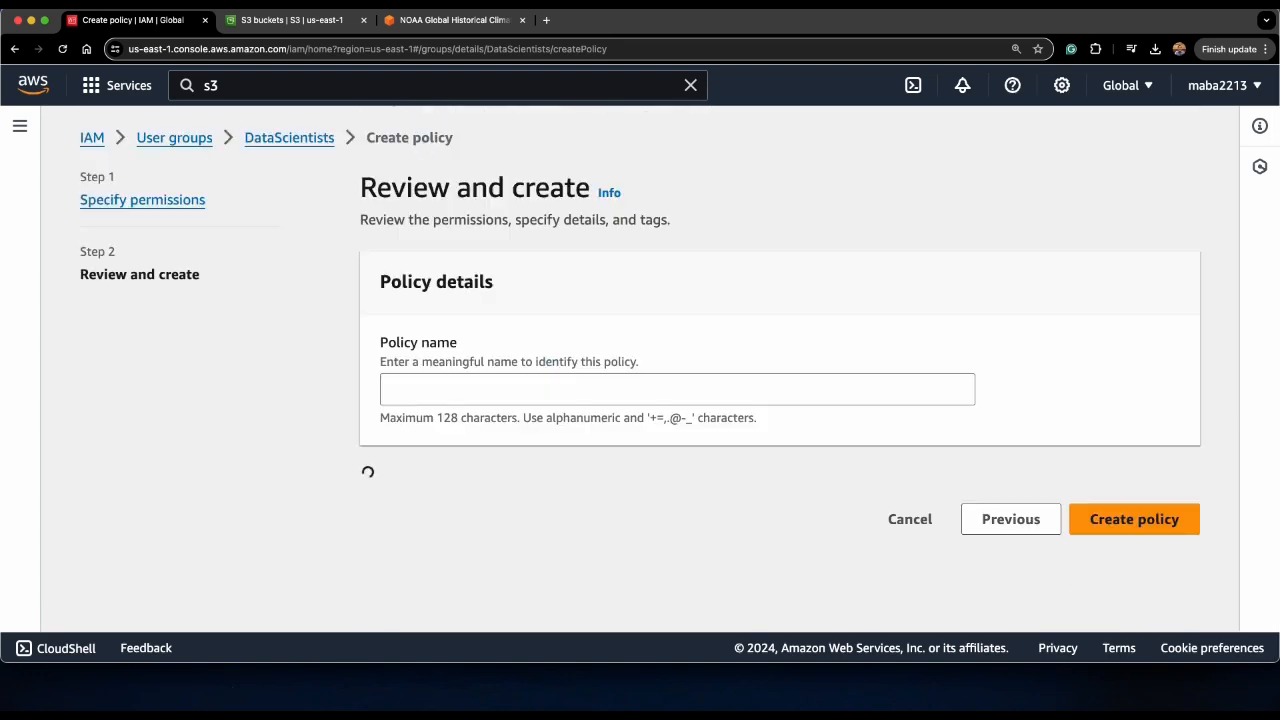
pyautogui.click(389, 380)
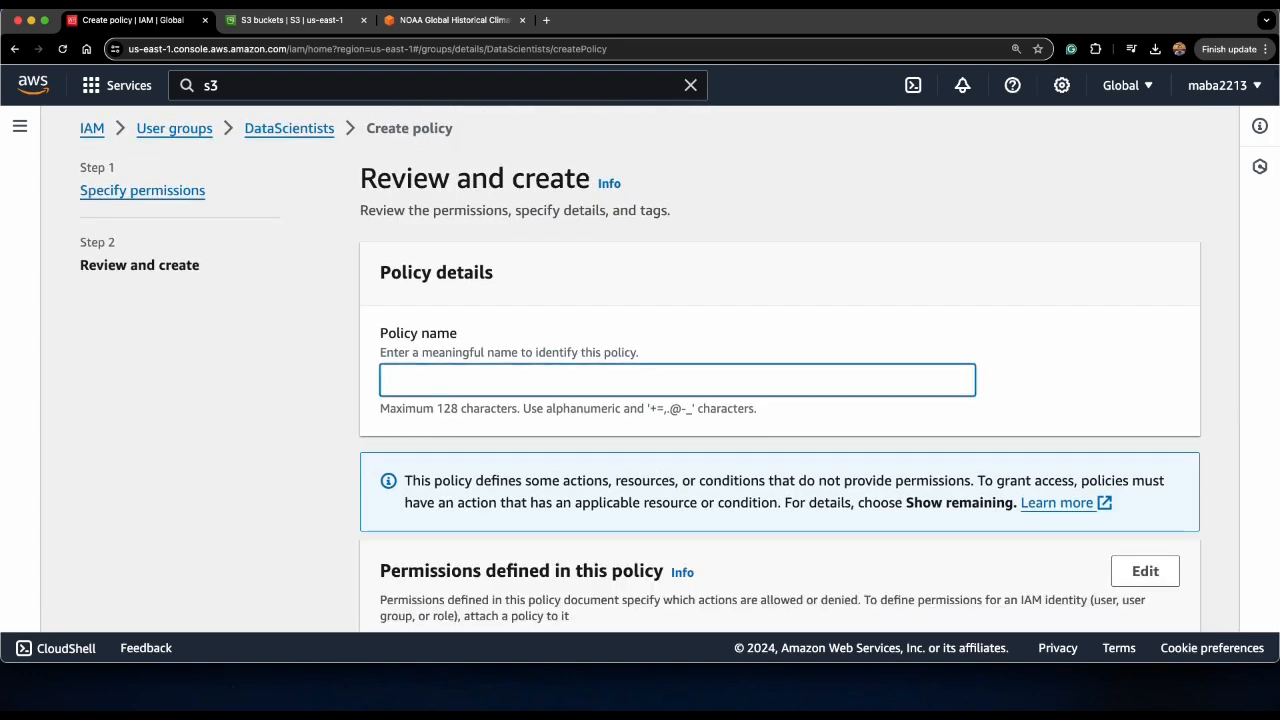
pyautogui.write('PolicyForDataScientists')
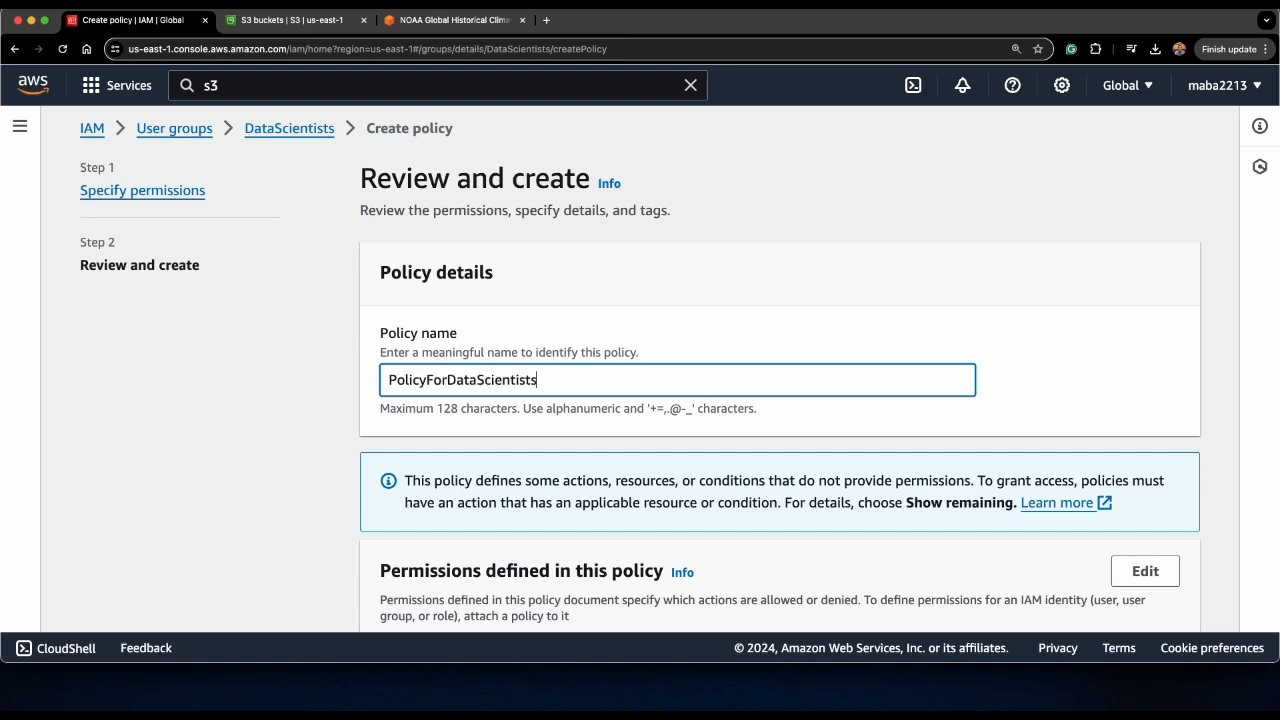
# Step: Review the explicit deny and allow summaries for Athena, Glue and S3, and create the policy
pyautogui.scroll(-10, 780, 380)
pyautogui.scroll(5, 780, 380)
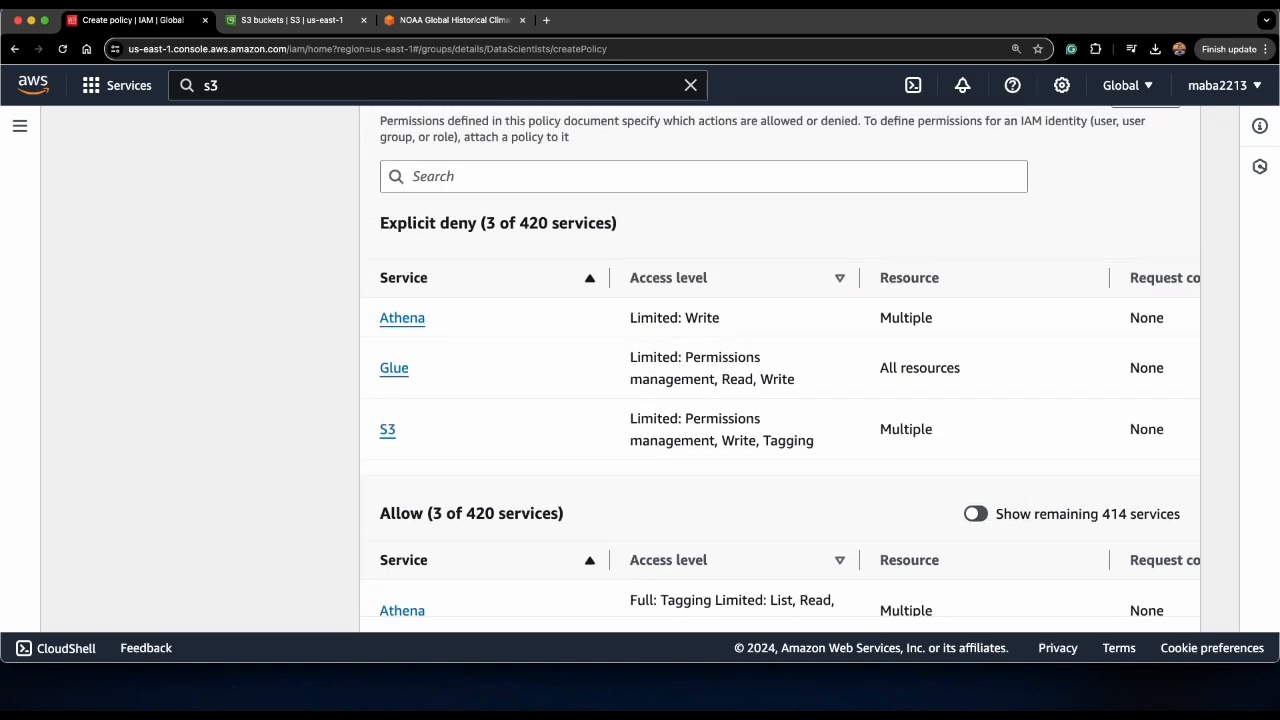
pyautogui.scroll(1, 474, 365)
pyautogui.scroll(-5, 474, 365)
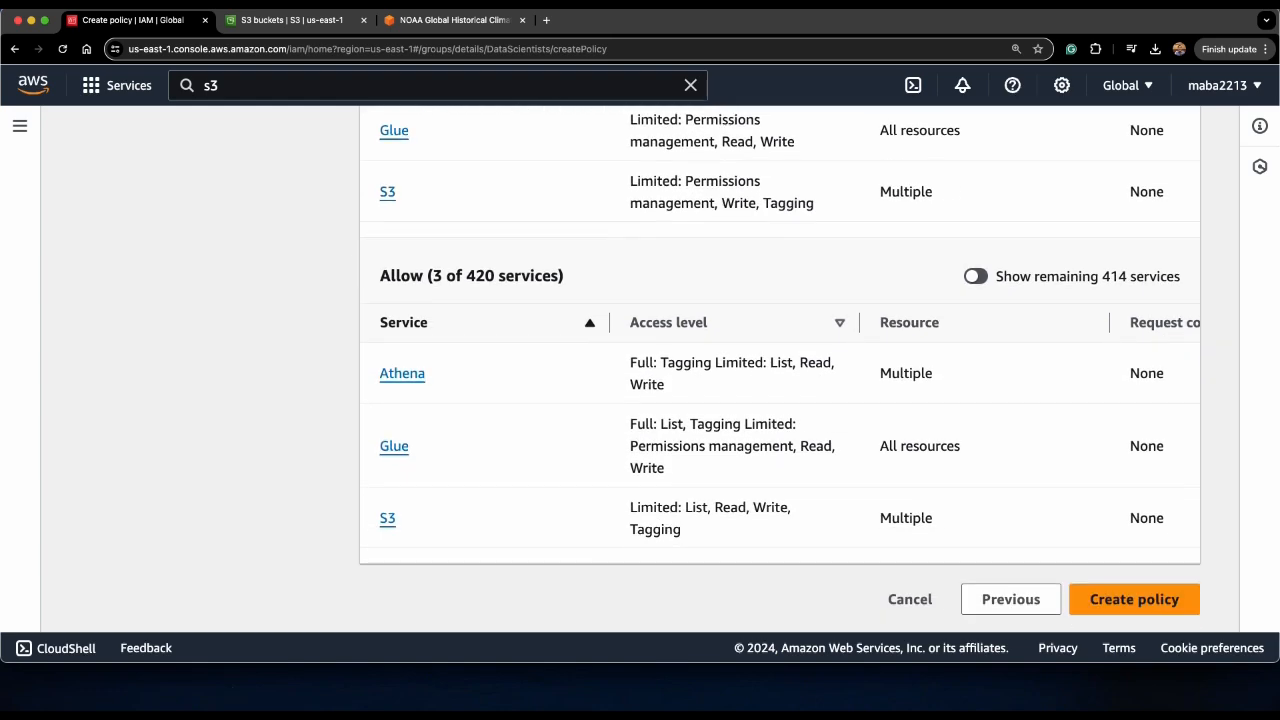
pyautogui.click(1134, 599)
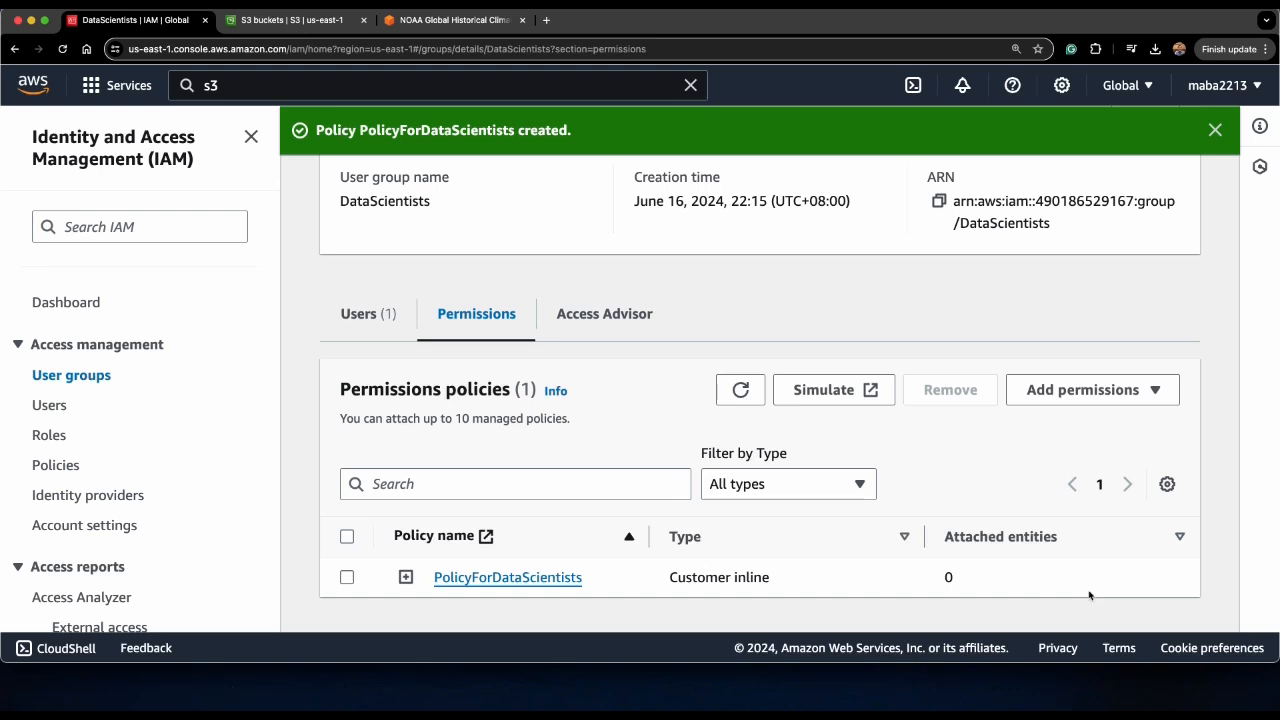
# Step: Go to the IAM roles list and start creating a new role
pyautogui.scroll(2, 760, 394)
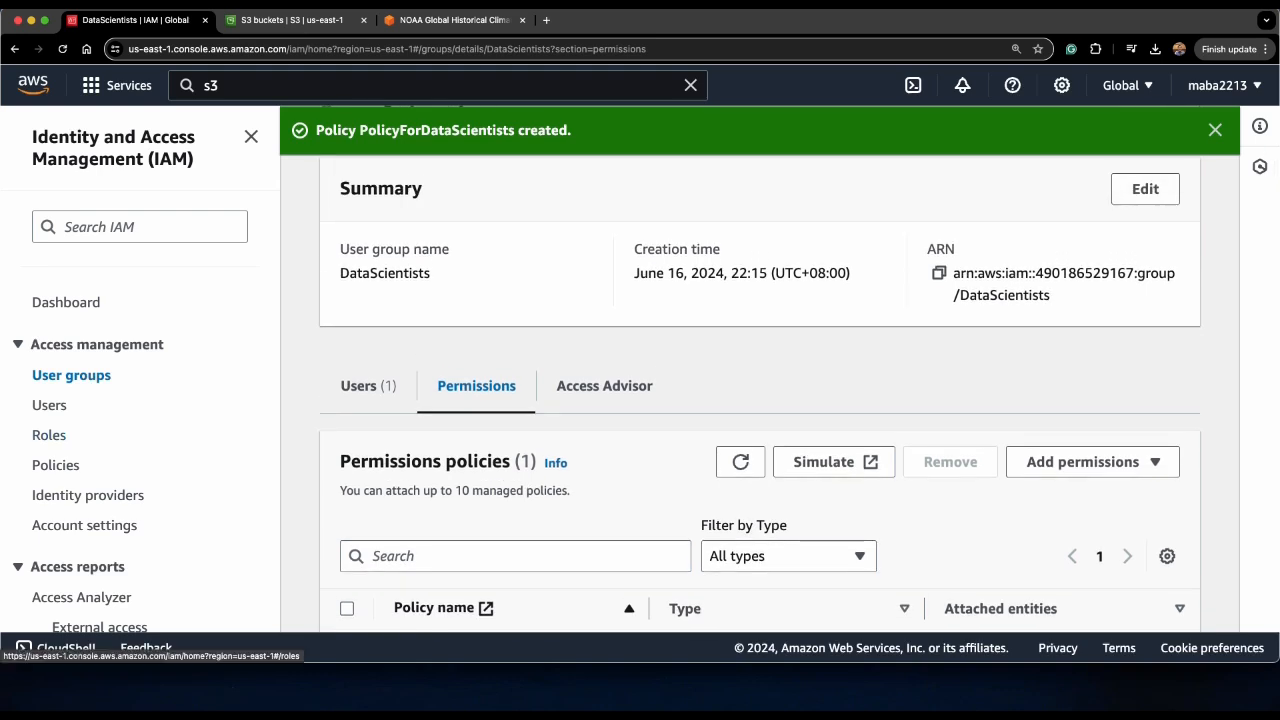
pyautogui.scroll(-2, 760, 394)
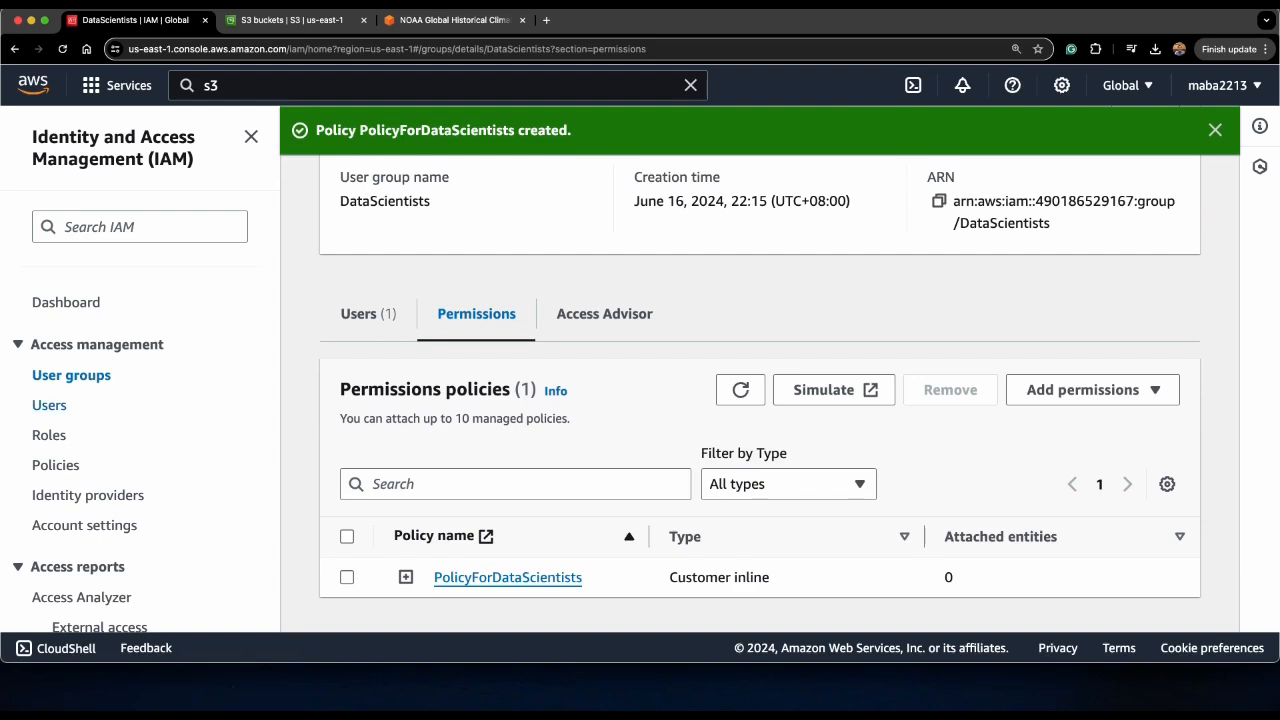
pyautogui.click(49, 435)
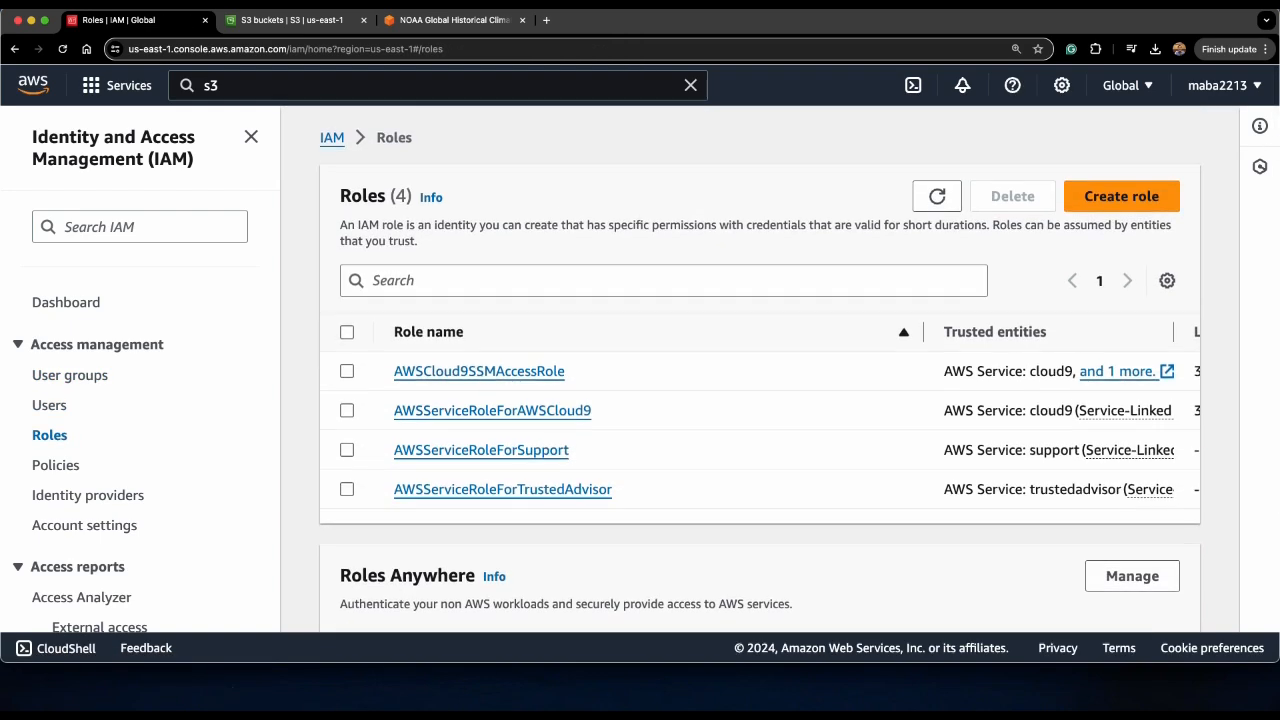
pyautogui.scroll(-5, 760, 420)
pyautogui.scroll(3, 760, 420)
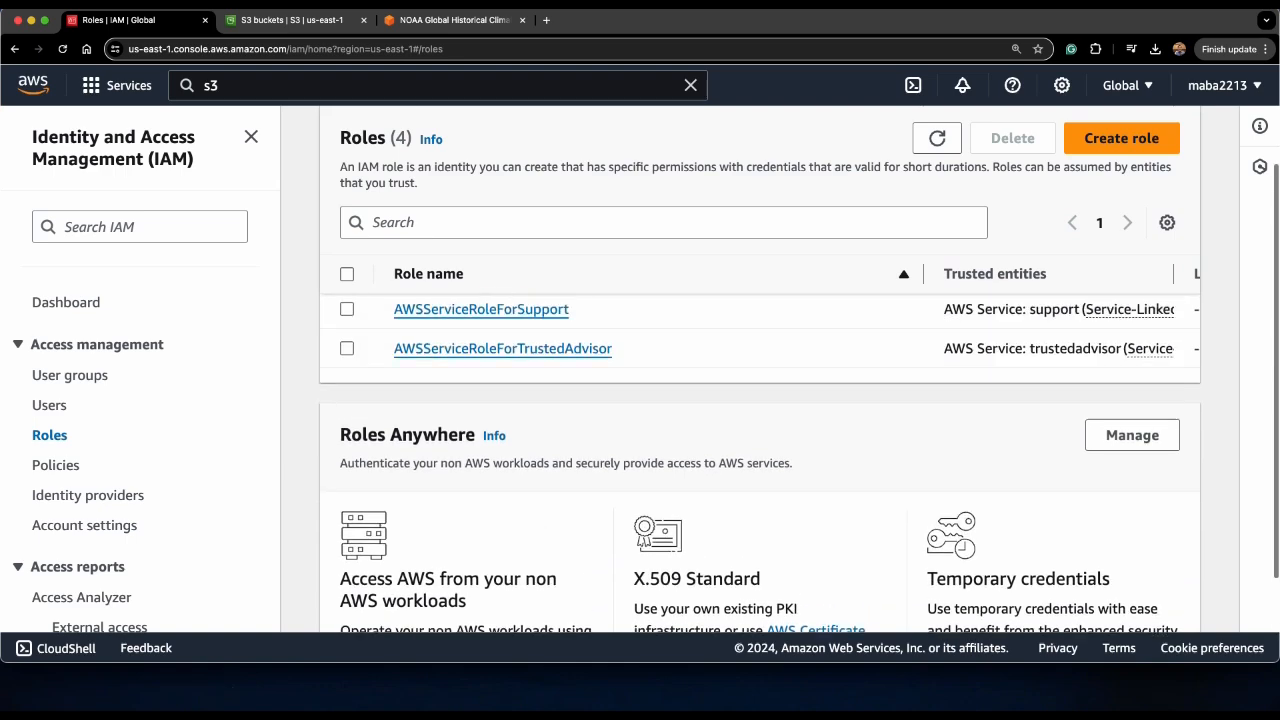
pyautogui.scroll(1, 440, 320)
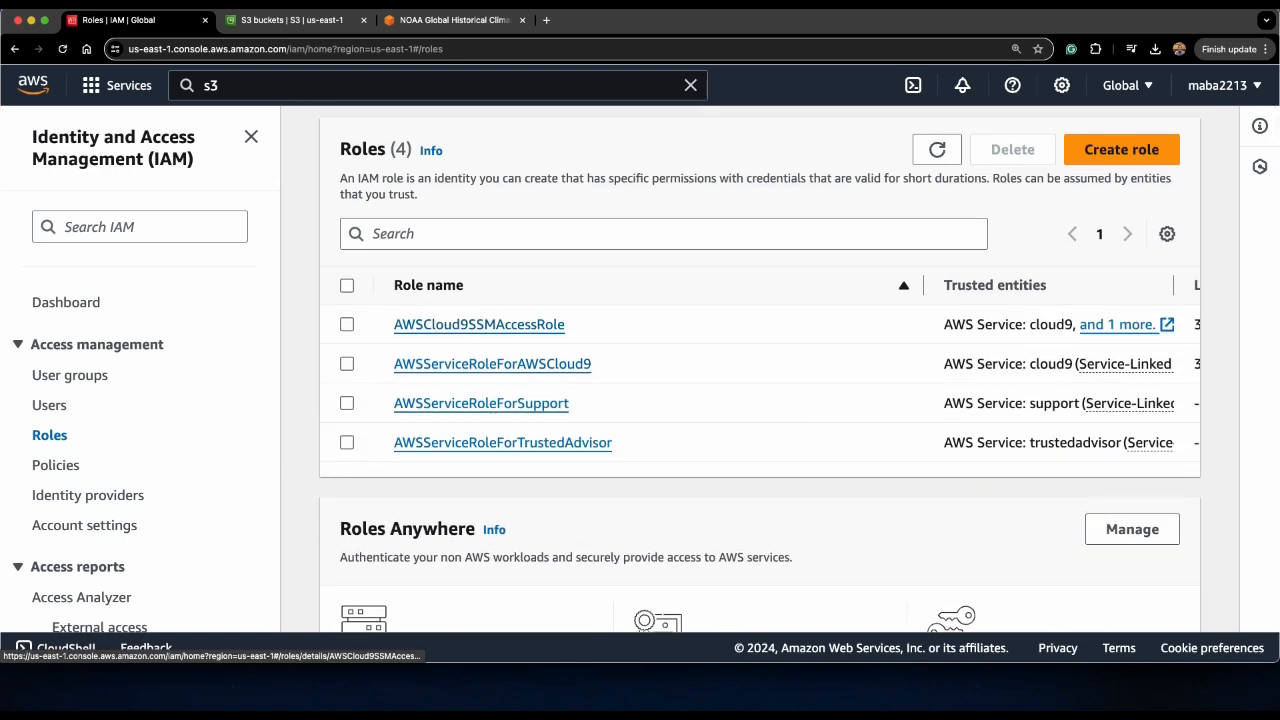
pyautogui.click(1121, 149)
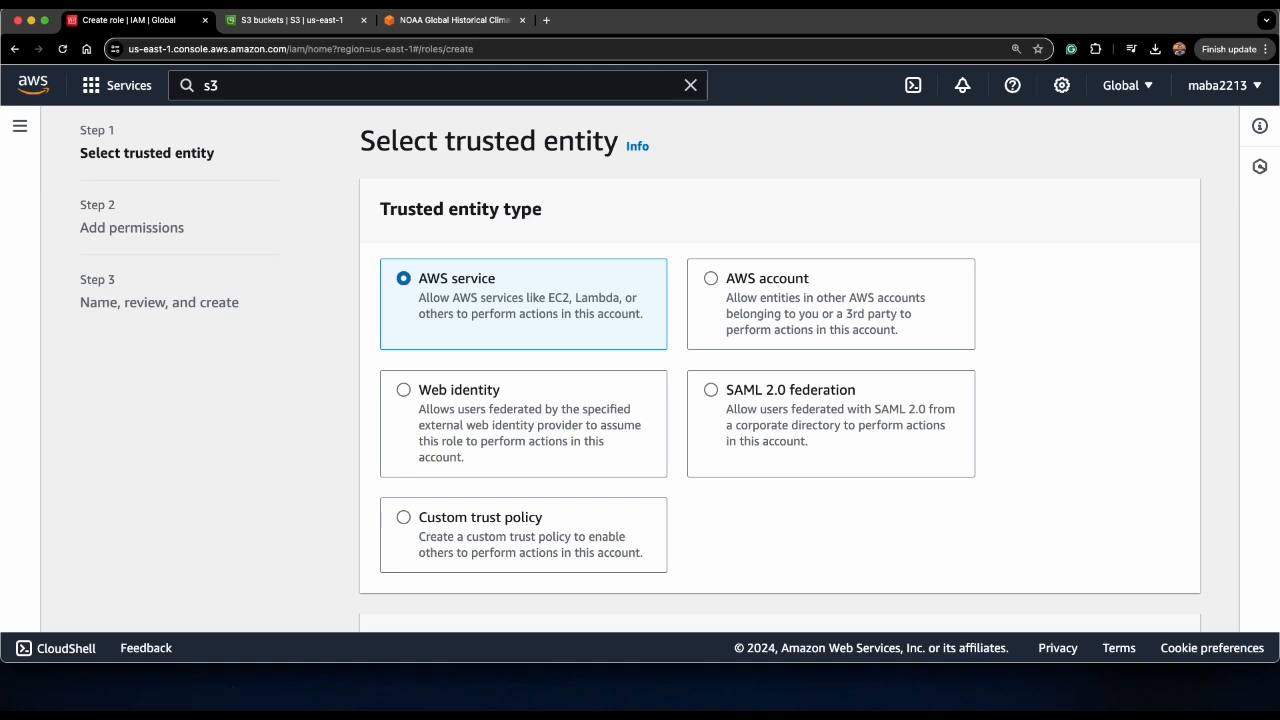
# Step: Set Glue as the use case for the AWS service trusted entity and continue to adding permissions
pyautogui.scroll(-5, 999, 545)
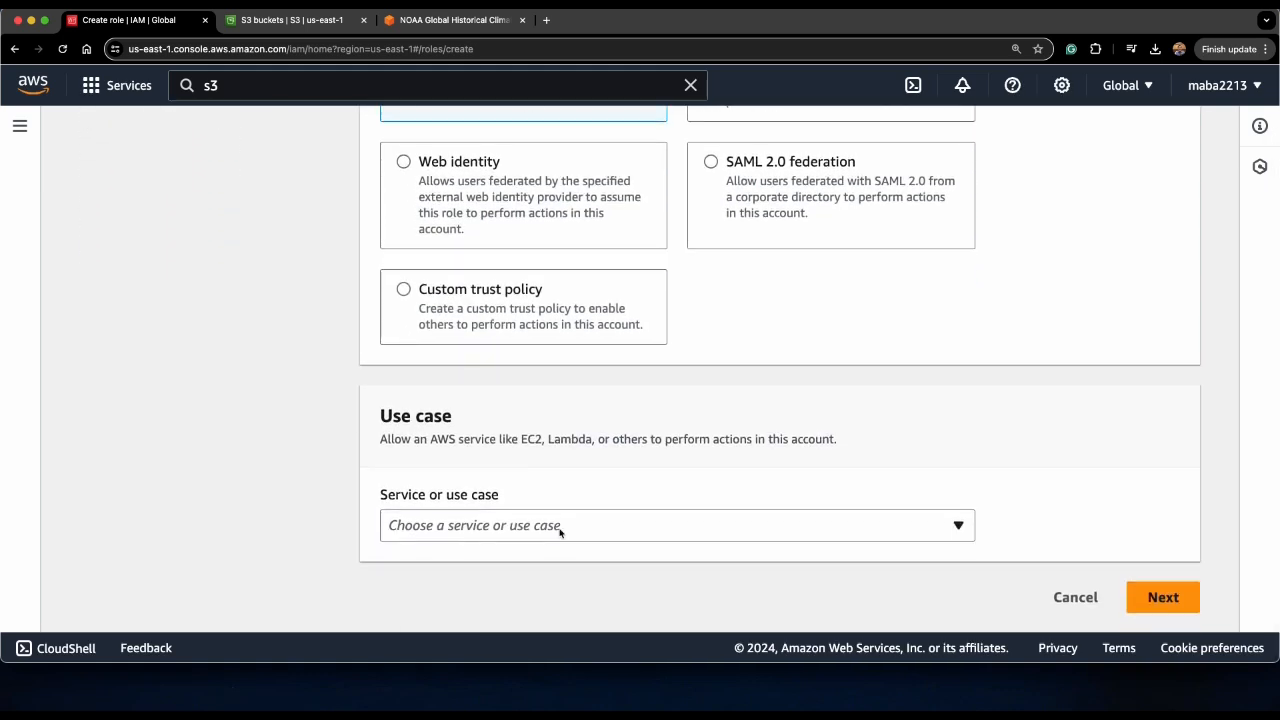
pyautogui.click(561, 530)
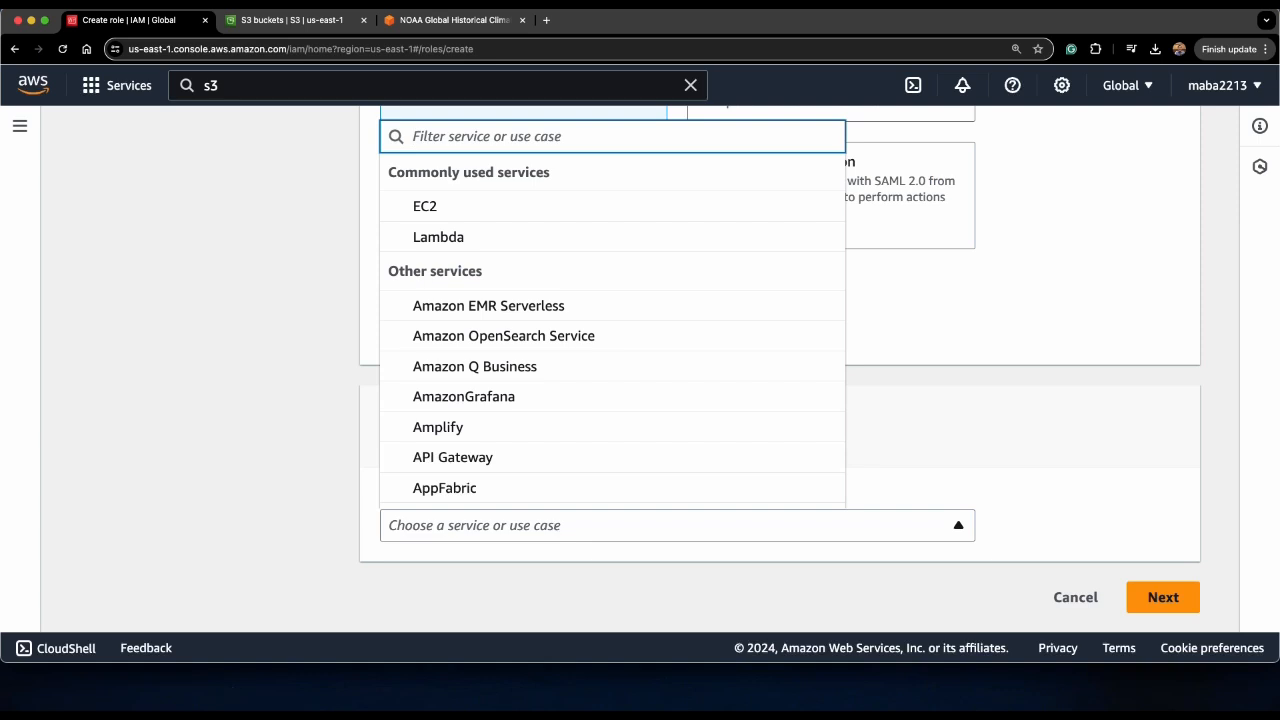
pyautogui.write('g')
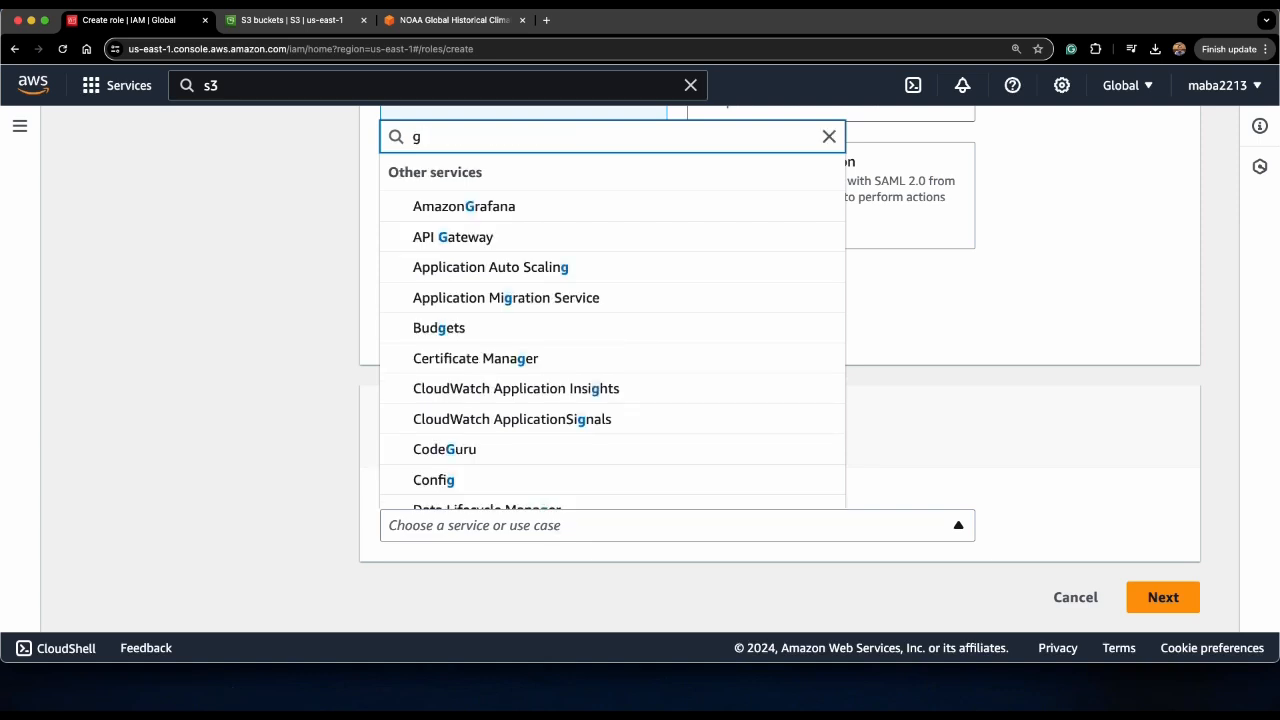
pyautogui.write('l')
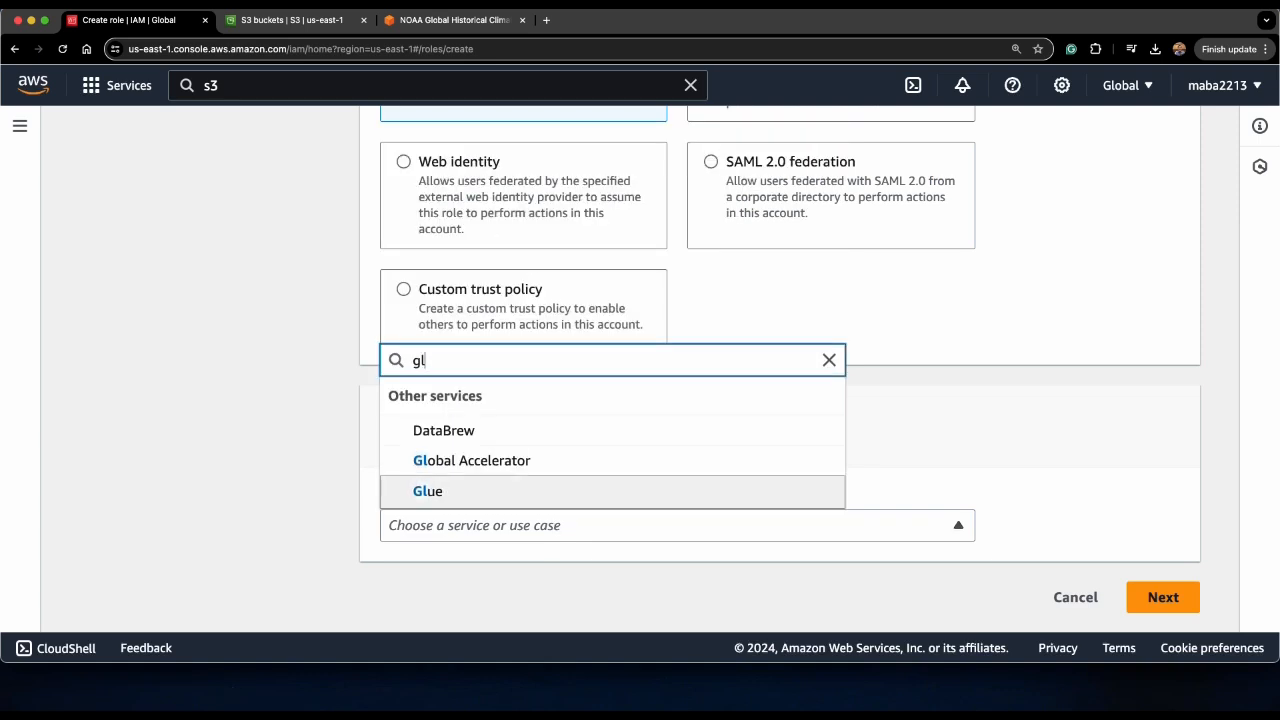
pyautogui.click(612, 491)
pyautogui.scroll(-2, 779, 368)
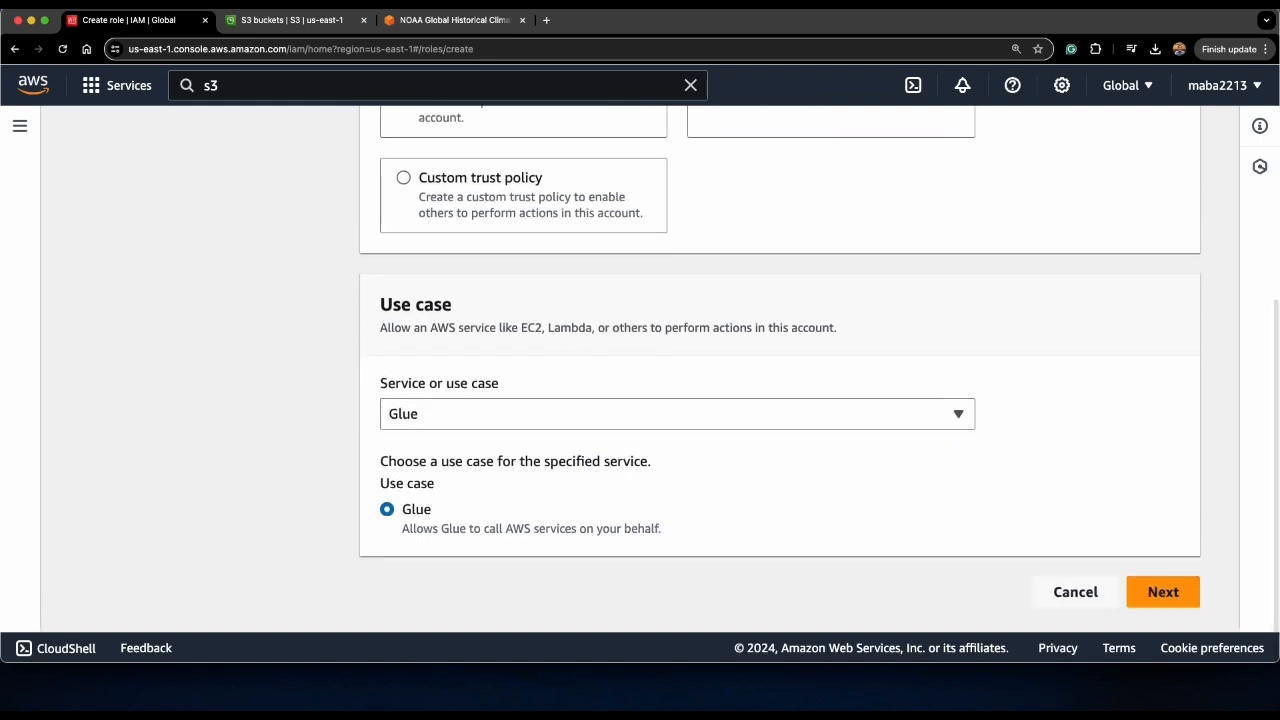
pyautogui.click(1163, 597)
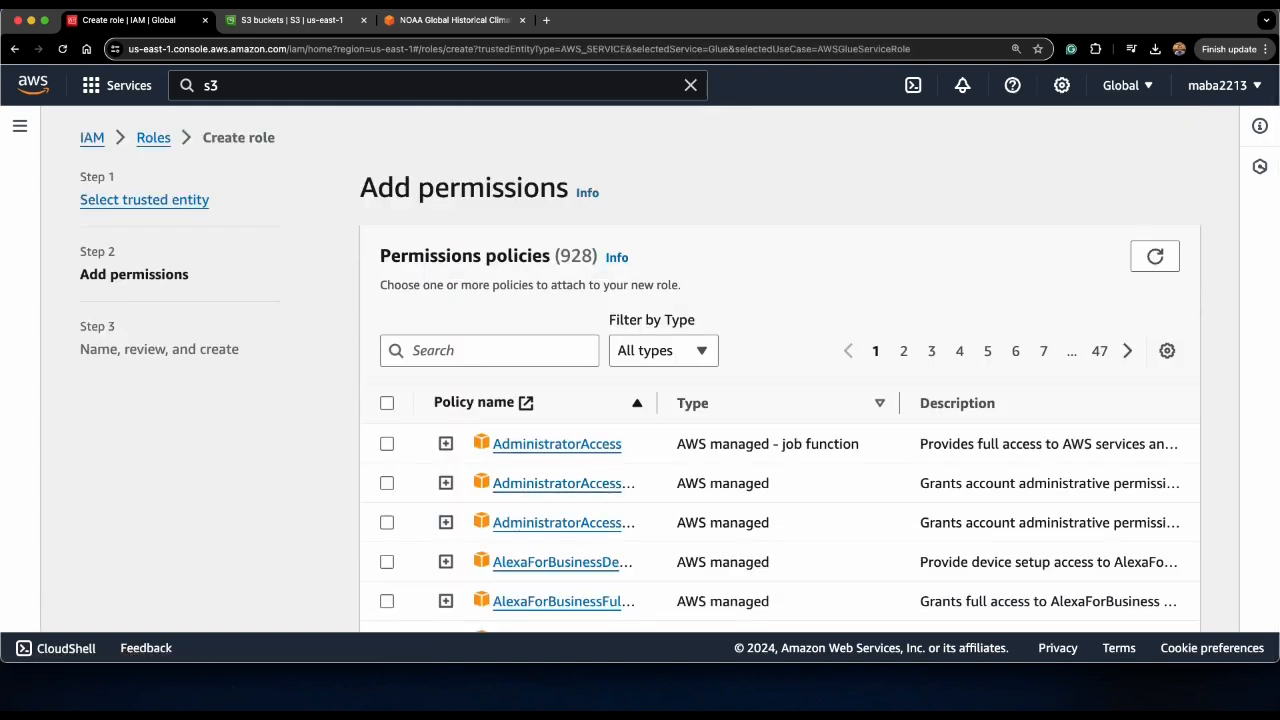
# Step: Filter the permissions policies by S3 and select AmazonS3FullAccess for the new role
pyautogui.click(488, 350)
pyautogui.scroll(-1, 641, 375)
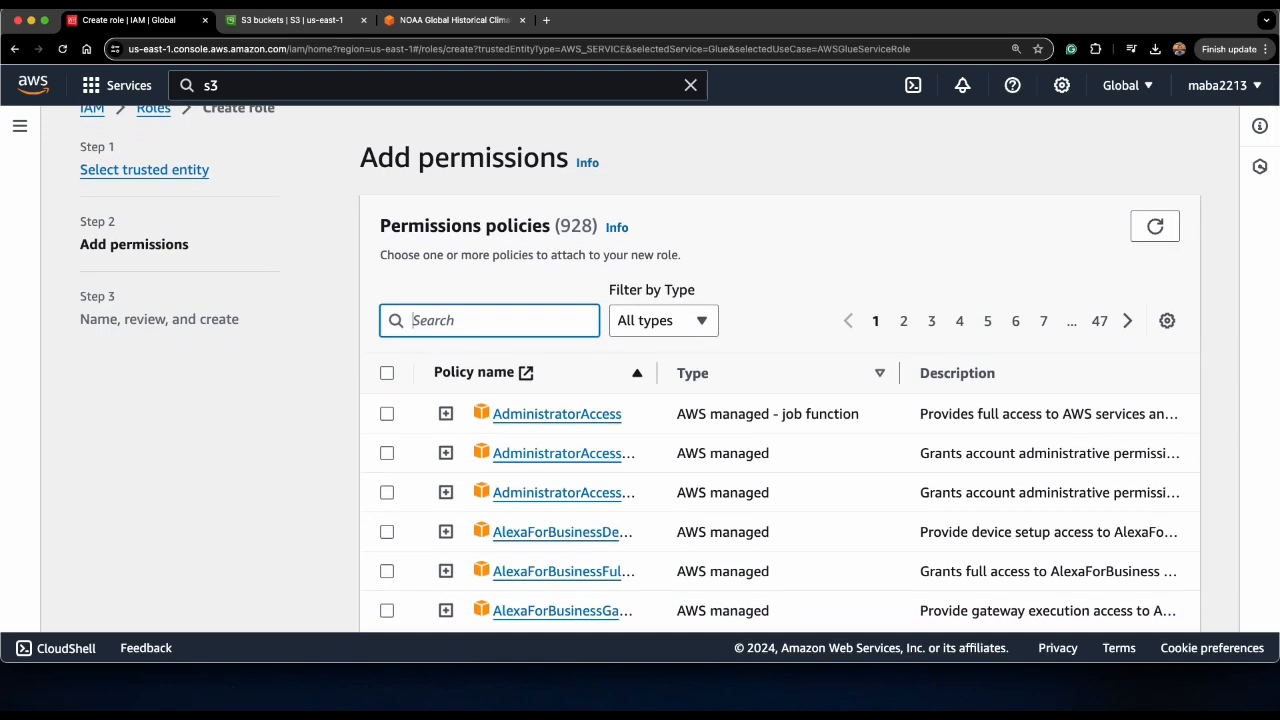
pyautogui.write('S3')
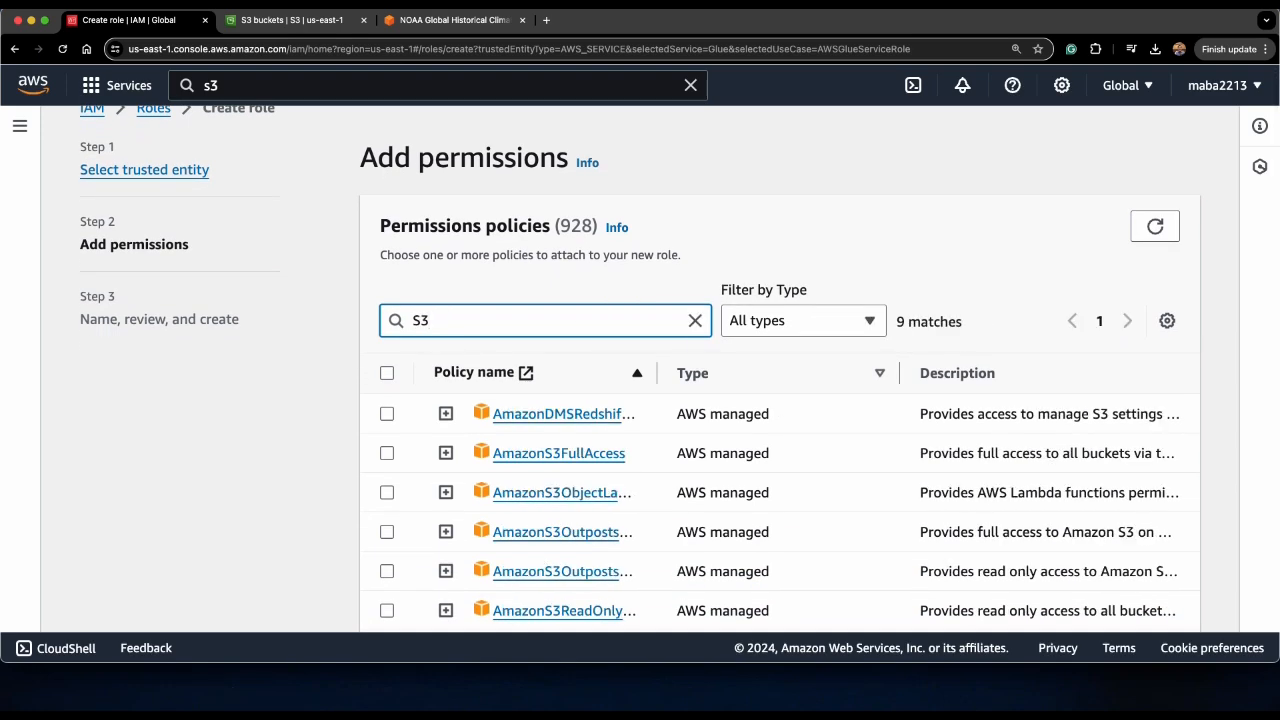
pyautogui.scroll(-1, 640, 384)
pyautogui.click(387, 404)
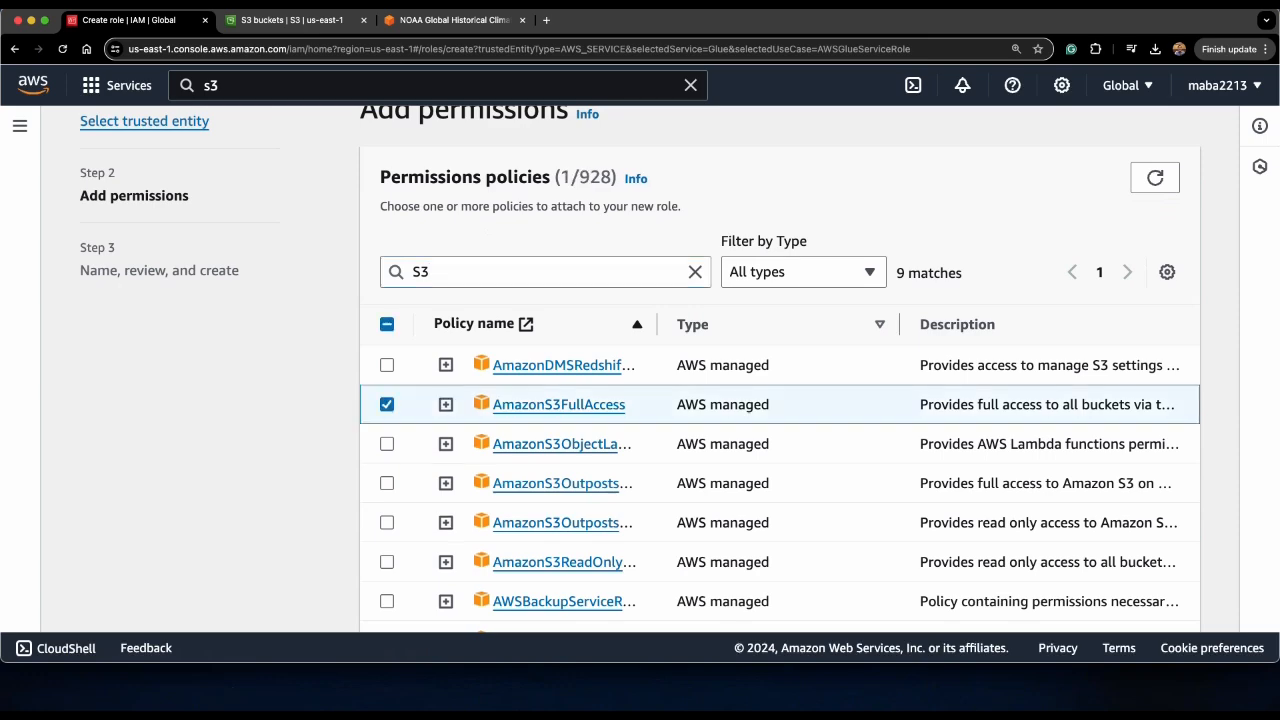
# Step: Filter the policies by AWSGl, select AWSGlueServiceRole as well, and continue to naming the role
pyautogui.doubleClick(420, 272)
pyautogui.write('AWSGl')
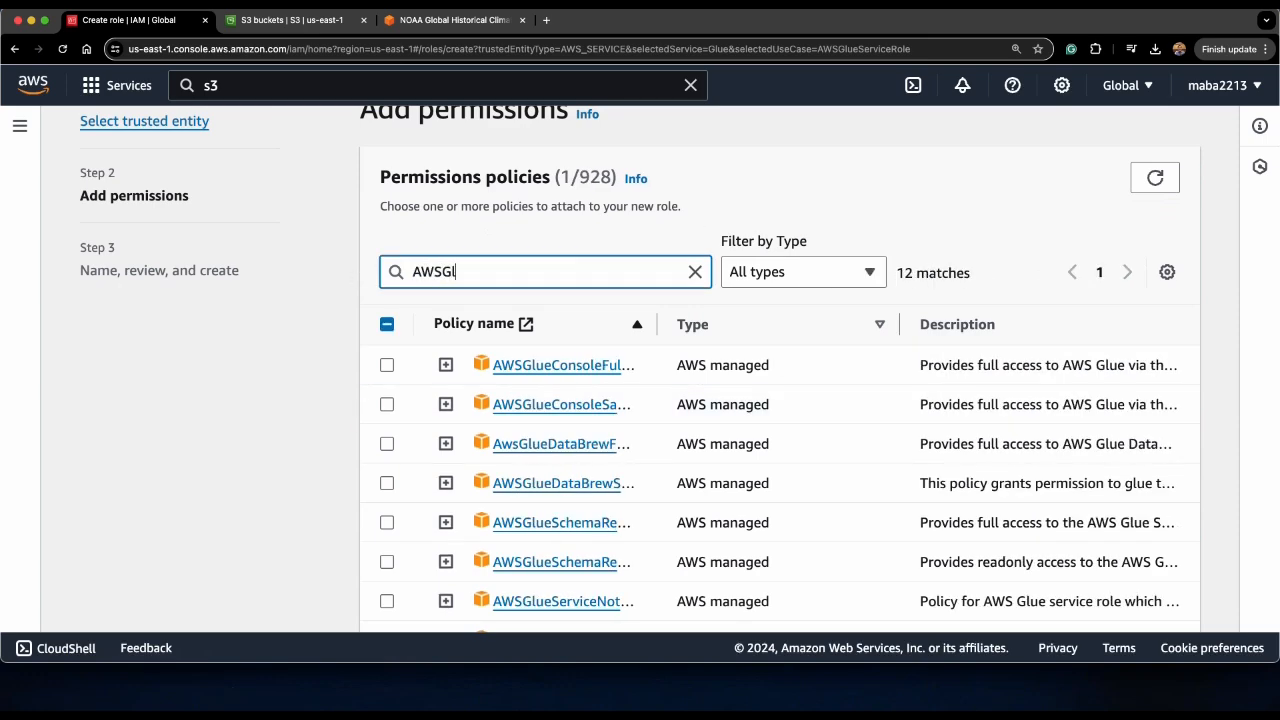
pyautogui.scroll(-2, 780, 400)
pyautogui.click(386, 494)
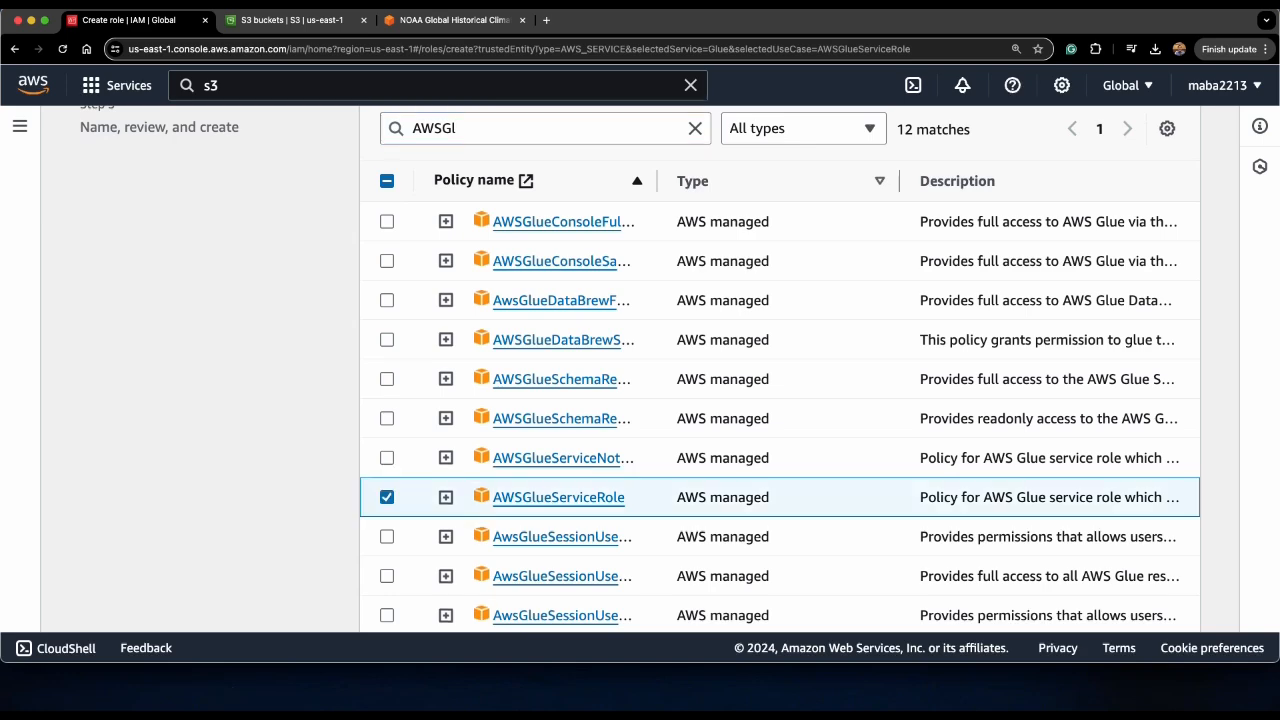
pyautogui.scroll(-3, 780, 400)
pyautogui.click(1163, 592)
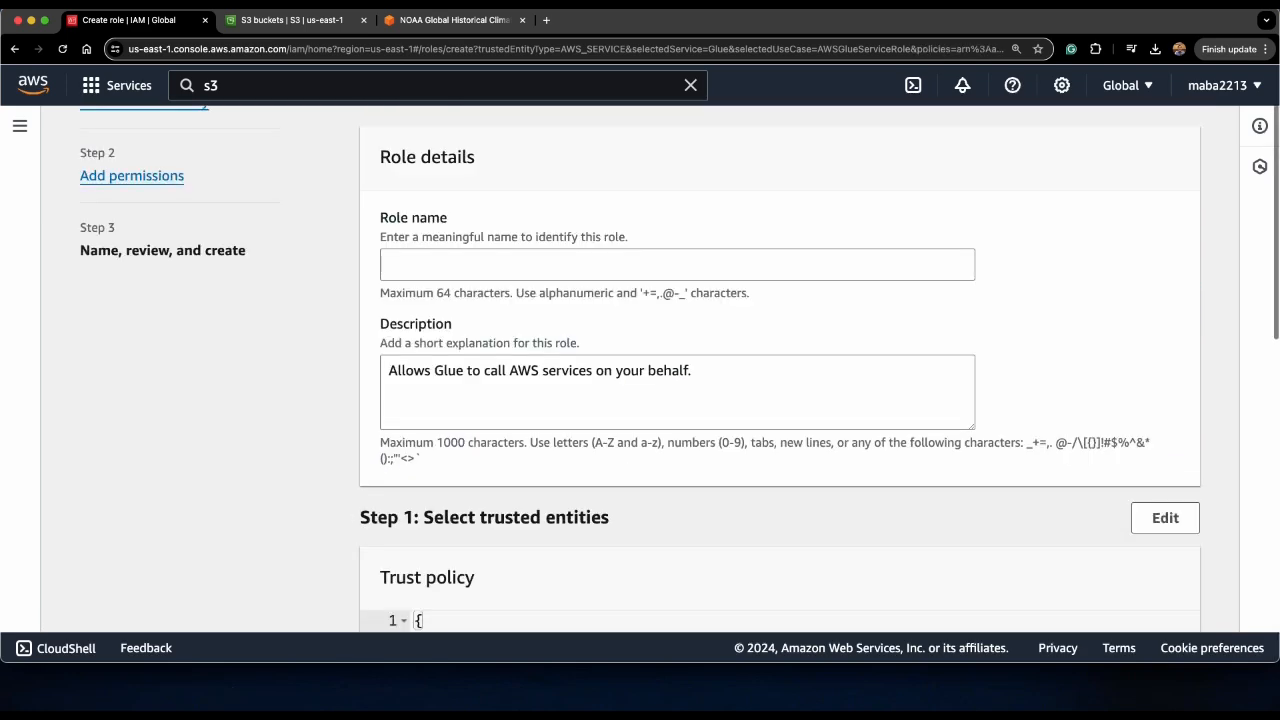
# Step: Name the role gluelab and create it with the selected S3 and Glue policies
pyautogui.click(389, 264)
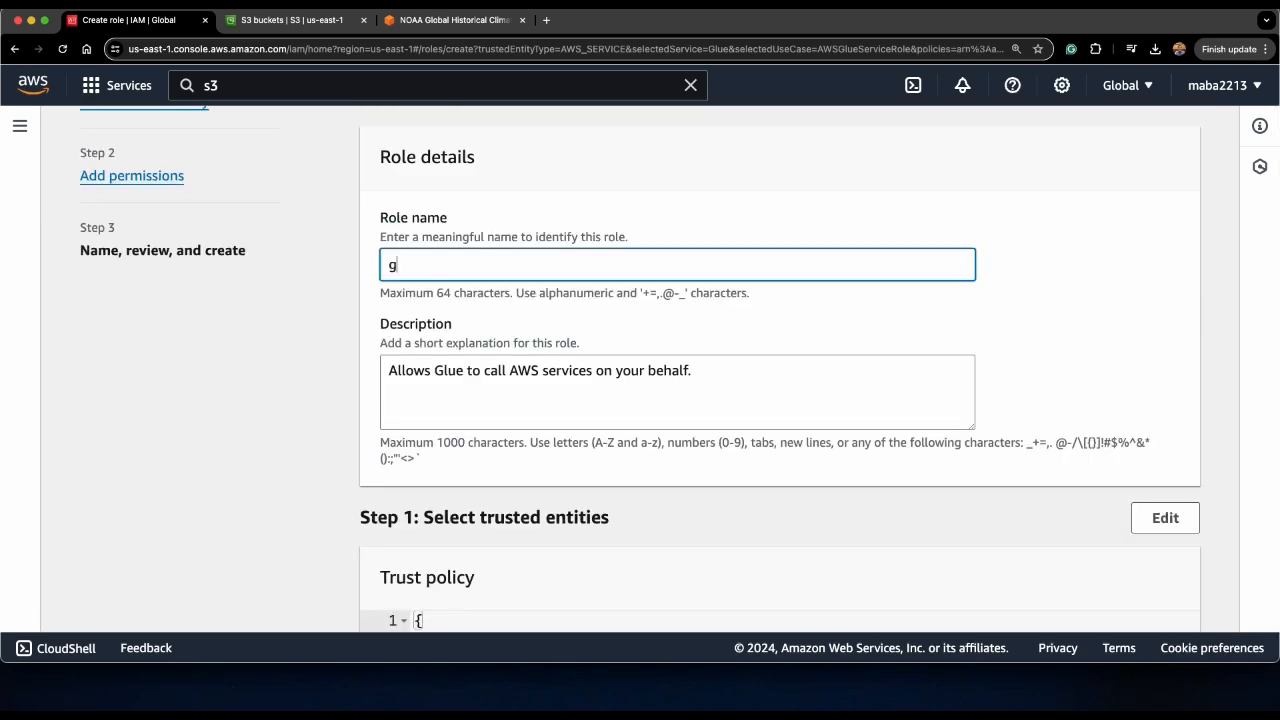
pyautogui.scroll(-10, 780, 400)
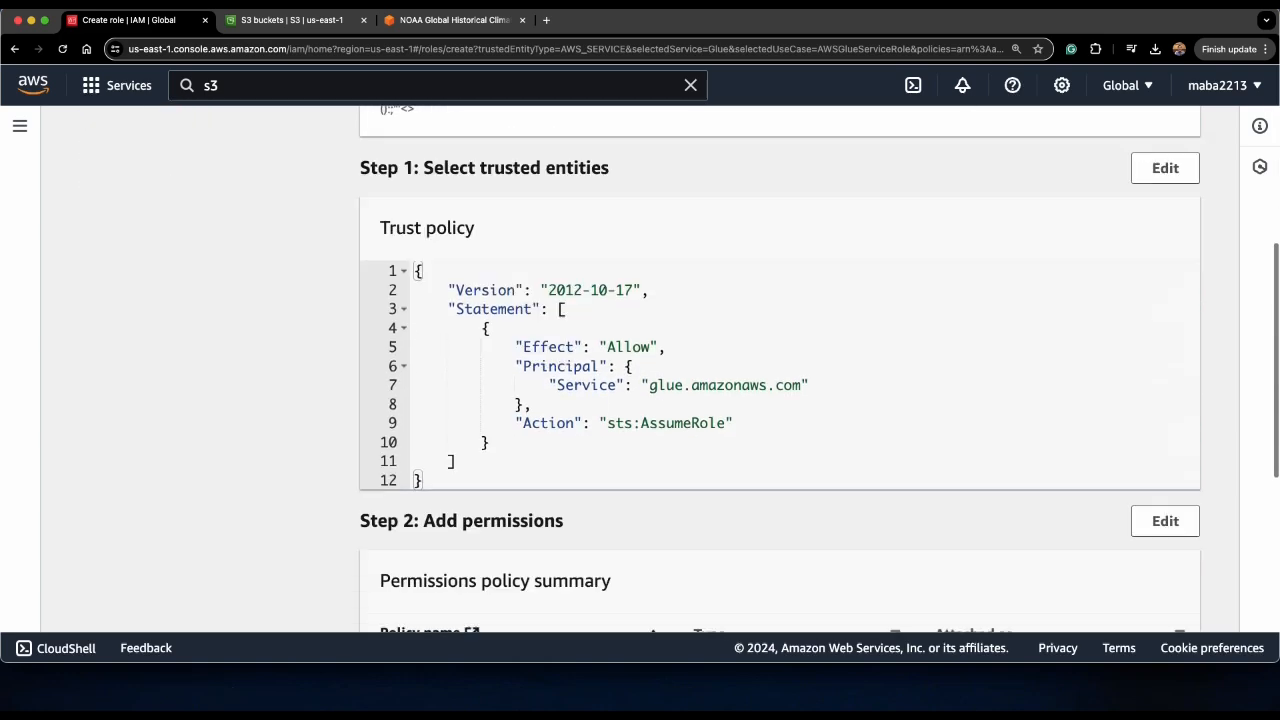
pyautogui.click(1141, 609)
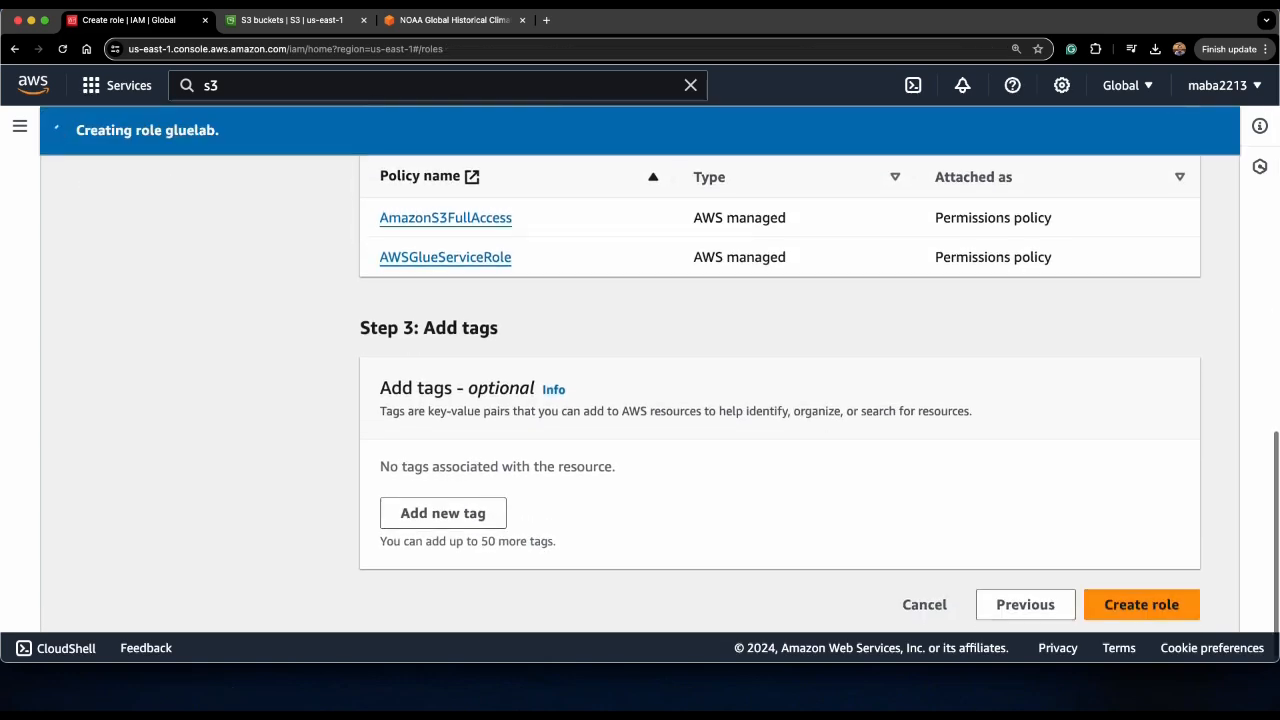
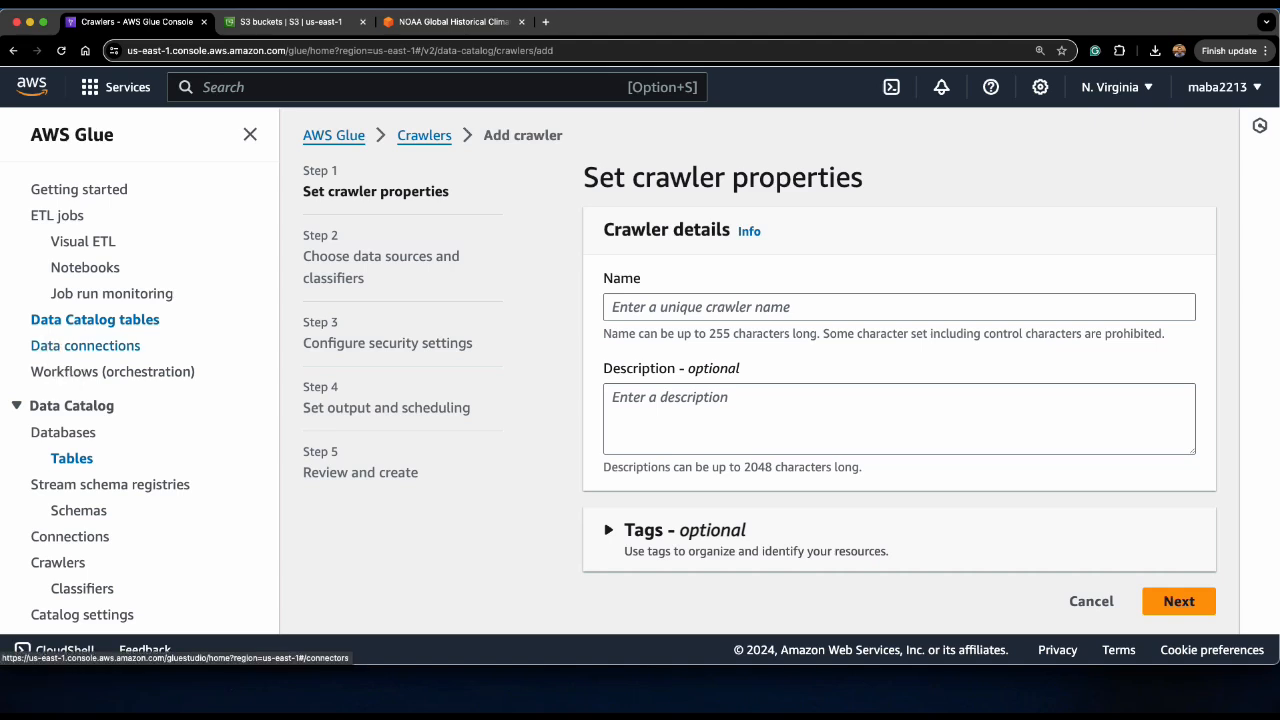
# Step: Name the new Glue crawler Weather, expand its optional tags section, and continue to choosing data sources
pyautogui.click(613, 307)
pyautogui.write('Weather')
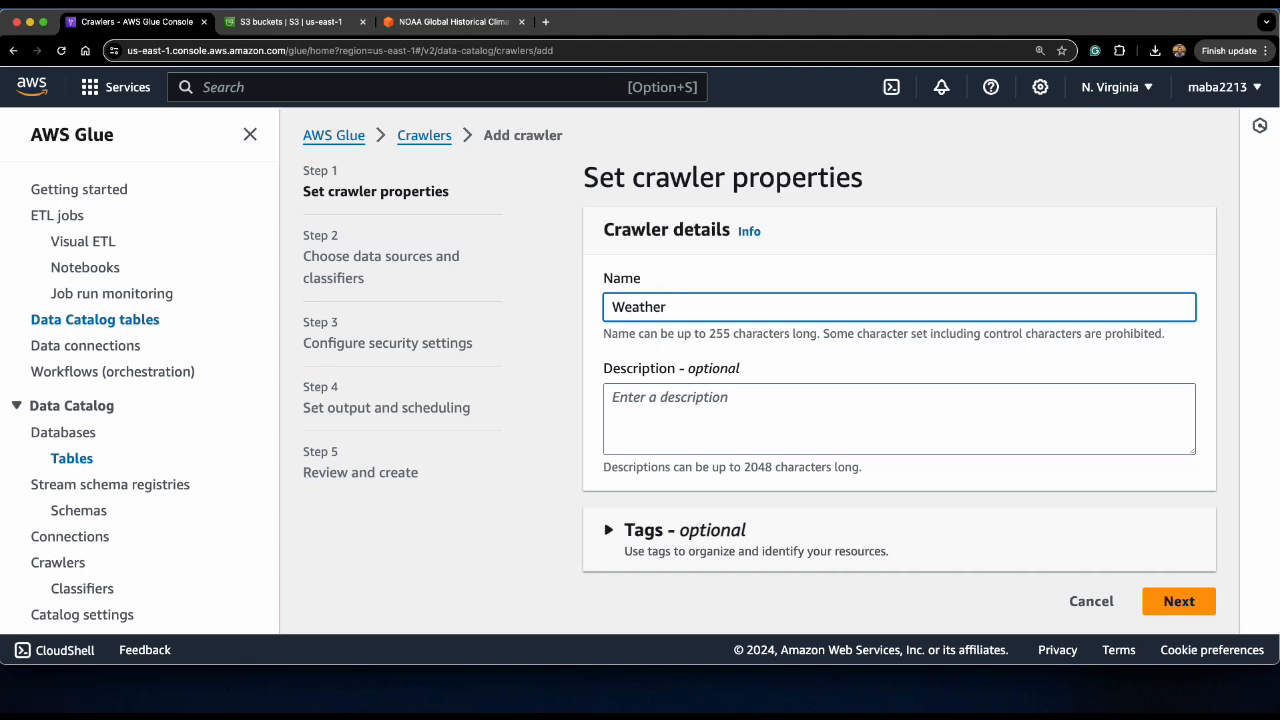
pyautogui.click(609, 531)
pyautogui.scroll(-2, 609, 531)
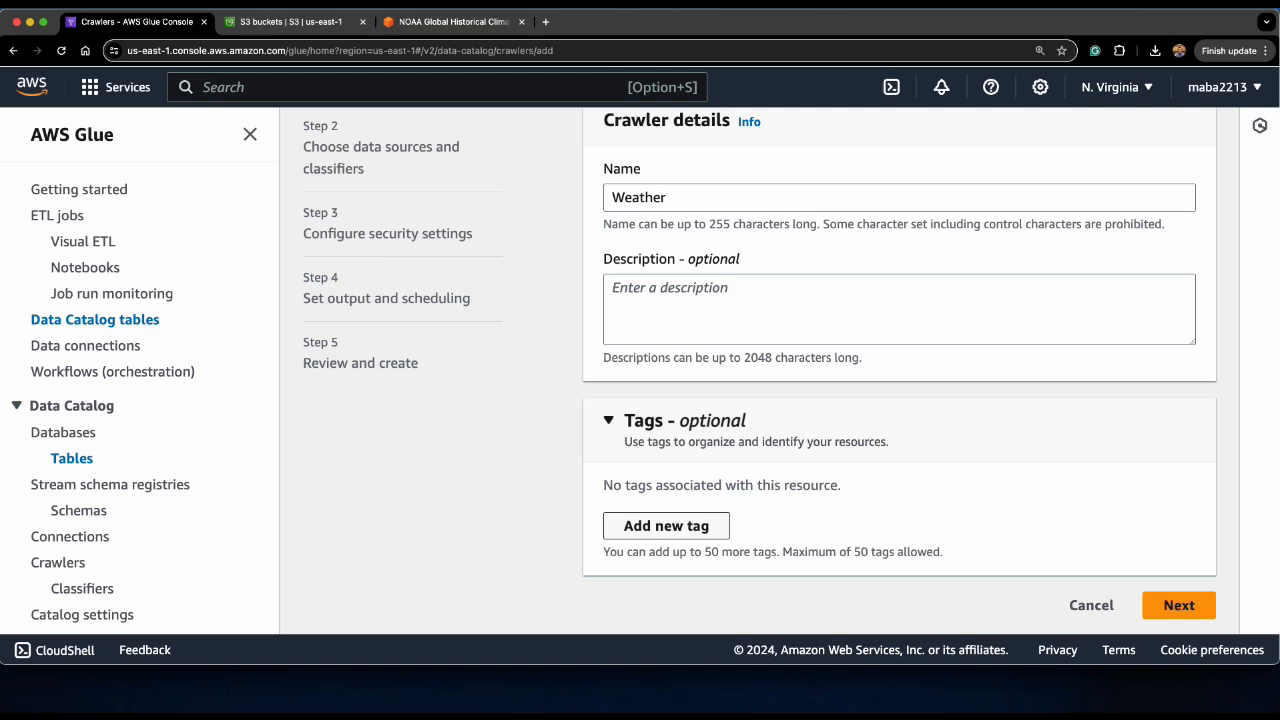
pyautogui.click(1179, 605)
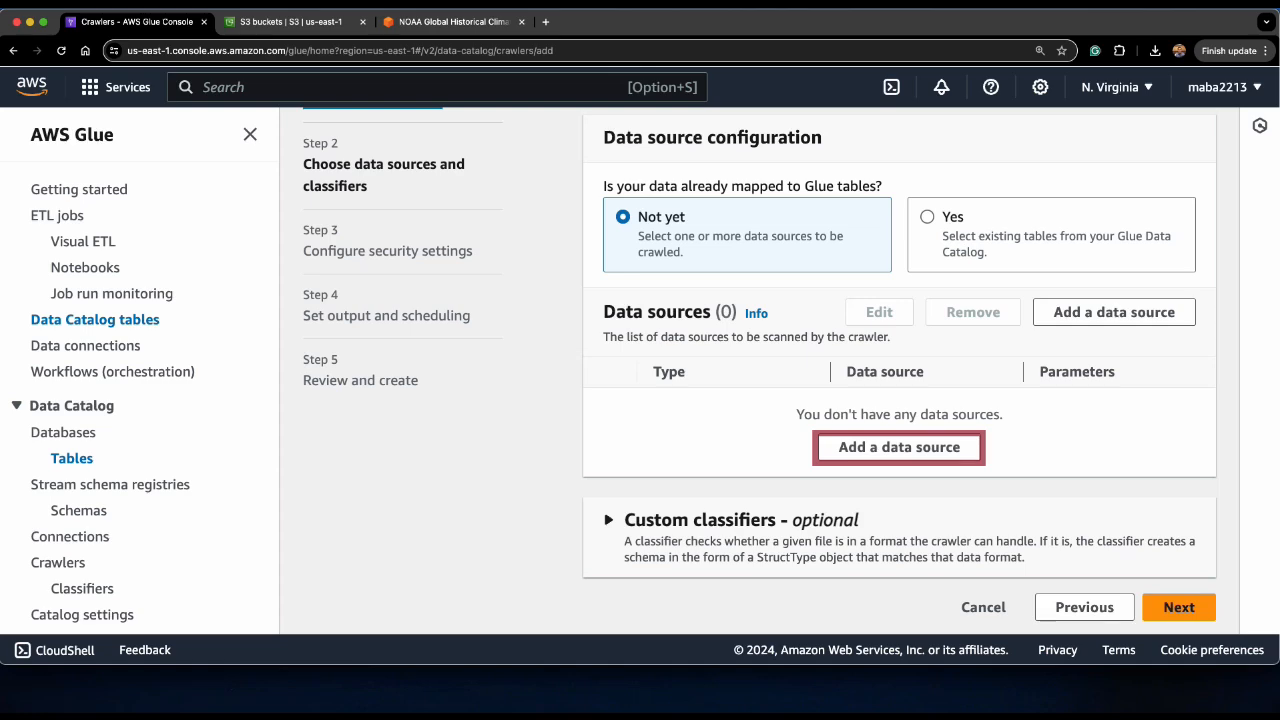
# Step: Add an S3 data source from a different account with path s3://noaa-ghcn-pds/csv/by_year/ and continue to the security settings
pyautogui.click(899, 447)
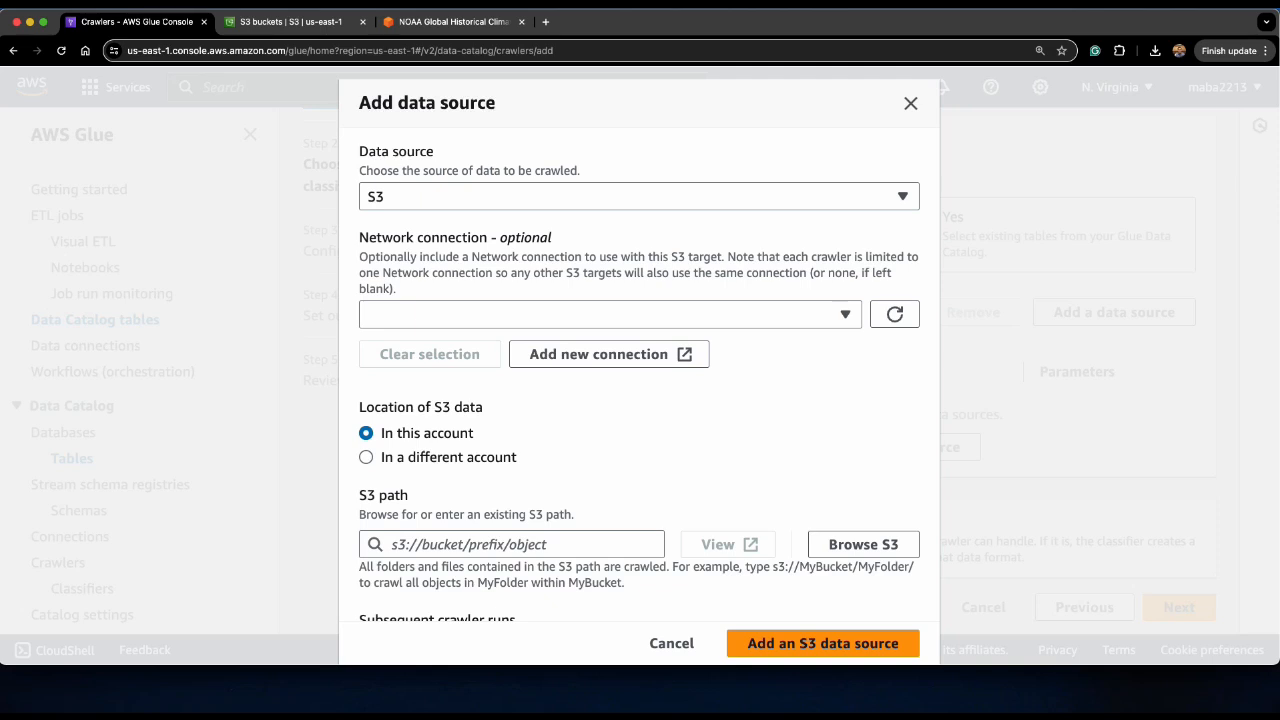
pyautogui.scroll(-3, 640, 380)
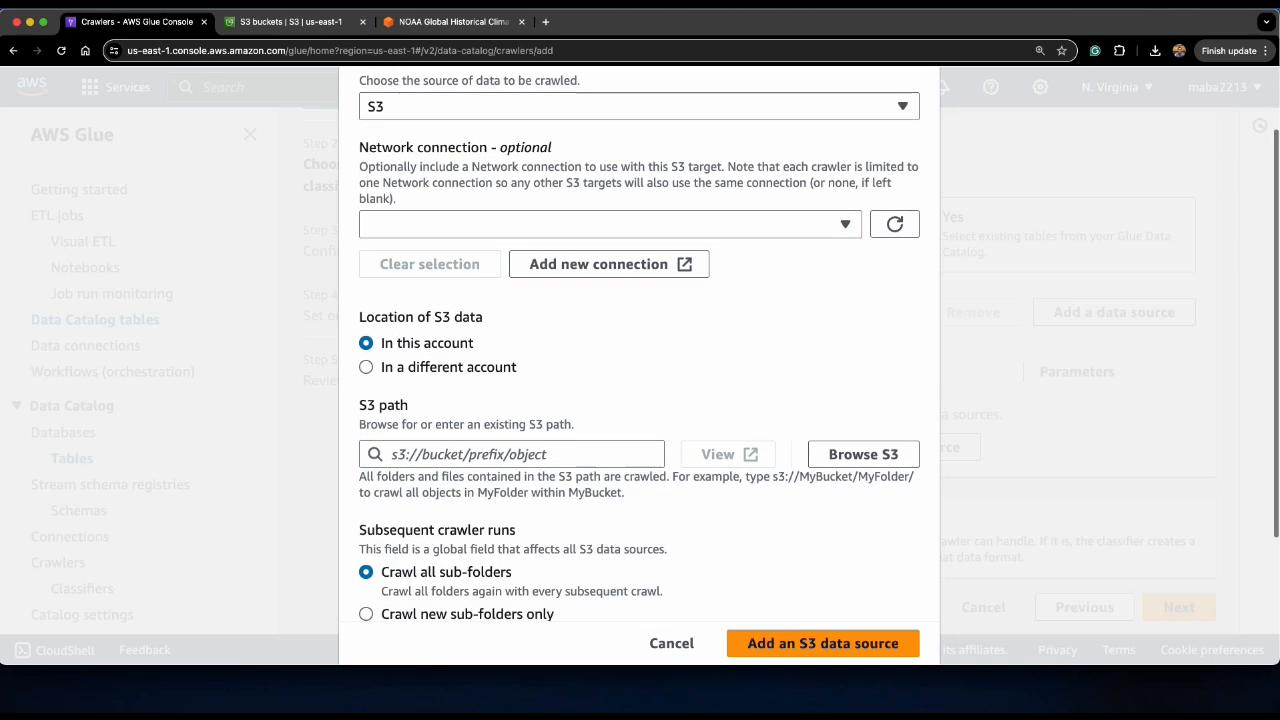
pyautogui.click(434, 350)
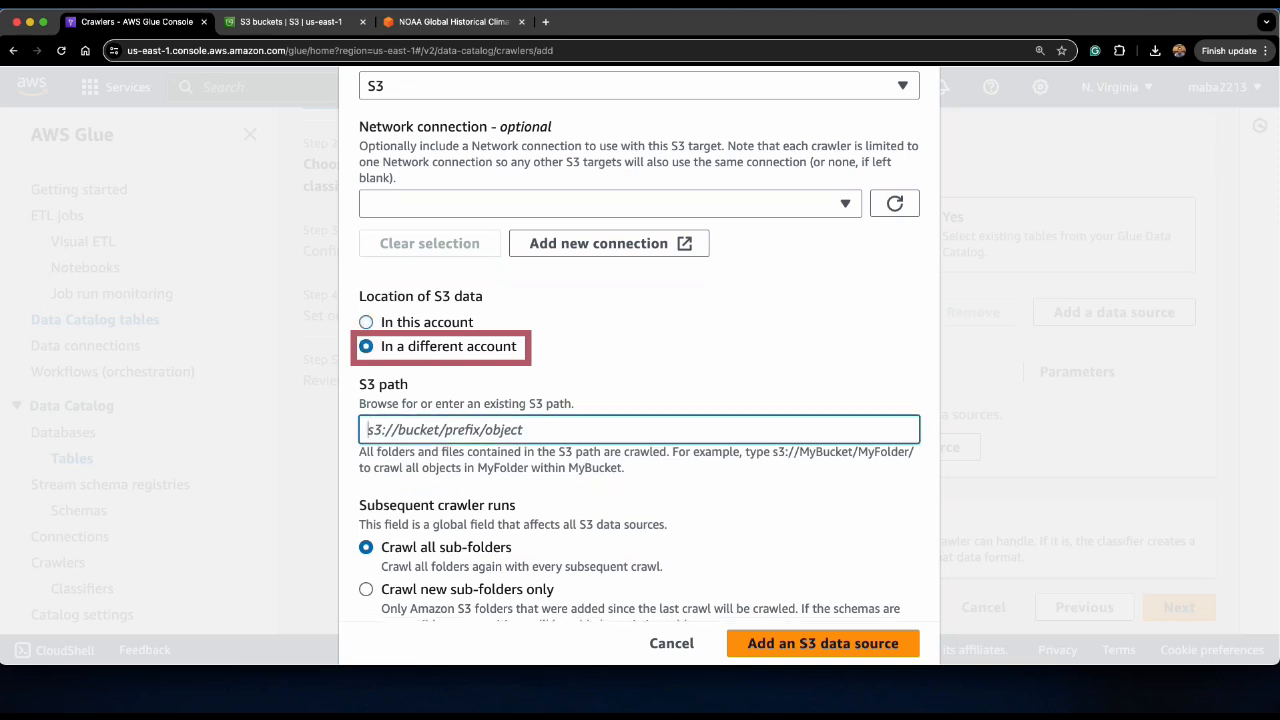
pyautogui.scroll(-1, 437, 451)
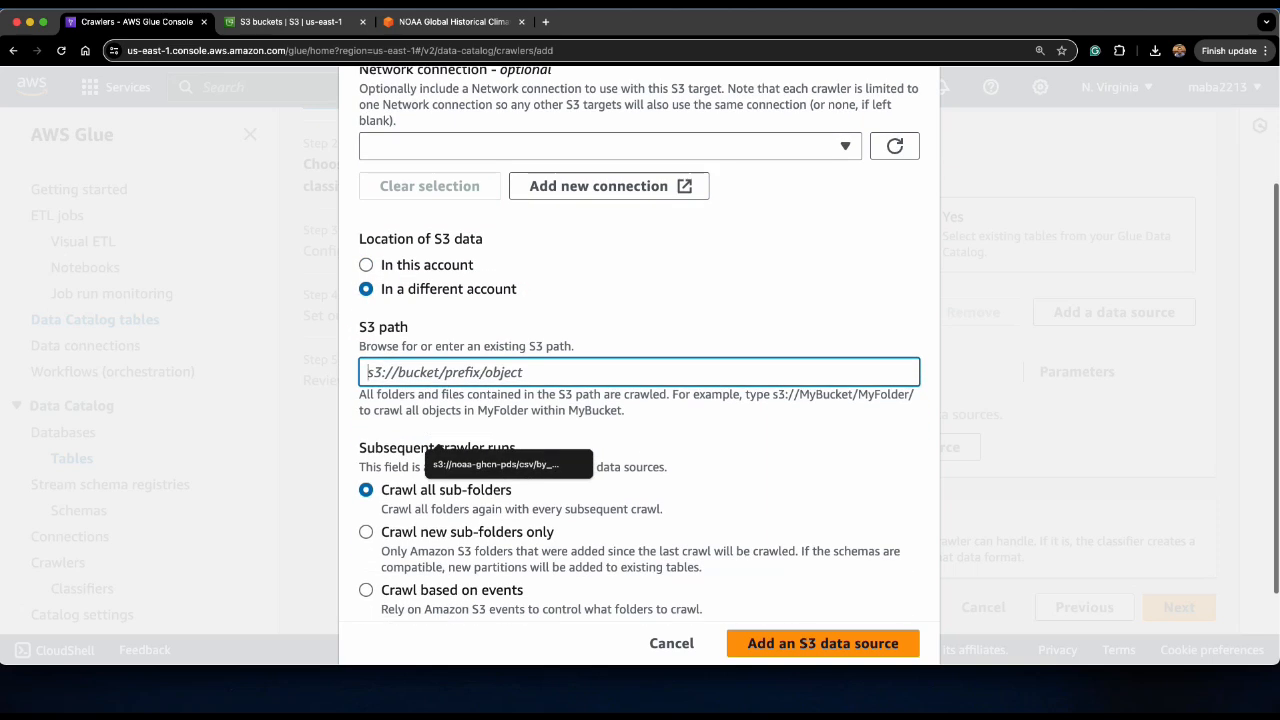
pyautogui.write('s3')
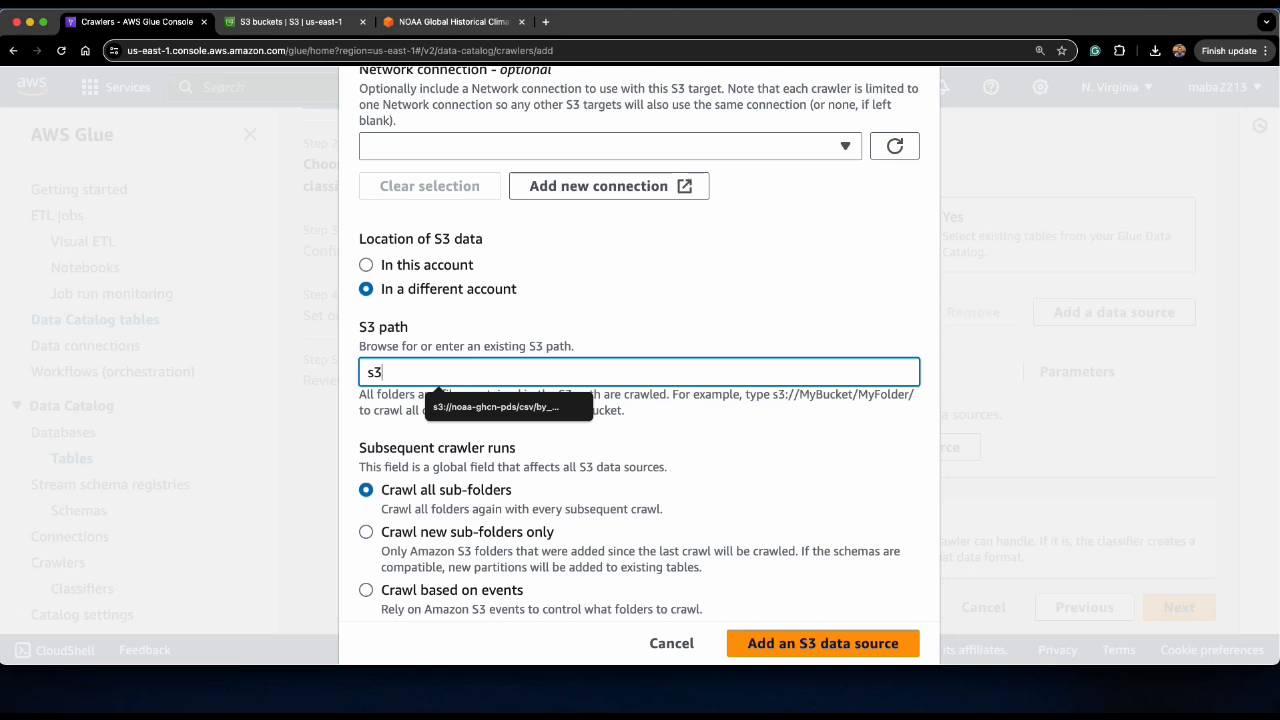
pyautogui.write('://noaa-ghcn-pds/csv/by_')
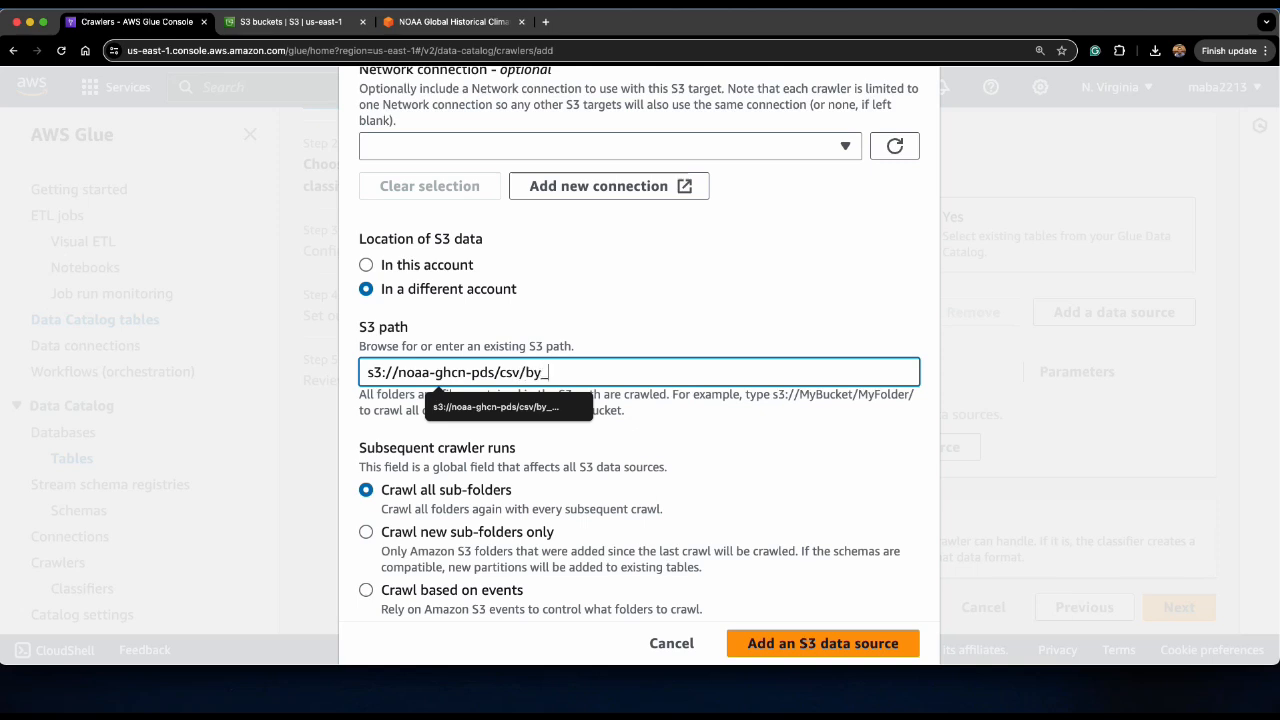
pyautogui.write('year/')
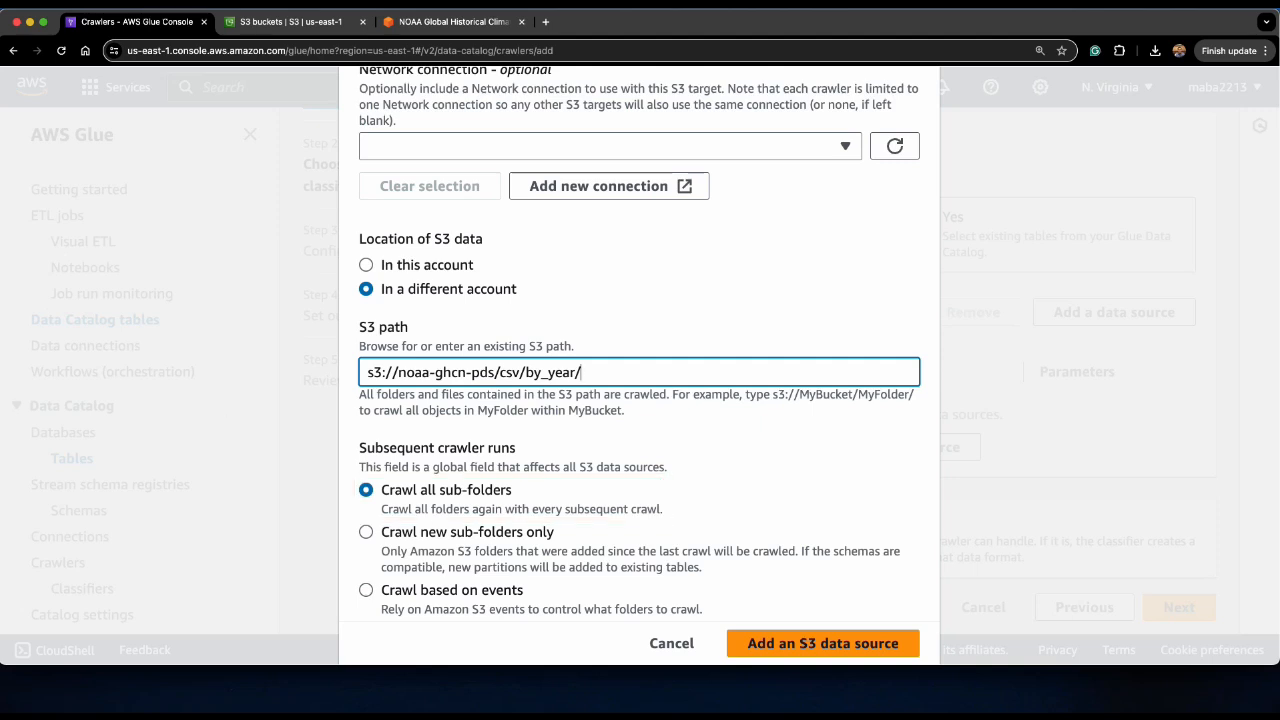
pyautogui.scroll(-3, 640, 400)
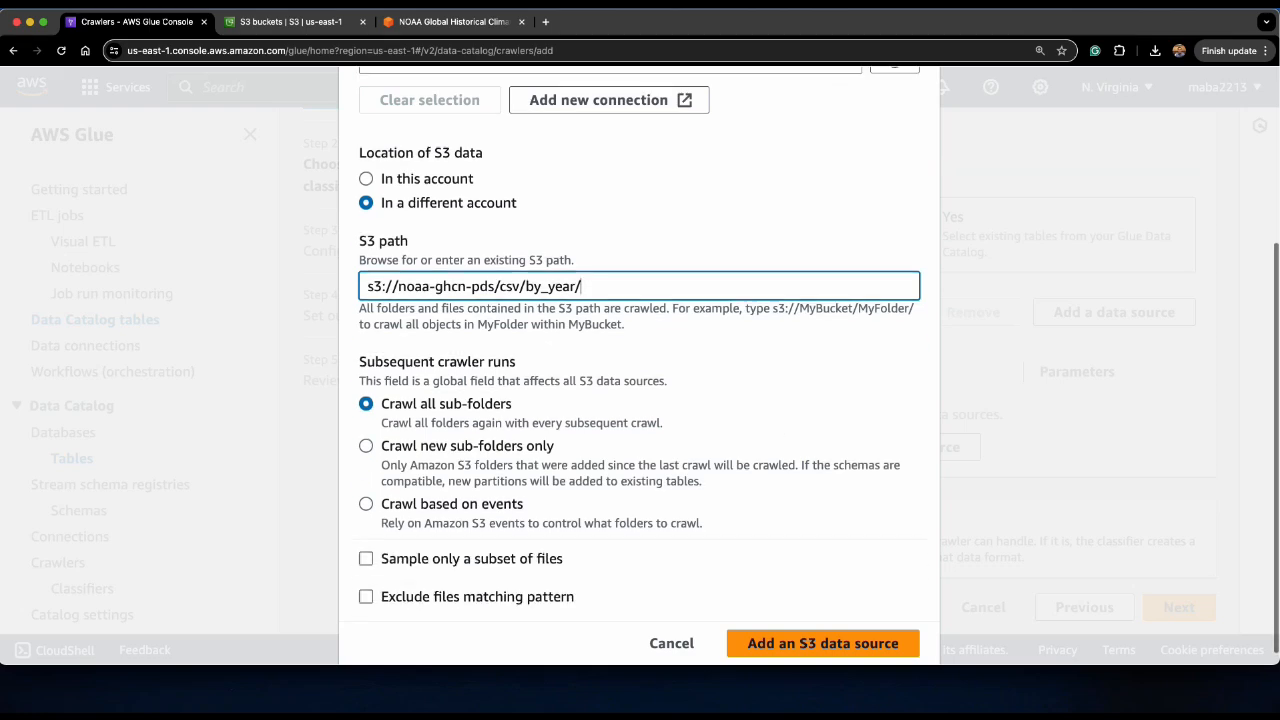
pyautogui.click(822, 643)
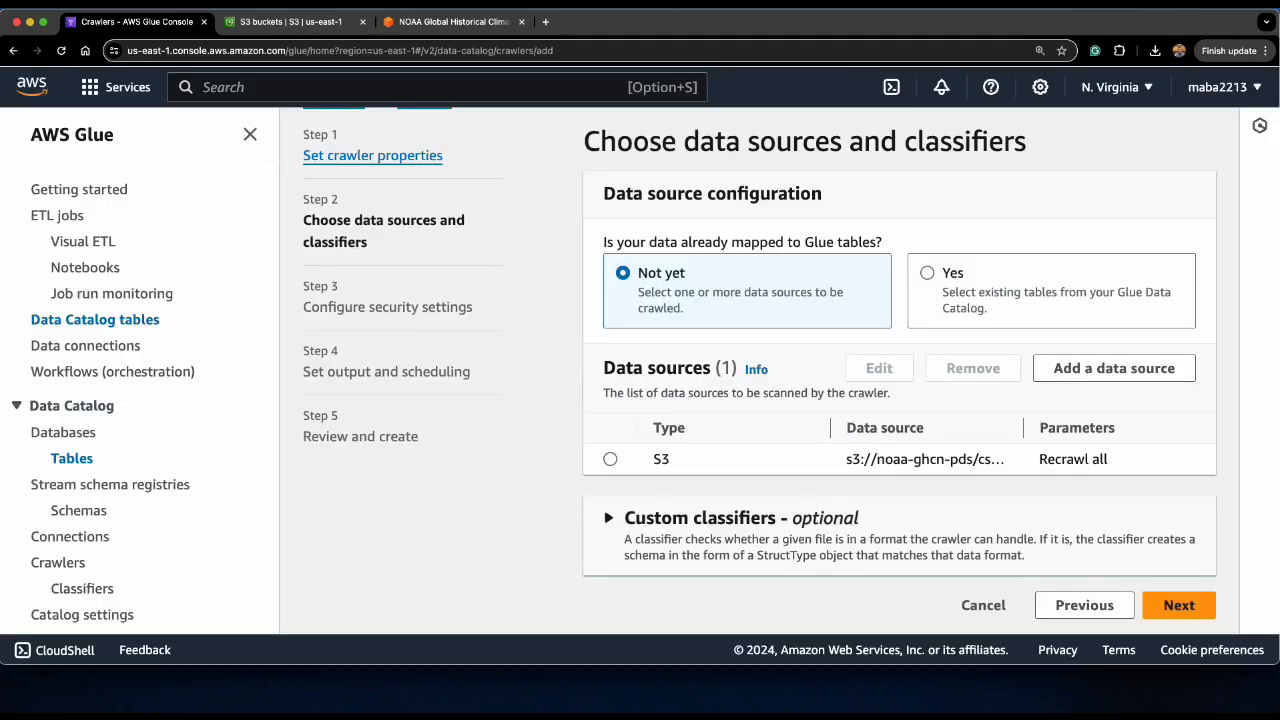
pyautogui.click(1178, 605)
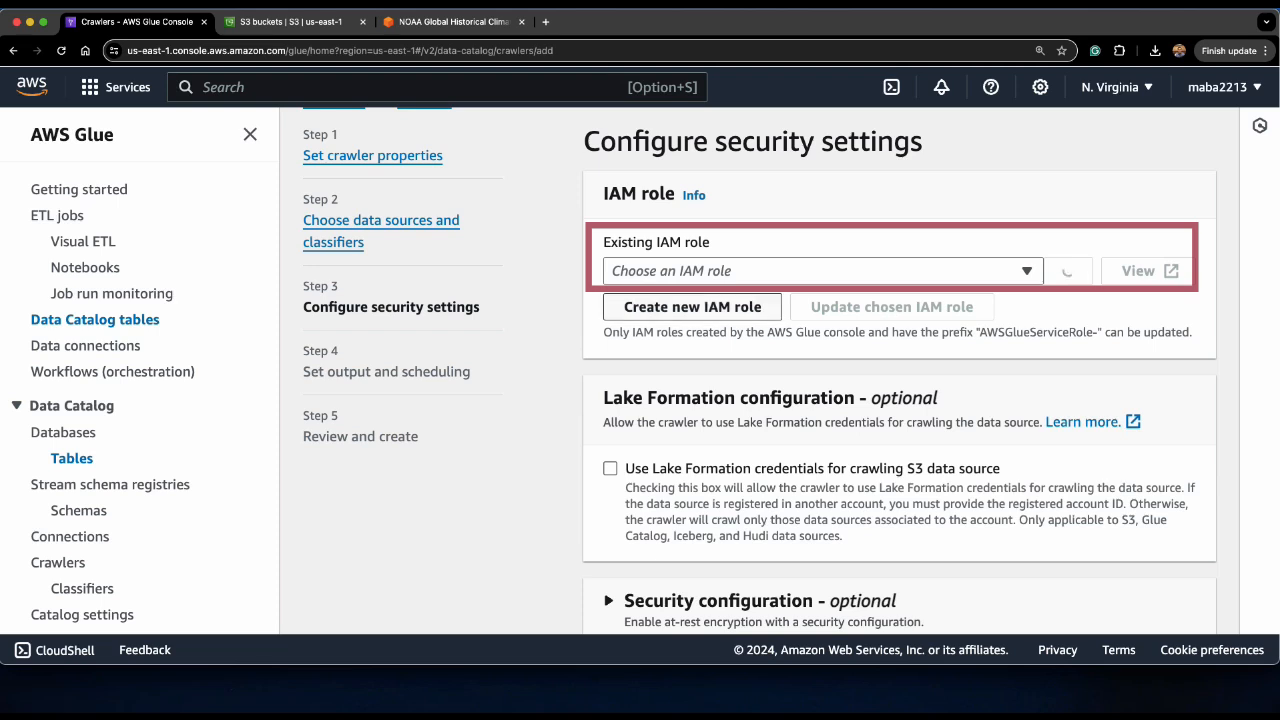
# Step: Assign the existing IAM role gluelab to the crawler and continue to output and scheduling
pyautogui.click(672, 271)
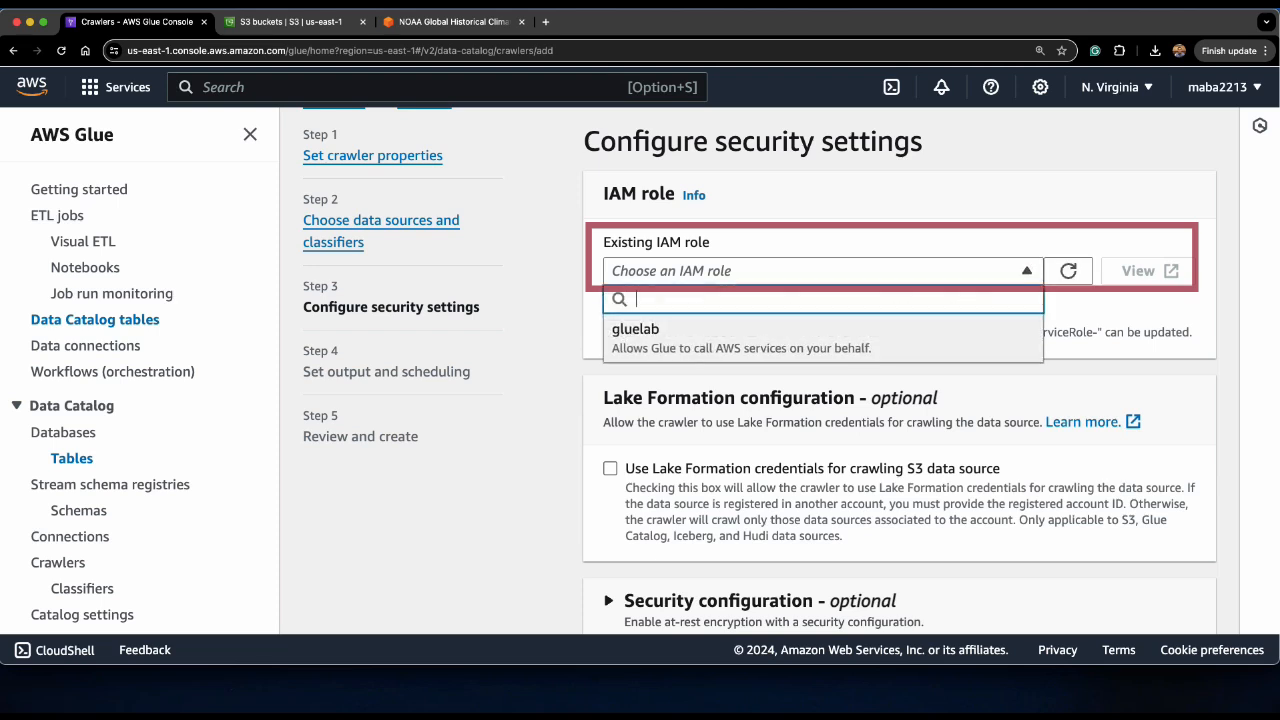
pyautogui.click(640, 330)
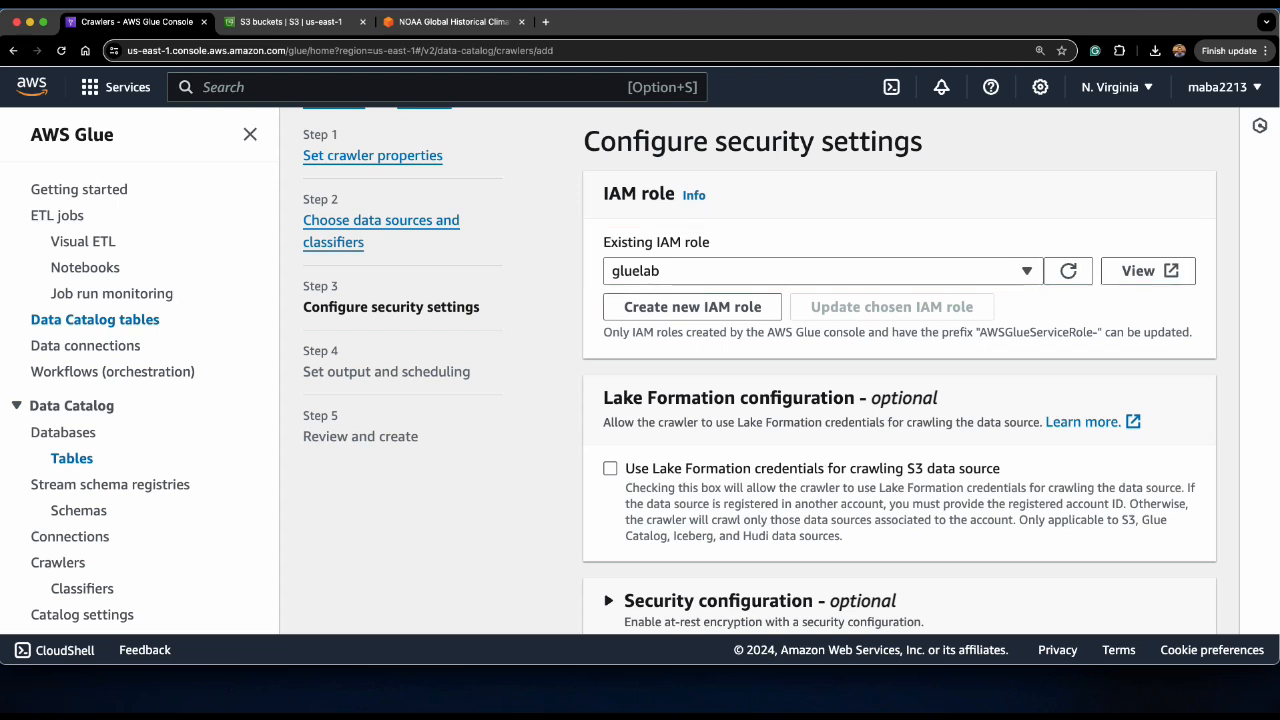
pyautogui.scroll(-2, 900, 400)
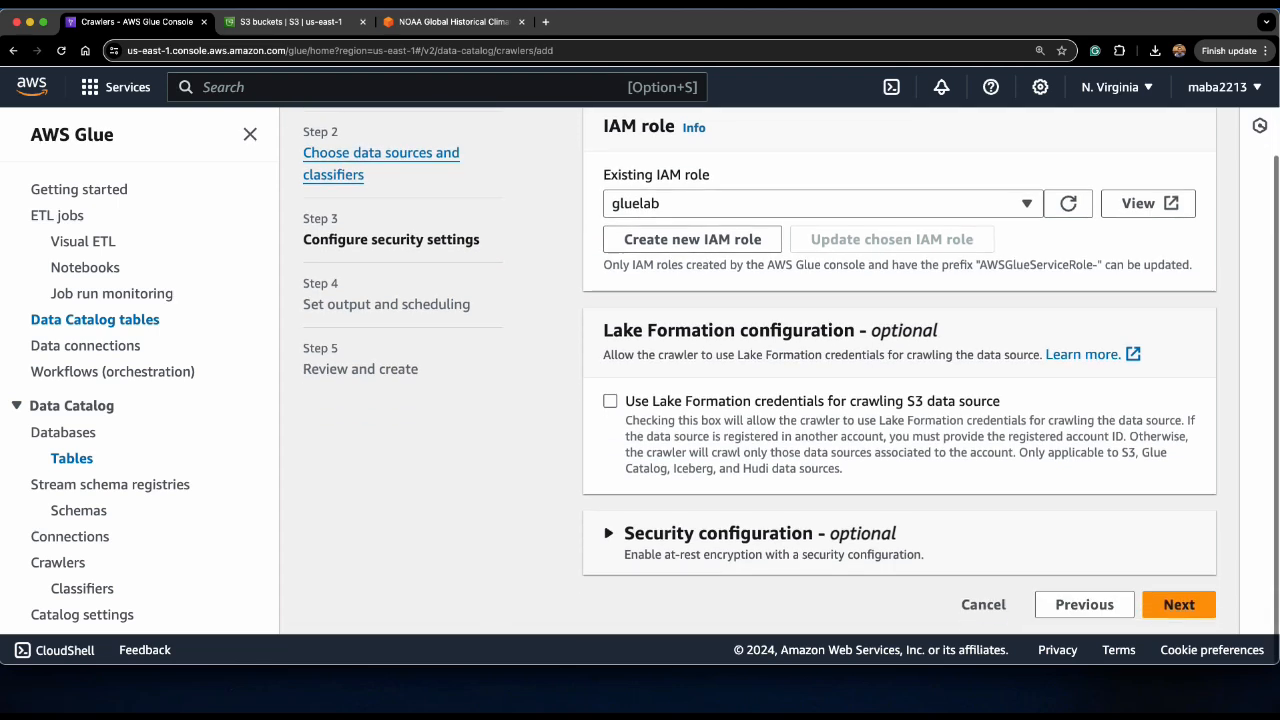
pyautogui.click(1179, 605)
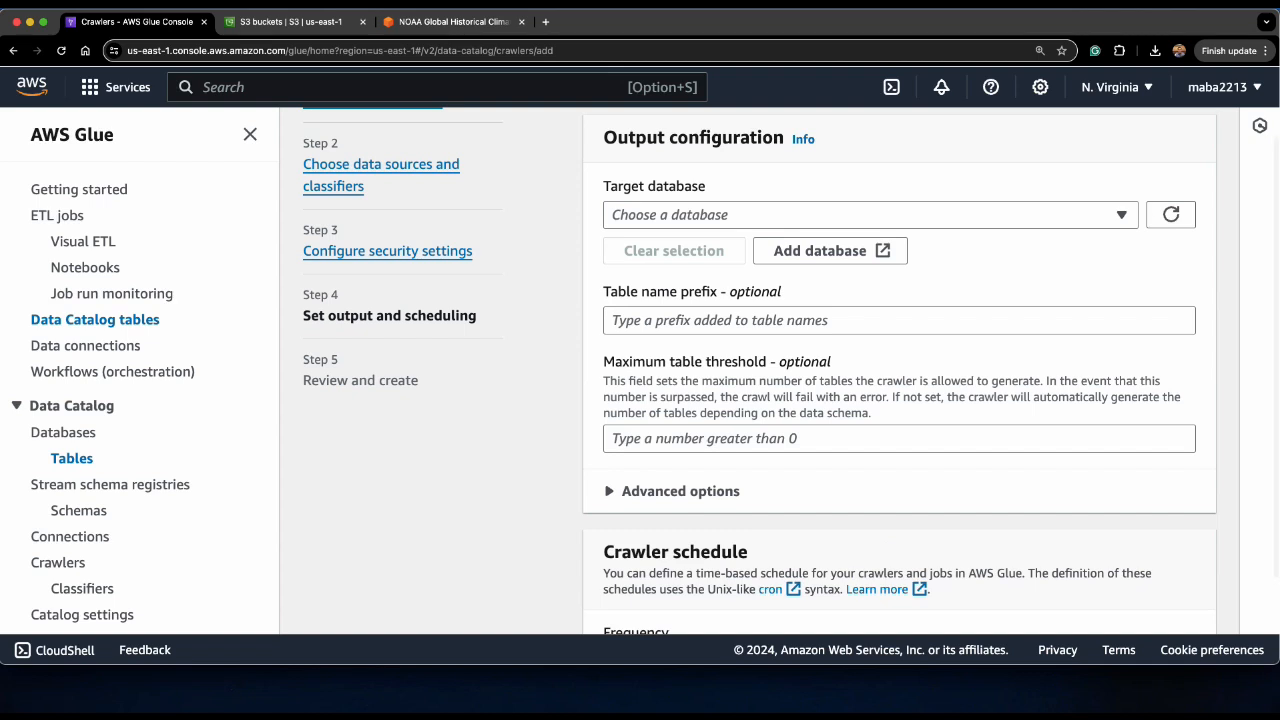
# Step: Add a new database named weatherdata to the Glue Data Catalog from the crawler's output configuration
pyautogui.scroll(-1, 900, 400)
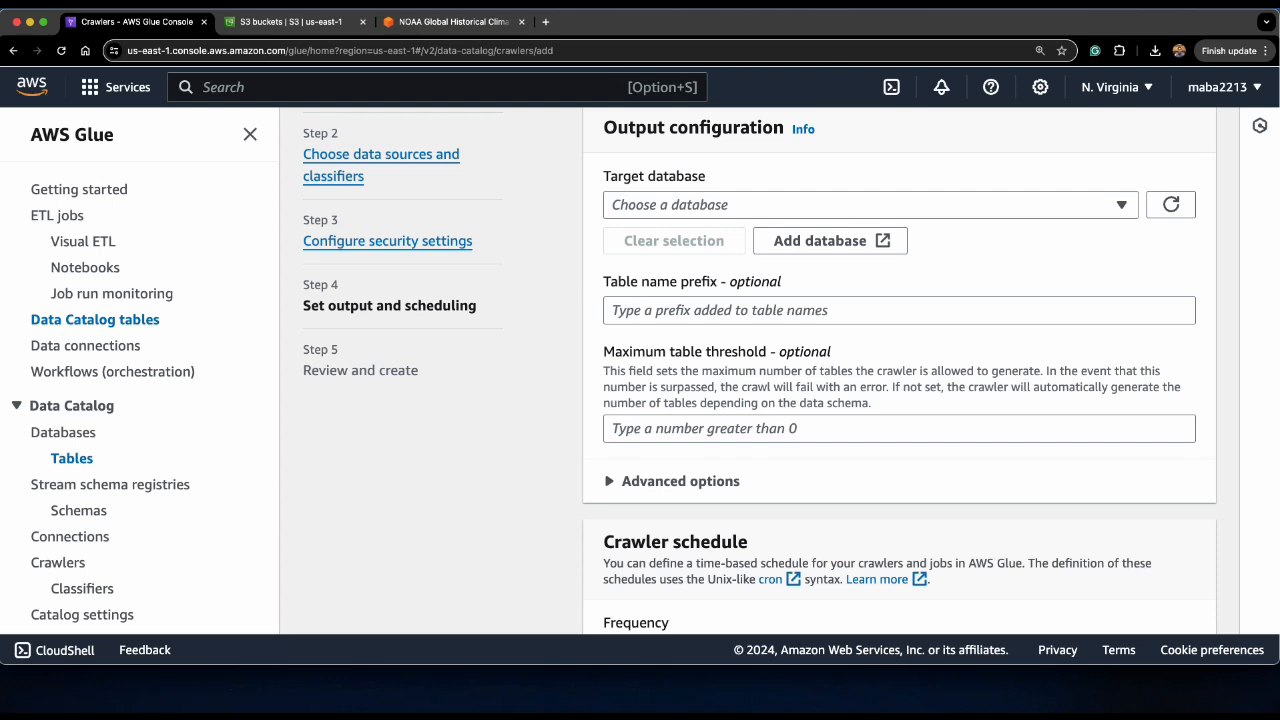
pyautogui.click(832, 243)
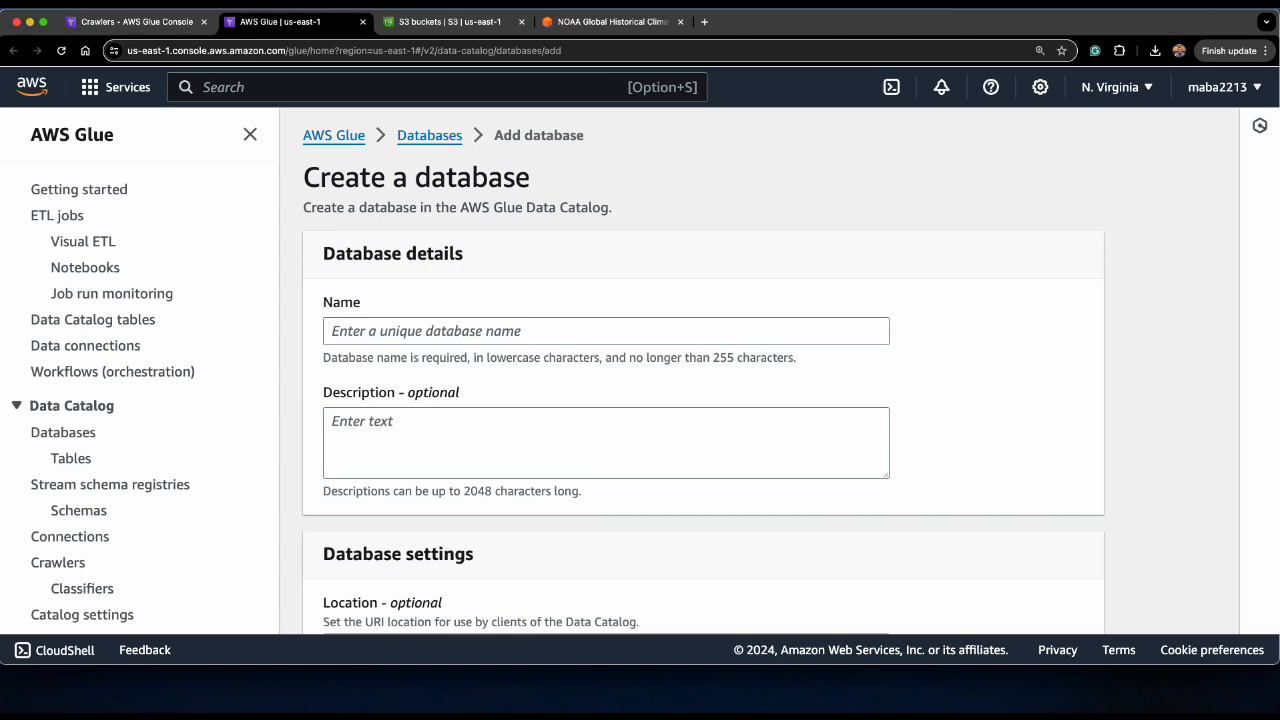
pyautogui.click(403, 331)
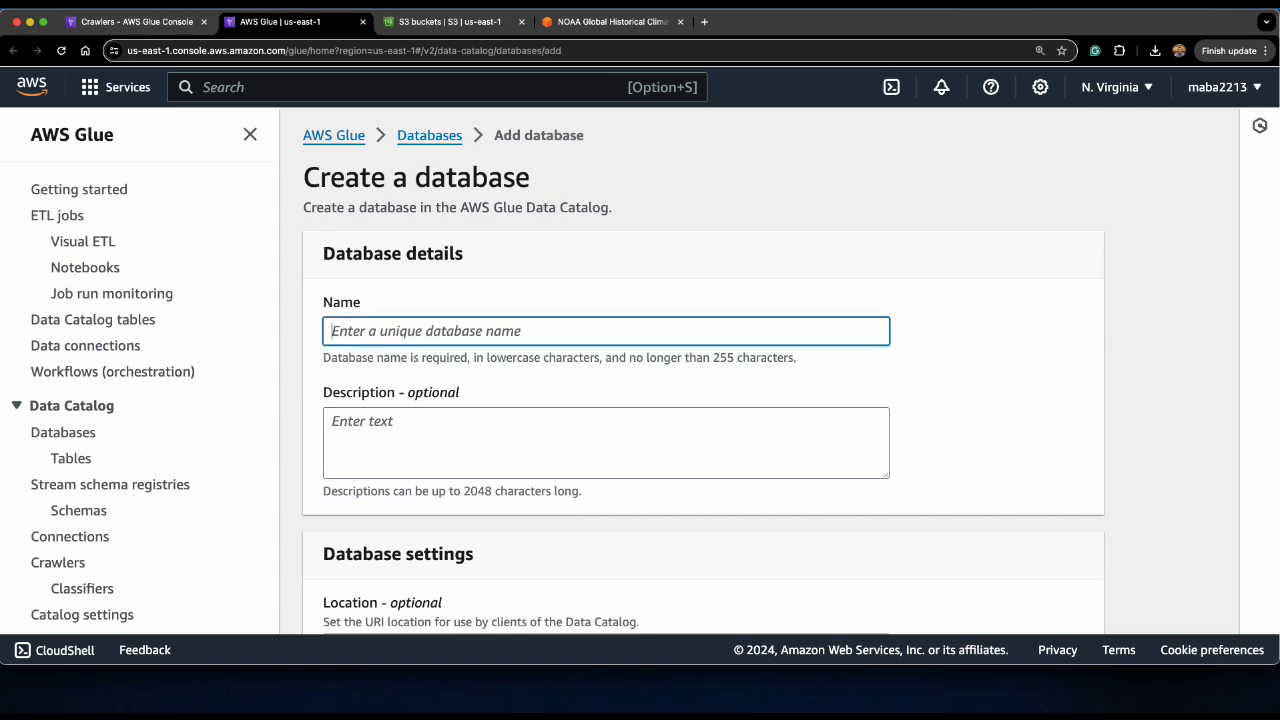
pyautogui.write('weather')
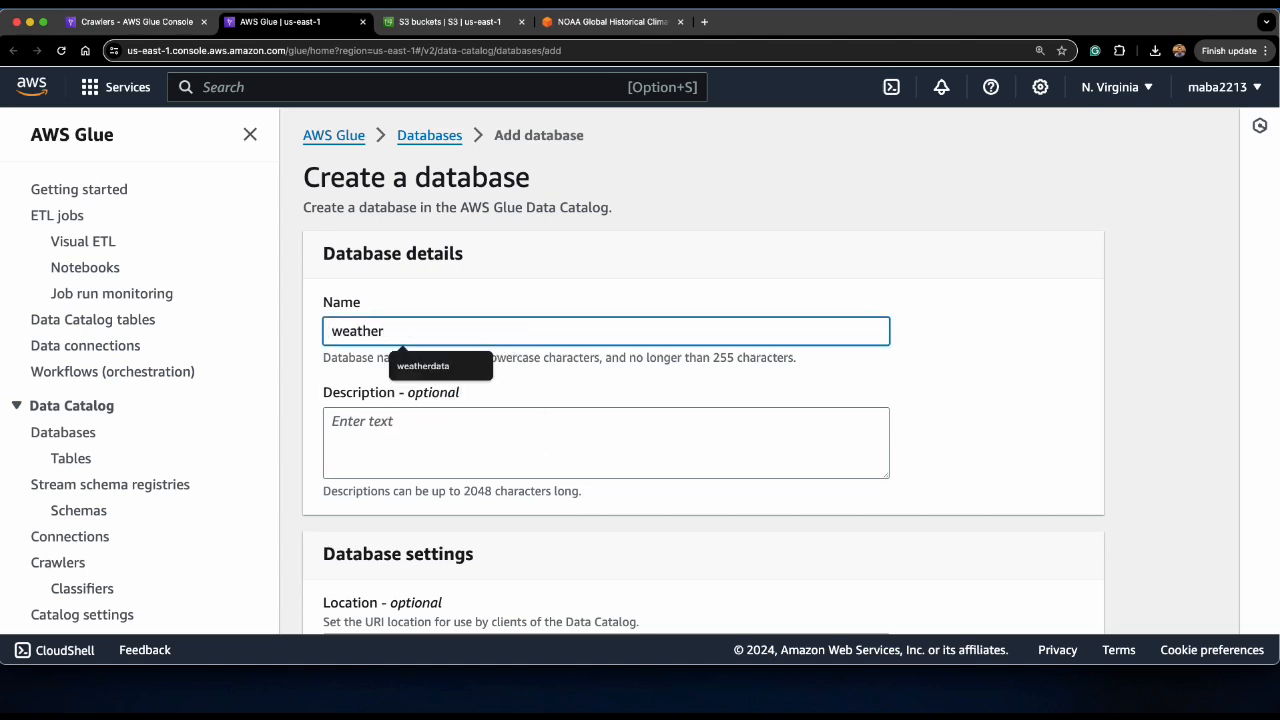
pyautogui.press('Down')
pyautogui.press('Return')
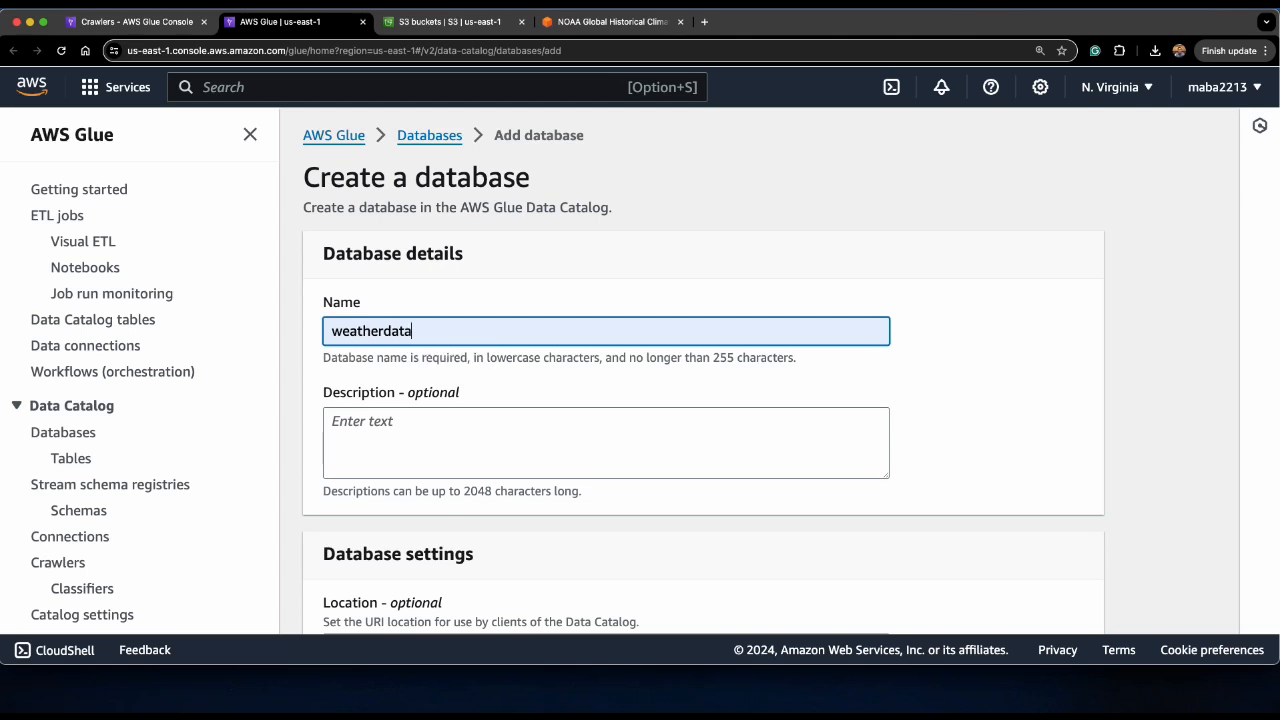
pyautogui.scroll(-1, 700, 370)
pyautogui.scroll(-2, 700, 370)
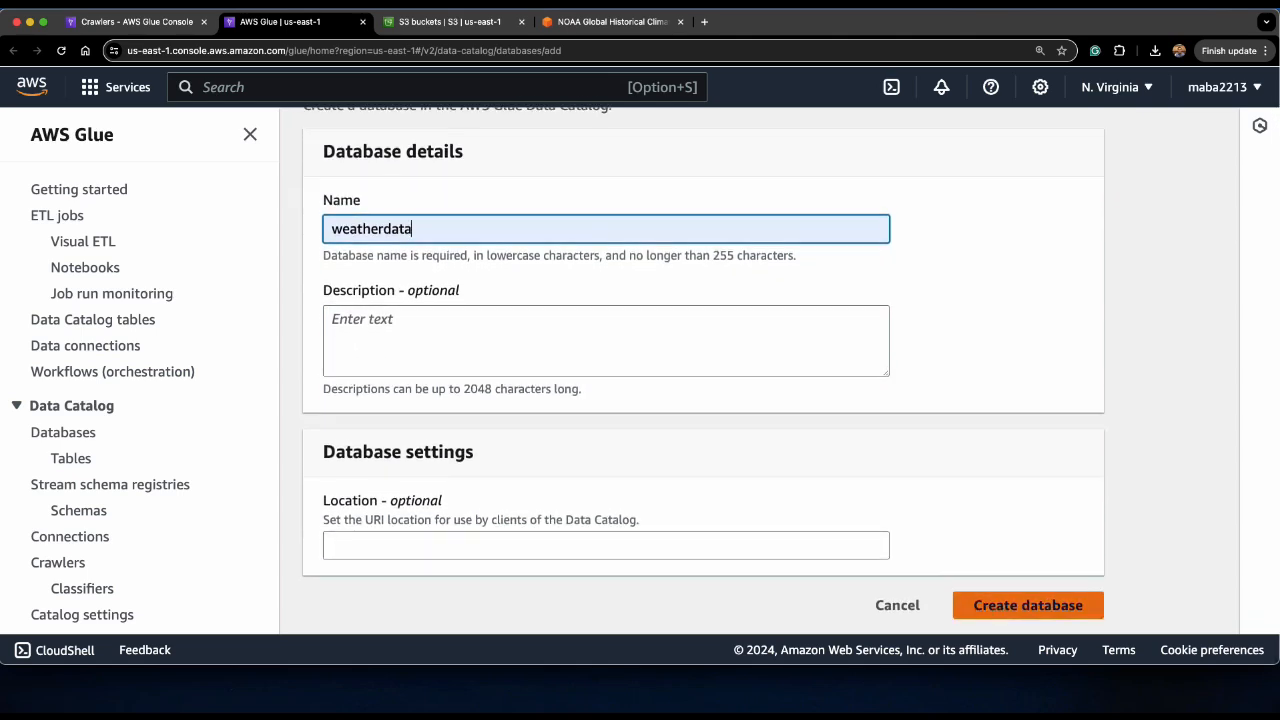
pyautogui.click(1013, 606)
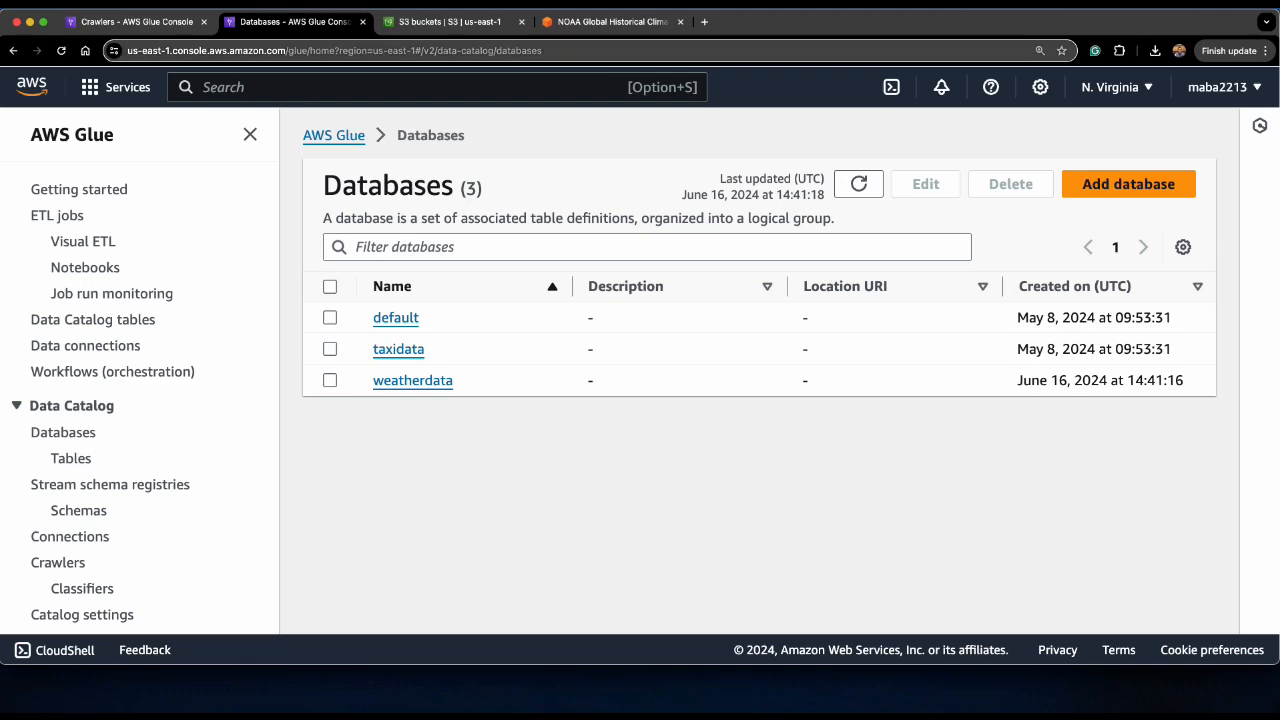
# Step: Refresh the crawler's target database list, select weatherdata, and continue to the review with the On demand schedule
pyautogui.click(137, 21)
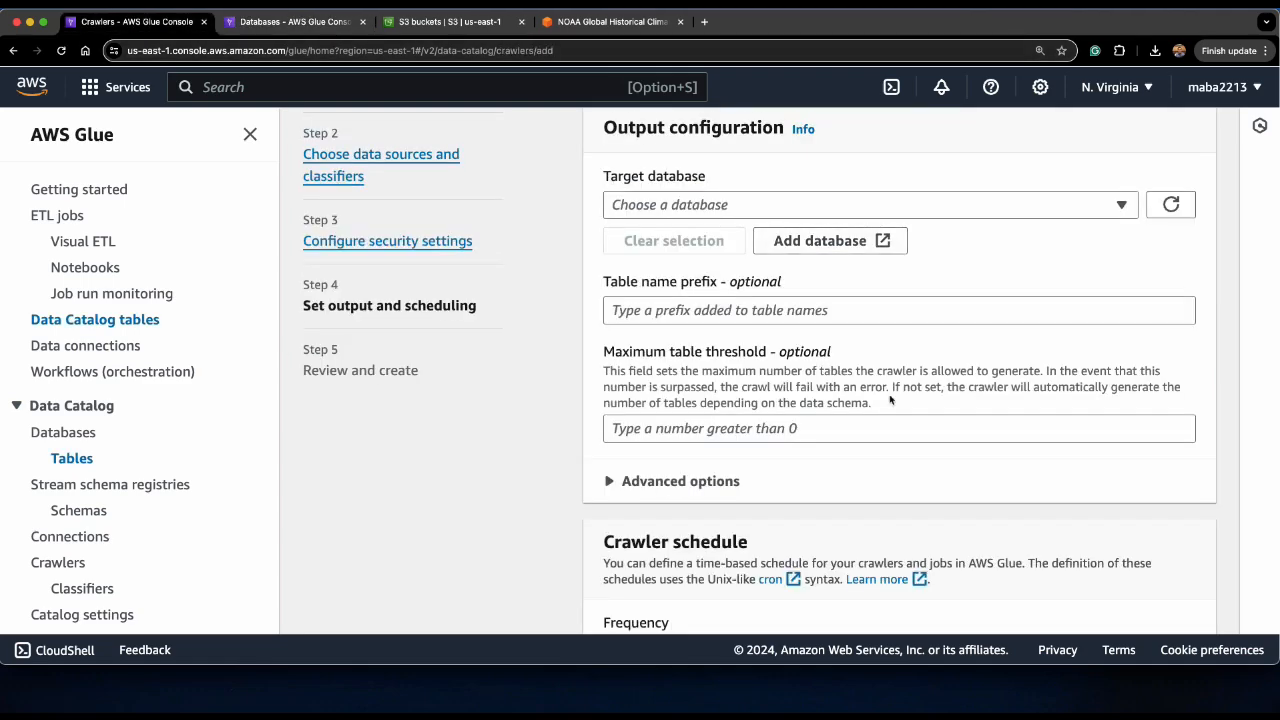
pyautogui.scroll(-1, 891, 400)
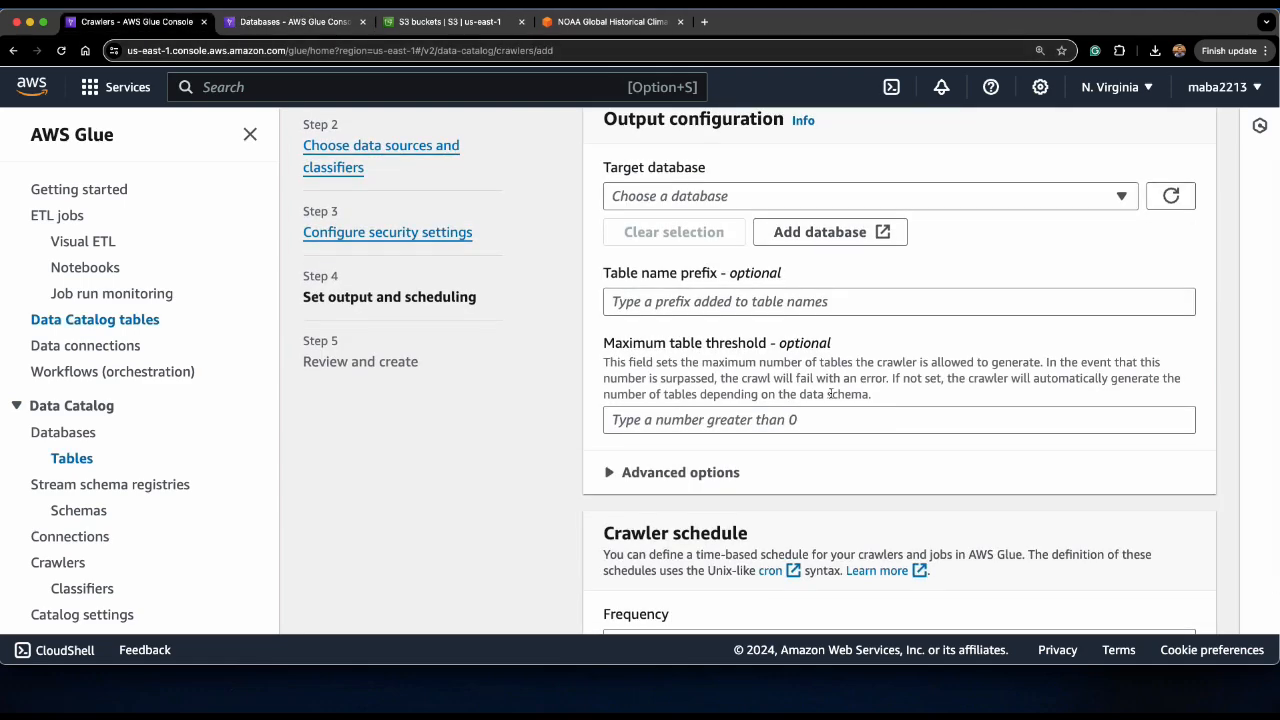
pyautogui.scroll(-2, 830, 393)
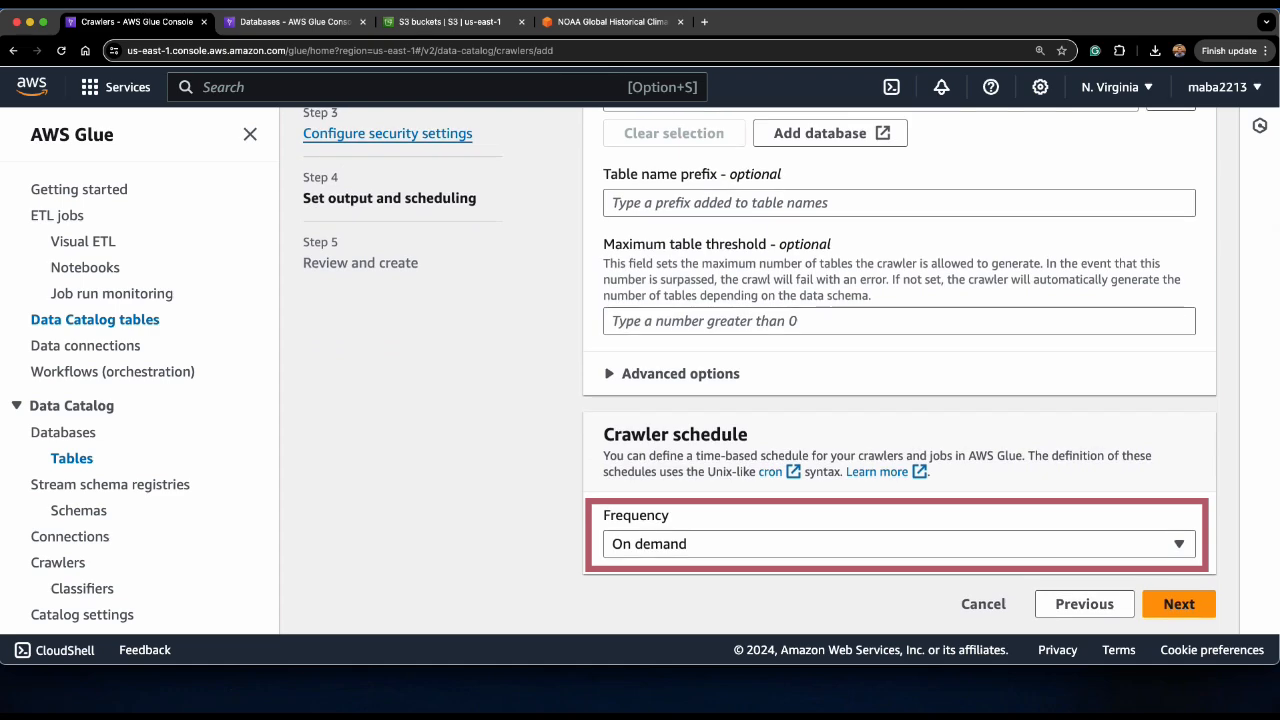
pyautogui.click(1176, 606)
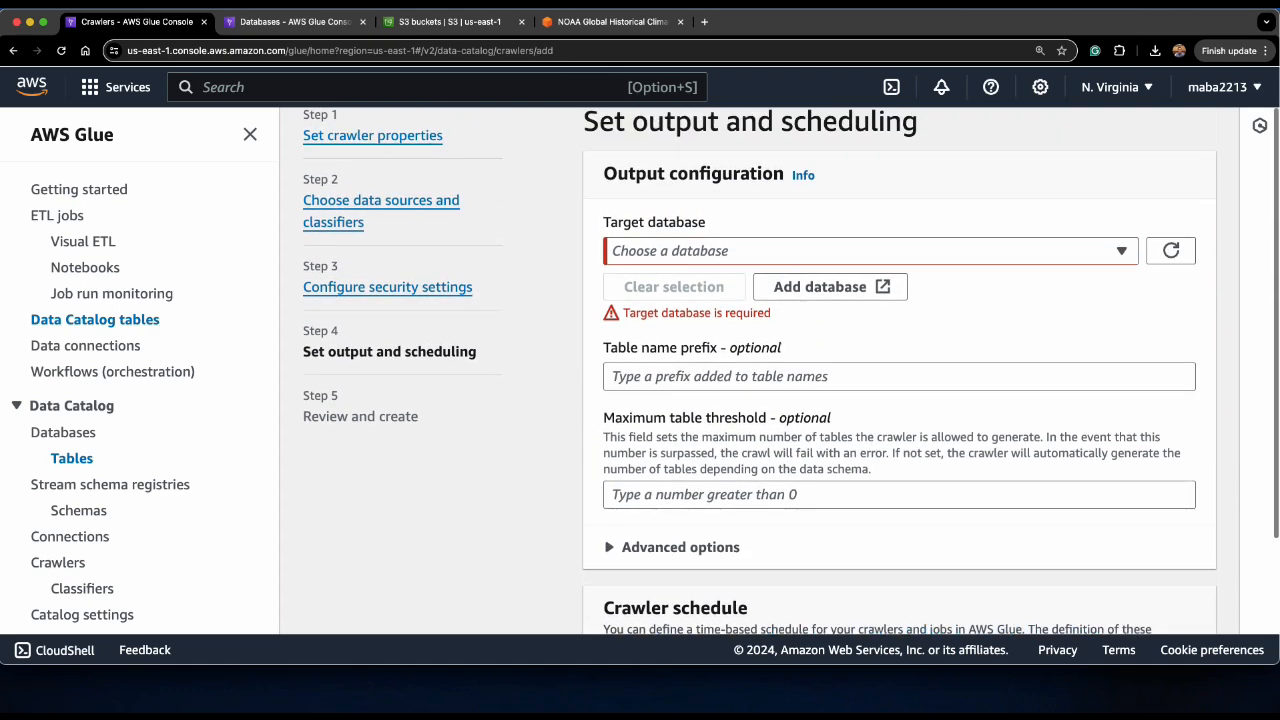
pyautogui.click(869, 250)
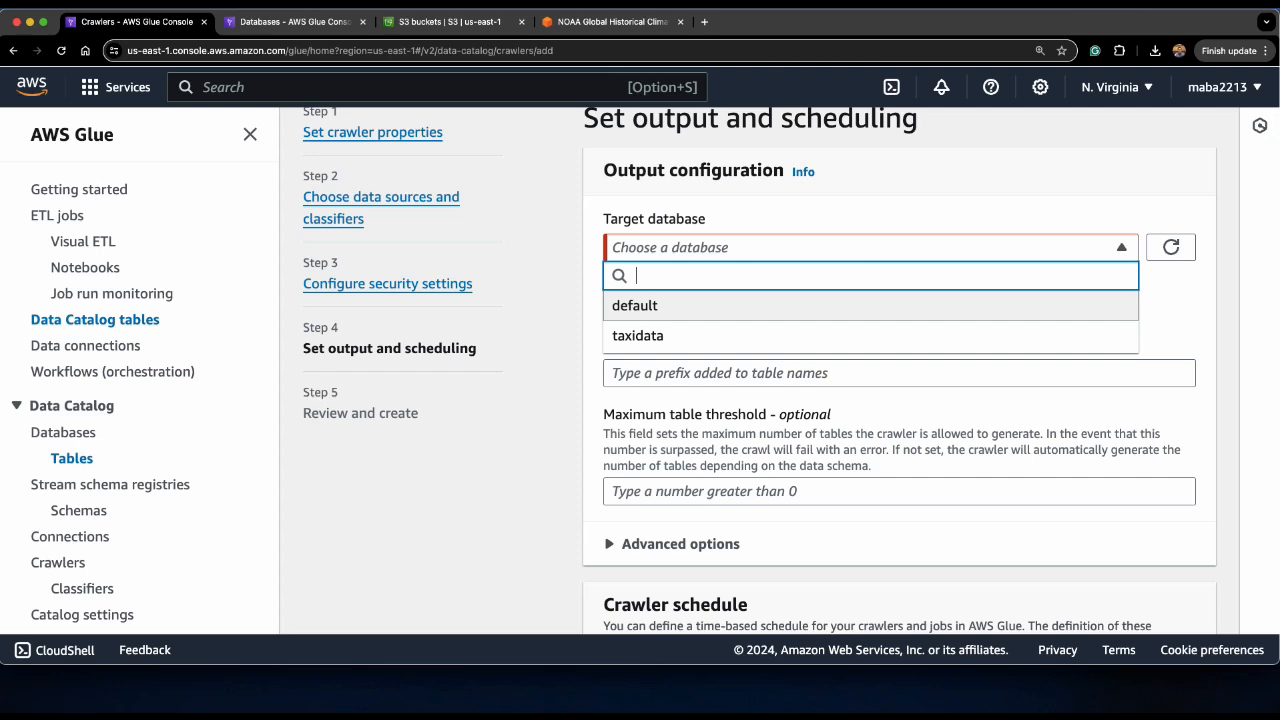
pyautogui.scroll(-1, 754, 318)
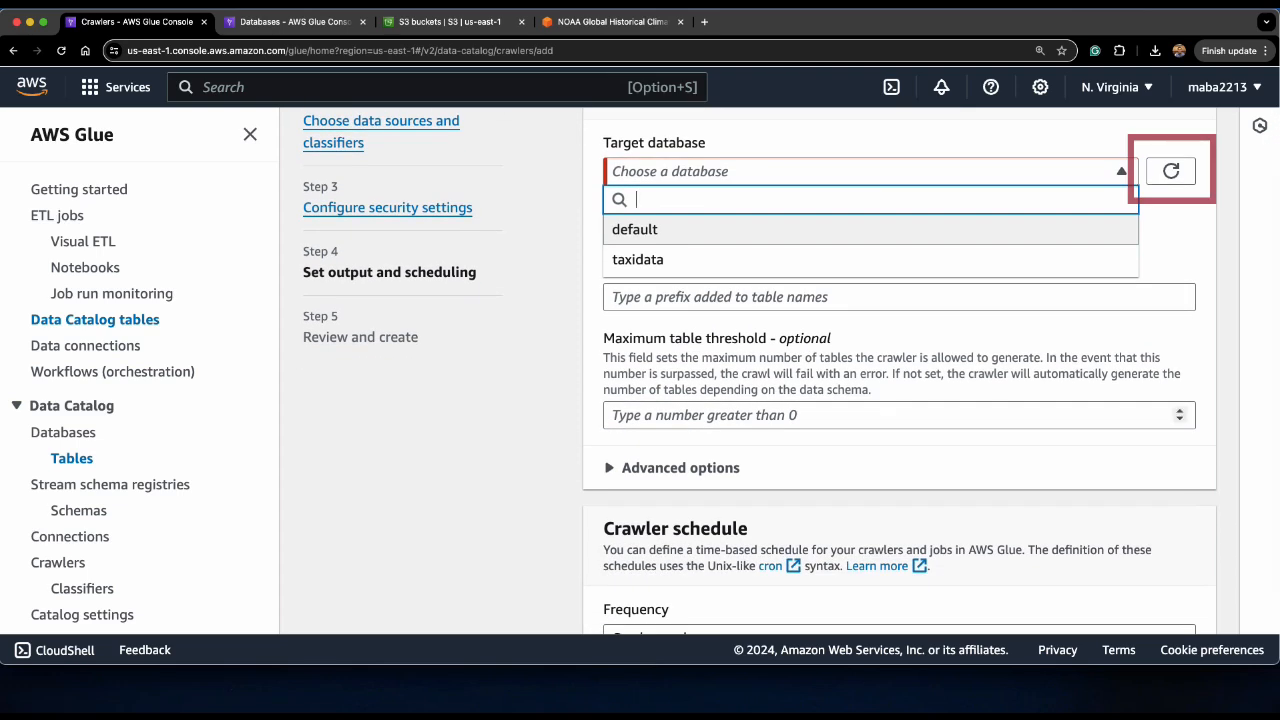
pyautogui.scroll(1, 899, 371)
pyautogui.click(1170, 211)
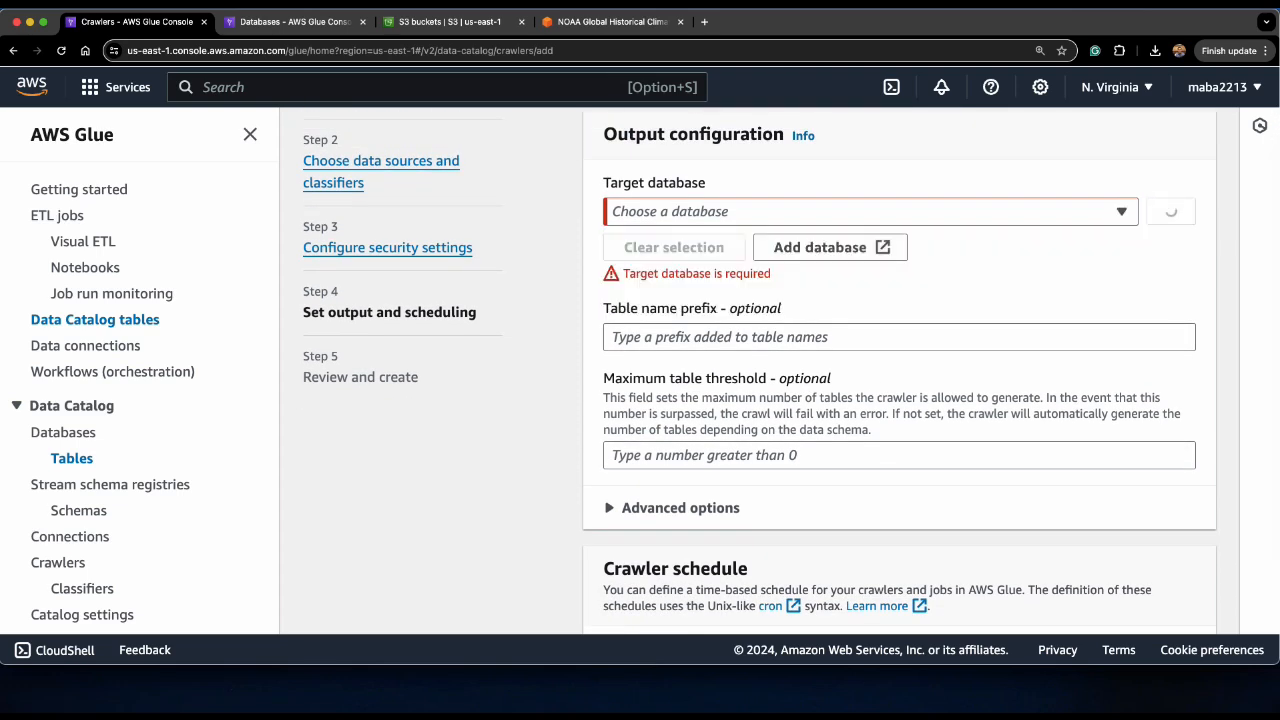
pyautogui.click(869, 211)
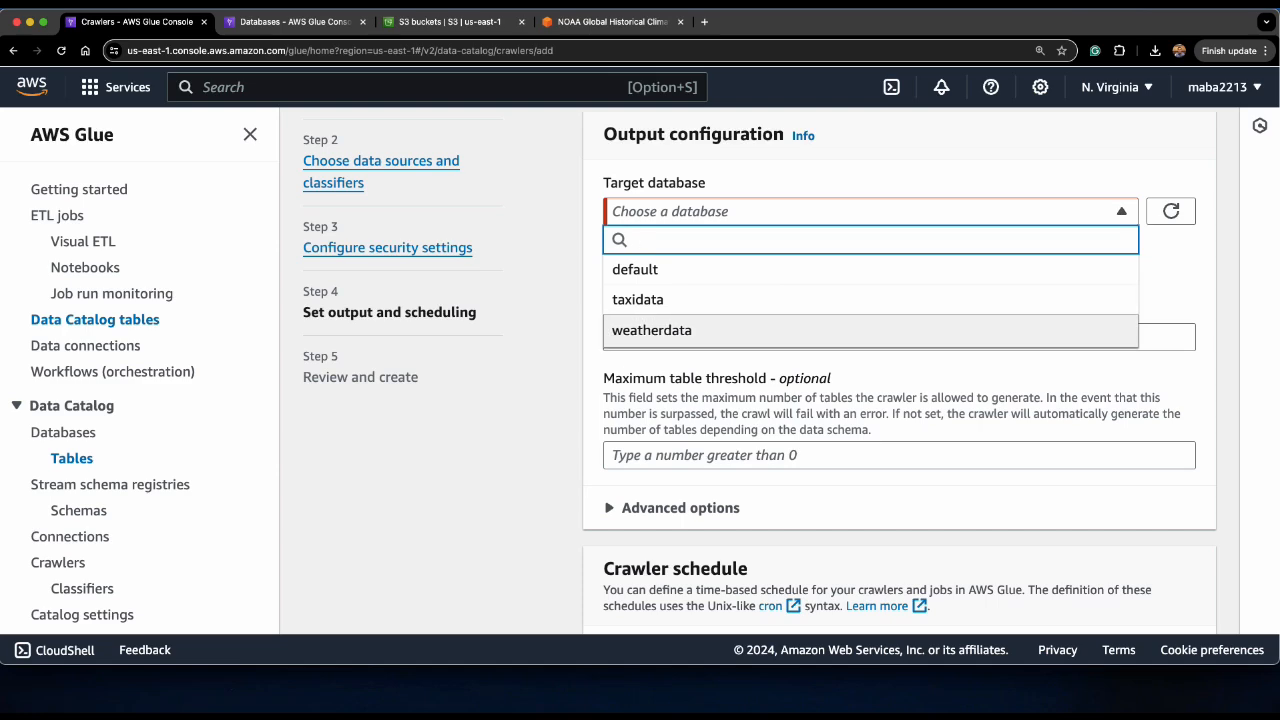
pyautogui.click(778, 336)
pyautogui.scroll(-2, 899, 400)
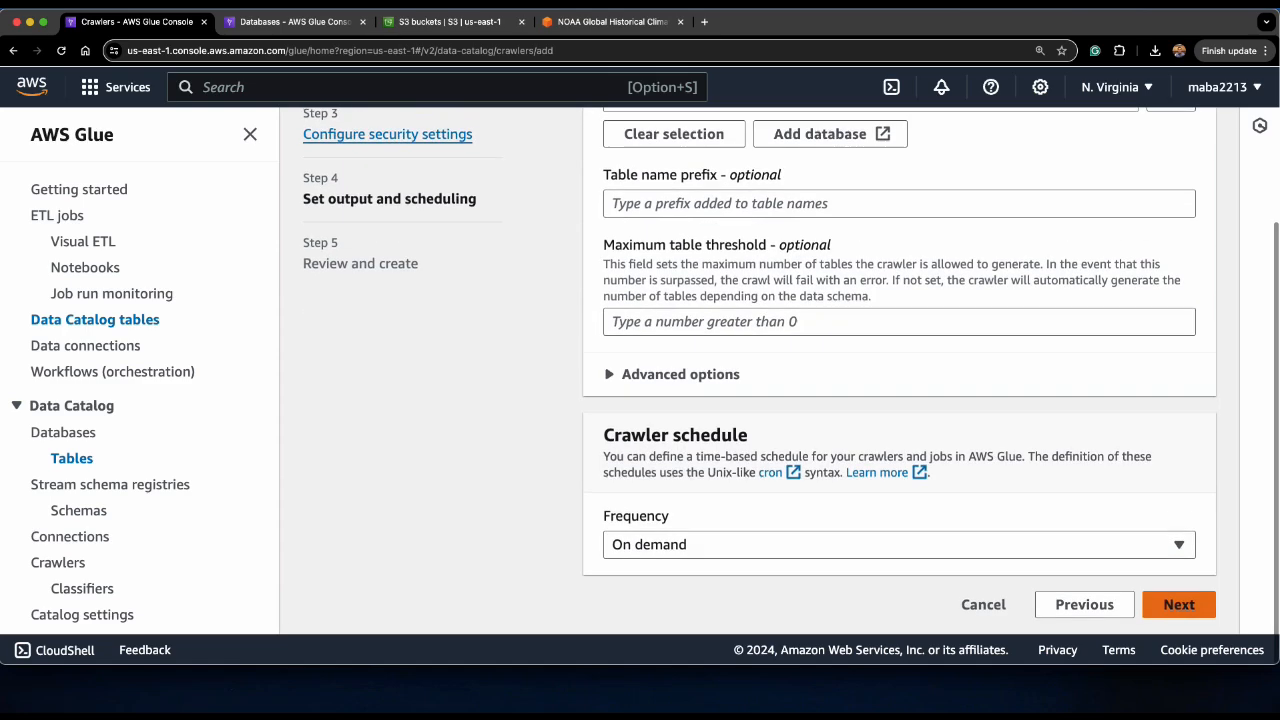
pyautogui.click(1171, 606)
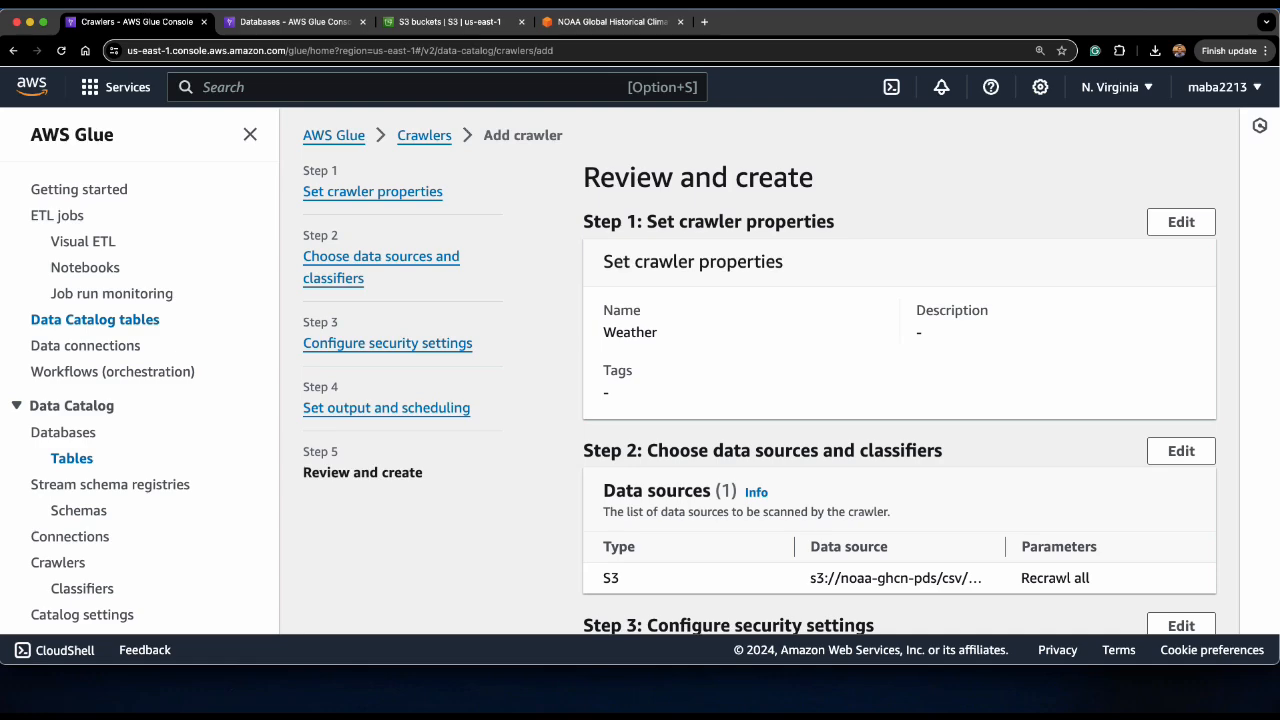
# Step: Review the settings of the Weather crawler through all four configuration sections and create it
pyautogui.scroll(-2, 790, 370)
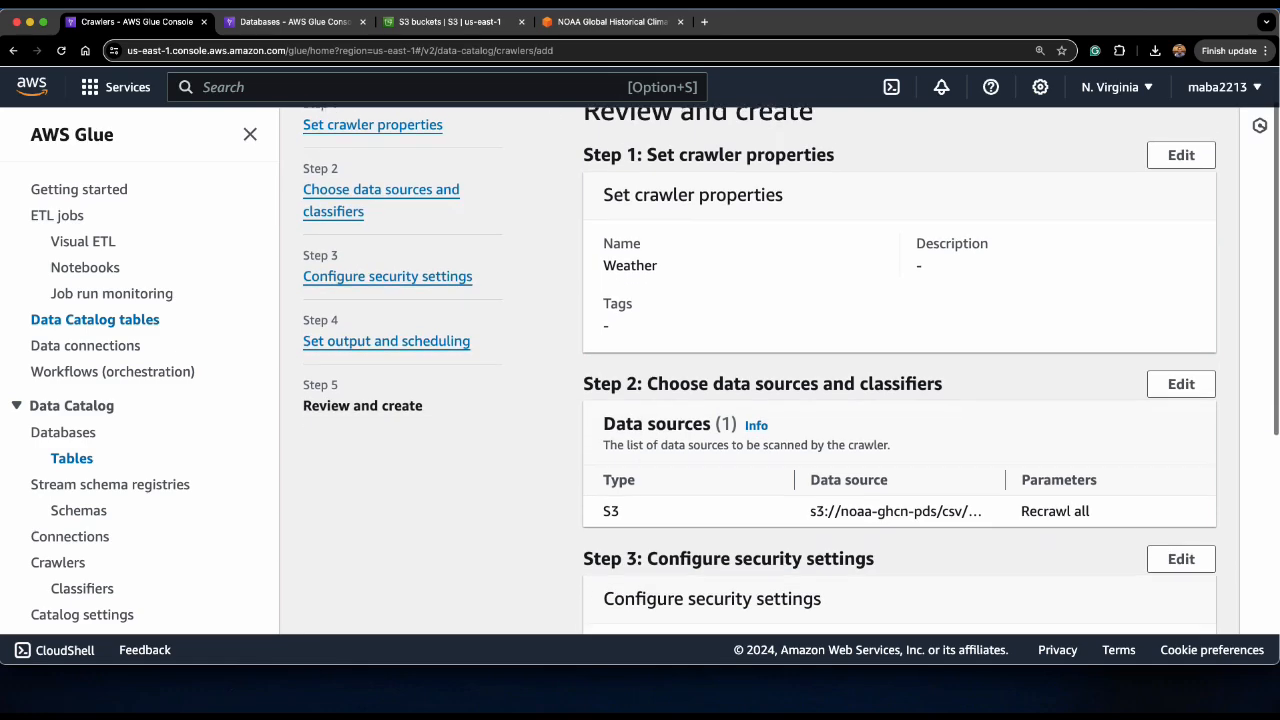
pyautogui.scroll(-5, 790, 370)
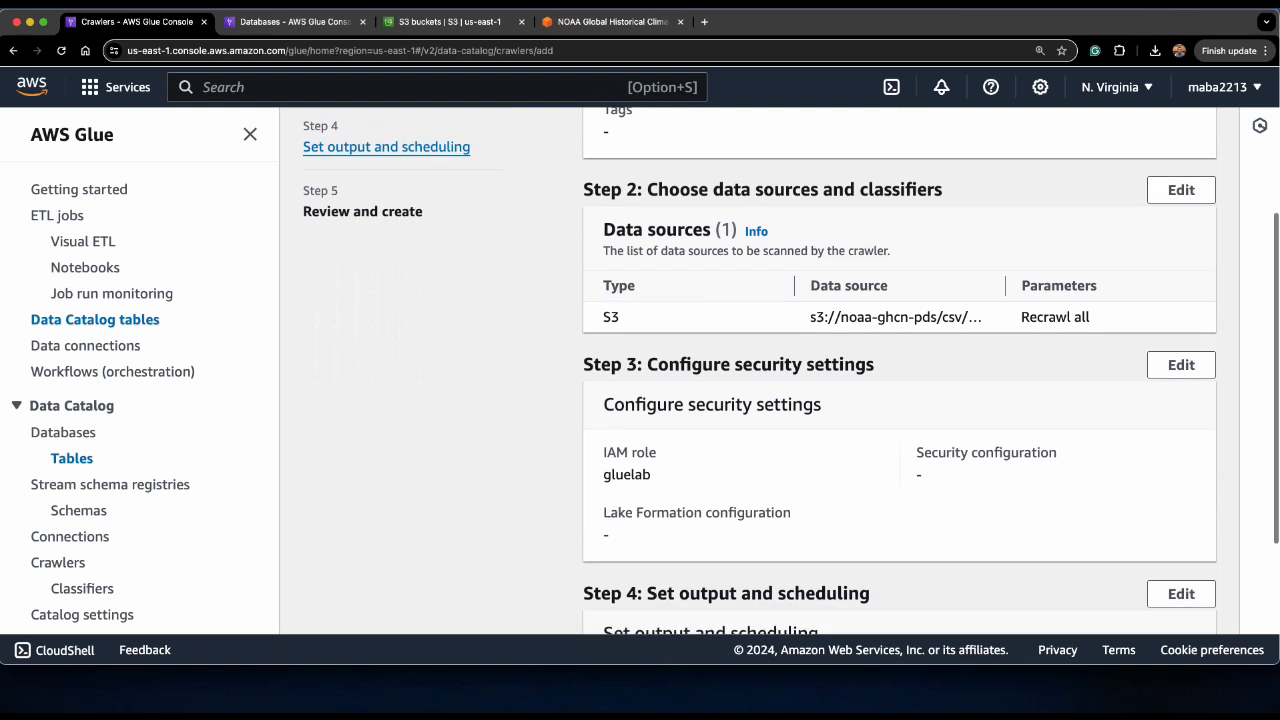
pyautogui.scroll(-3, 790, 370)
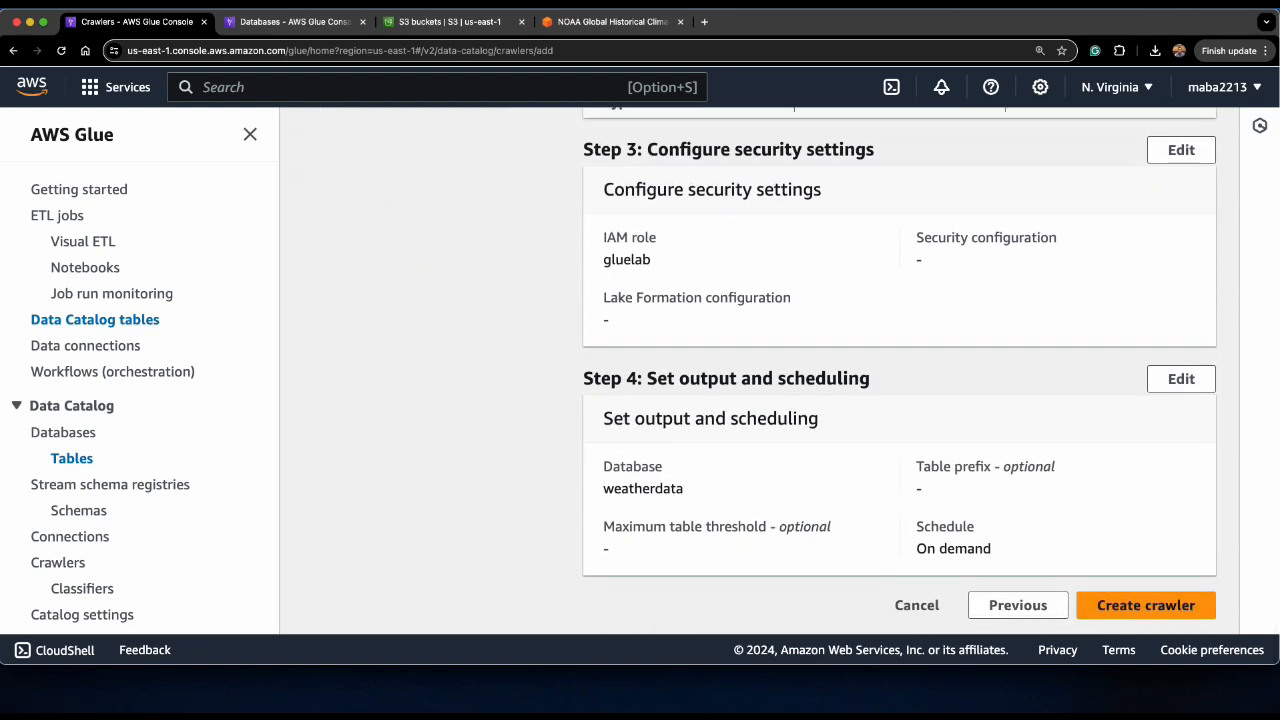
pyautogui.click(1145, 605)
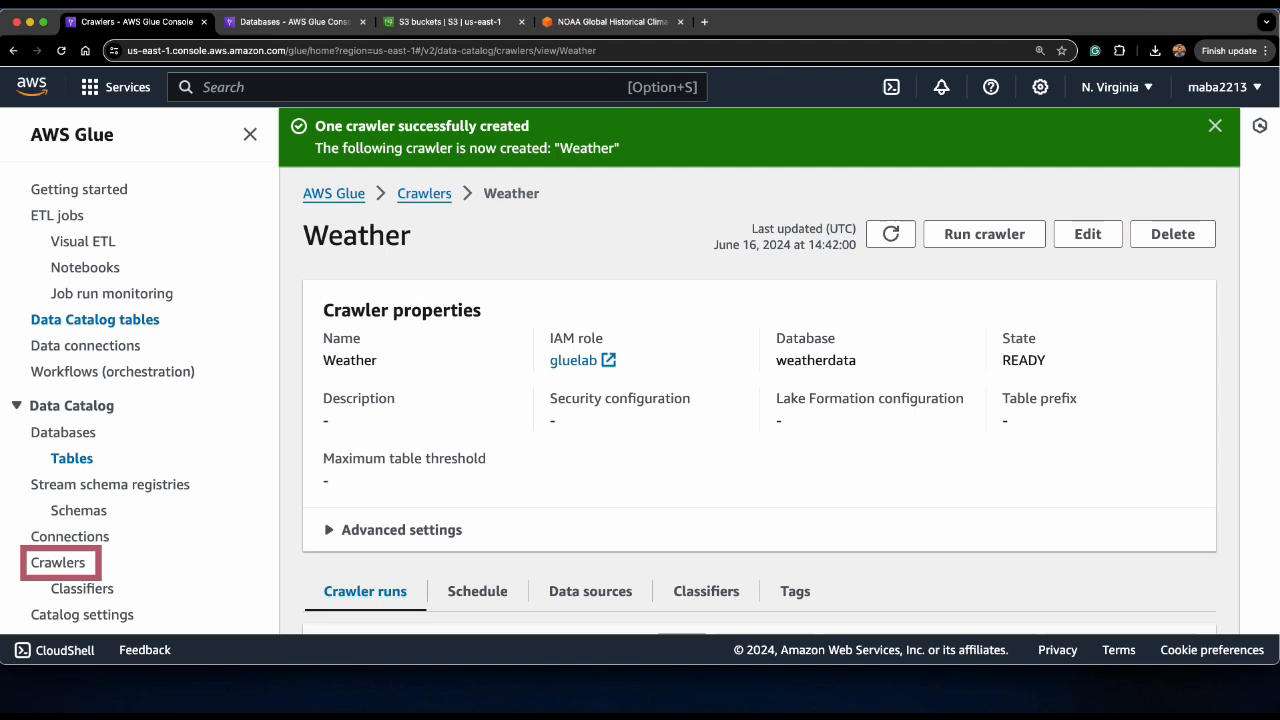
# Step: Go to the list of crawlers, select the Weather crawler and run it
pyautogui.click(424, 193)
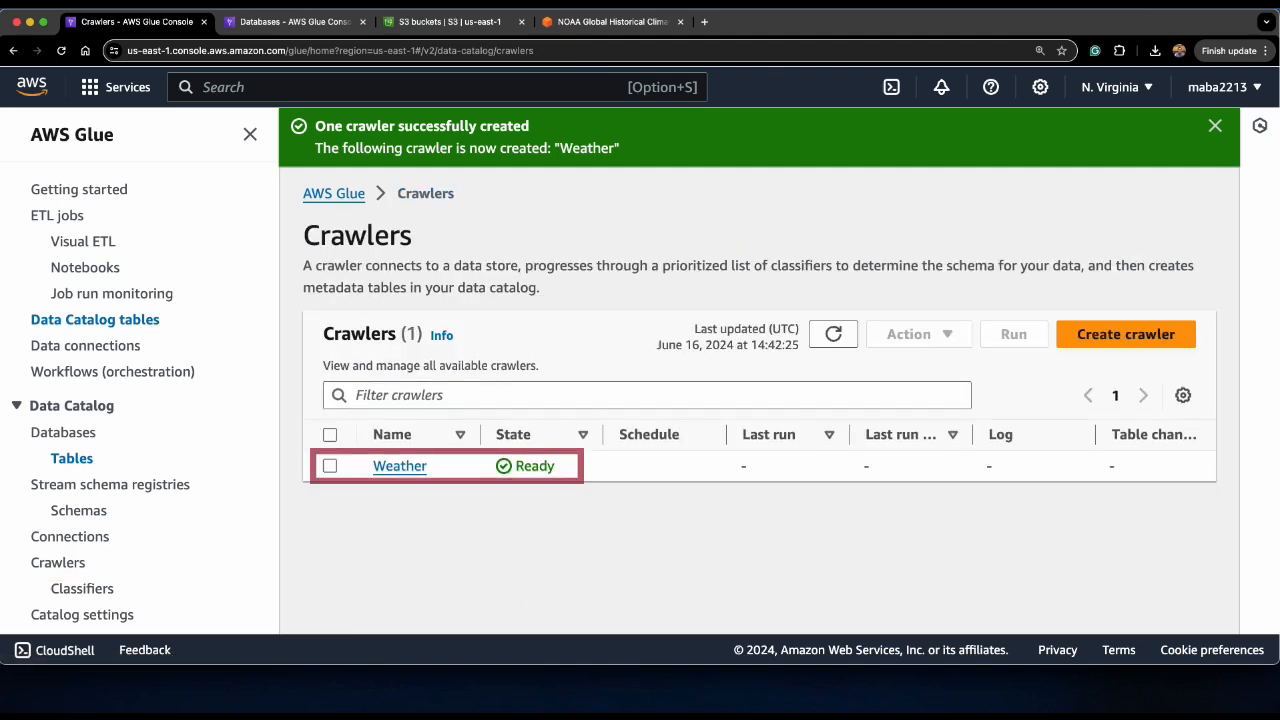
pyautogui.click(330, 466)
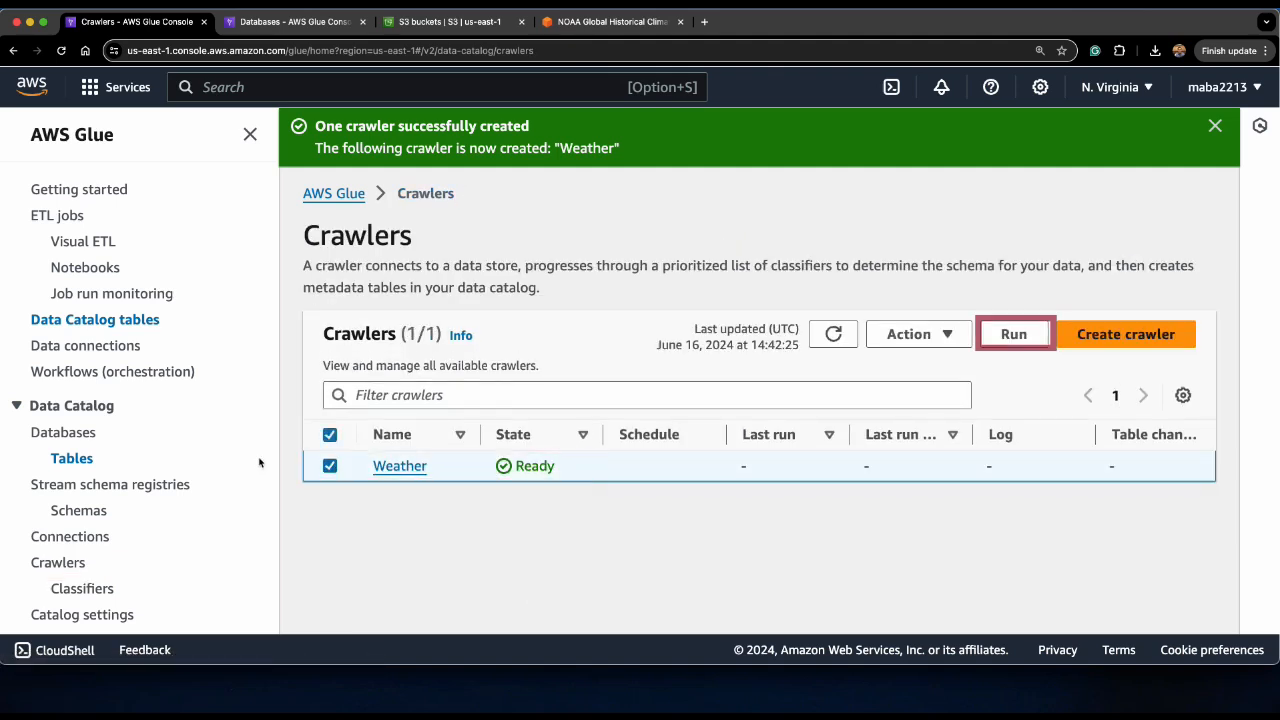
pyautogui.click(1013, 334)
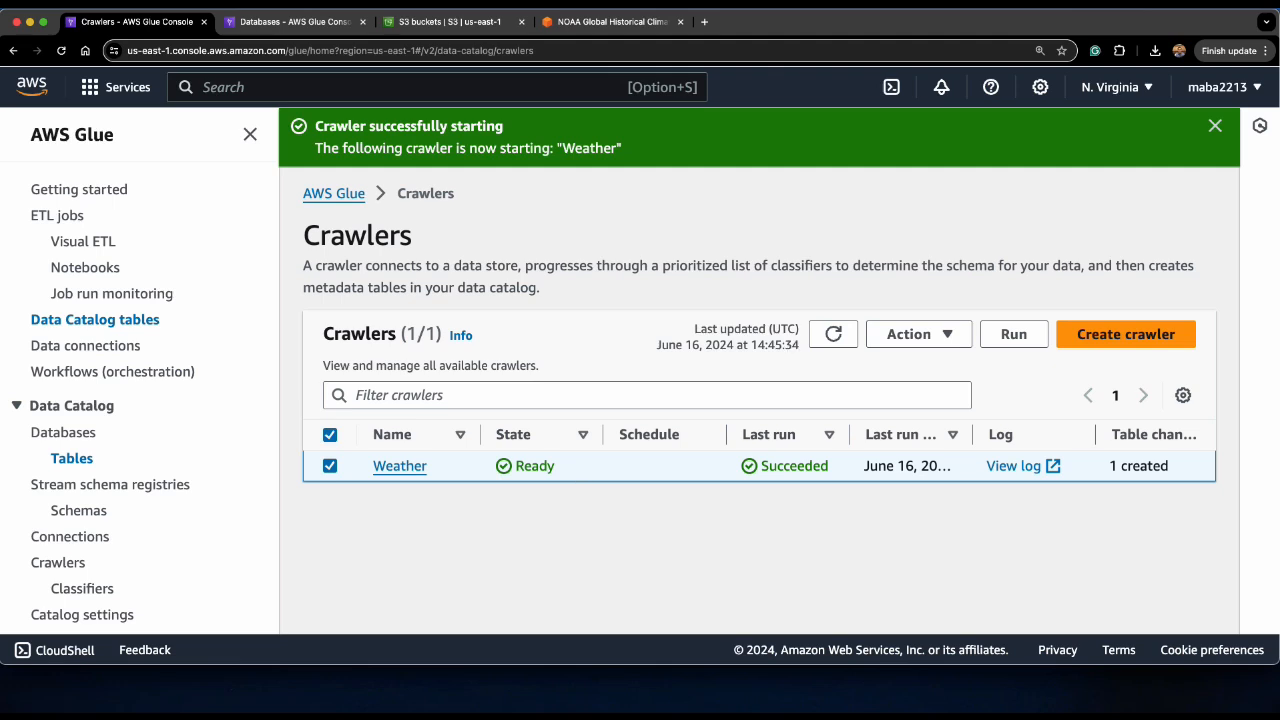
# Step: Switch to the NOAA GHCN-D readme and examine the fields described under Summary of the Day Format
pyautogui.click(587, 25)
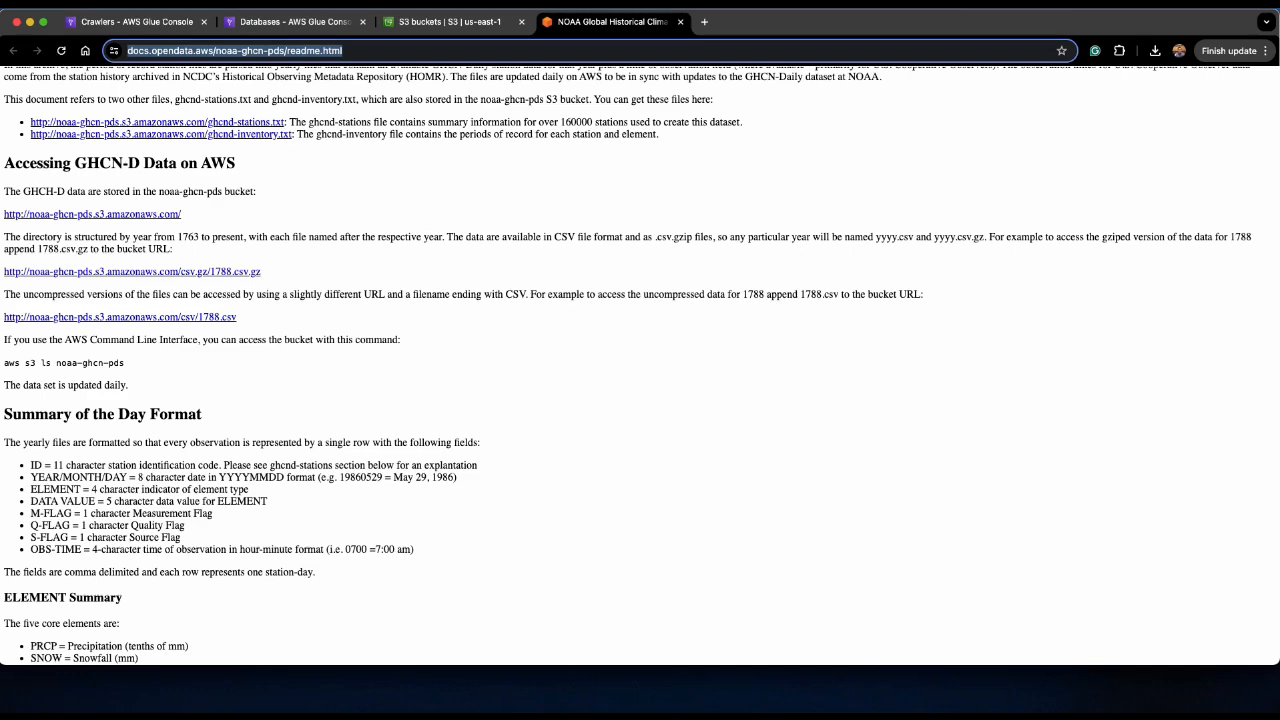
pyautogui.scroll(4, 640, 360)
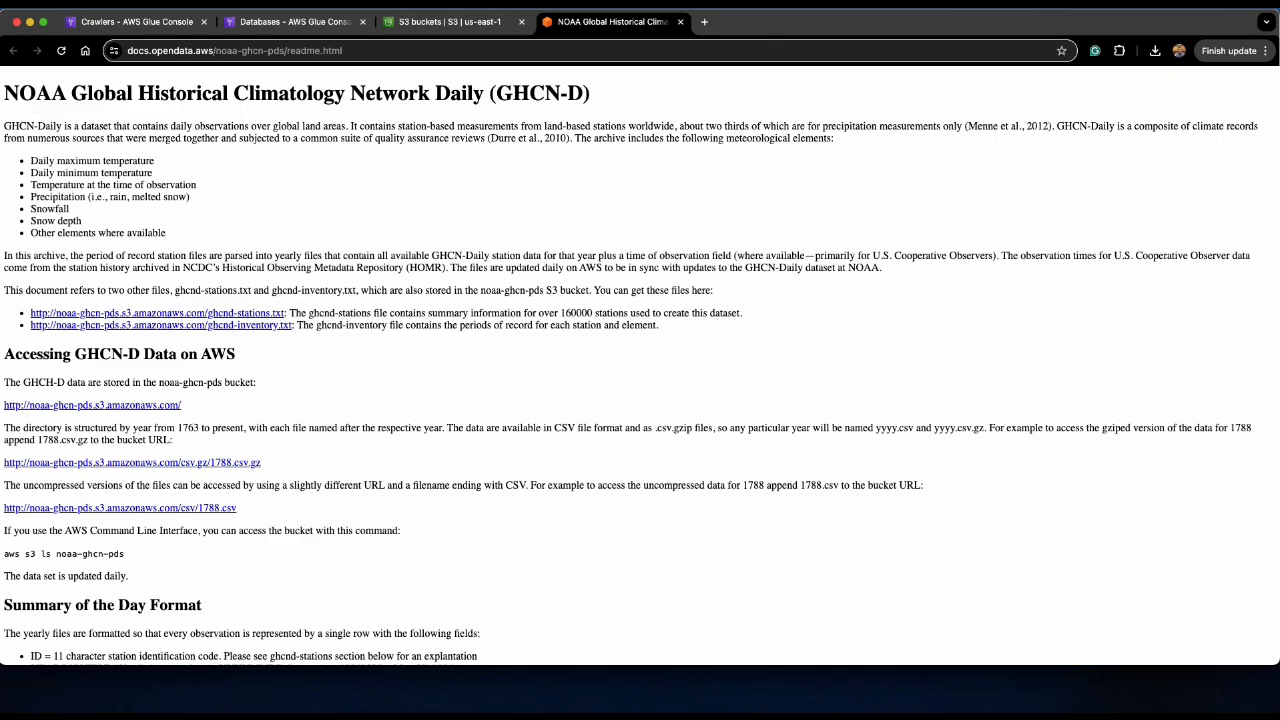
pyautogui.scroll(-5, 640, 366)
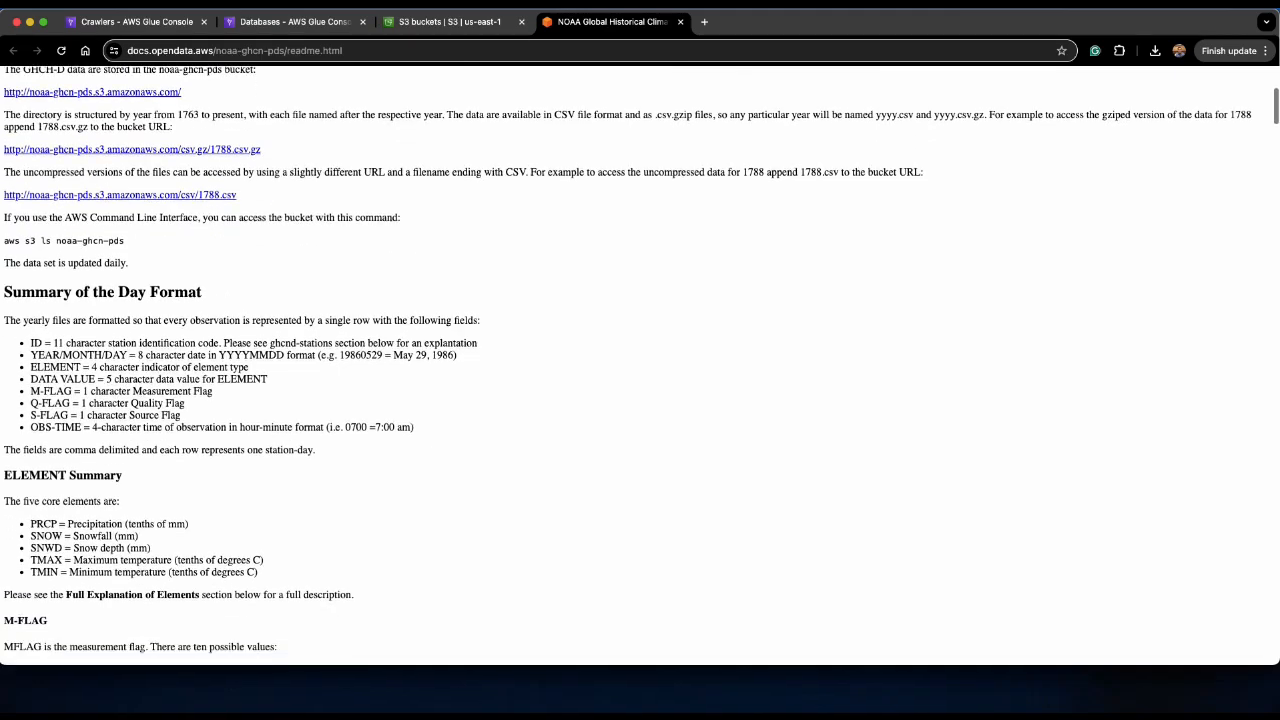
pyautogui.scroll(-1, 640, 366)
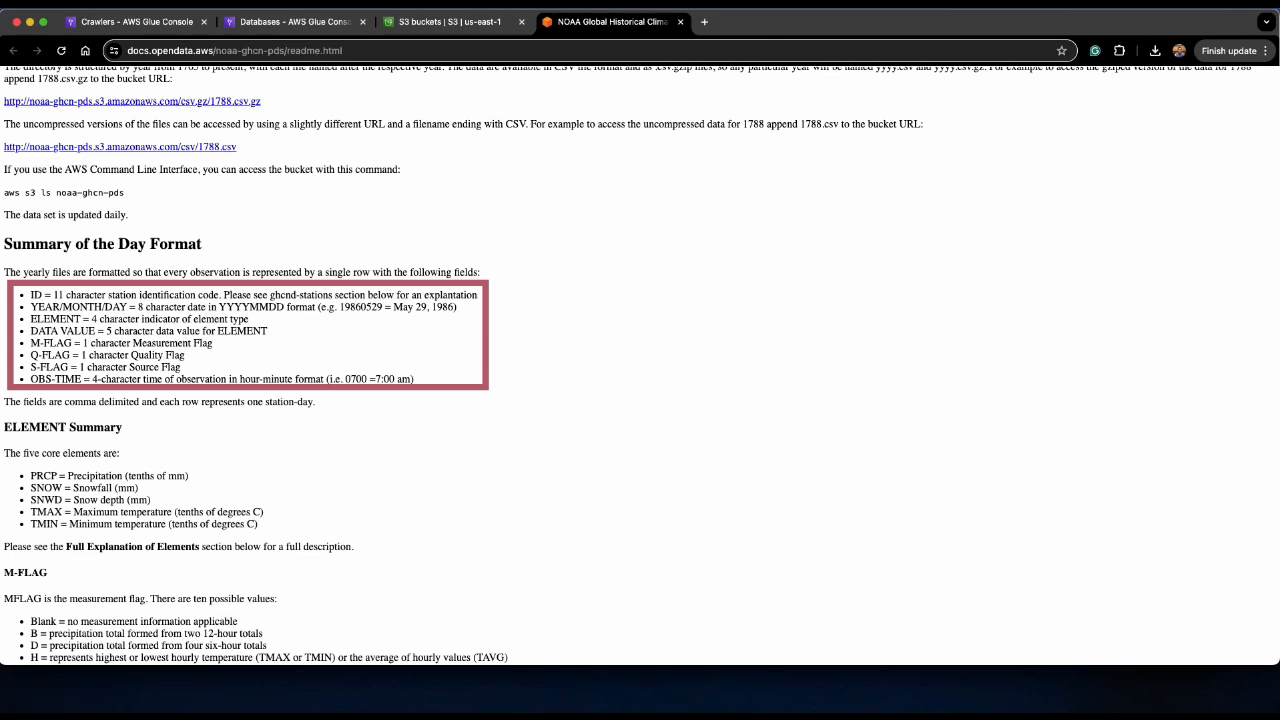
# Step: Return to the AWS Glue databases, open the by_year table in weatherdata, and examine its schema
pyautogui.click(262, 22)
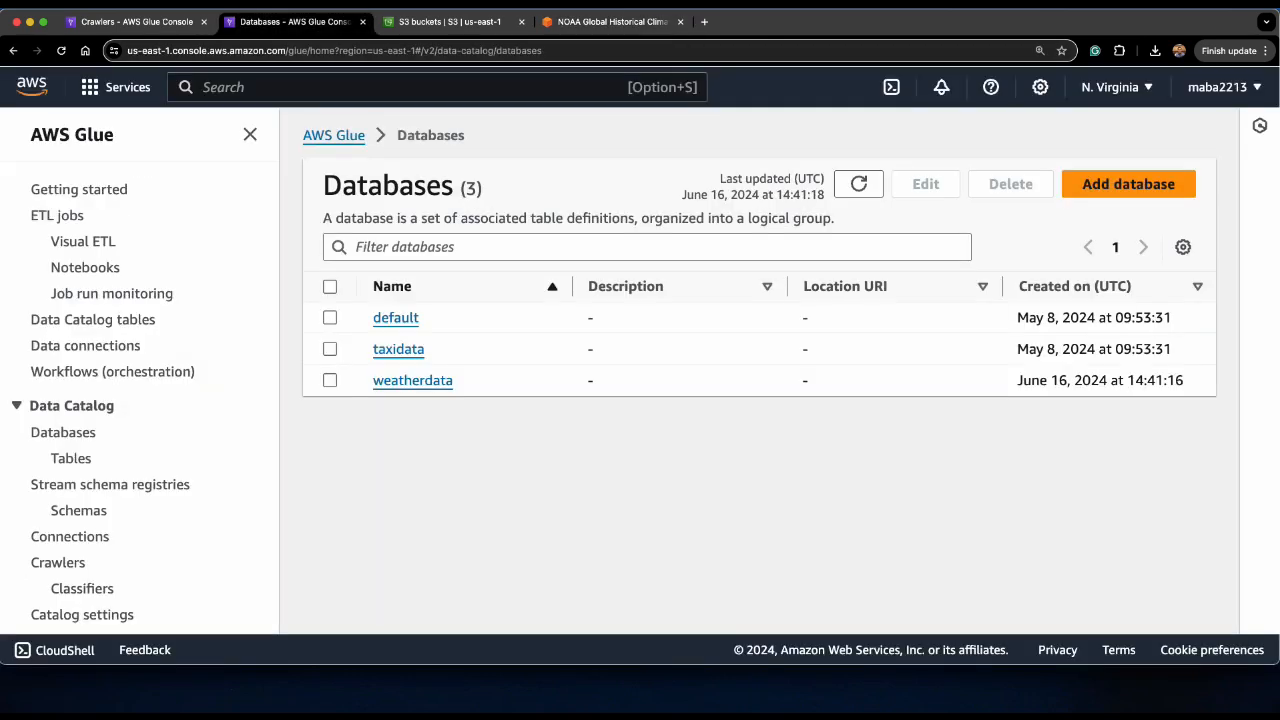
pyautogui.click(60, 457)
pyautogui.click(412, 380)
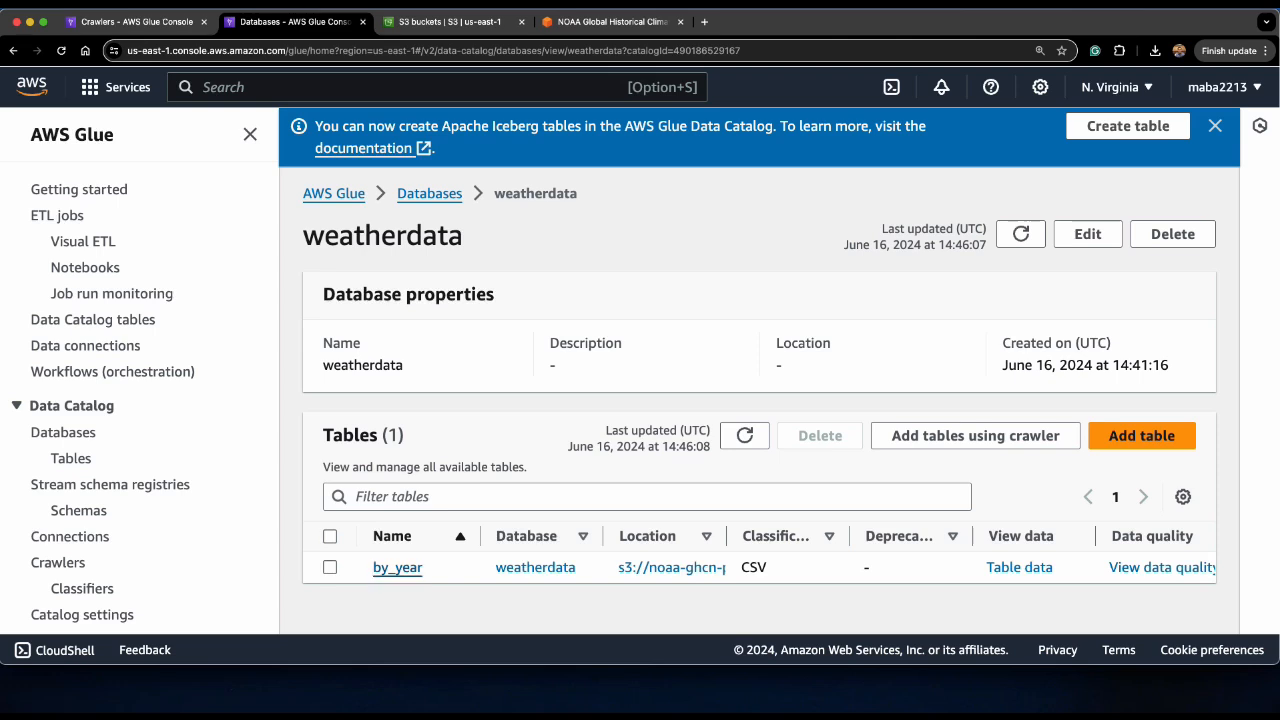
pyautogui.click(397, 567)
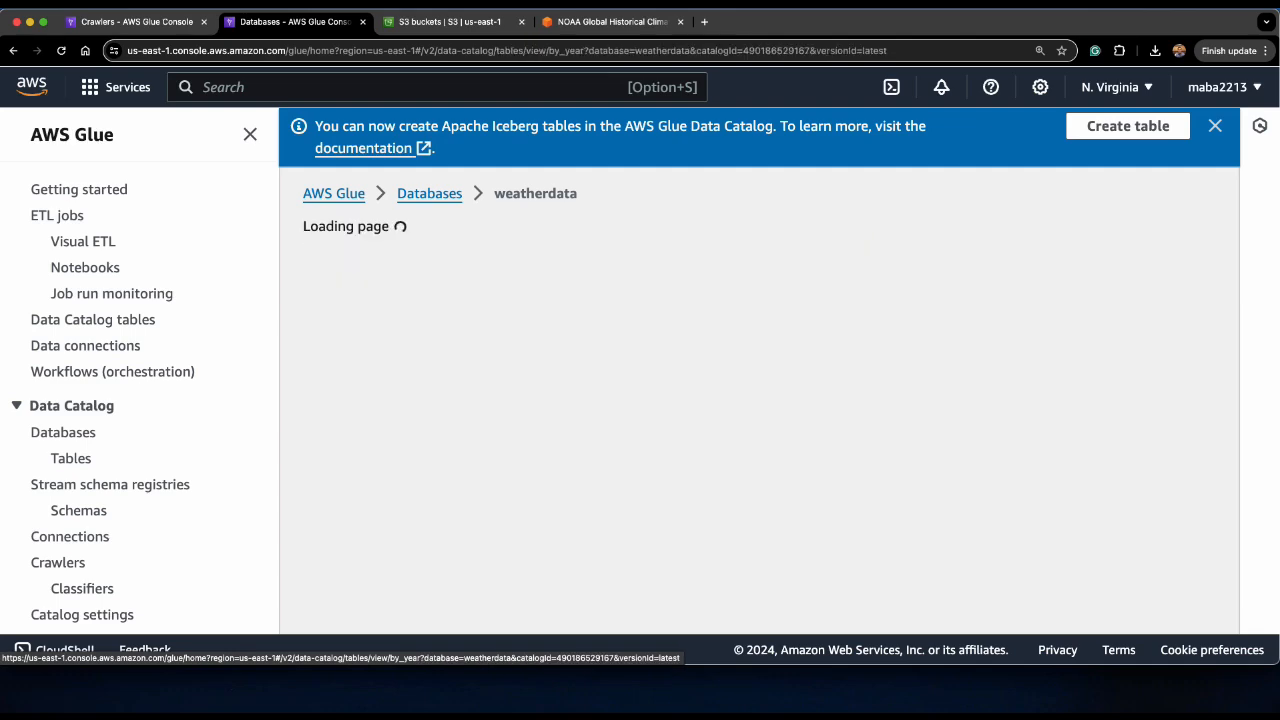
pyautogui.scroll(-5, 402, 571)
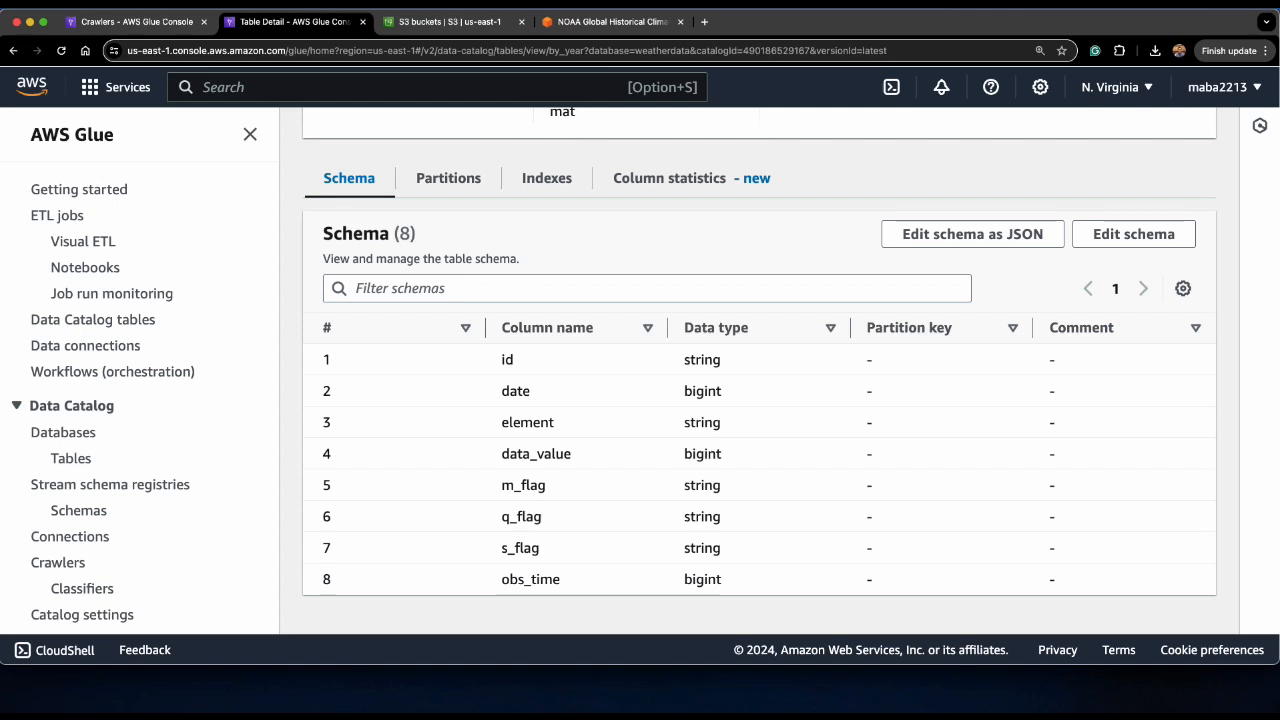
# Step: Compare the by_year schema columns with the field list in the NOAA readme, and return to the table details
pyautogui.click(612, 21)
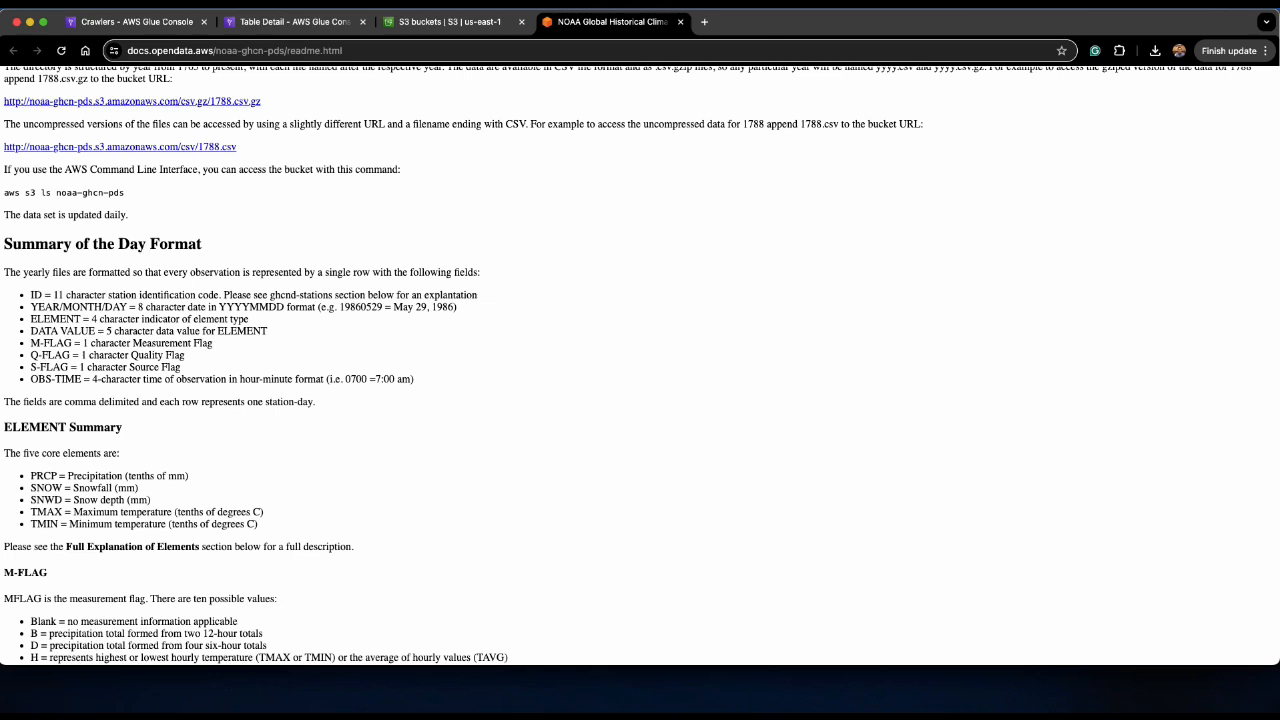
pyautogui.scroll(-1, 640, 365)
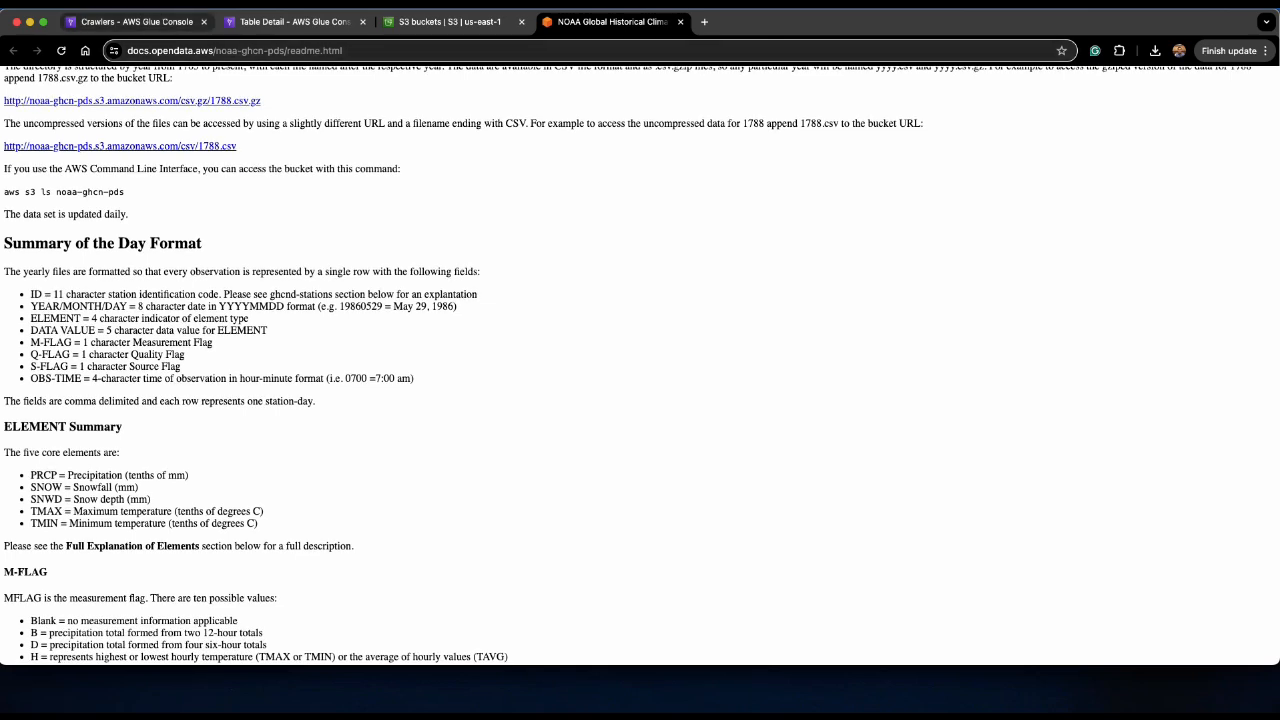
pyautogui.click(290, 21)
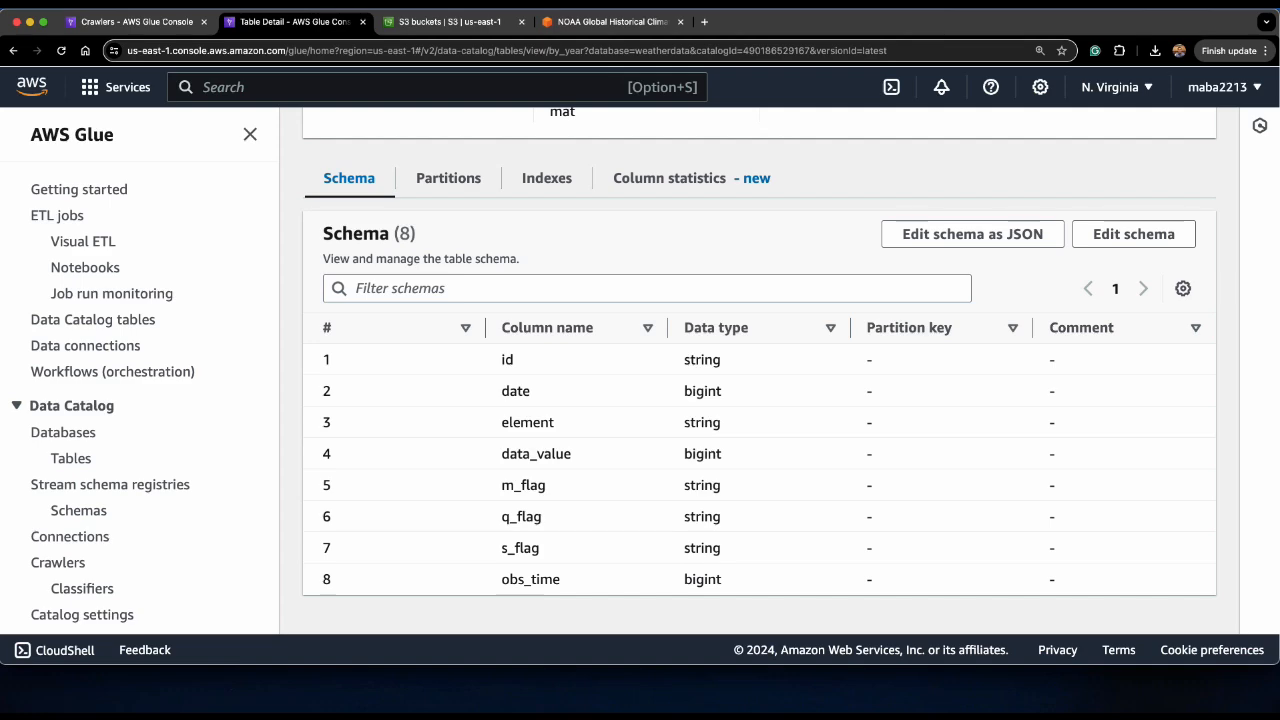
# Step: Open the schema of the by_year table for editing from its table details
pyautogui.scroll(3, 760, 370)
pyautogui.scroll(3, 760, 370)
pyautogui.click(1158, 144)
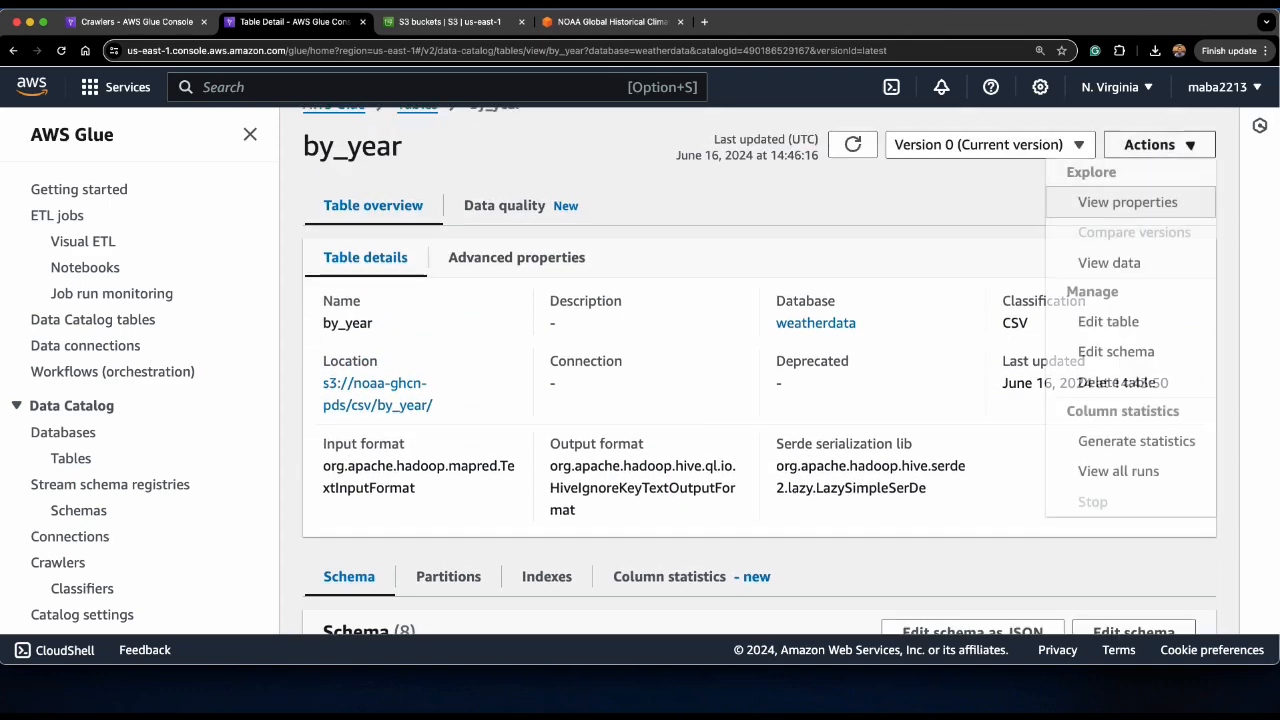
pyautogui.scroll(-3, 760, 370)
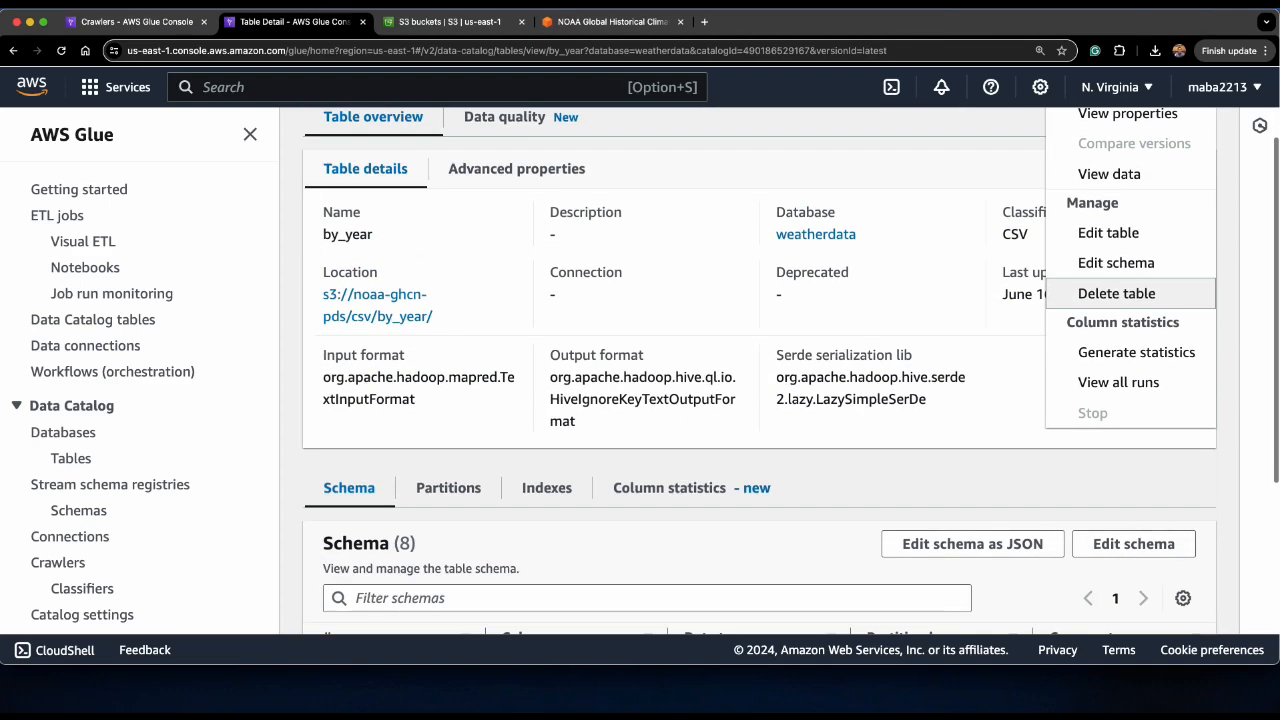
pyautogui.click(1133, 483)
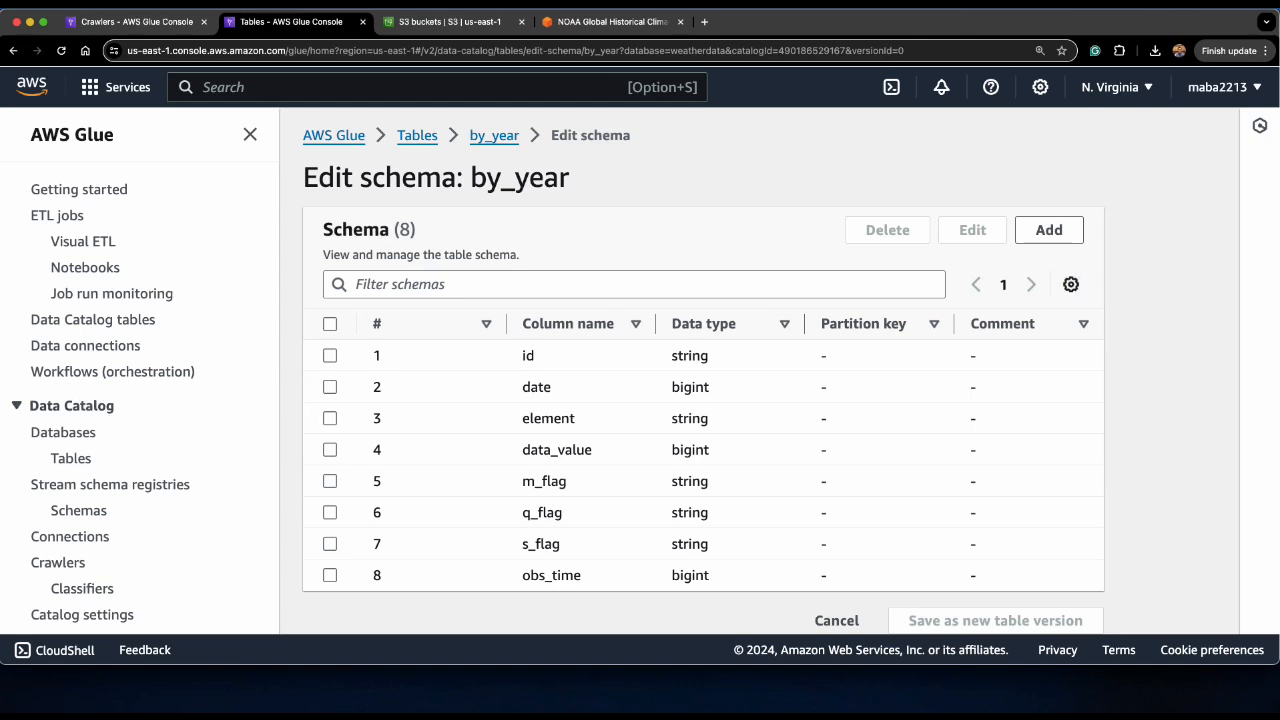
# Step: Rename the id column in the by_year schema to station and save the schema entry
pyautogui.click(329, 355)
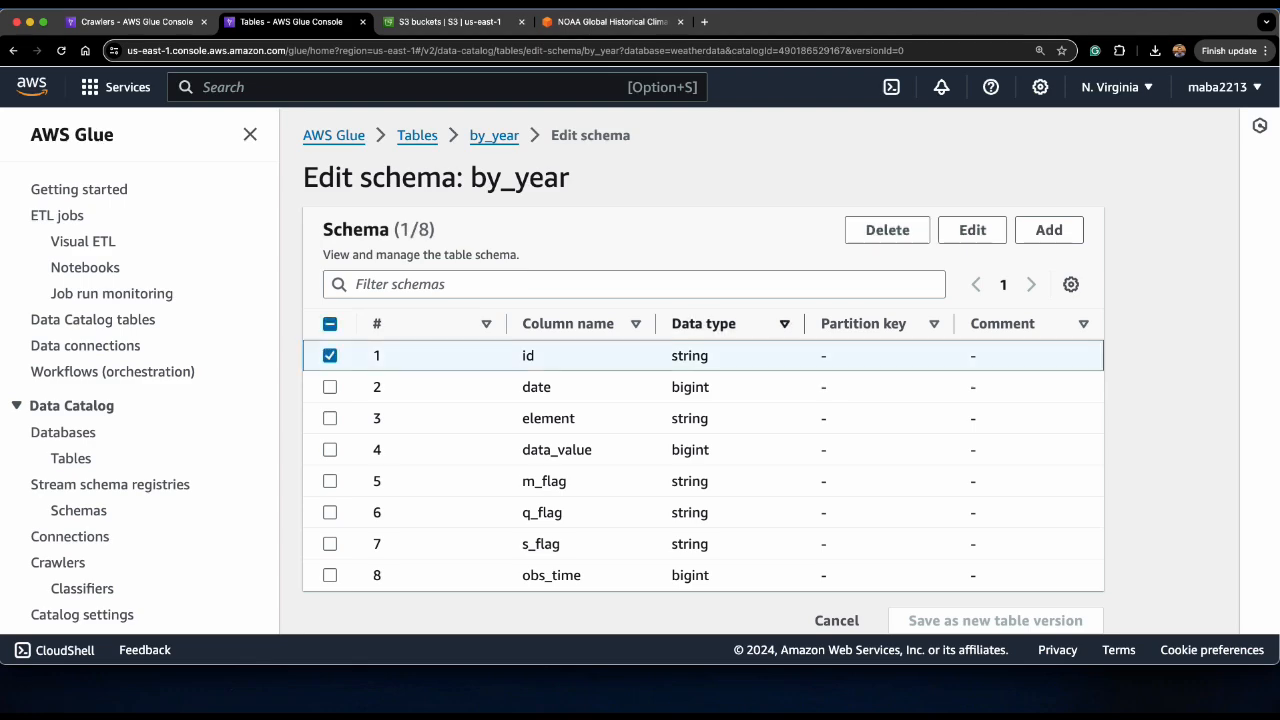
pyautogui.click(971, 229)
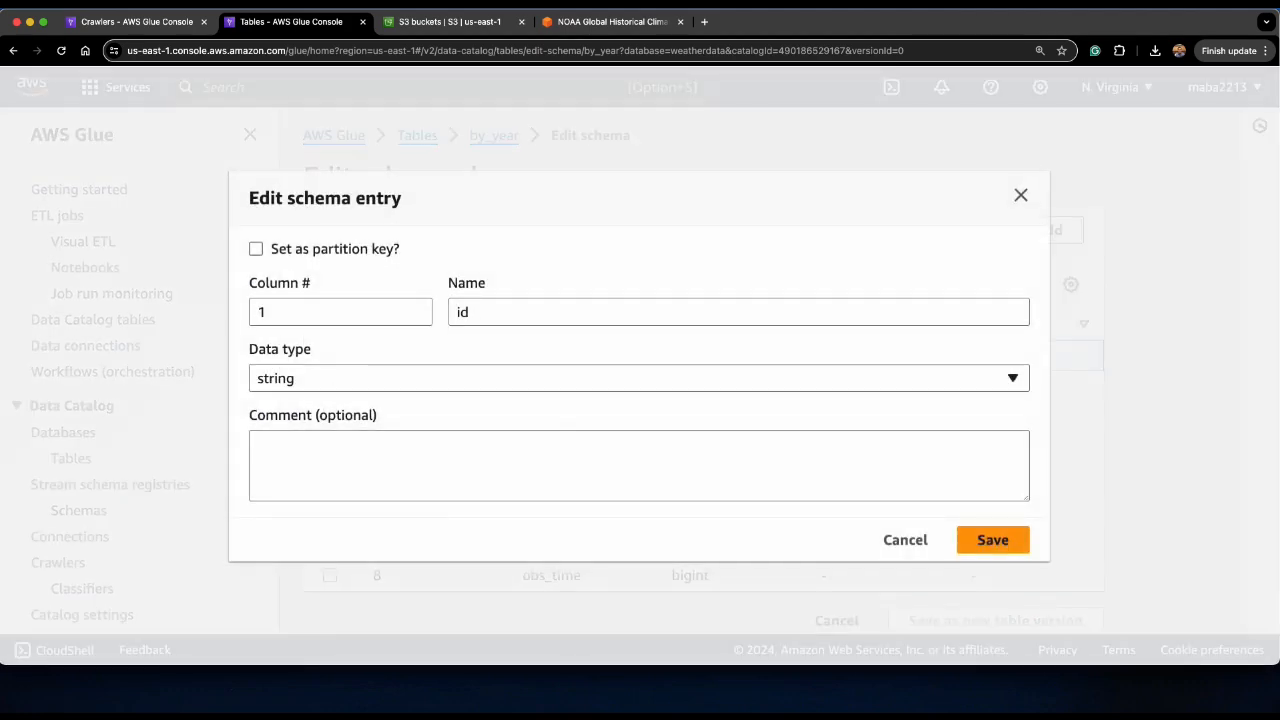
pyautogui.doubleClick(462, 312)
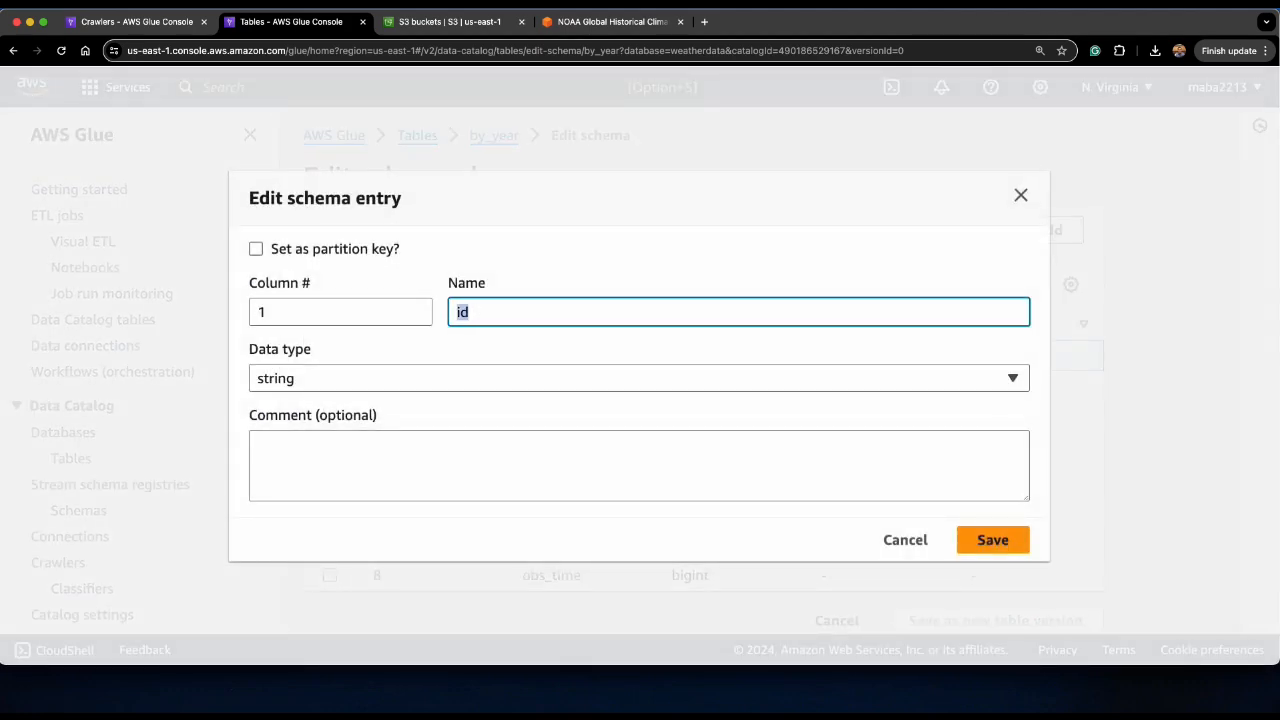
pyautogui.write('statu')
pyautogui.press('BackSpace')
pyautogui.write('ion')
pyautogui.click(992, 539)
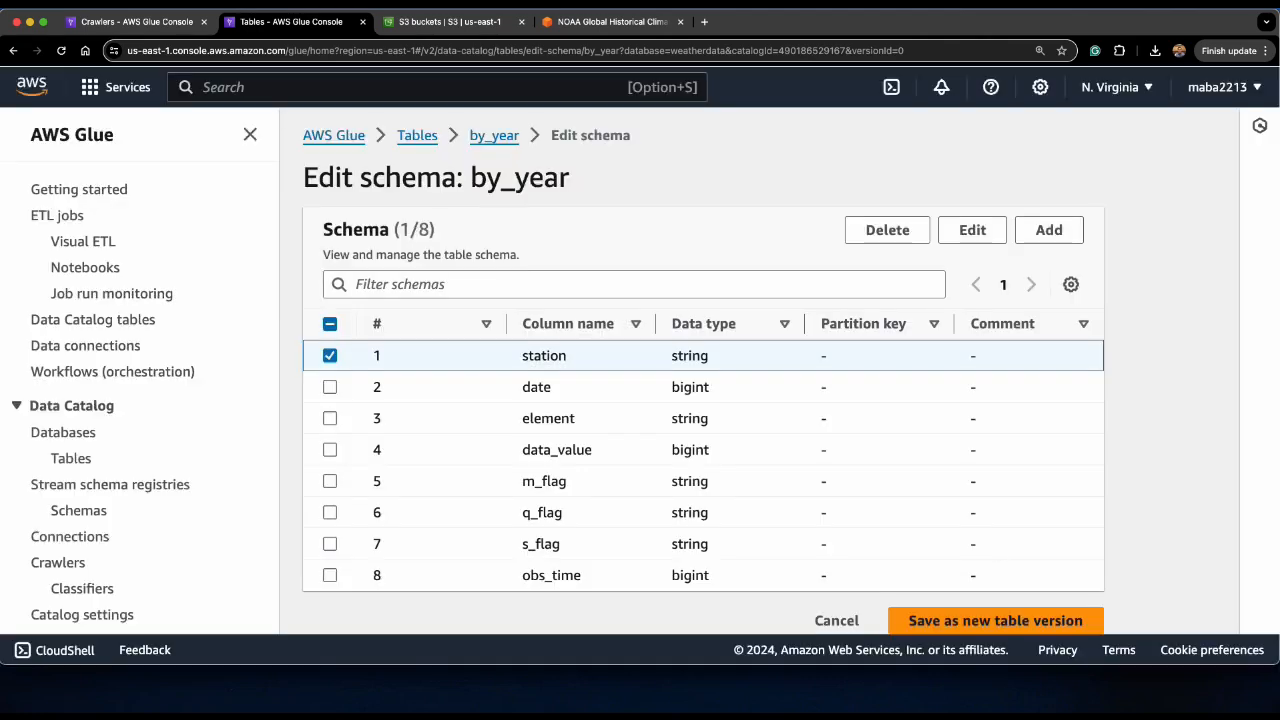
# Step: Rename the element column in the by_year schema to type and save the schema entry
pyautogui.click(329, 355)
pyautogui.click(329, 387)
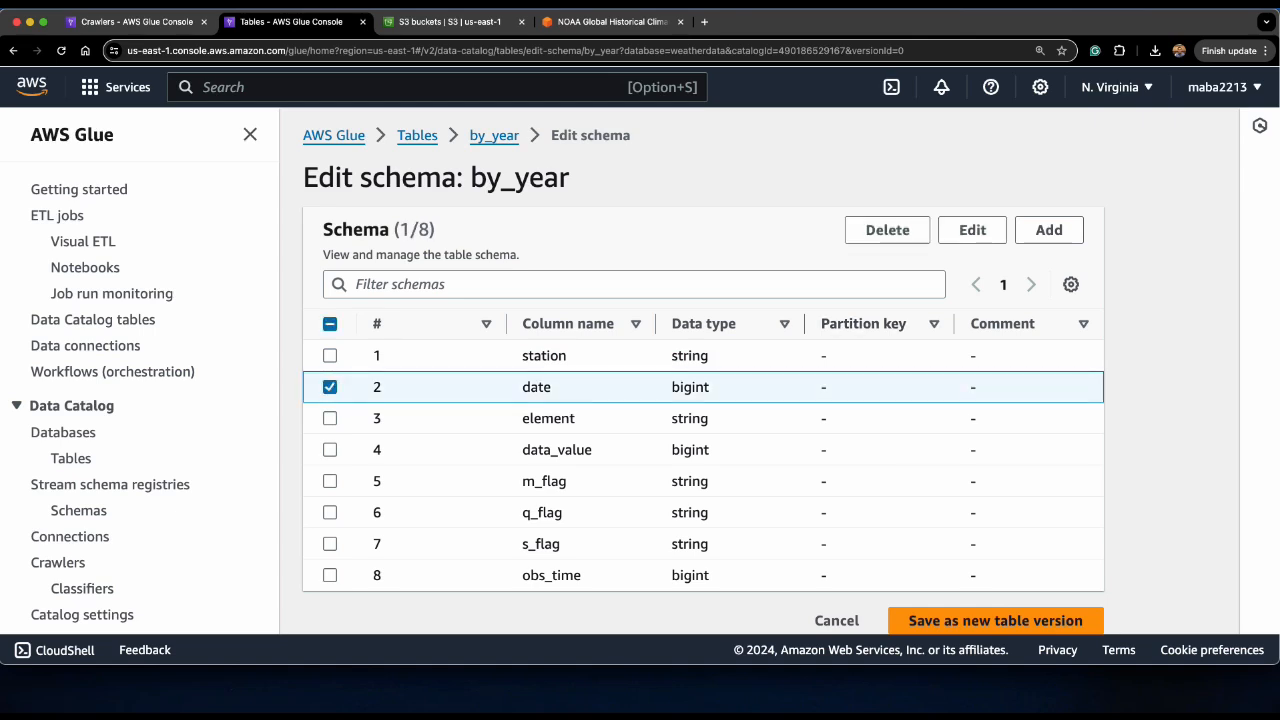
pyautogui.click(329, 387)
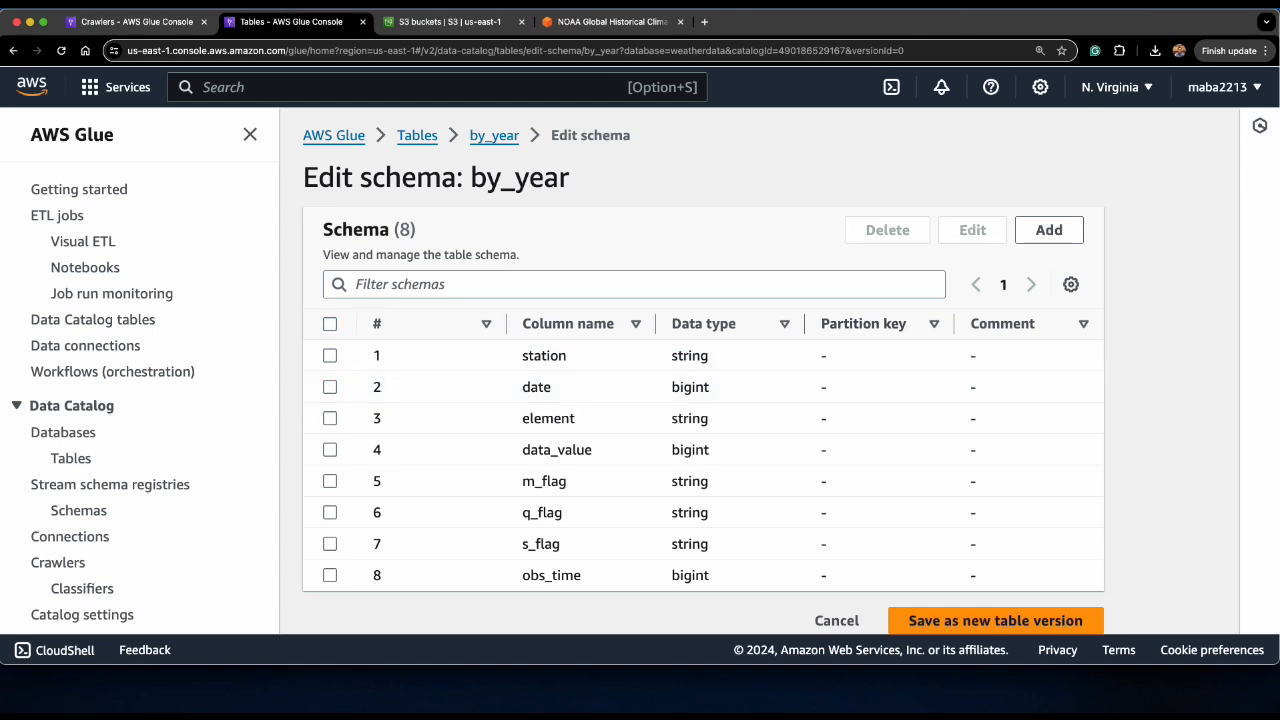
pyautogui.click(330, 418)
pyautogui.click(972, 230)
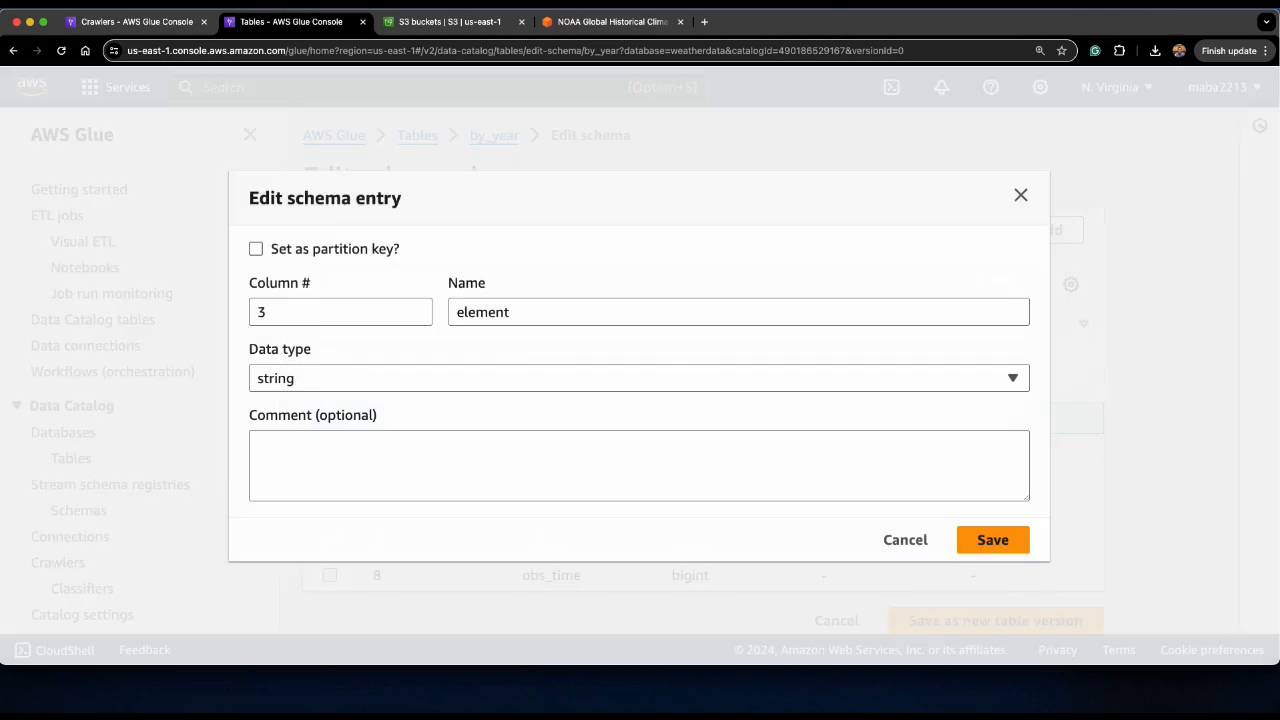
pyautogui.doubleClick(483, 312)
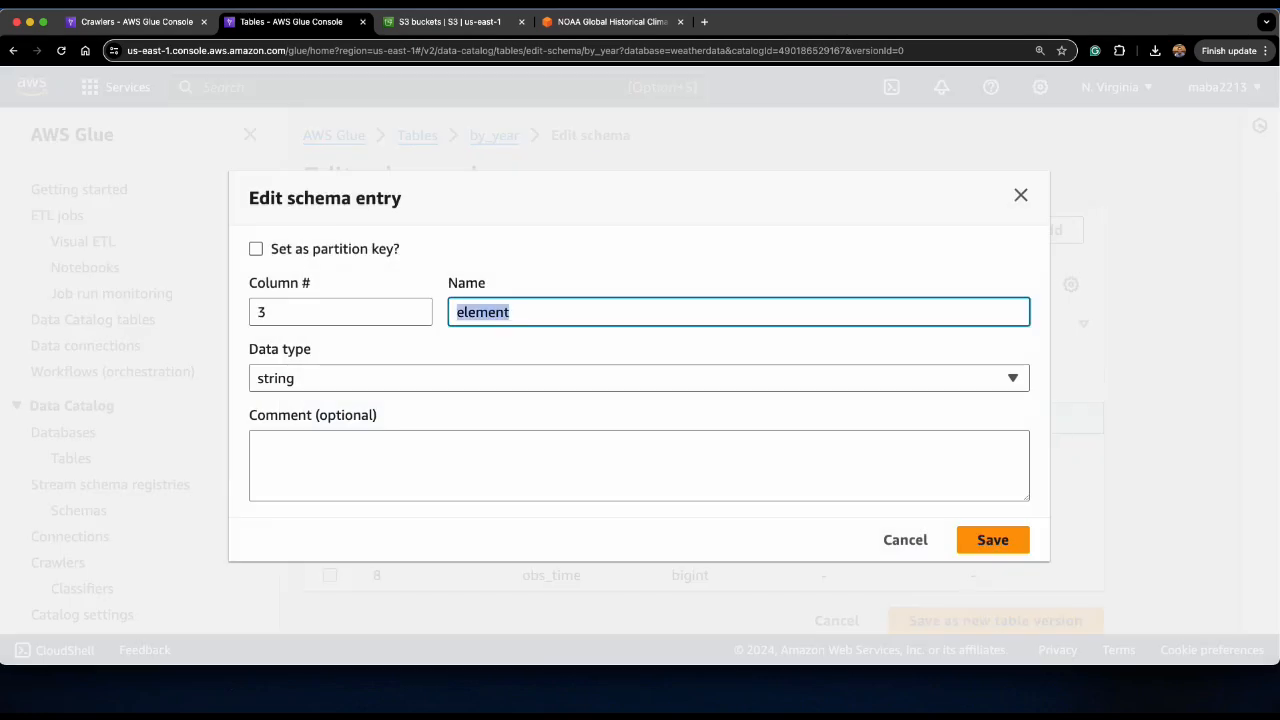
pyautogui.write('type')
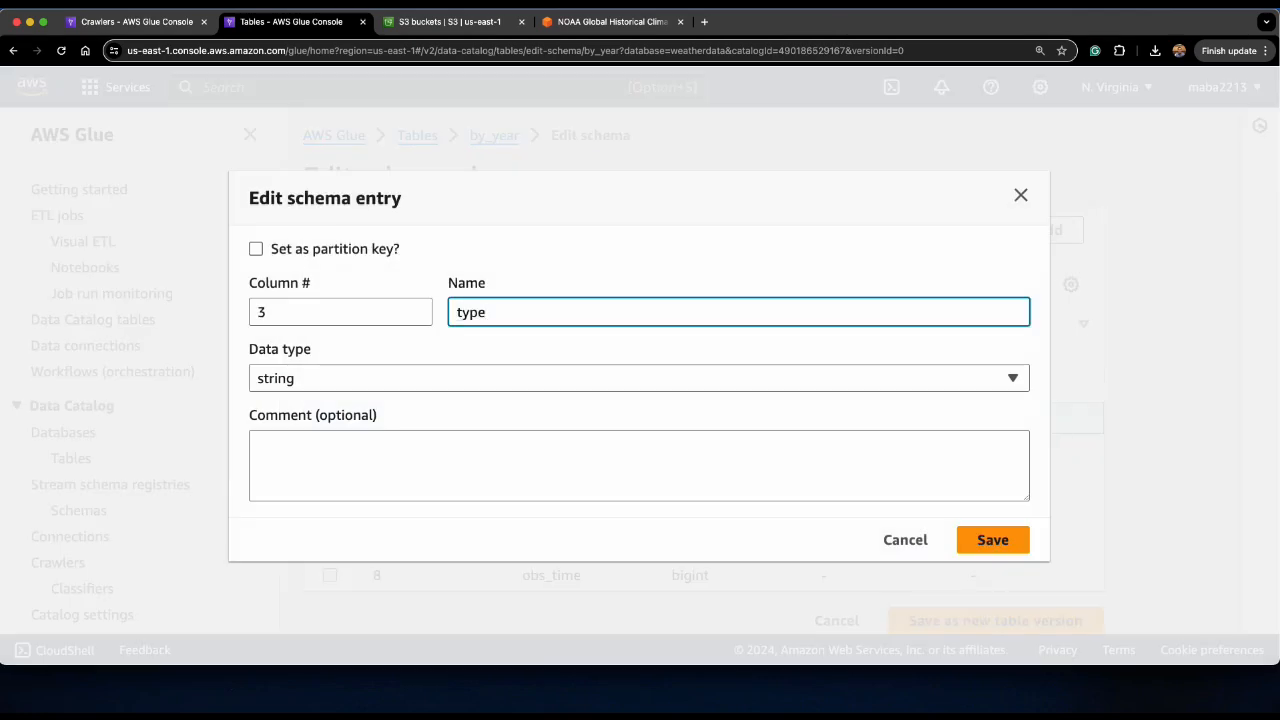
pyautogui.click(992, 540)
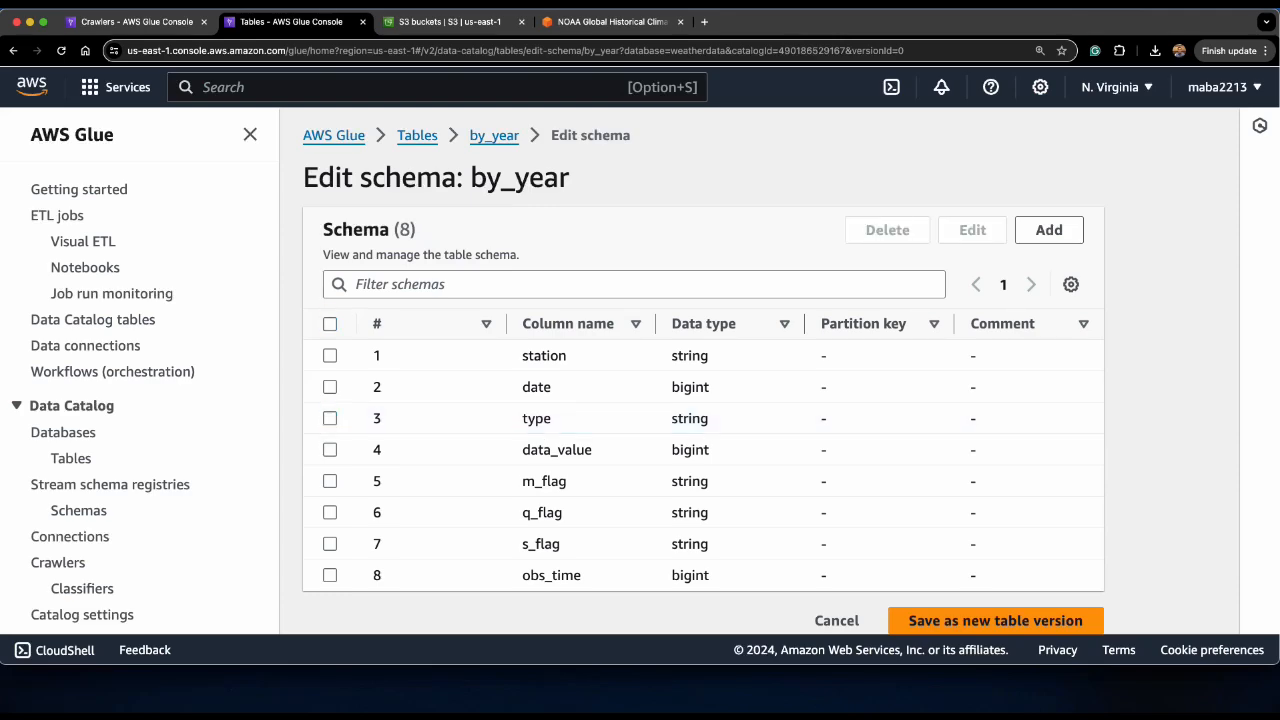
# Step: Rename the data_value column to observation and save the schema entry
pyautogui.click(331, 449)
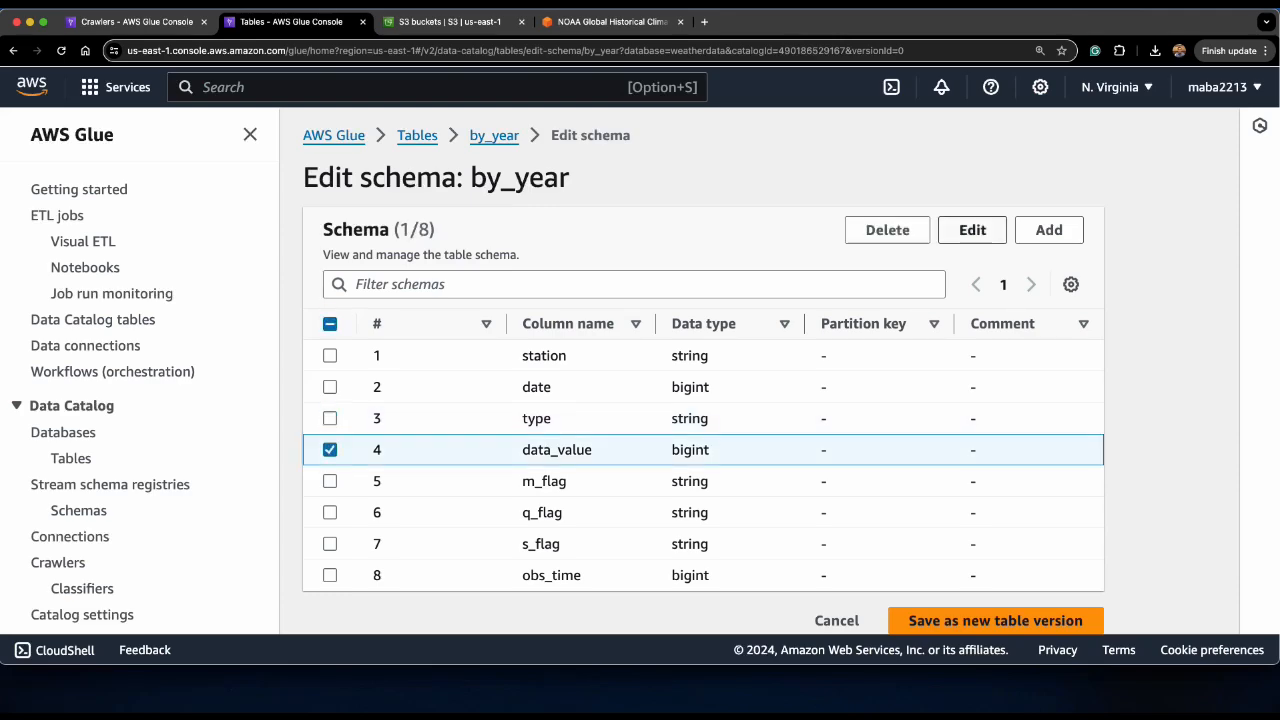
pyautogui.click(972, 230)
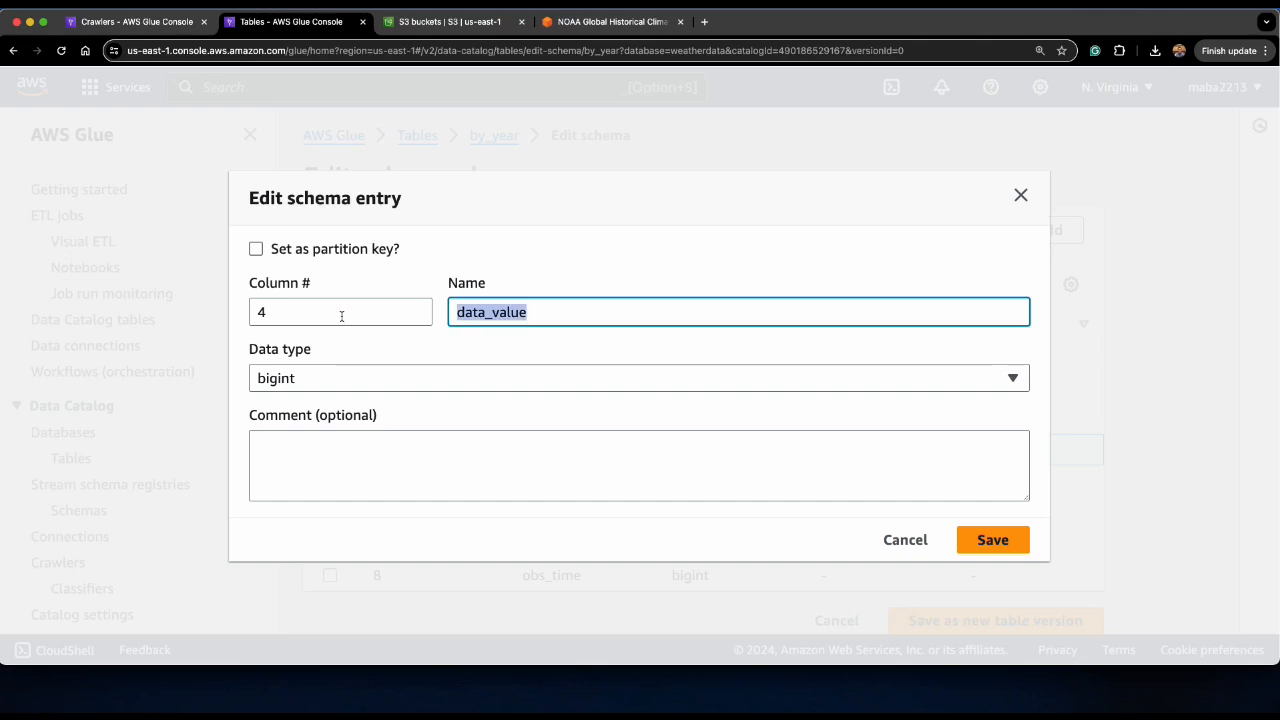
pyautogui.write('o')
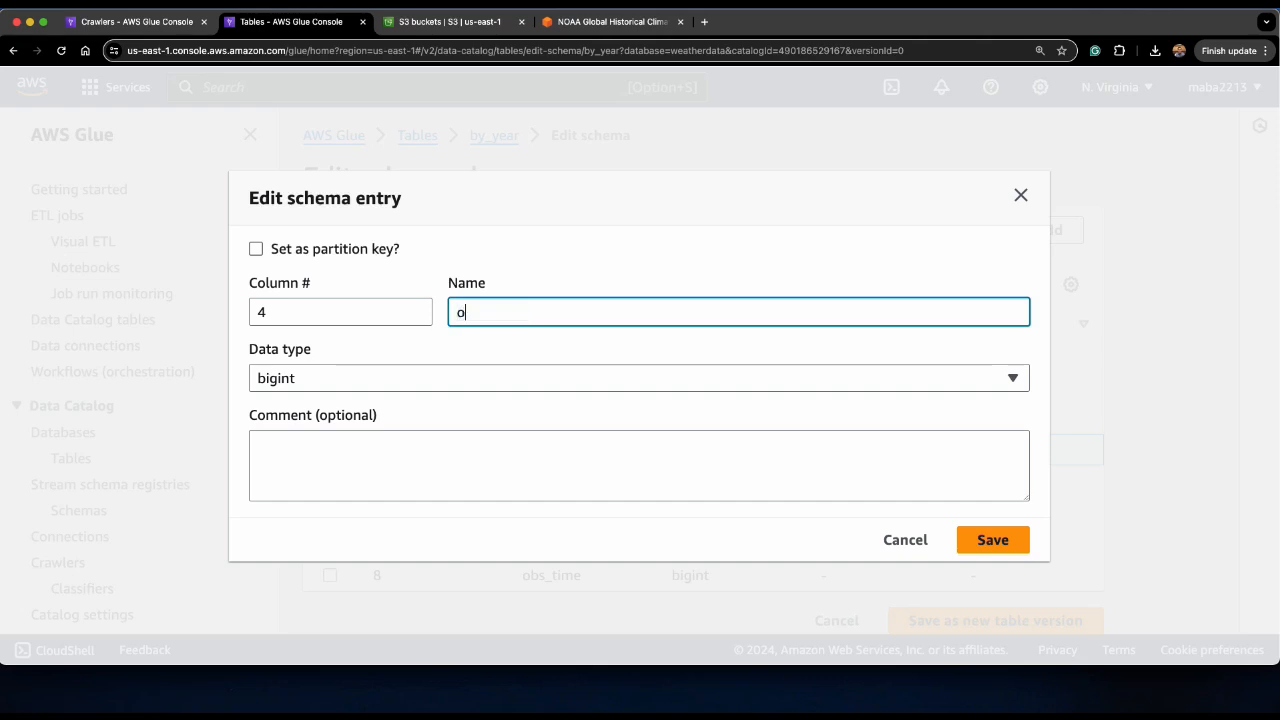
pyautogui.write('bservation')
pyautogui.click(993, 540)
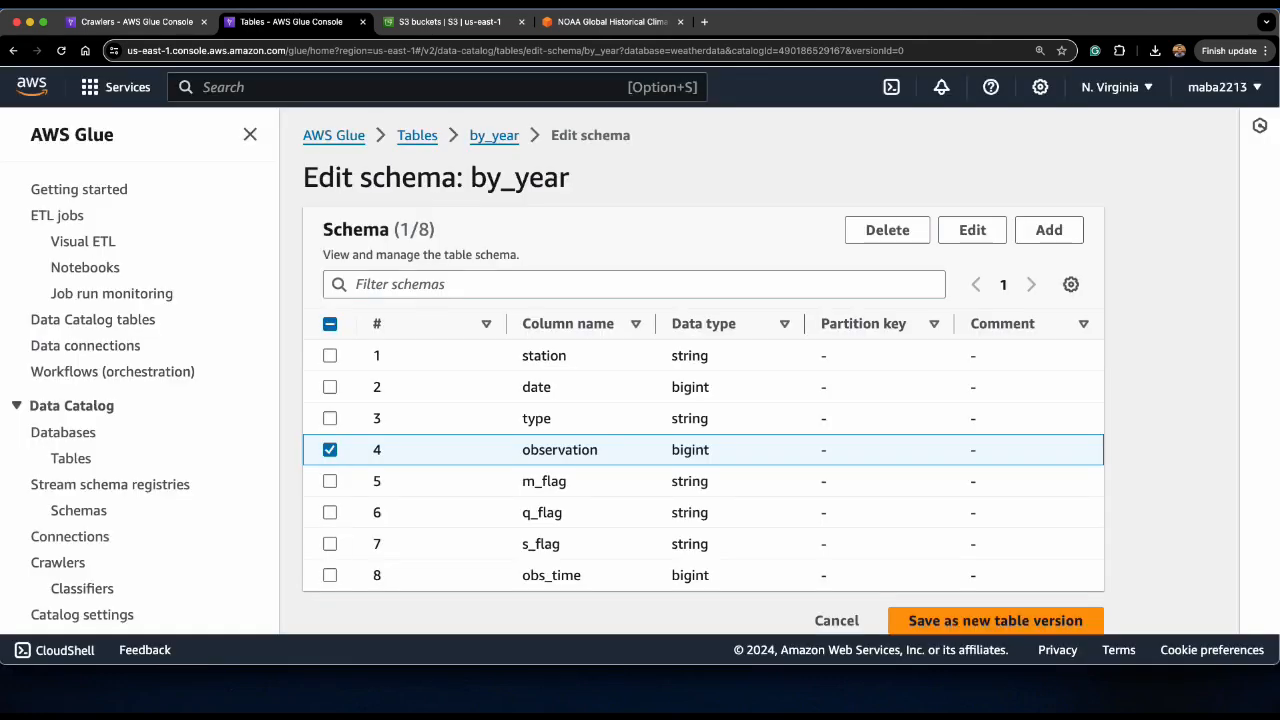
# Step: Rename the m_flag column to mflag and save the schema entry
pyautogui.click(330, 450)
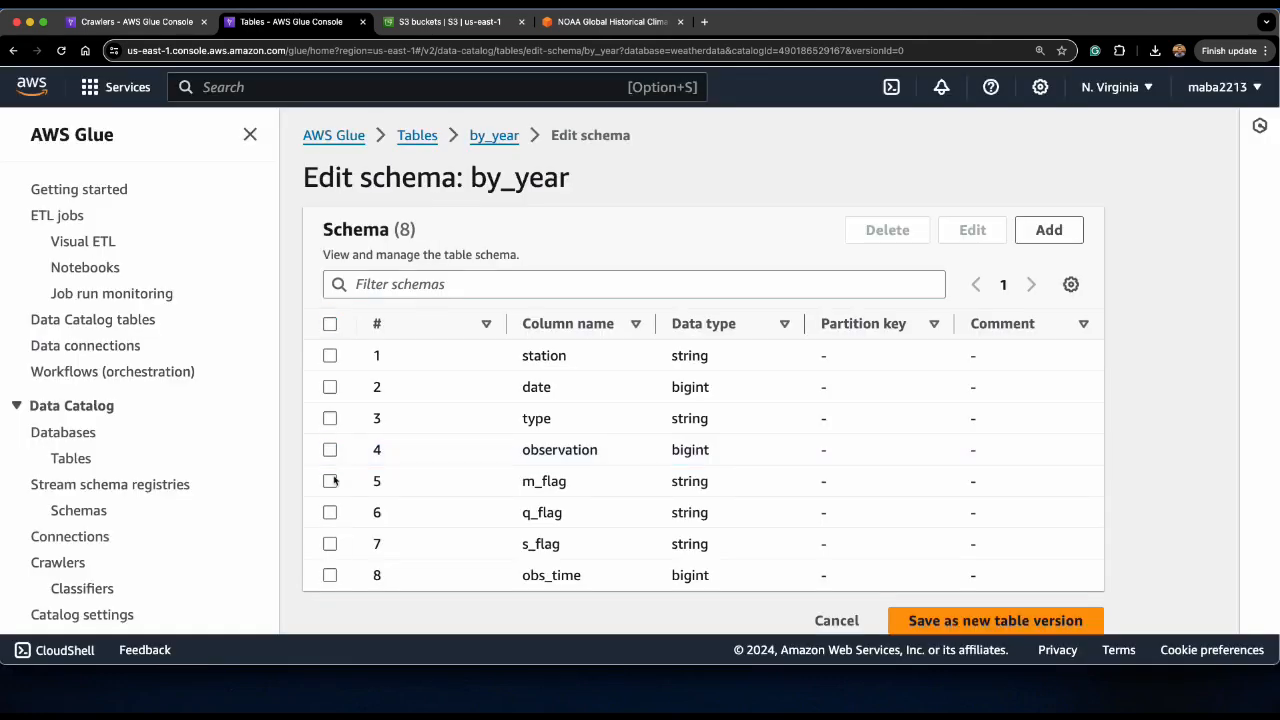
pyautogui.click(330, 481)
pyautogui.click(972, 230)
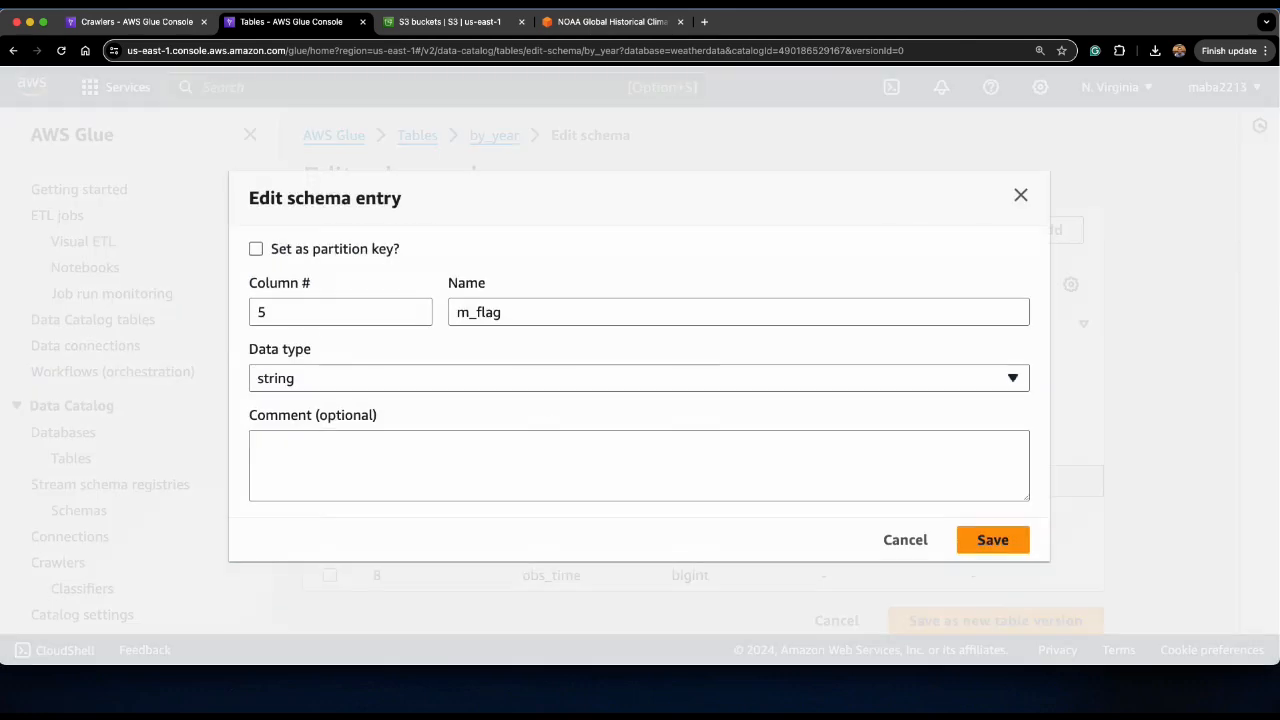
pyautogui.click(476, 313)
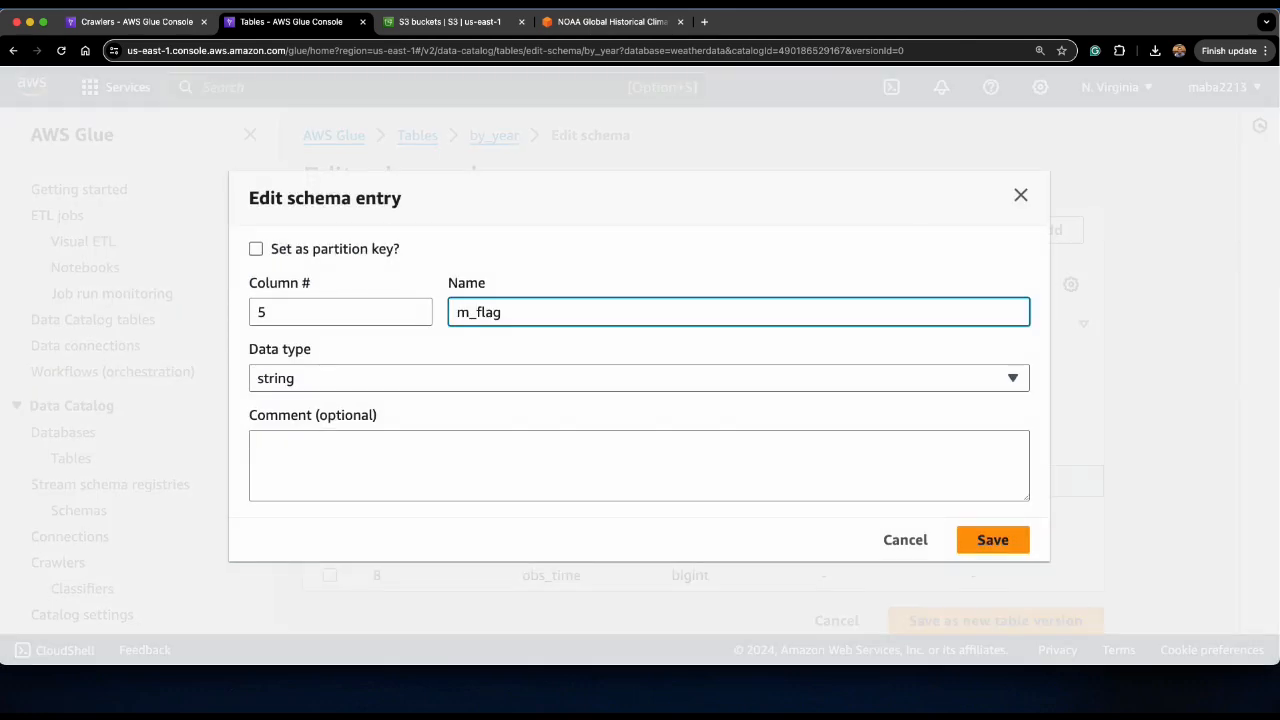
pyautogui.press('BackSpace')
pyautogui.click(993, 540)
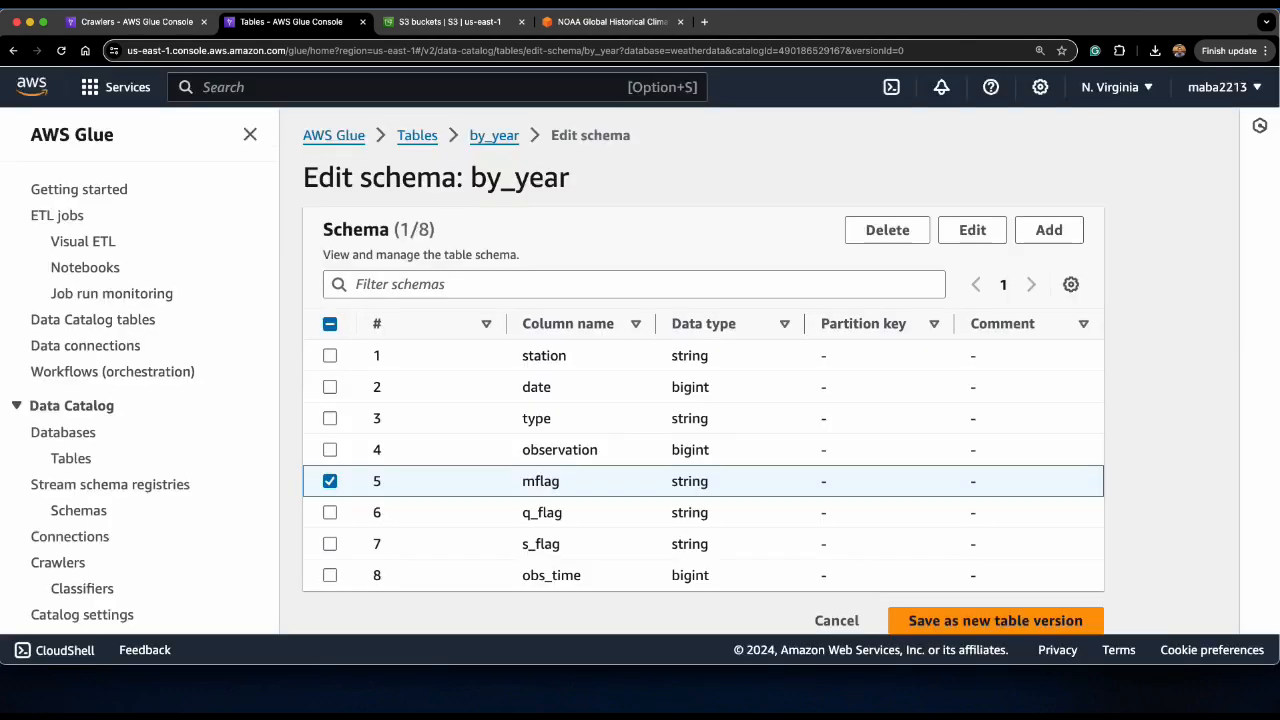
# Step: Rename the q_flag column to qflag and save the schema entry
pyautogui.click(329, 481)
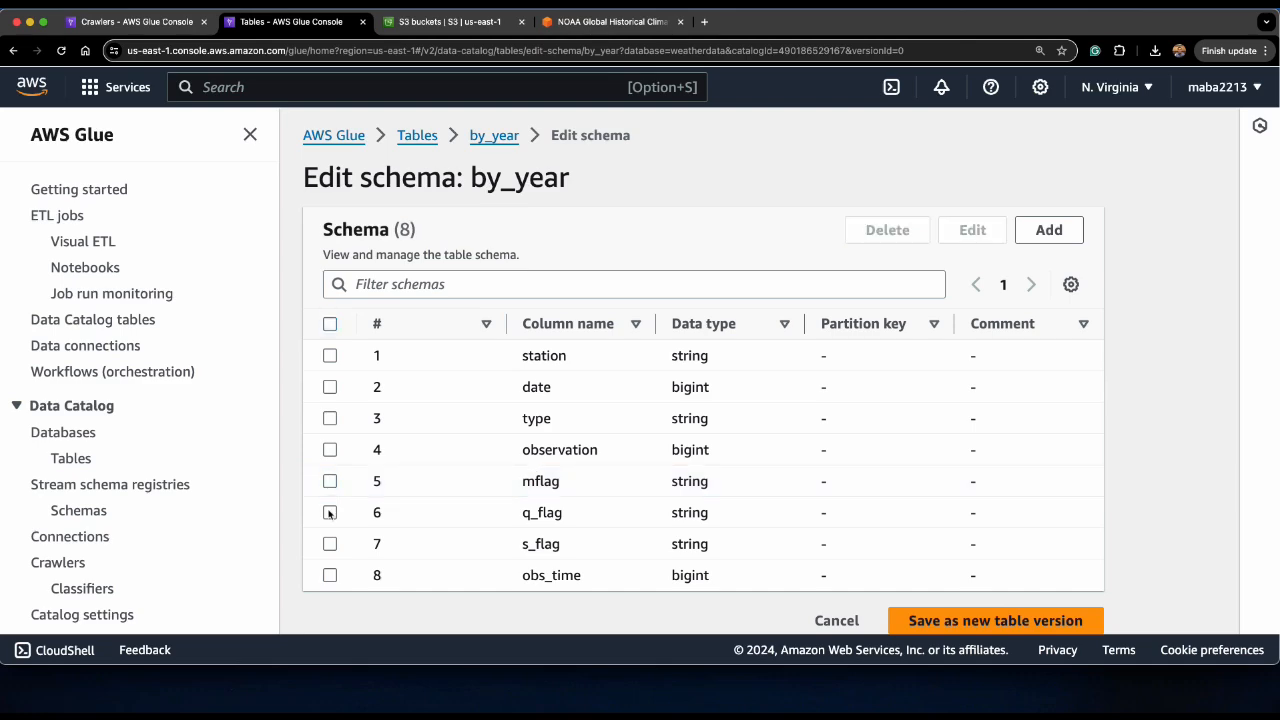
pyautogui.click(329, 512)
pyautogui.click(972, 230)
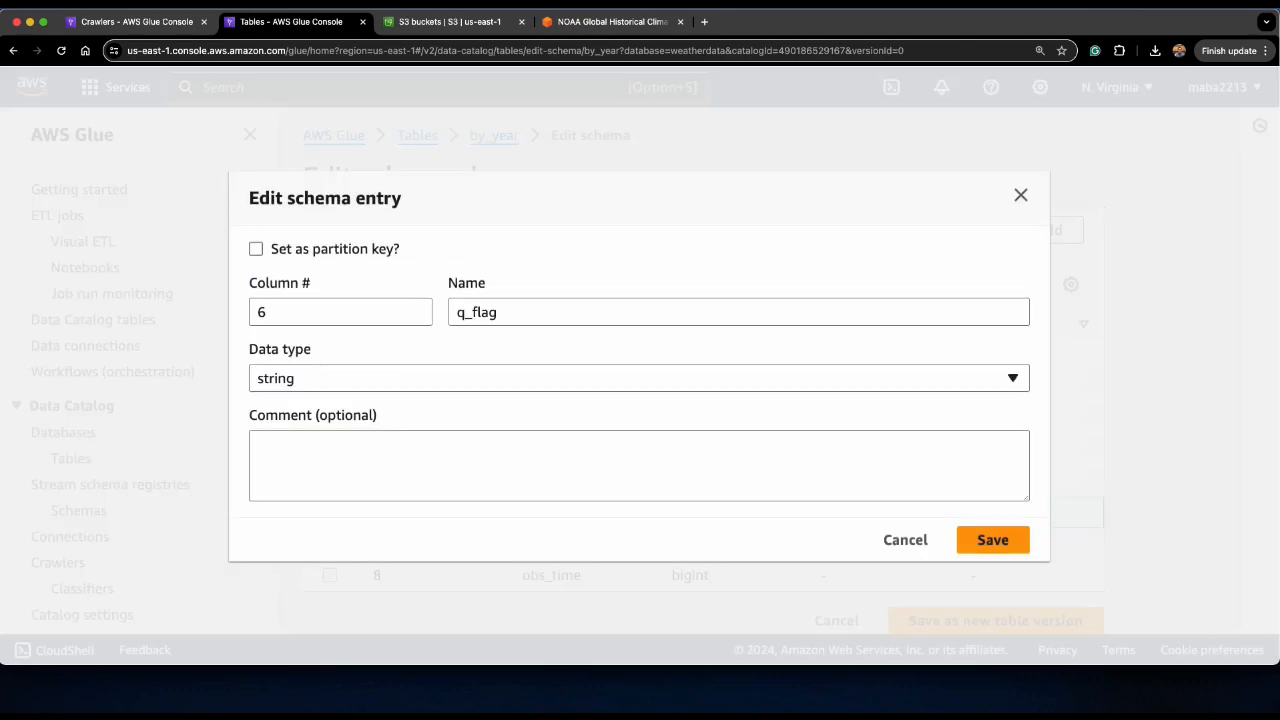
pyautogui.click(477, 313)
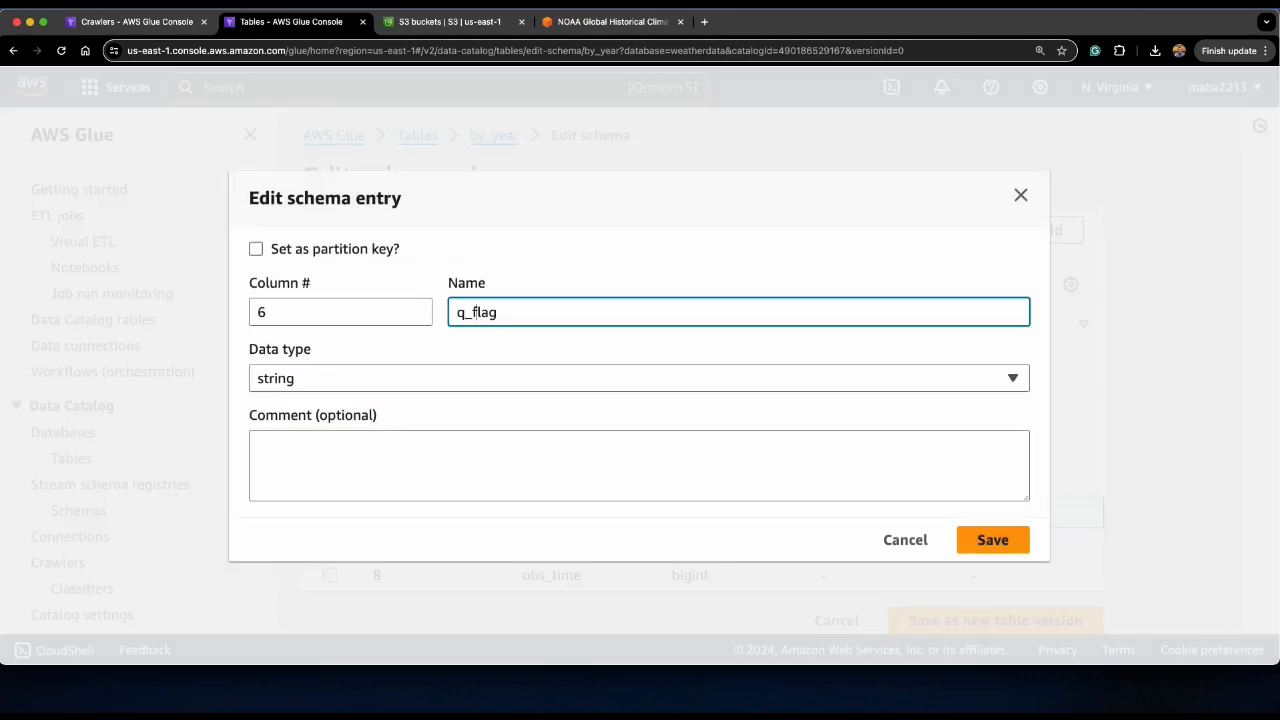
pyautogui.press('BackSpace')
pyautogui.click(1000, 543)
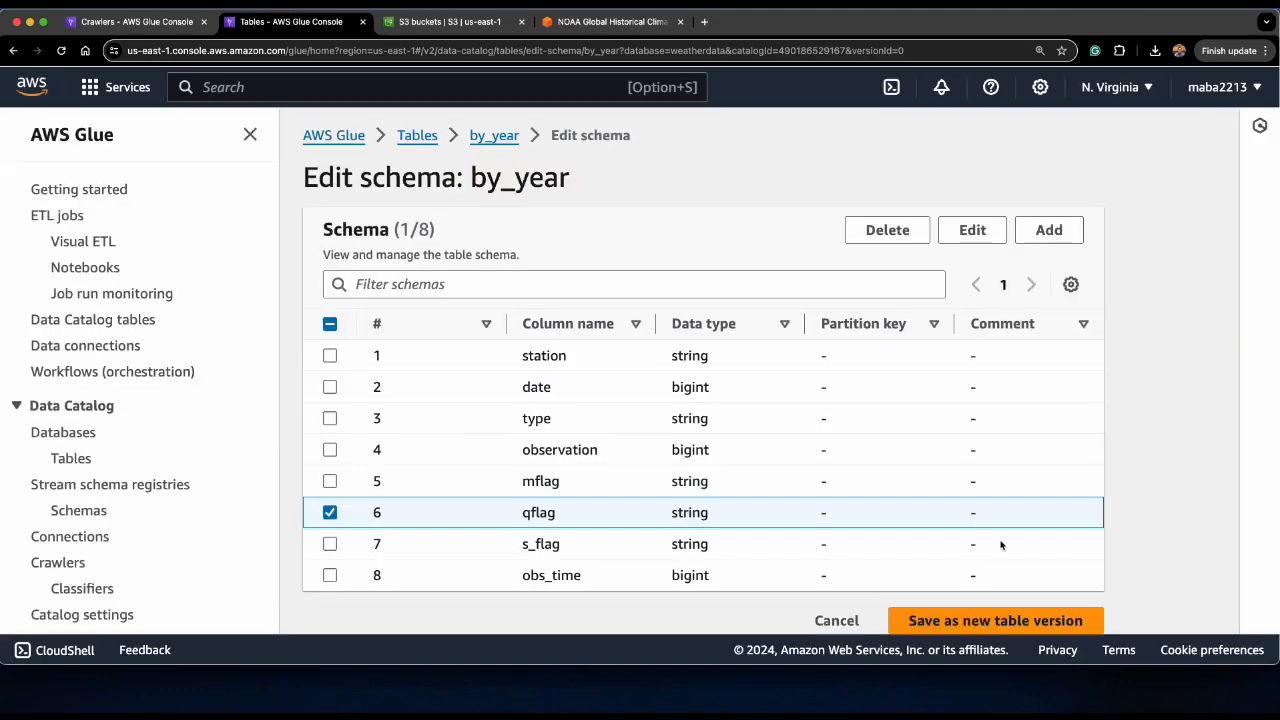
# Step: Rename the s_flag column to sflag and save the schema entry
pyautogui.click(330, 512)
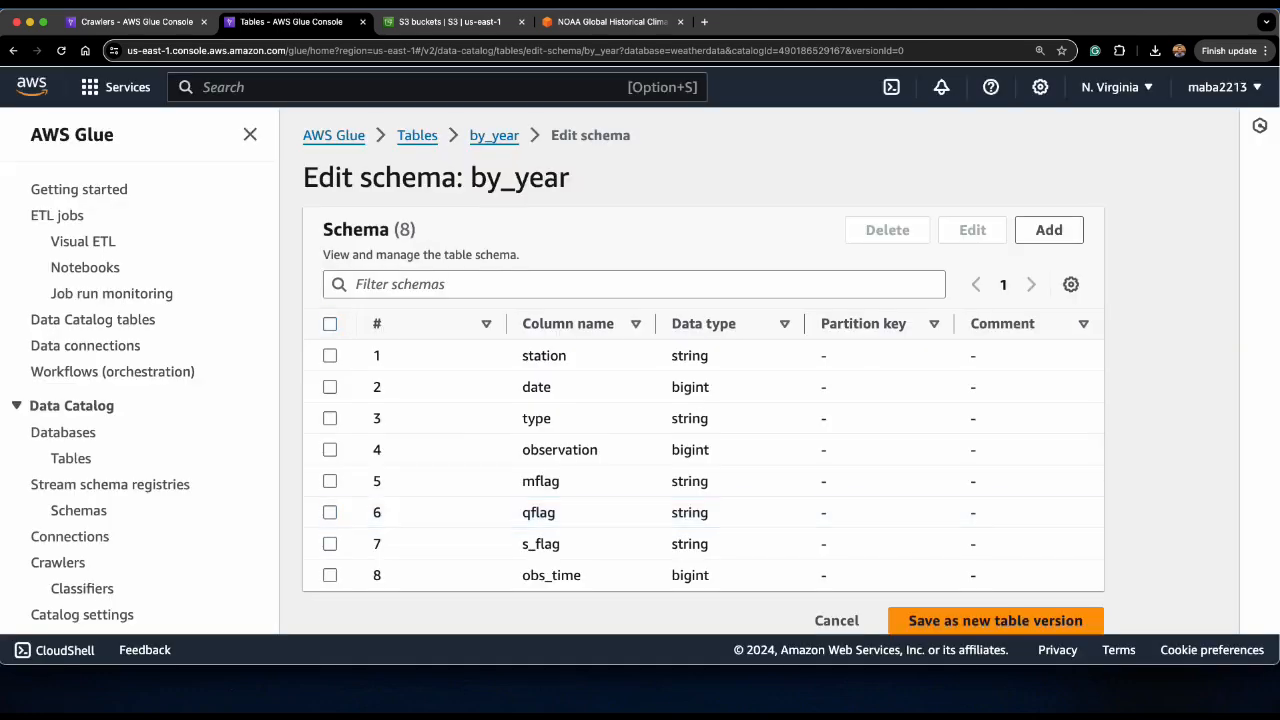
pyautogui.click(330, 544)
pyautogui.click(972, 230)
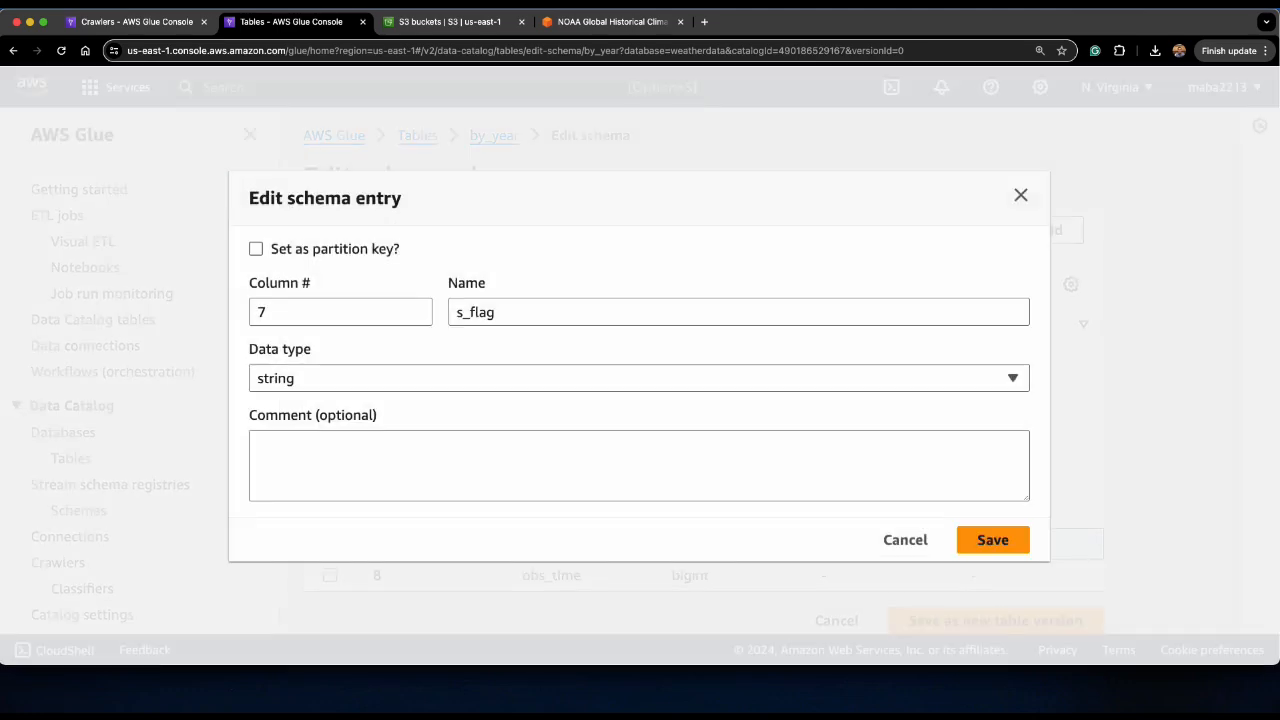
pyautogui.click(475, 312)
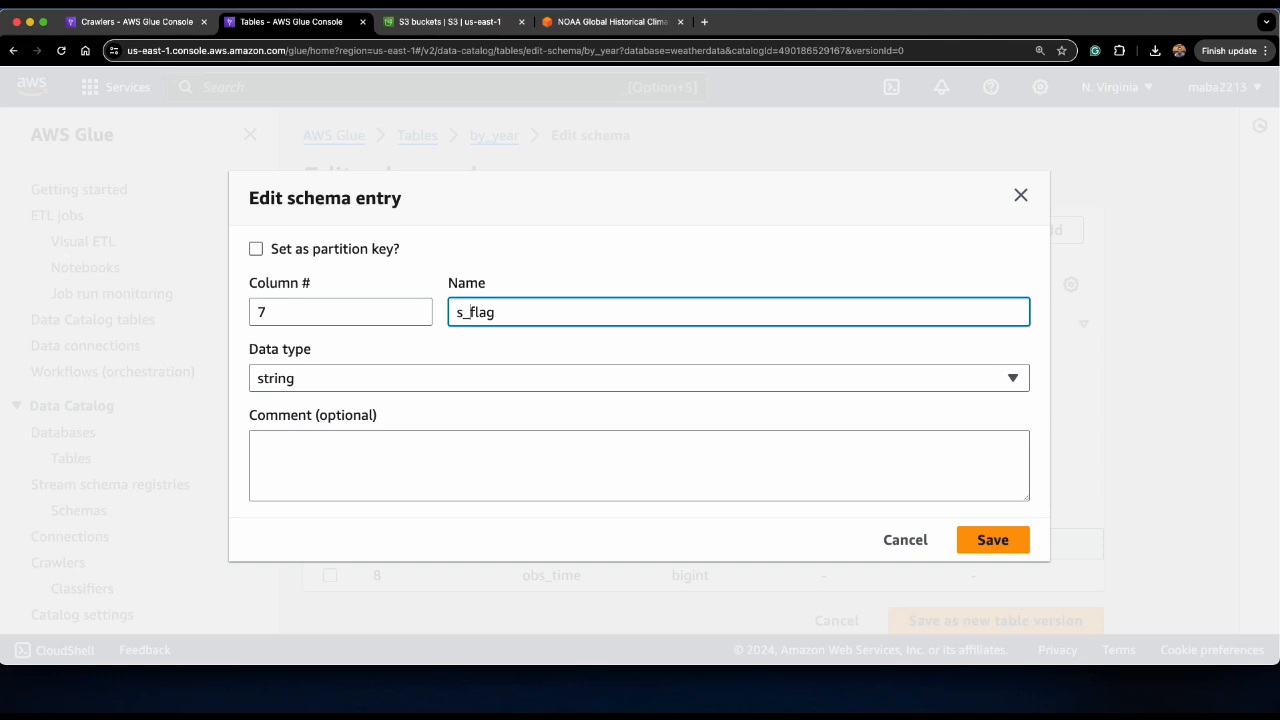
pyautogui.press('BackSpace')
pyautogui.click(975, 540)
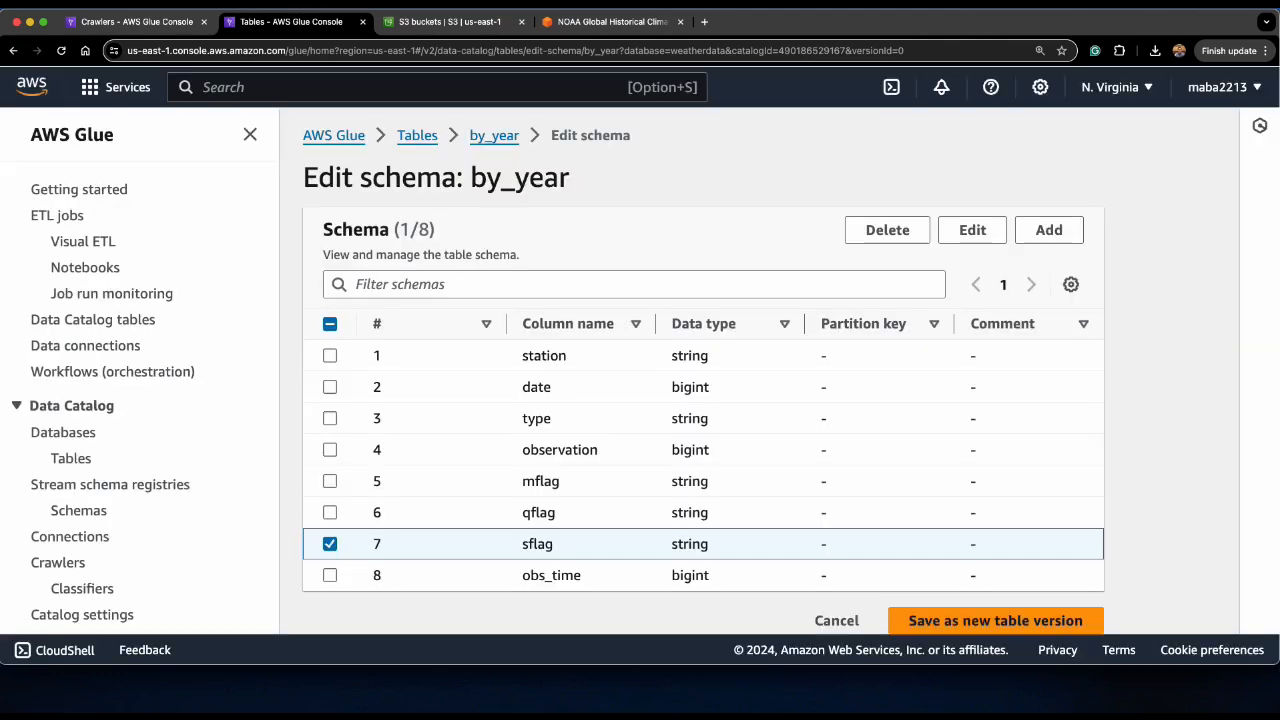
# Step: Rename the obs_time column to time and save the schema entry
pyautogui.click(330, 543)
pyautogui.click(330, 575)
pyautogui.click(972, 230)
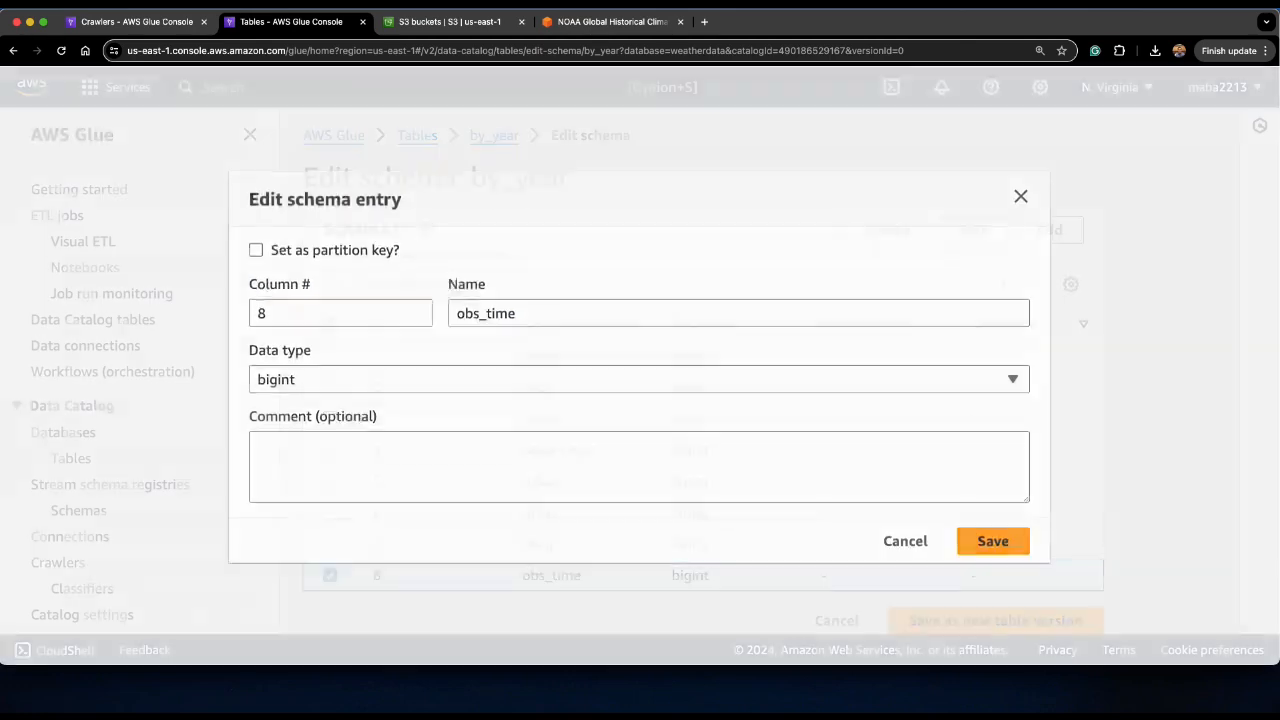
pyautogui.moveTo(489, 312); pyautogui.dragTo(425, 311)
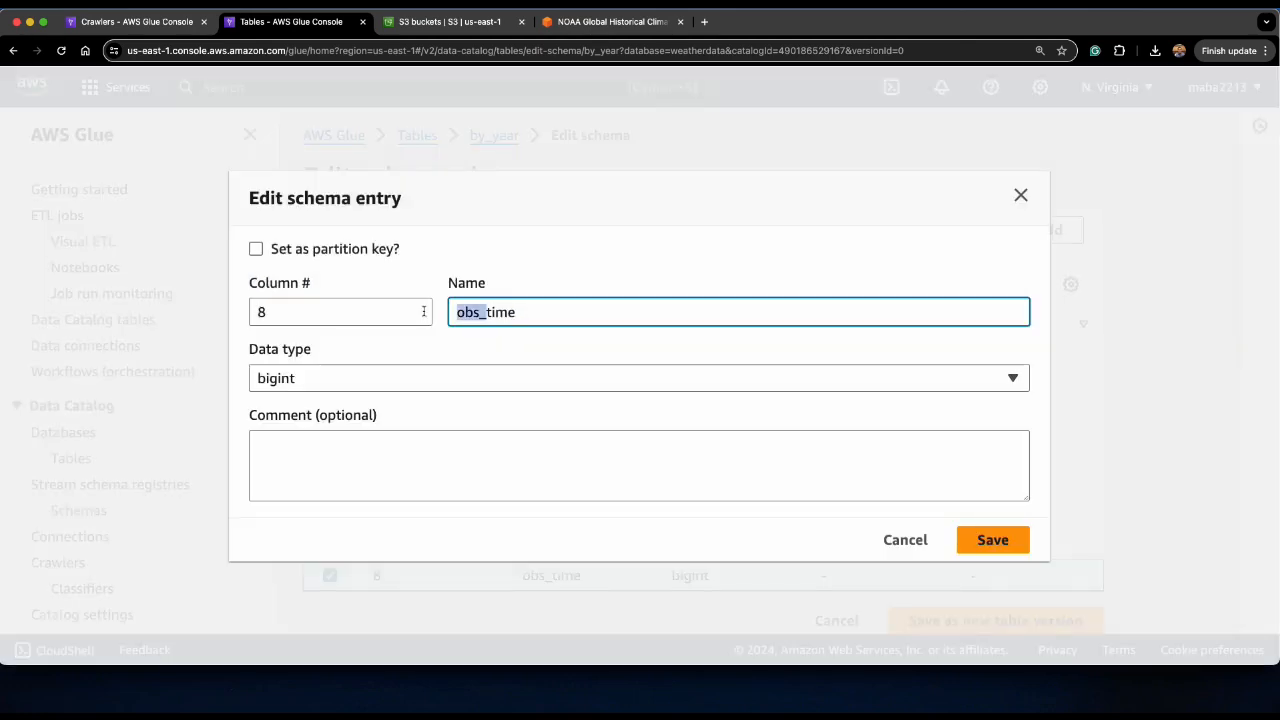
pyautogui.press('BackSpace')
pyautogui.click(993, 540)
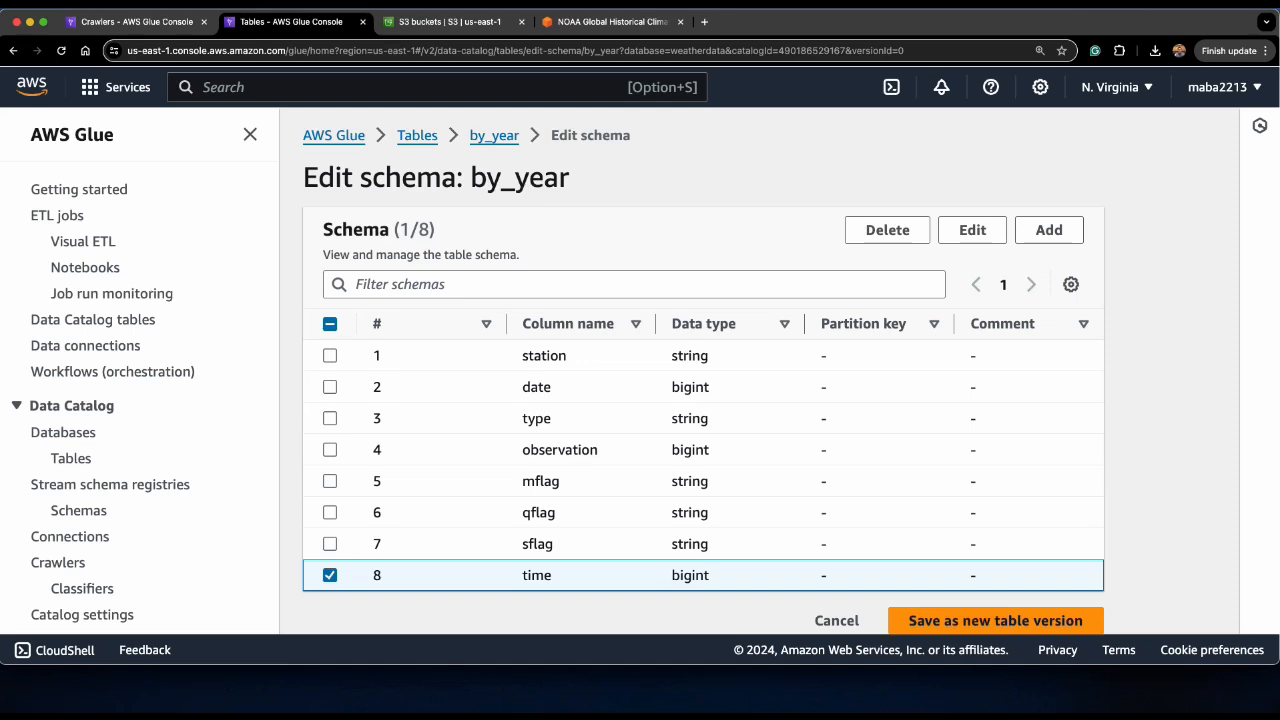
# Step: Save the edited by_year schema as a new table version and review its columns in the table details
pyautogui.scroll(-1, 808, 536)
pyautogui.click(995, 605)
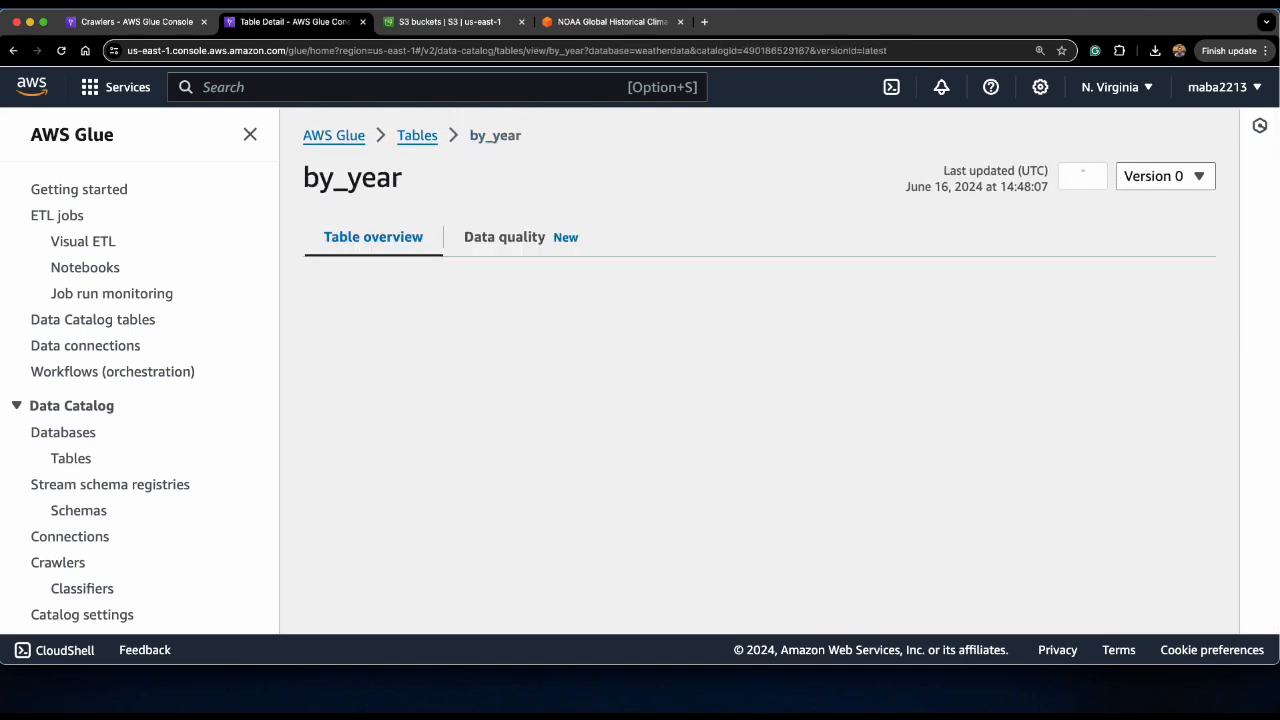
pyautogui.scroll(-5, 760, 400)
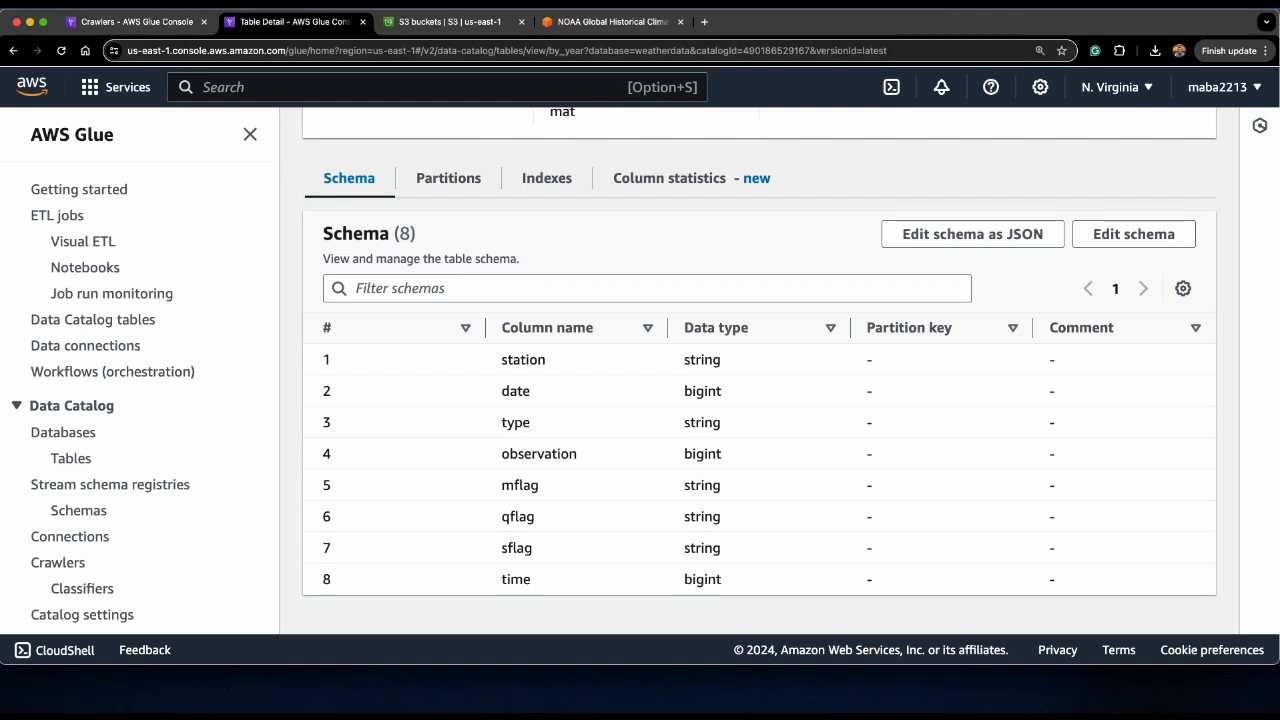
pyautogui.click(866, 6)
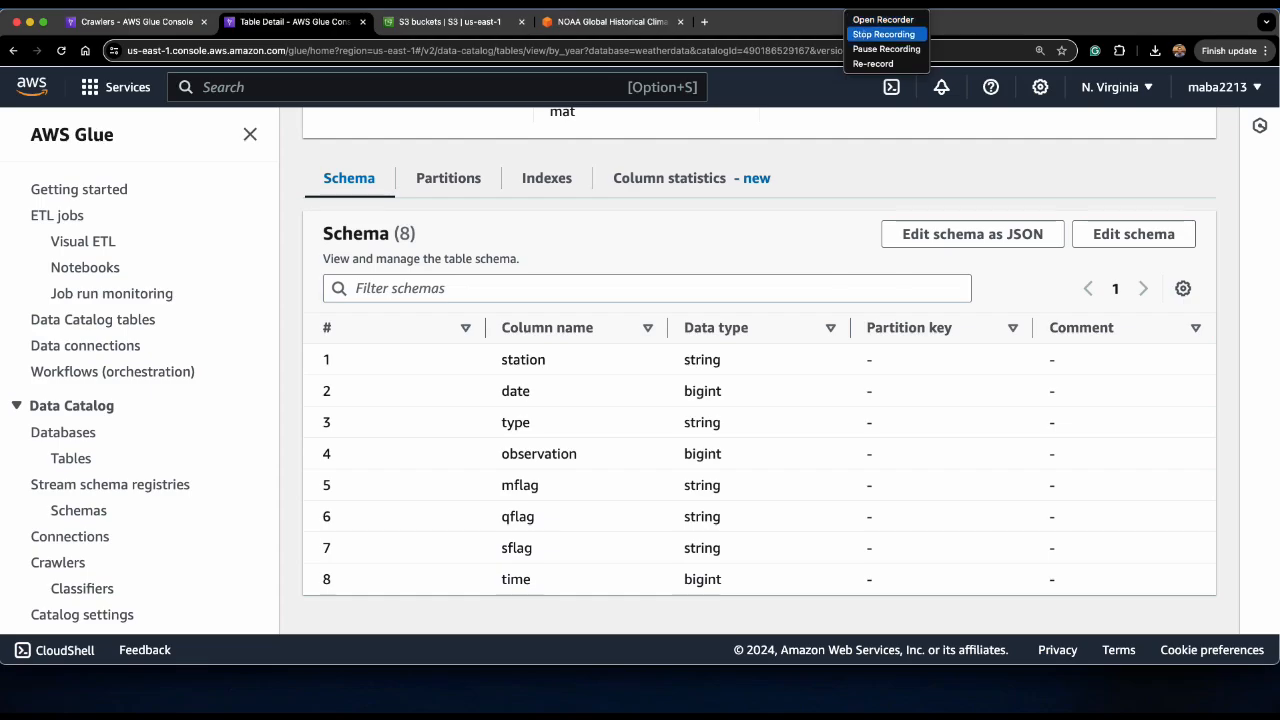
pyautogui.click(866, 35)
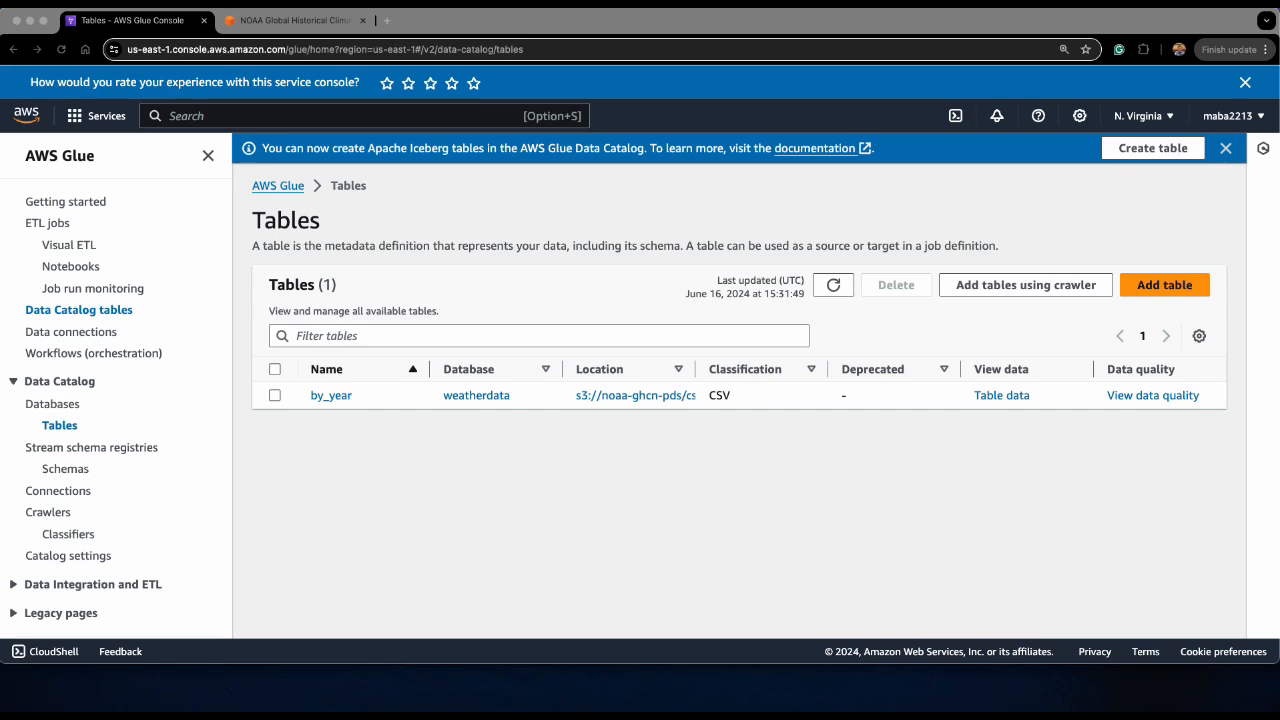
# Step: Open the by_year table from the Glue tables list and preview its data in the Athena query editor
pyautogui.click(331, 395)
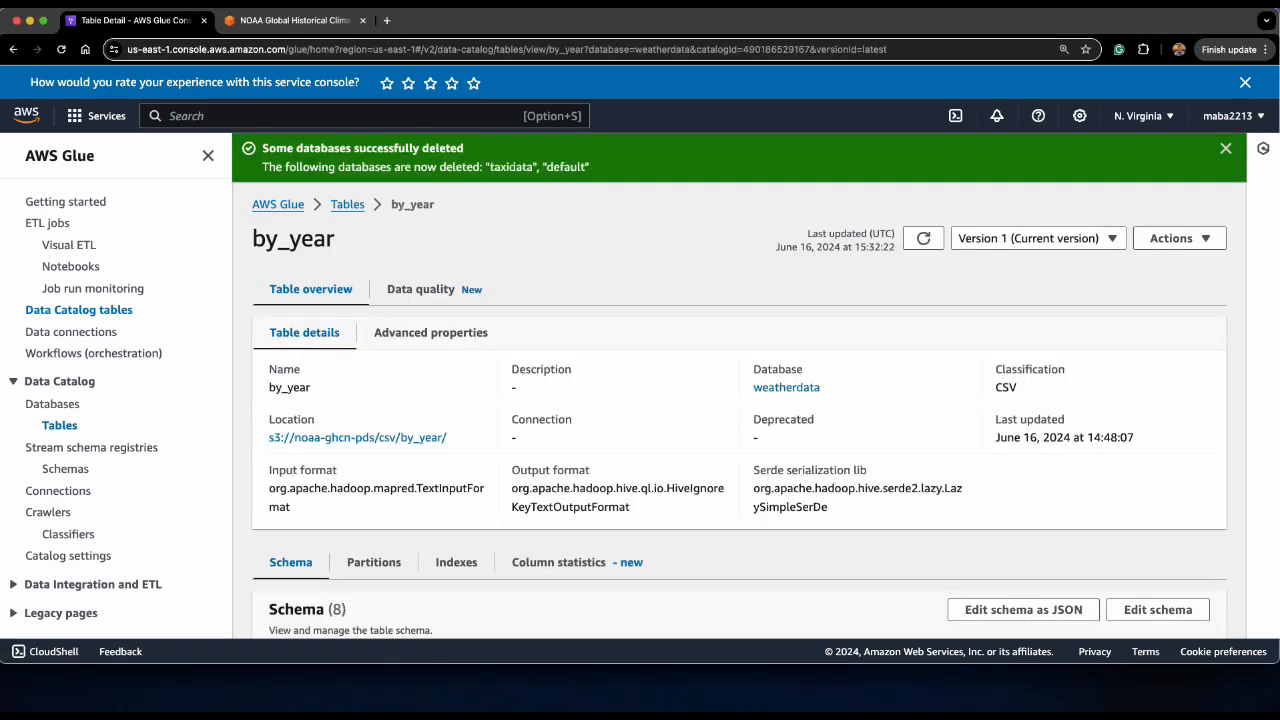
pyautogui.click(1179, 238)
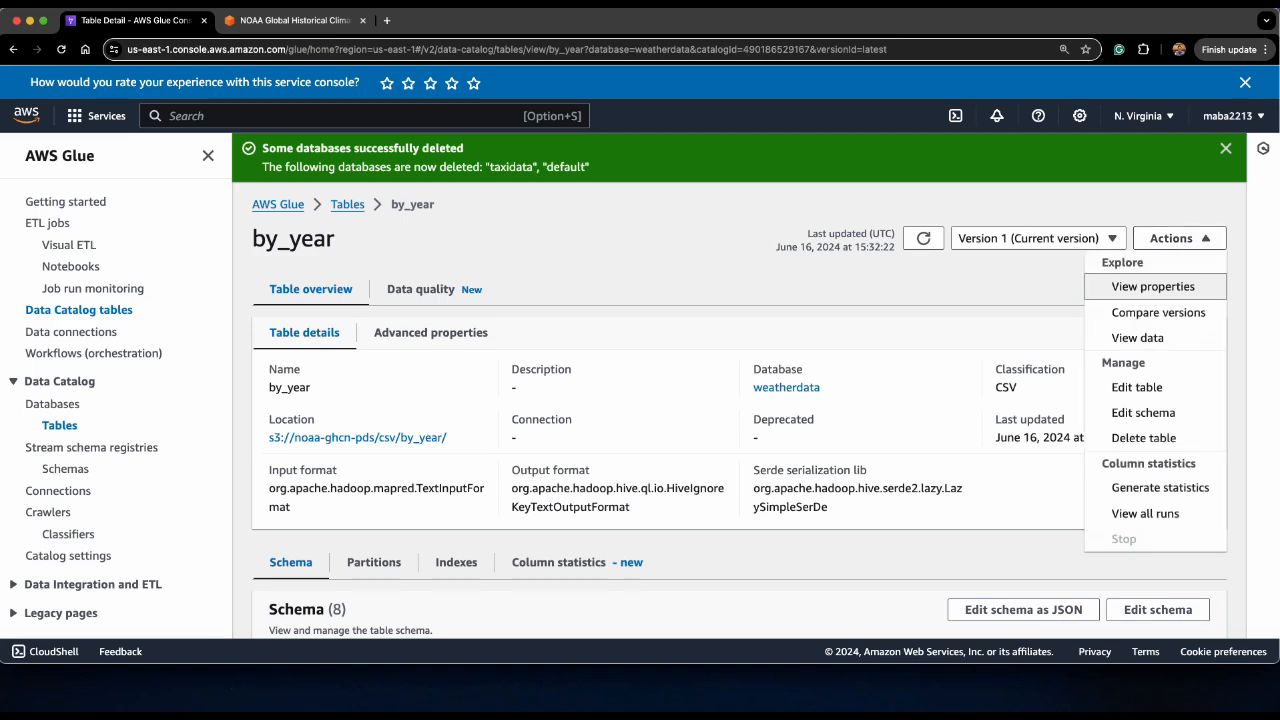
pyautogui.click(1140, 339)
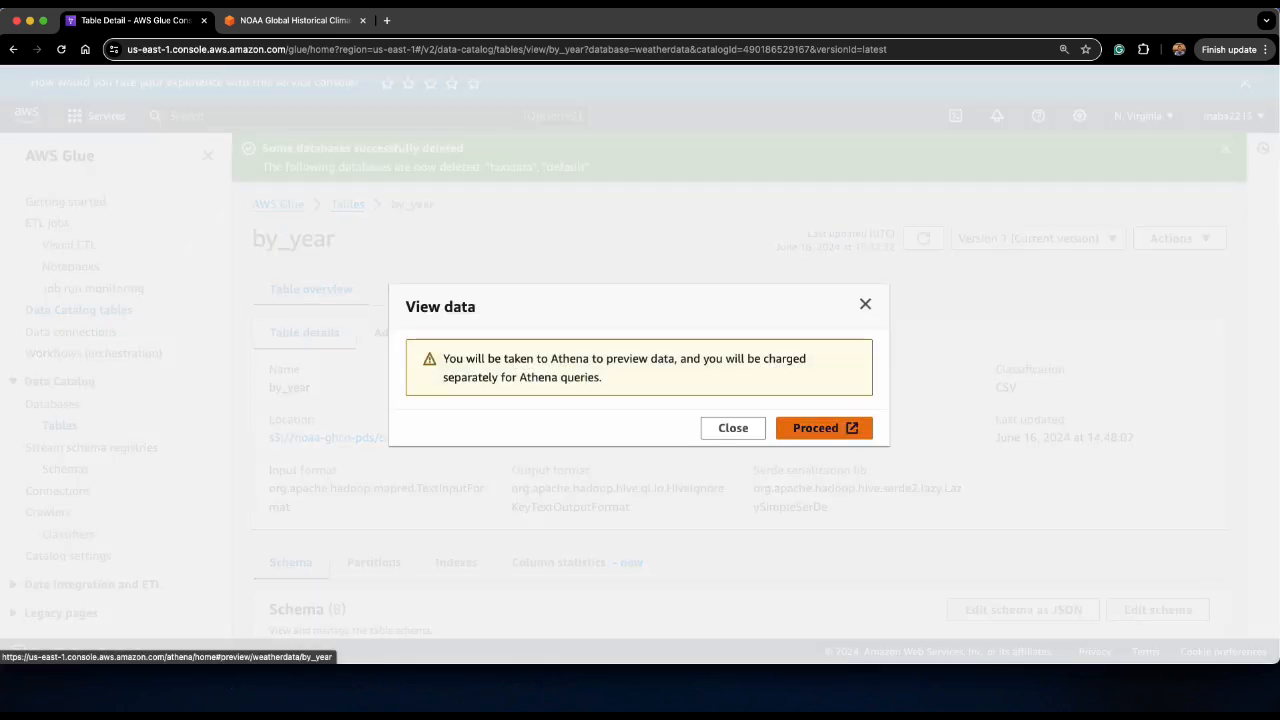
pyautogui.click(818, 428)
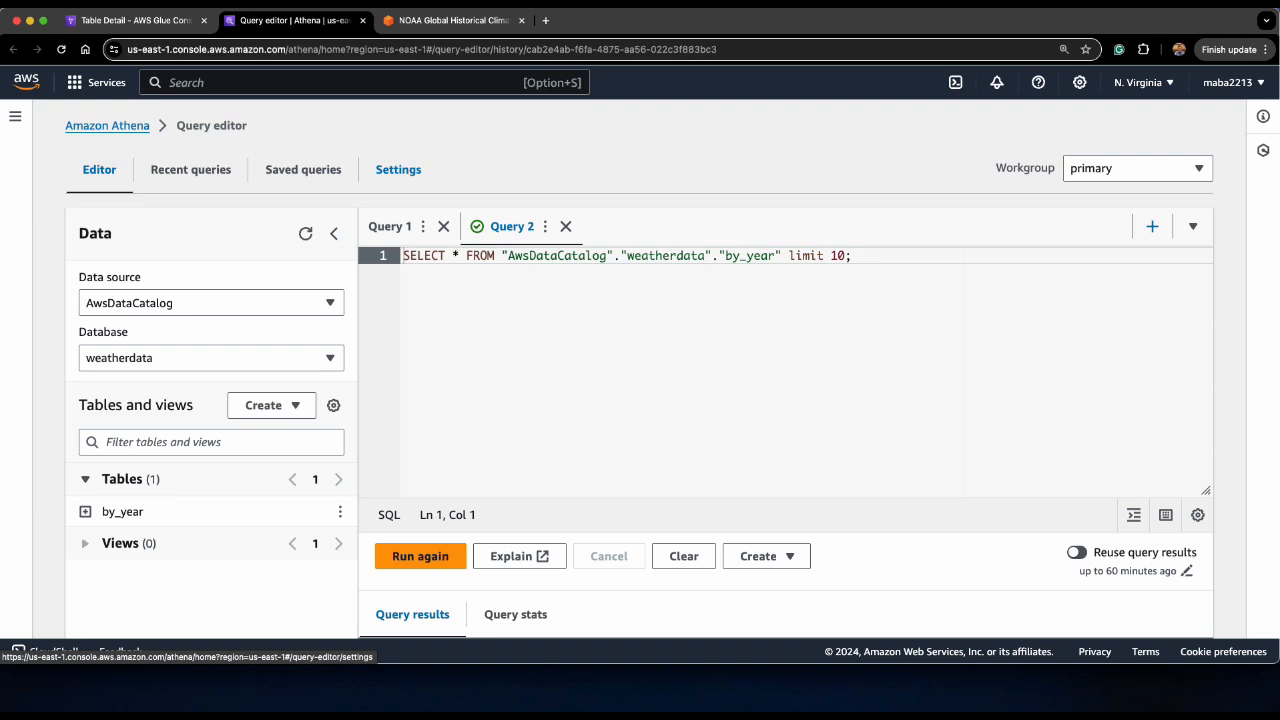
# Step: Set Athena's query result location to the s3://datasciencebucket-086295 bucket and save the settings
pyautogui.click(406, 172)
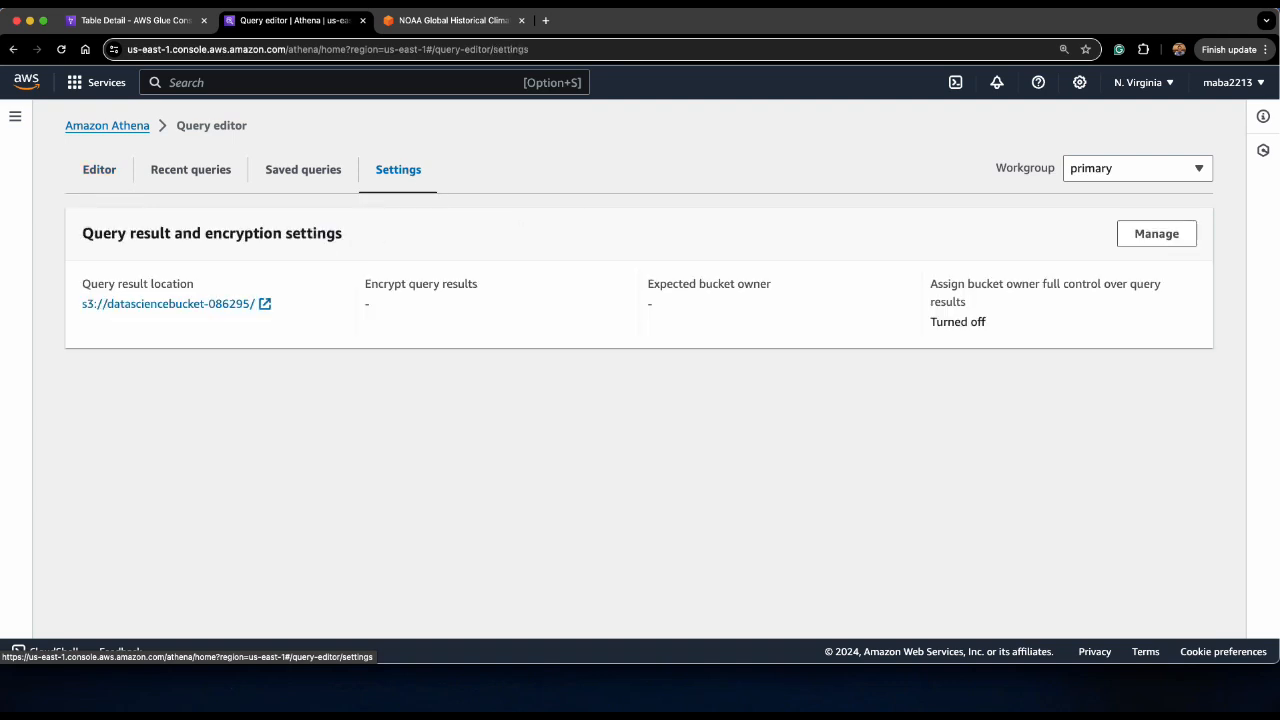
pyautogui.click(1156, 233)
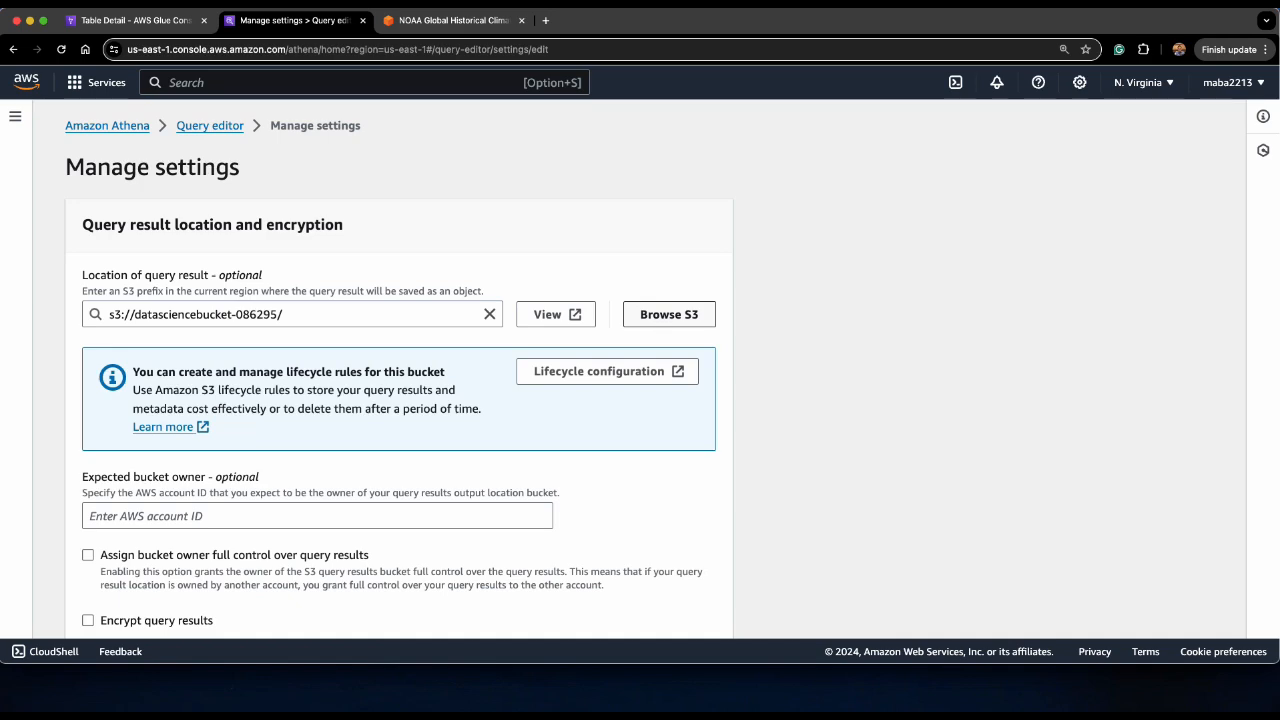
pyautogui.click(669, 314)
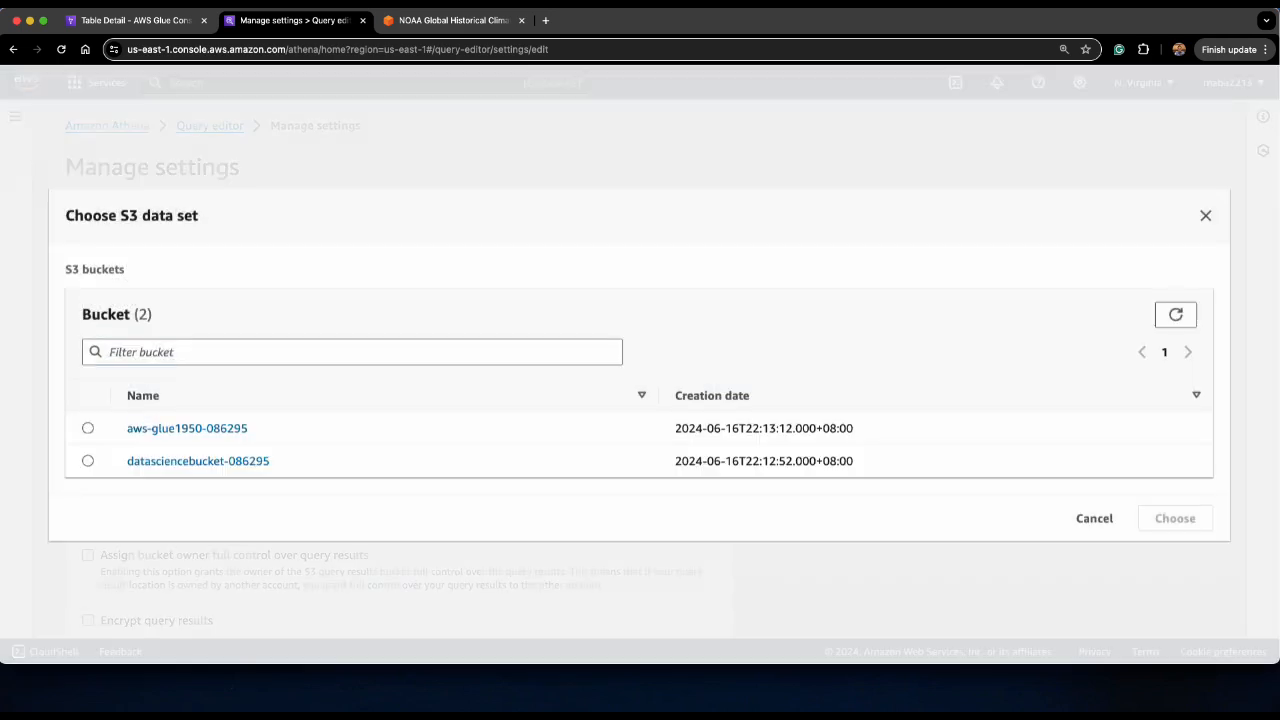
pyautogui.click(88, 461)
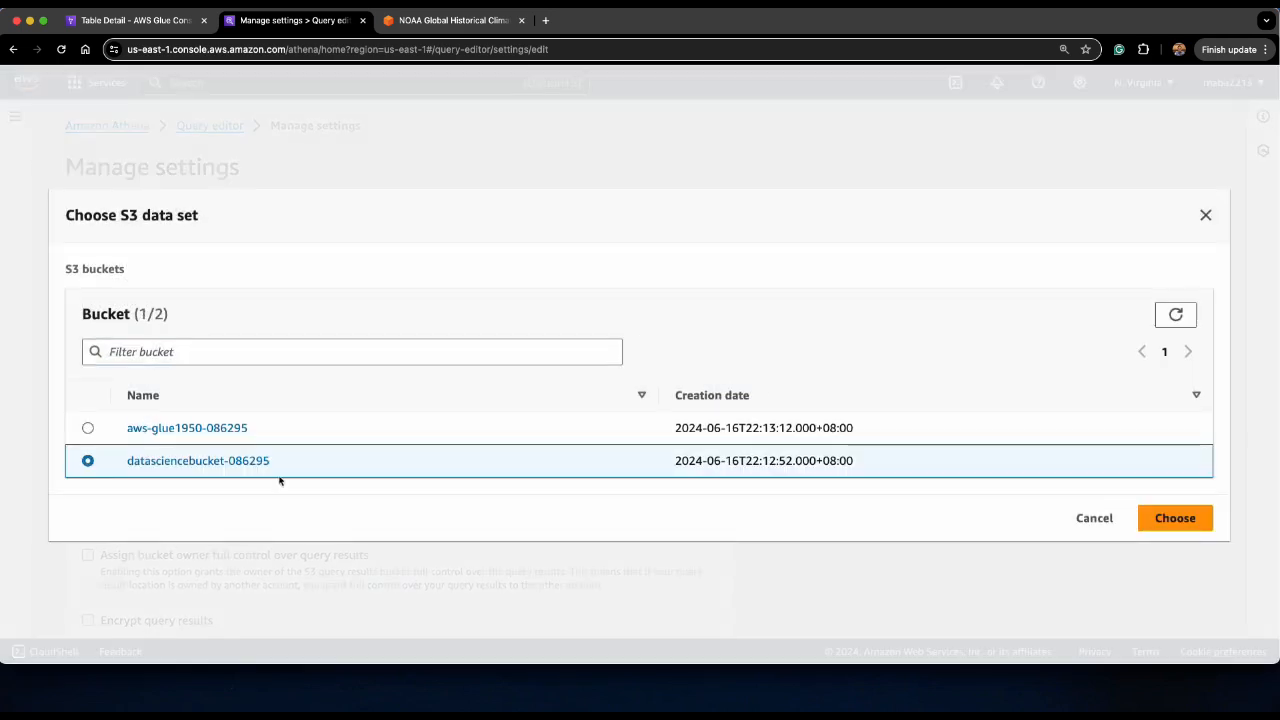
pyautogui.click(1175, 518)
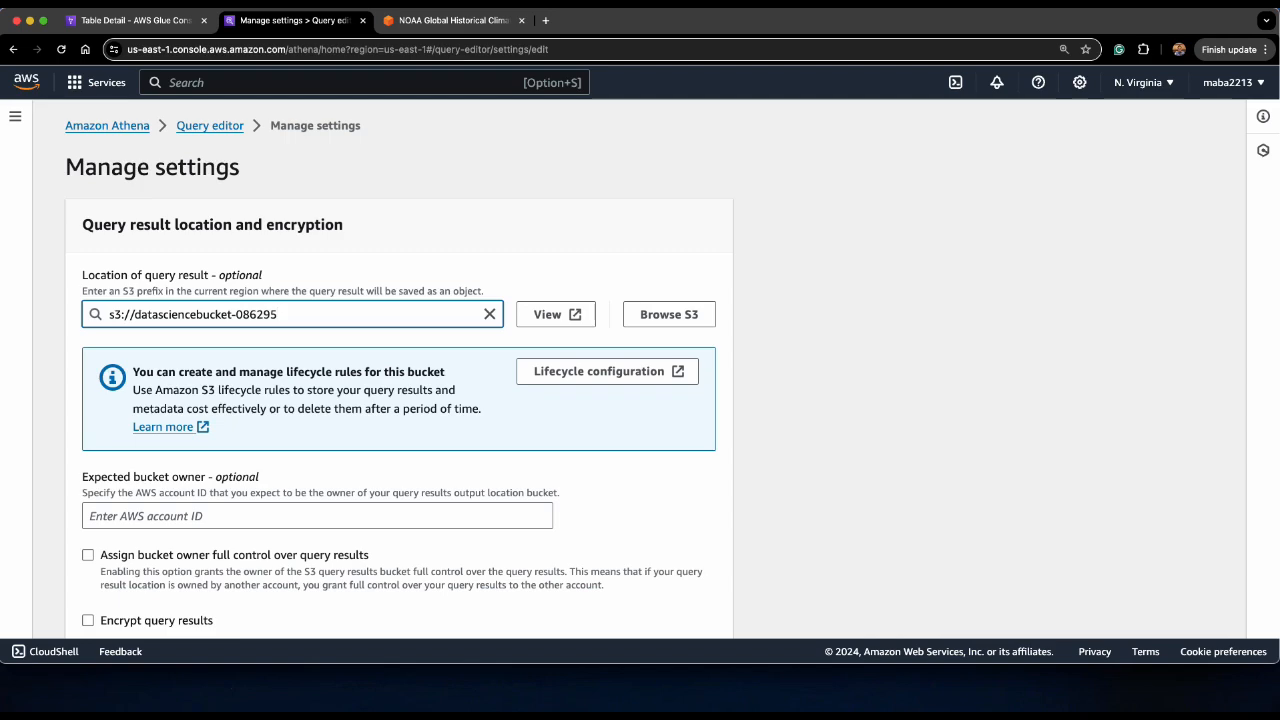
pyautogui.scroll(-2, 398, 400)
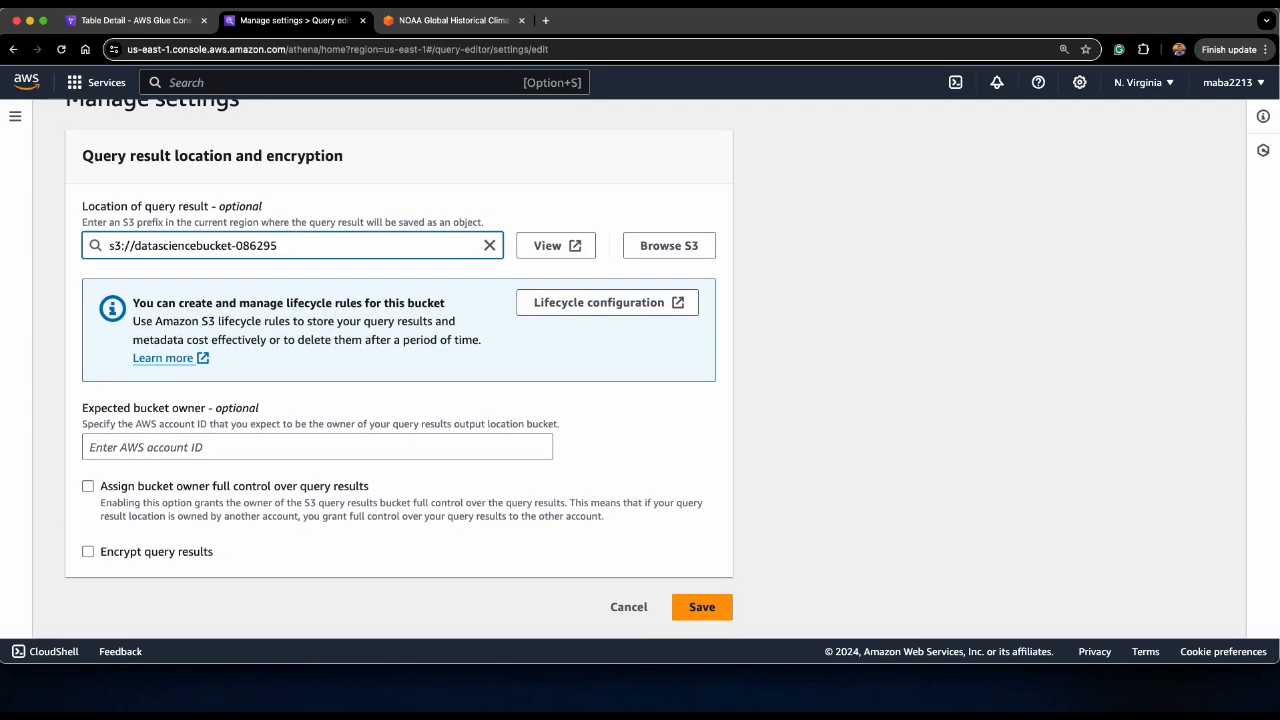
pyautogui.click(702, 607)
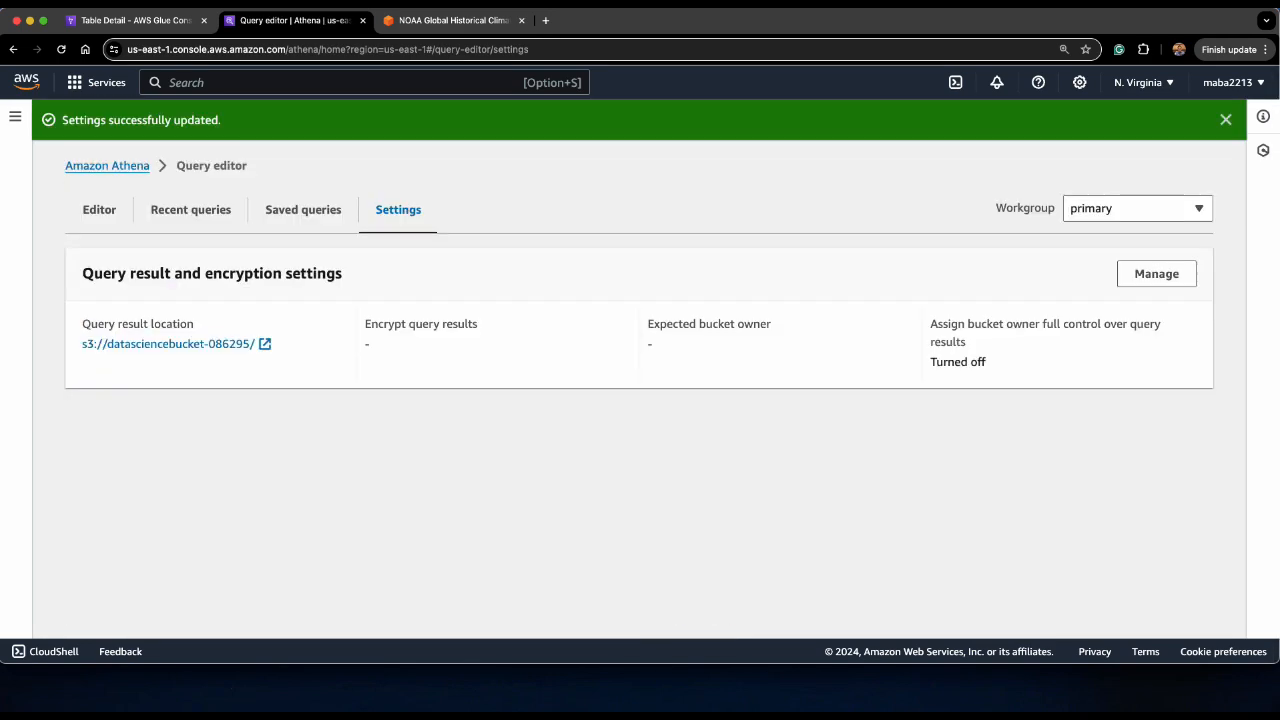
# Step: Return to the query editor and examine the by_year preview query's result rows and renamed columns
pyautogui.click(99, 209)
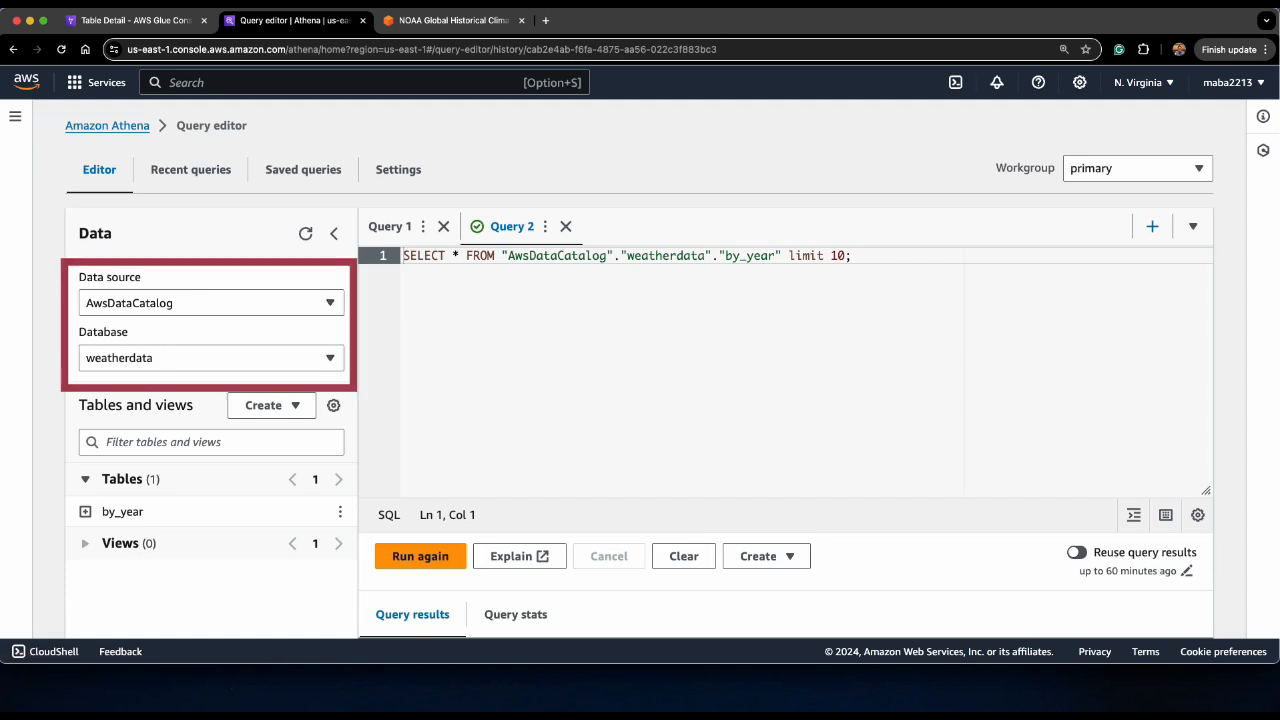
pyautogui.scroll(-5, 640, 370)
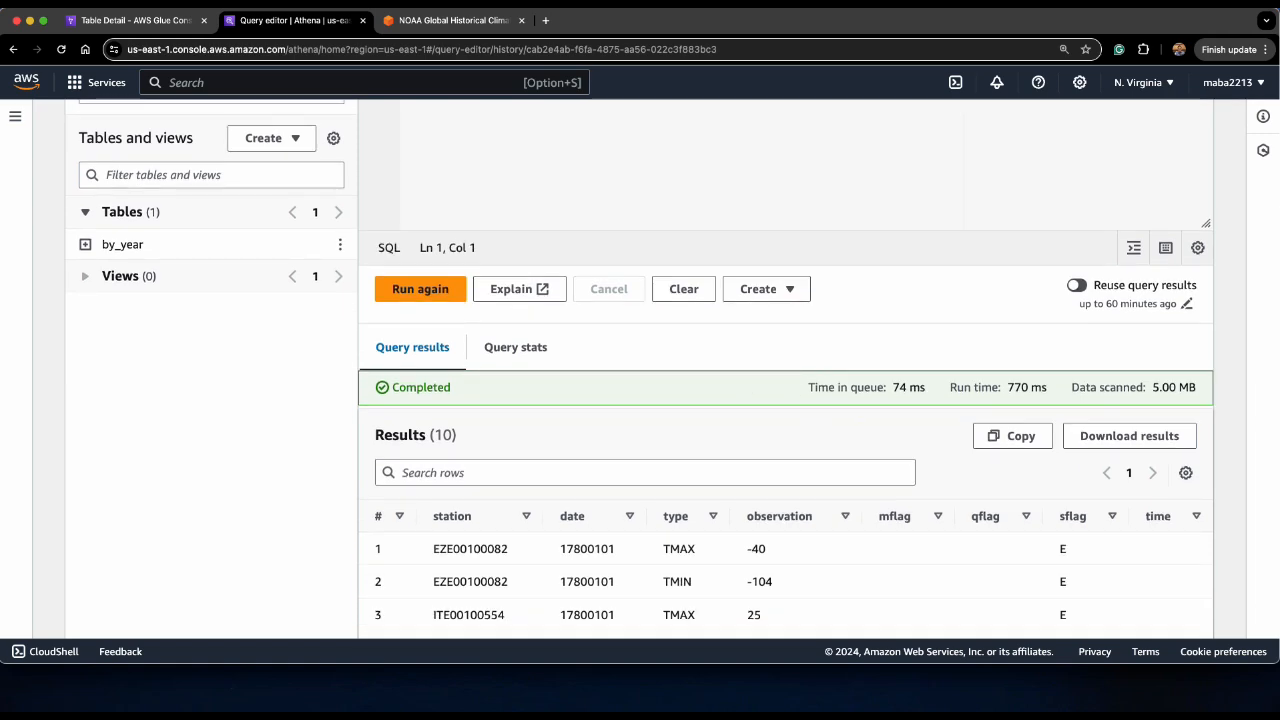
pyautogui.scroll(3, 640, 370)
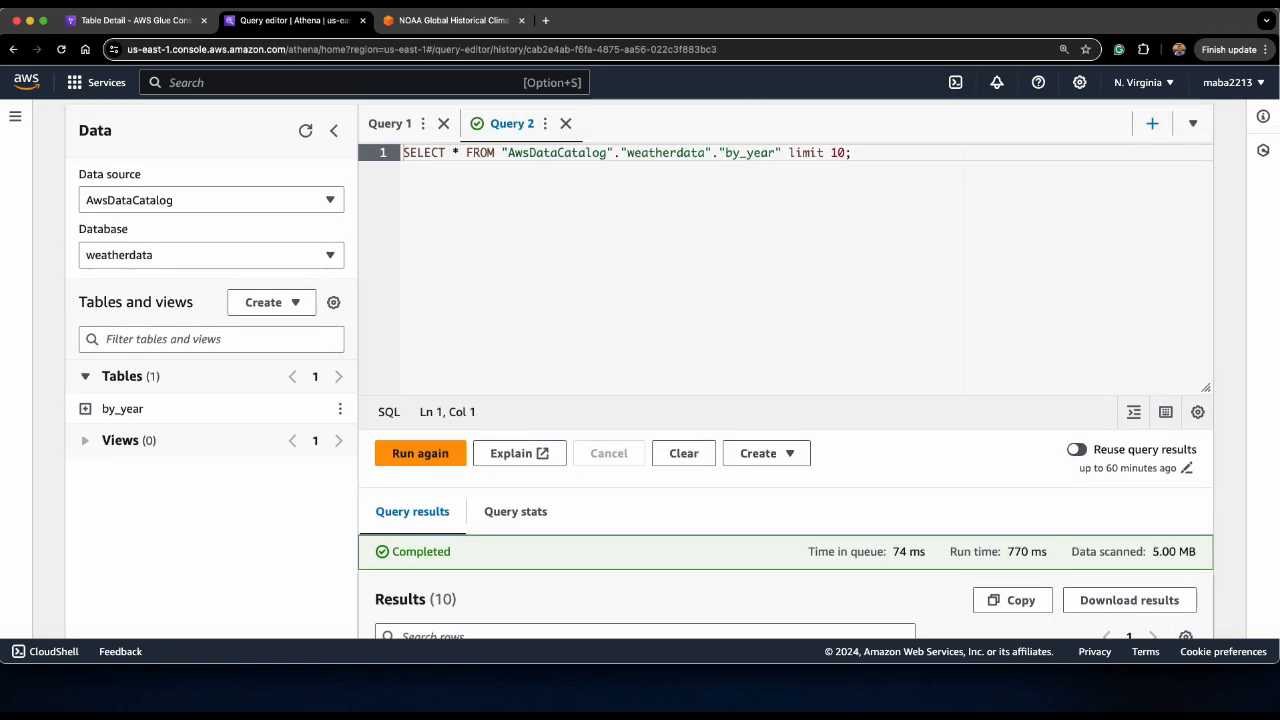
pyautogui.scroll(-4, 640, 370)
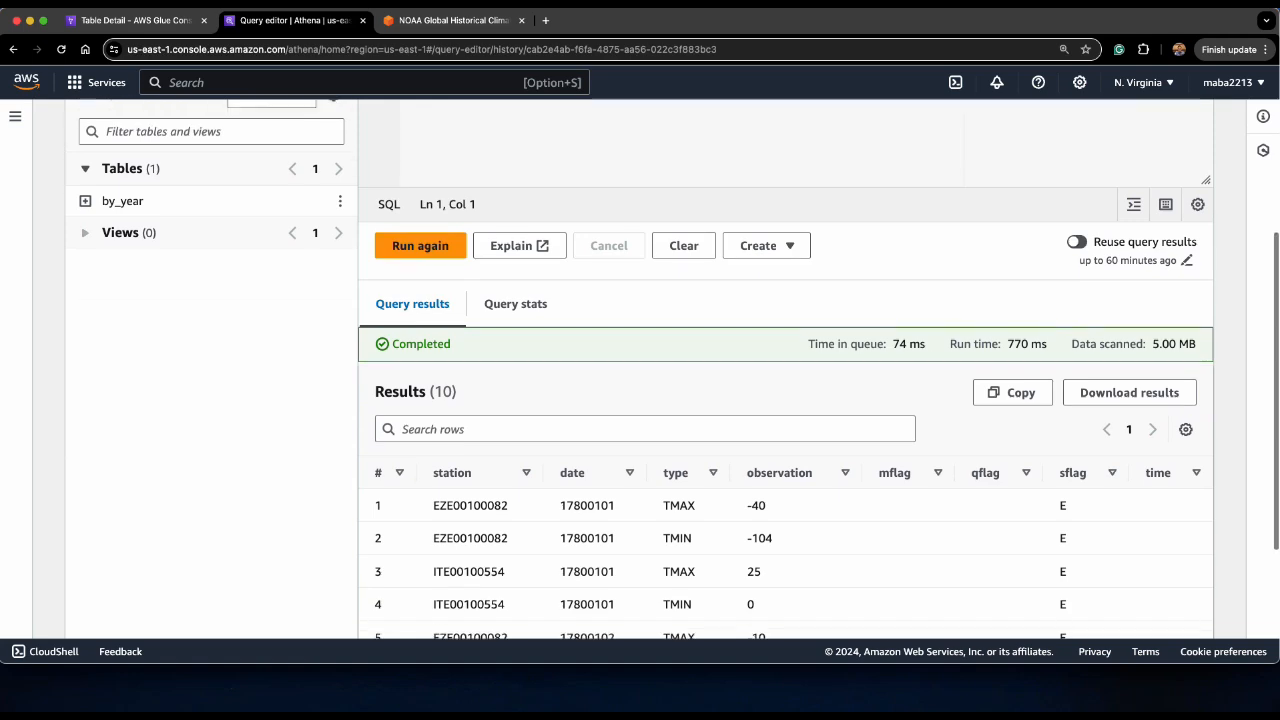
pyautogui.scroll(-1, 814, 346)
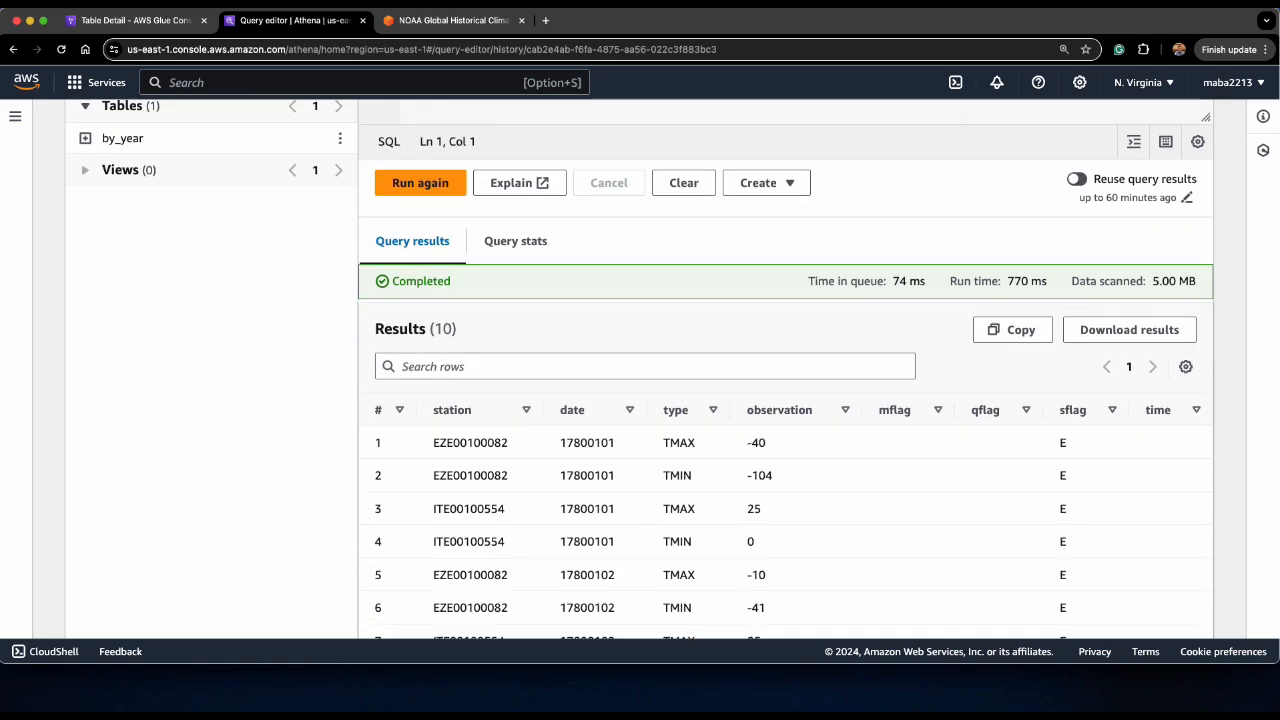
pyautogui.scroll(-2, 640, 370)
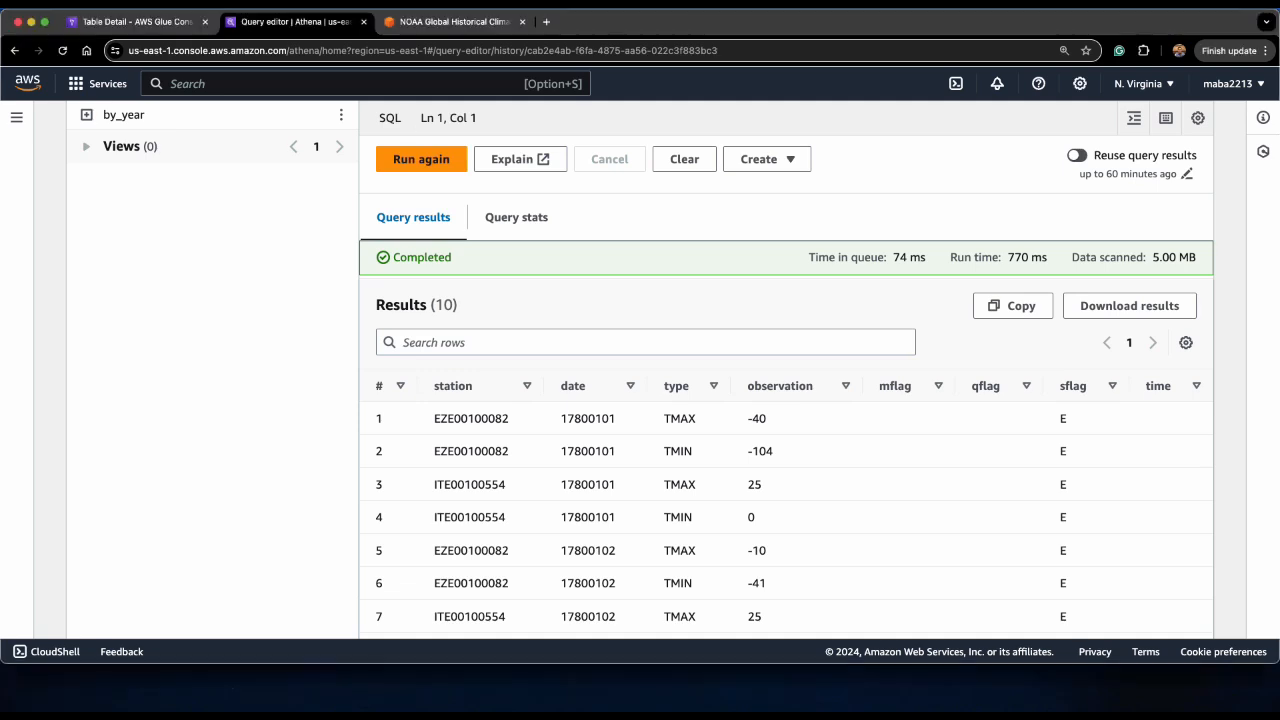
pyautogui.click(257, 84)
pyautogui.write('s3')
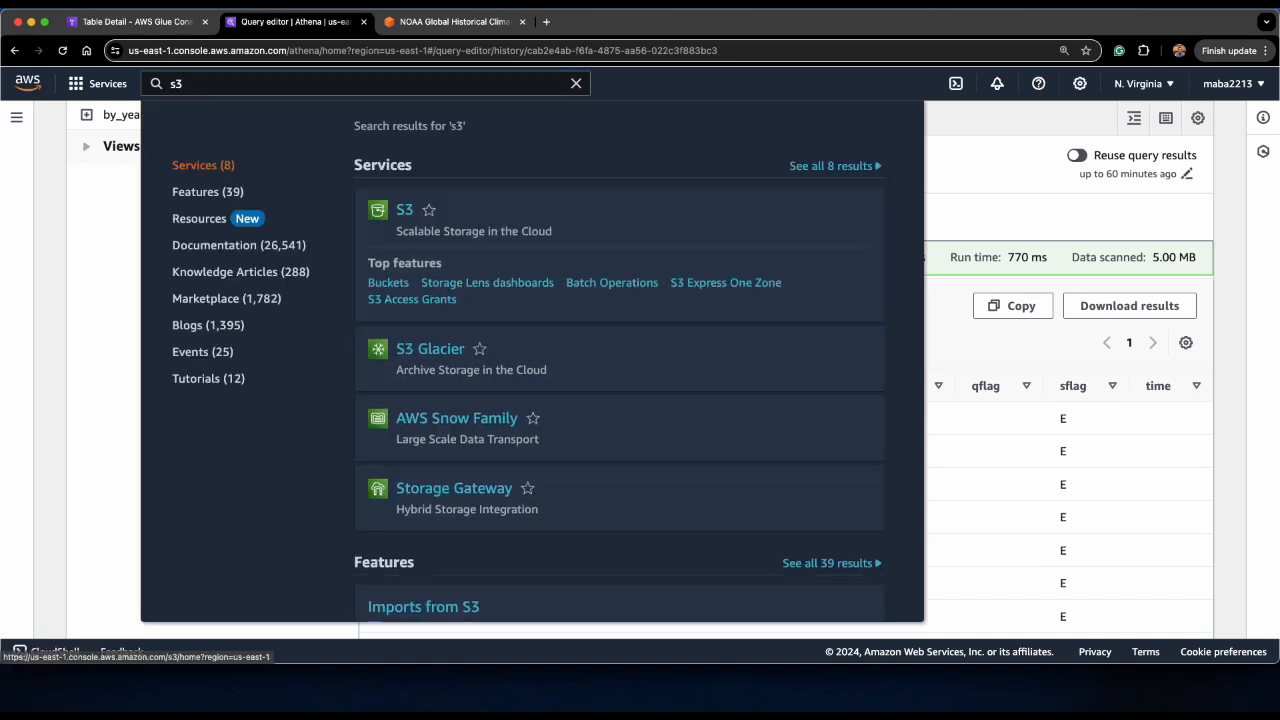
pyautogui.click(404, 210)
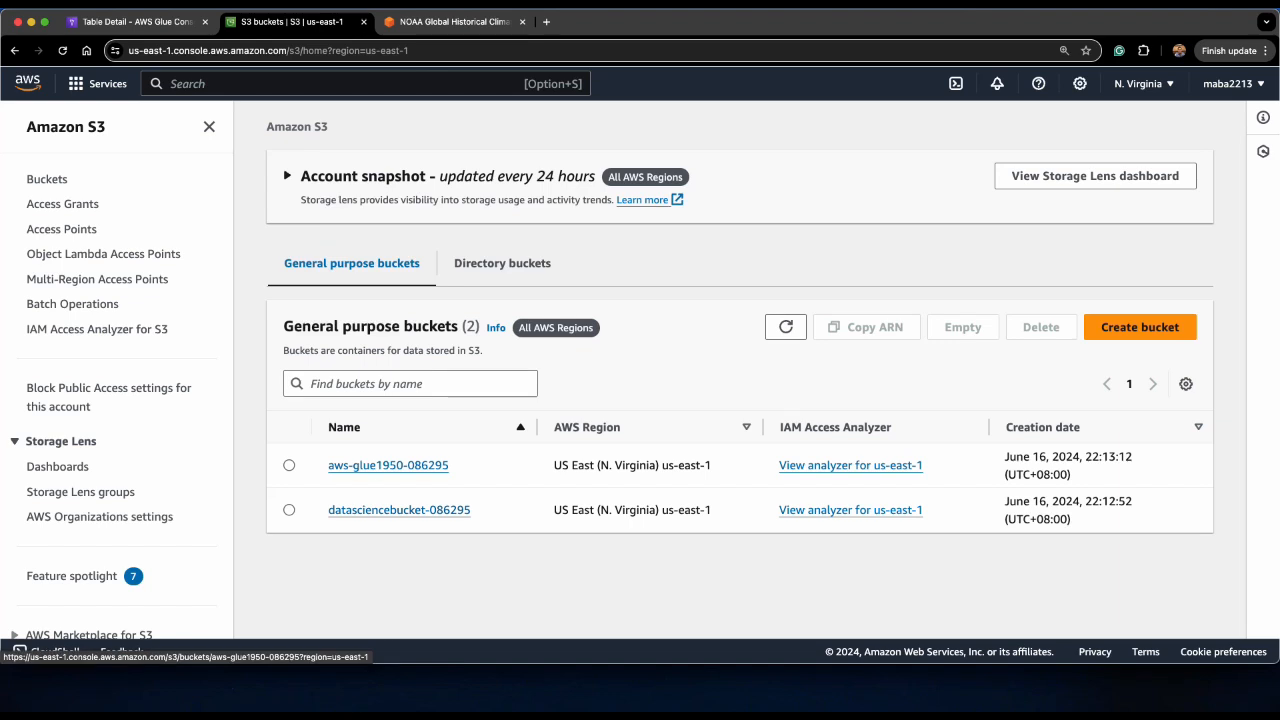
pyautogui.click(388, 465)
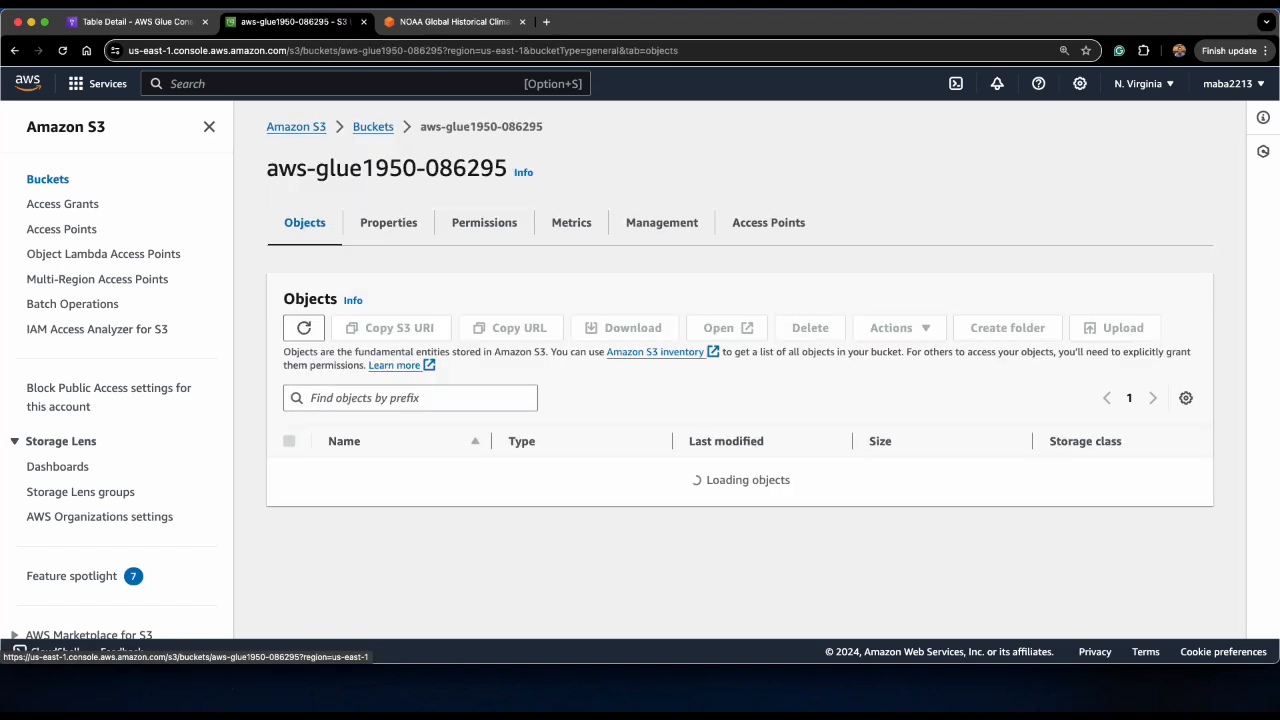
pyautogui.click(1007, 327)
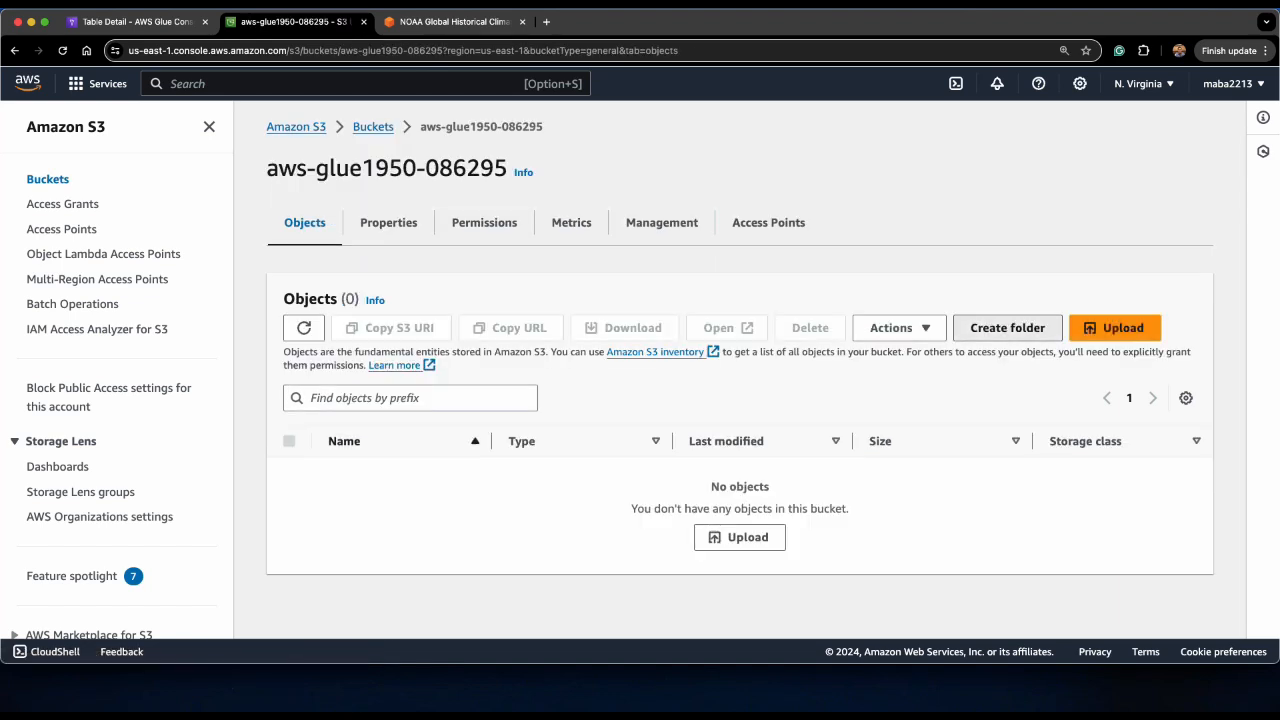
pyautogui.write('l')
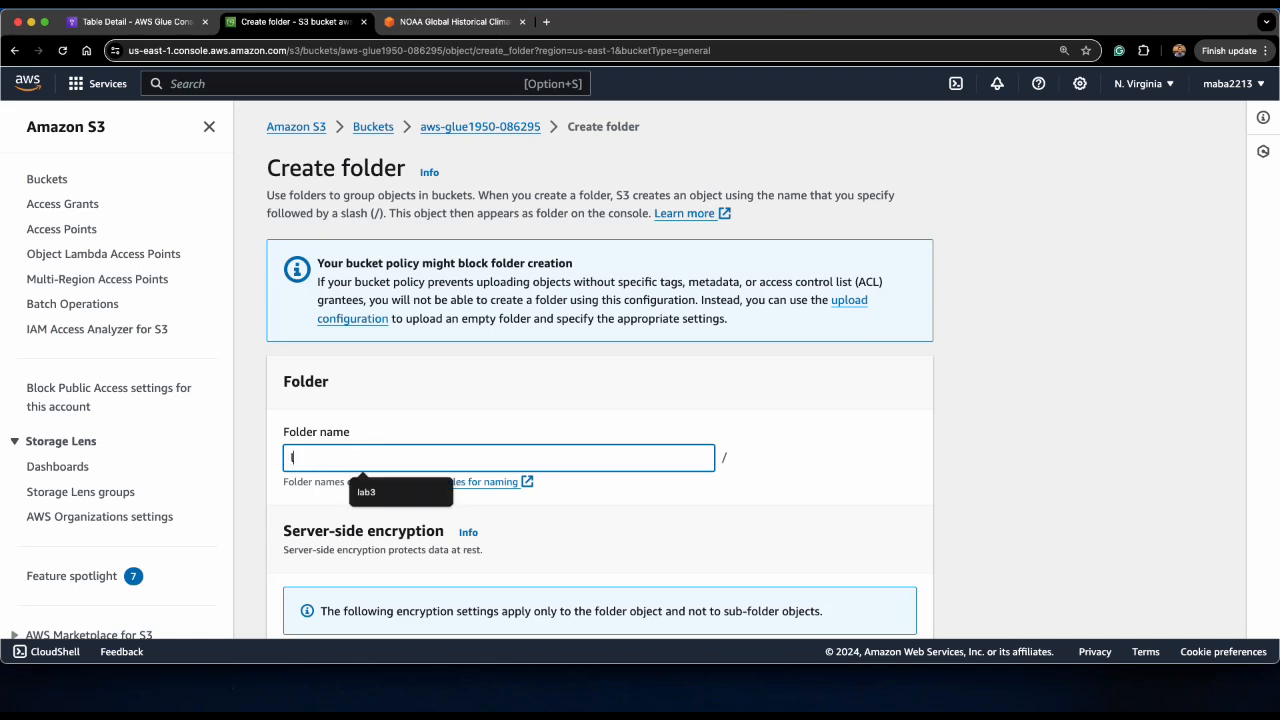
pyautogui.write('ab3')
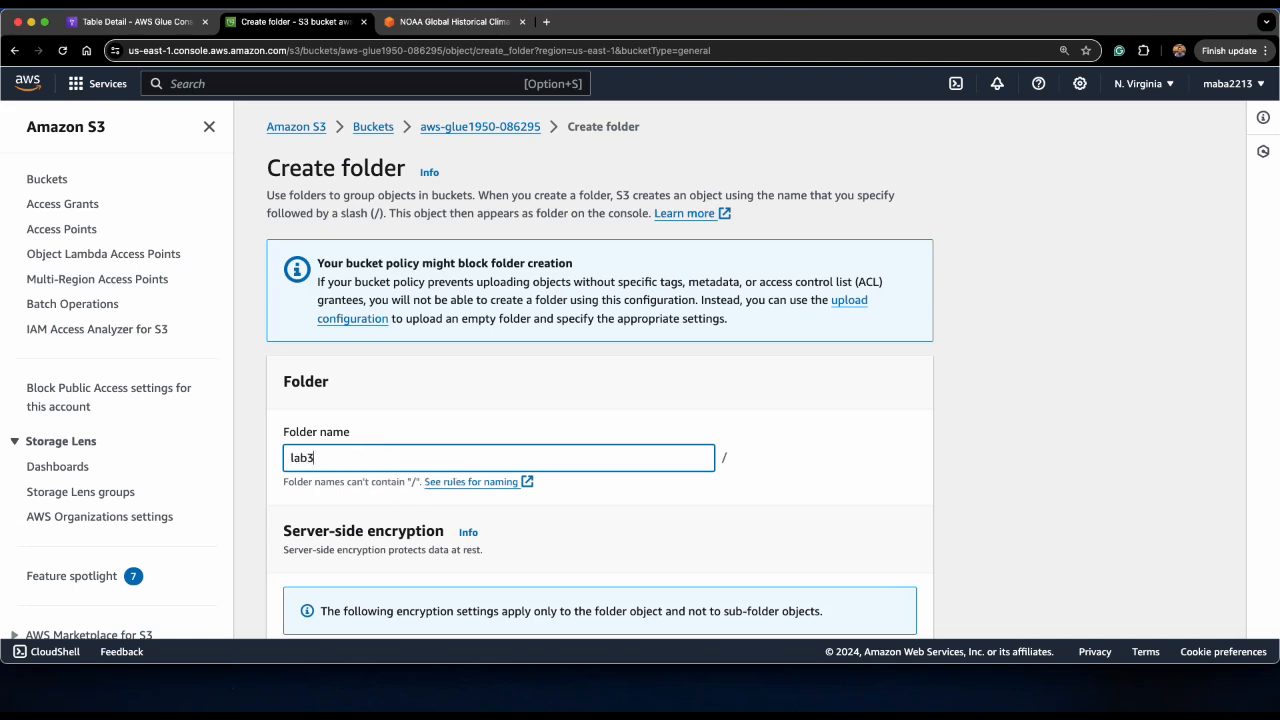
pyautogui.scroll(-5, 600, 370)
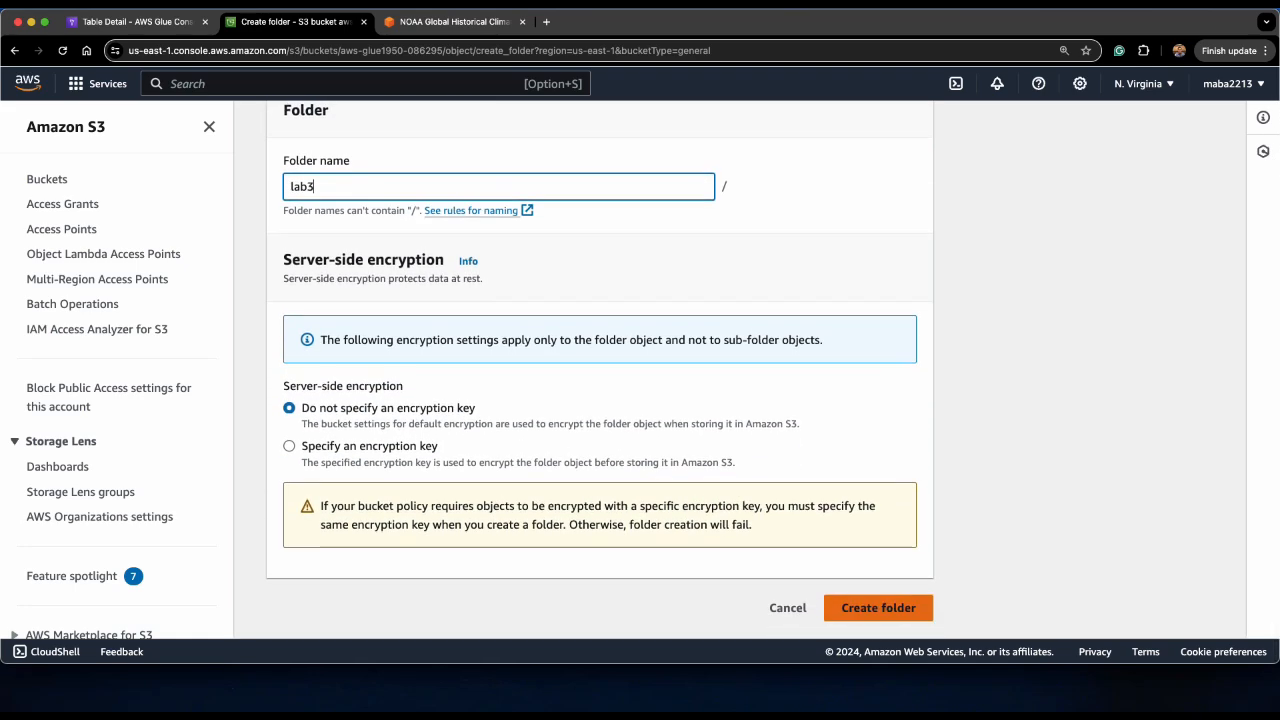
pyautogui.press('Return')
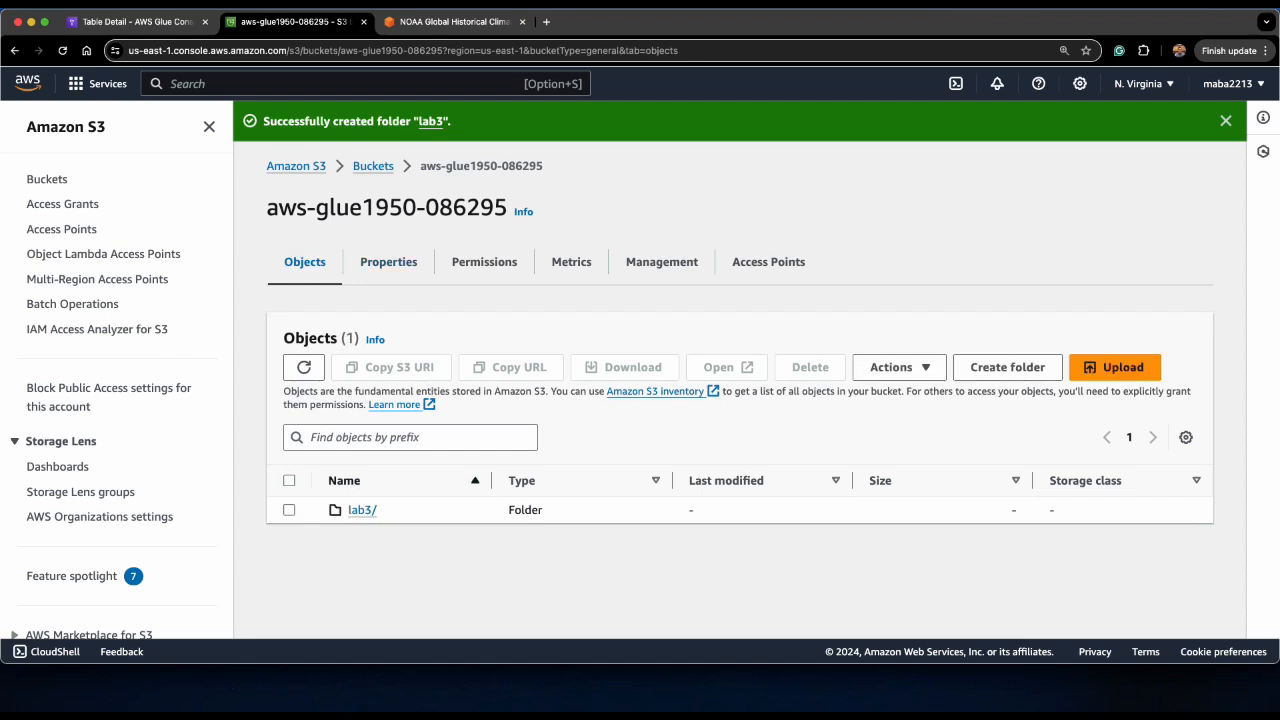
pyautogui.moveTo(507, 207); pyautogui.dragTo(266, 207)
pyautogui.press('super+c')
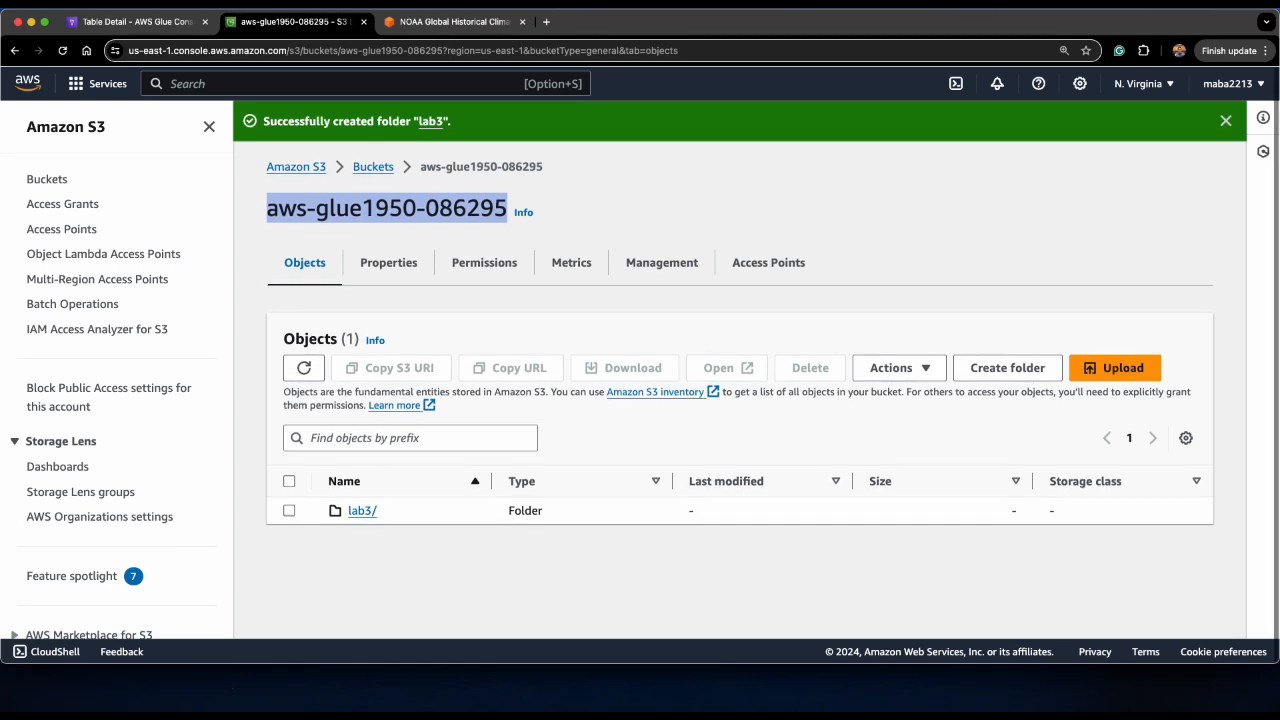
pyautogui.click(137, 21)
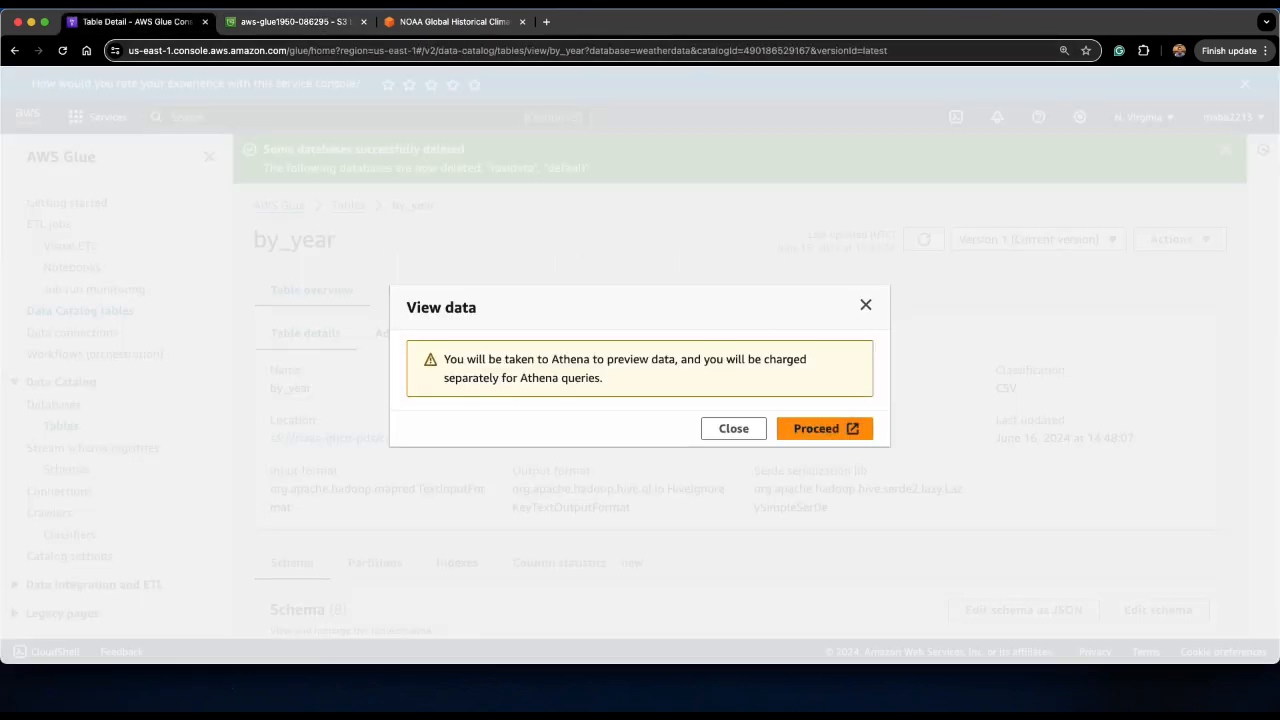
pyautogui.hotkey('ctrl', 'Tab')
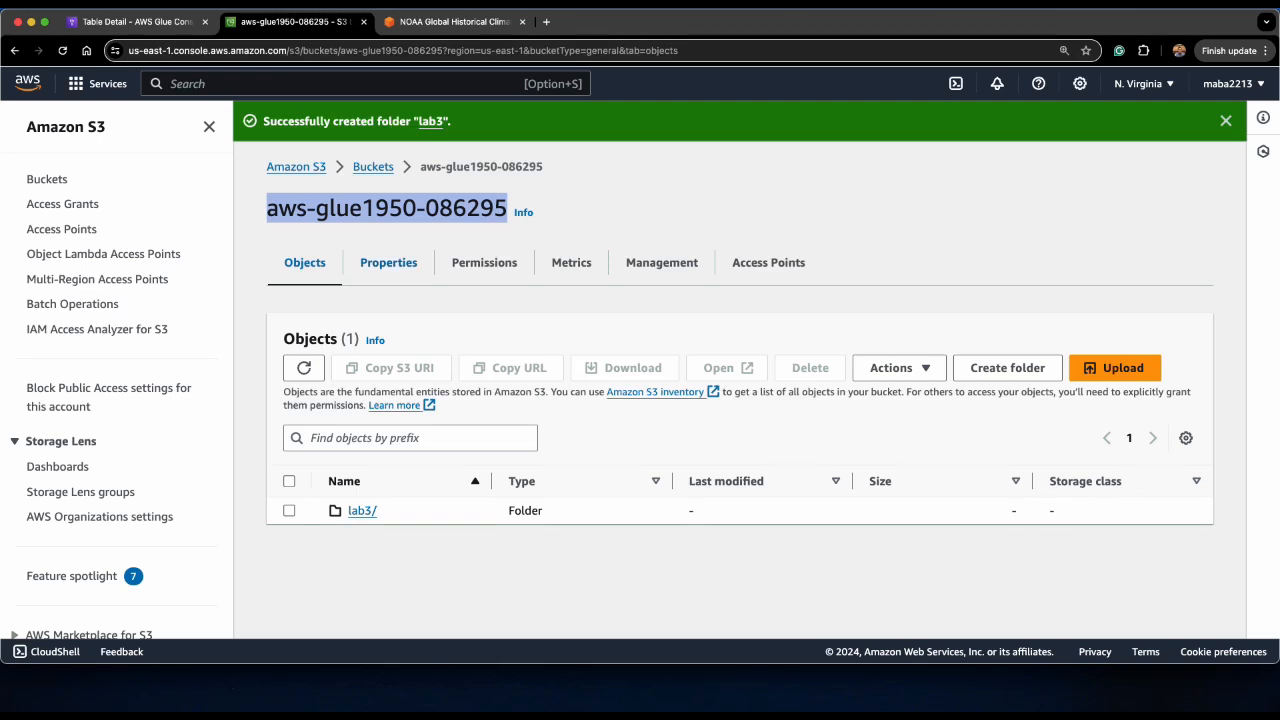
pyautogui.click(300, 83)
pyautogui.write('aws ')
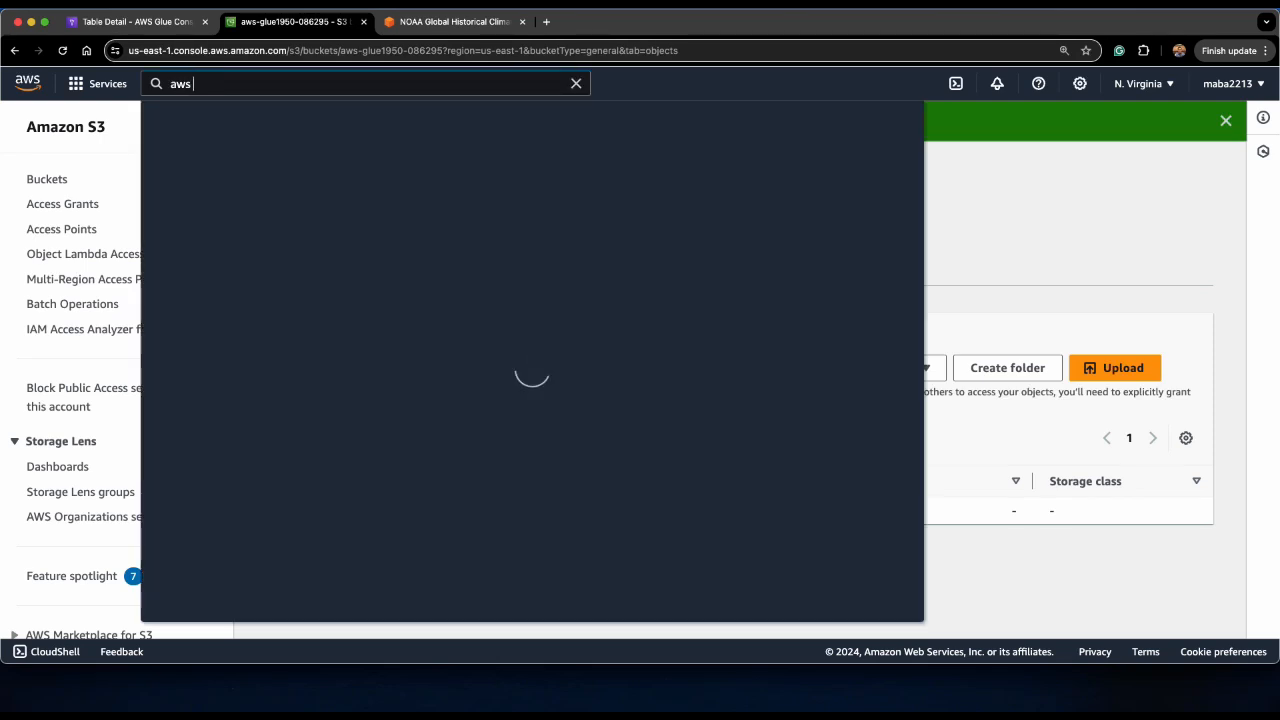
pyautogui.write('athena')
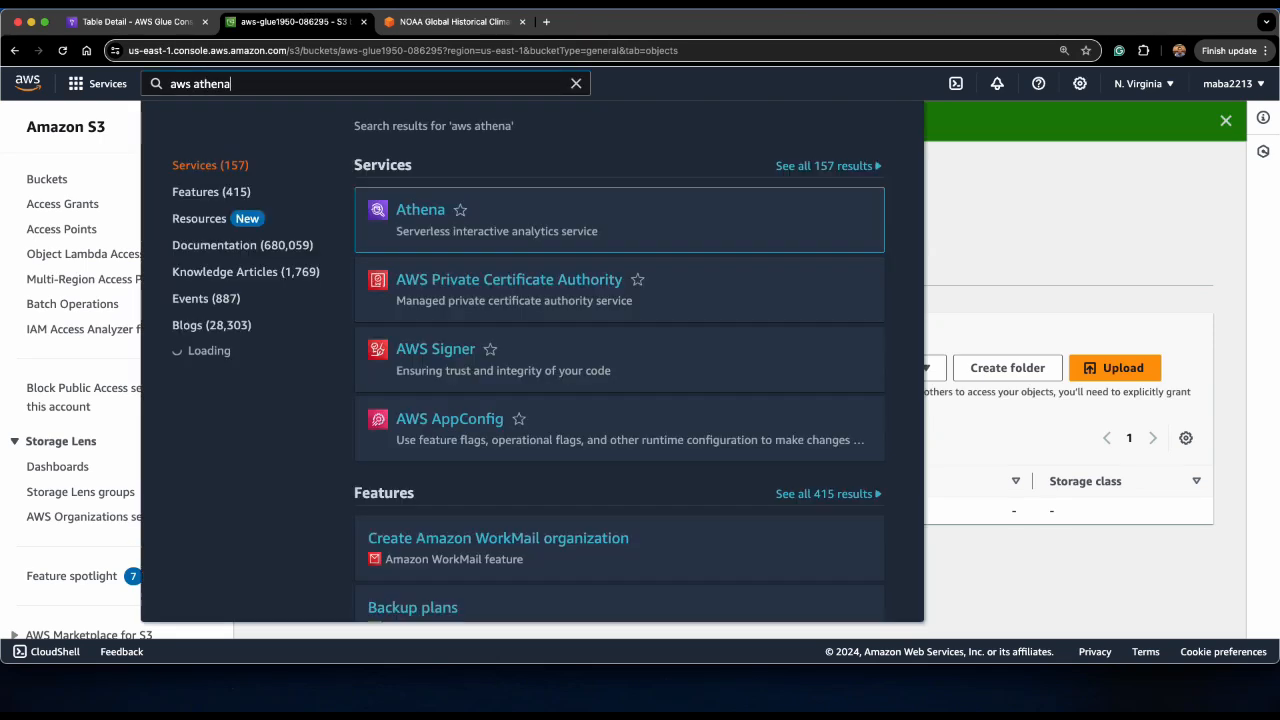
pyautogui.click(397, 227)
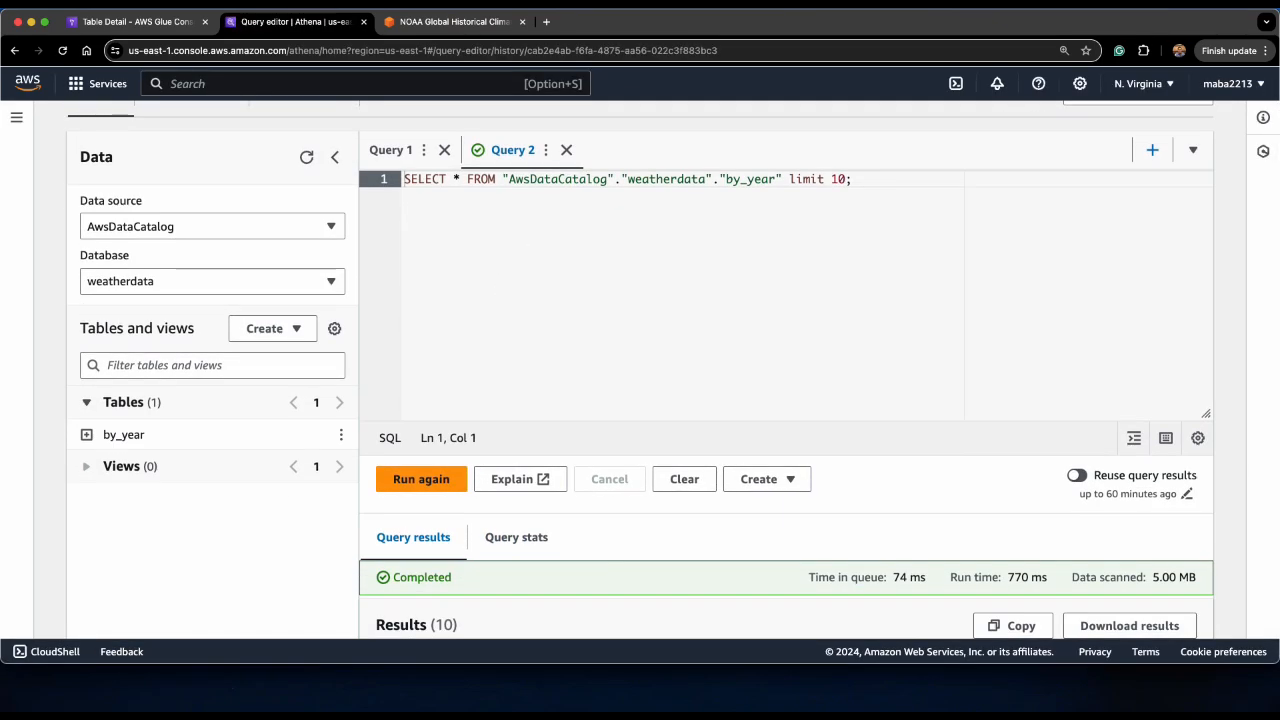
# Step: Start a new query with the line CREATE table weatherdata.late20th
pyautogui.click(1152, 150)
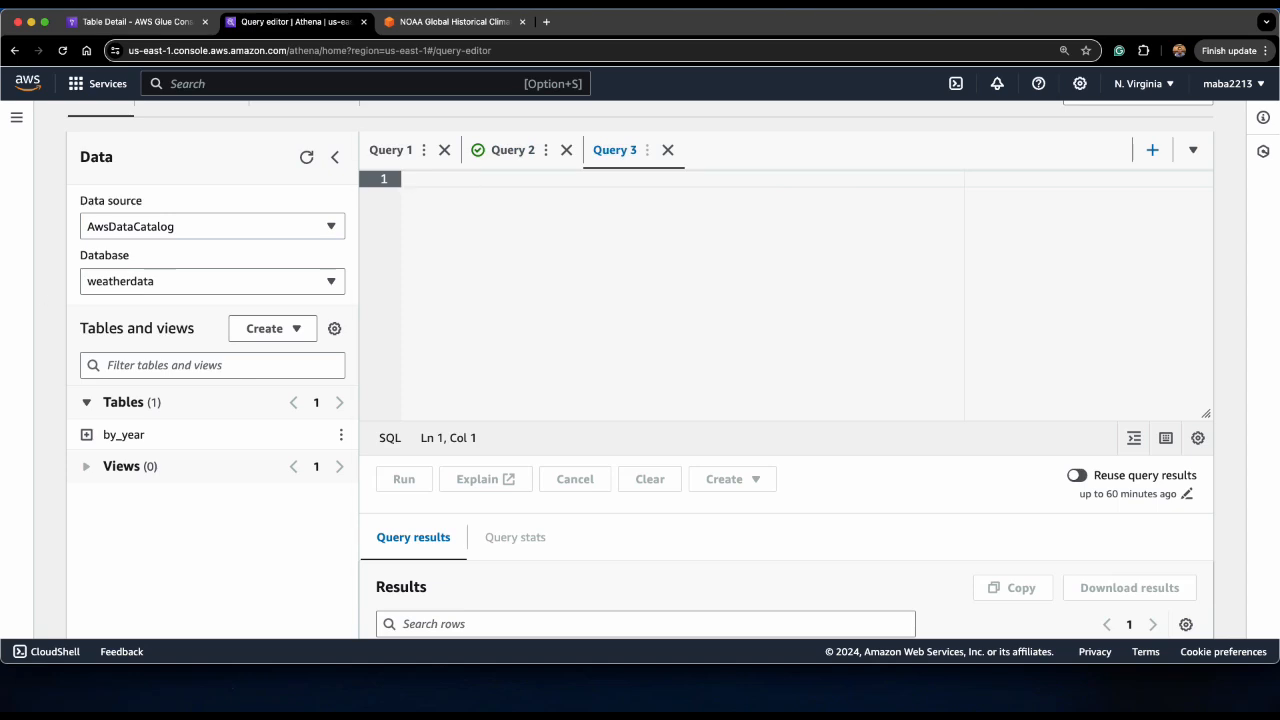
pyautogui.write('CREATE ')
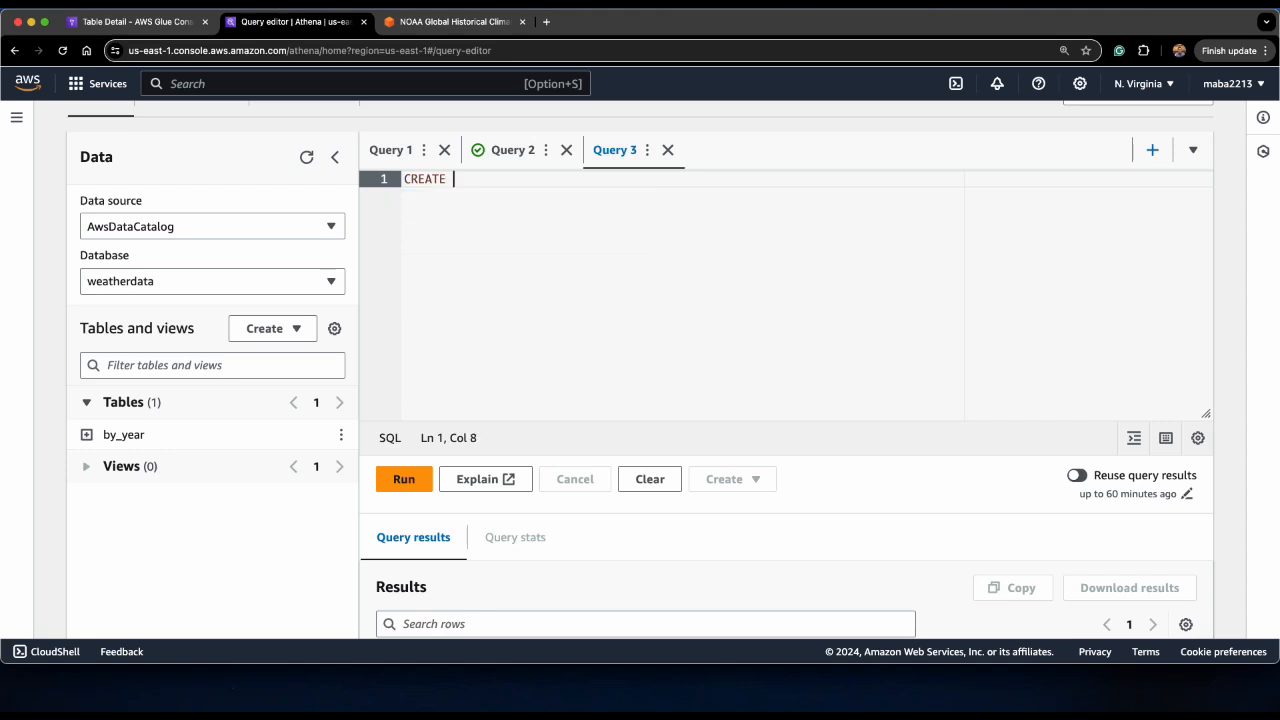
pyautogui.write('table')
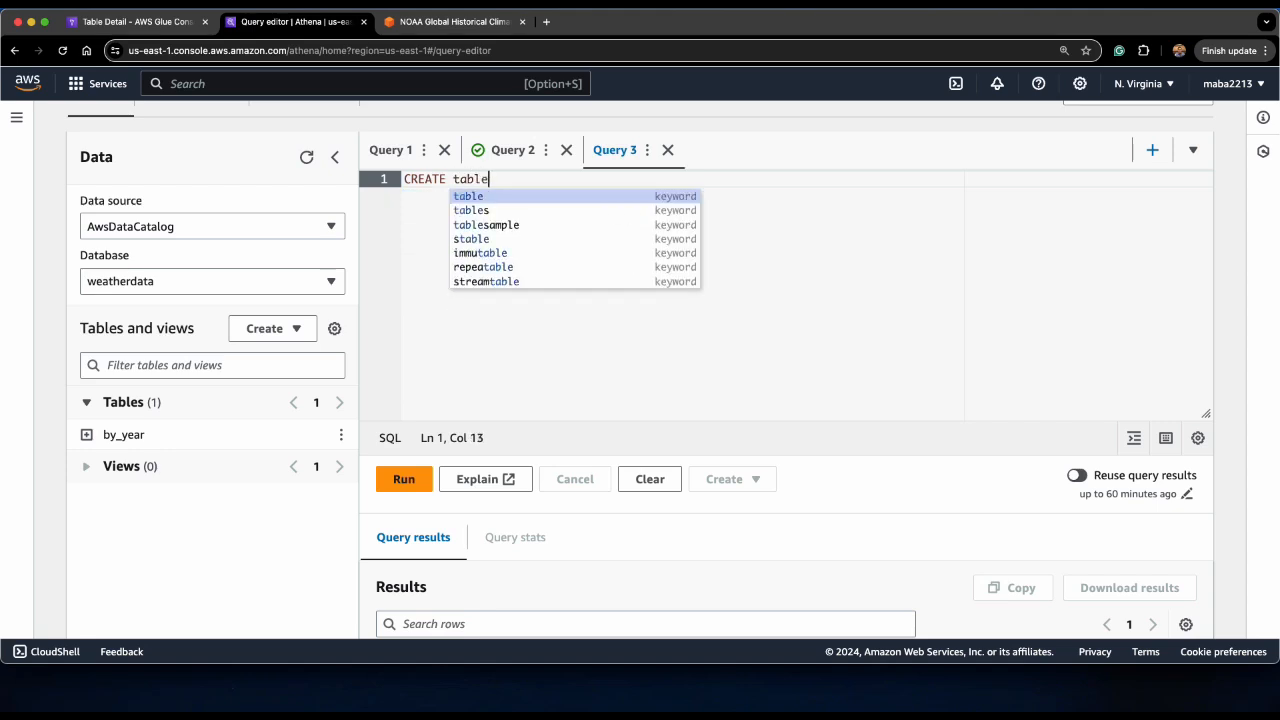
pyautogui.write(' weat')
pyautogui.press('Return')
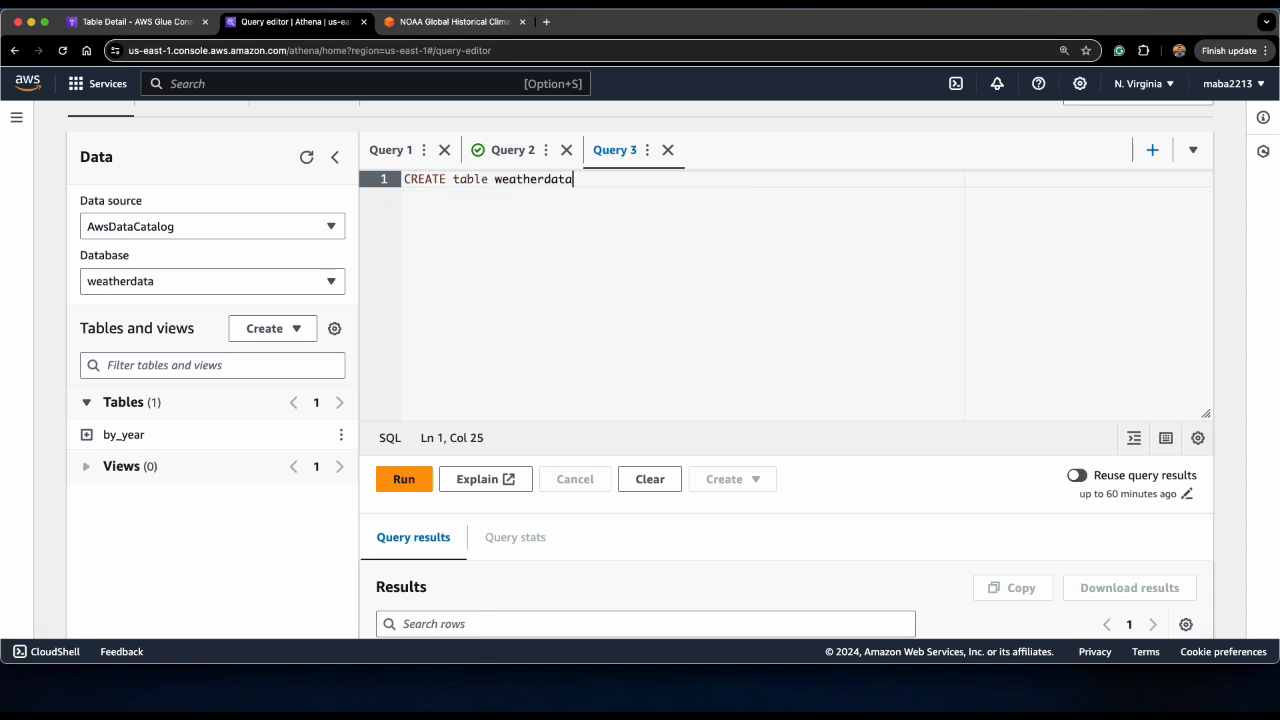
pyautogui.write('.lat')
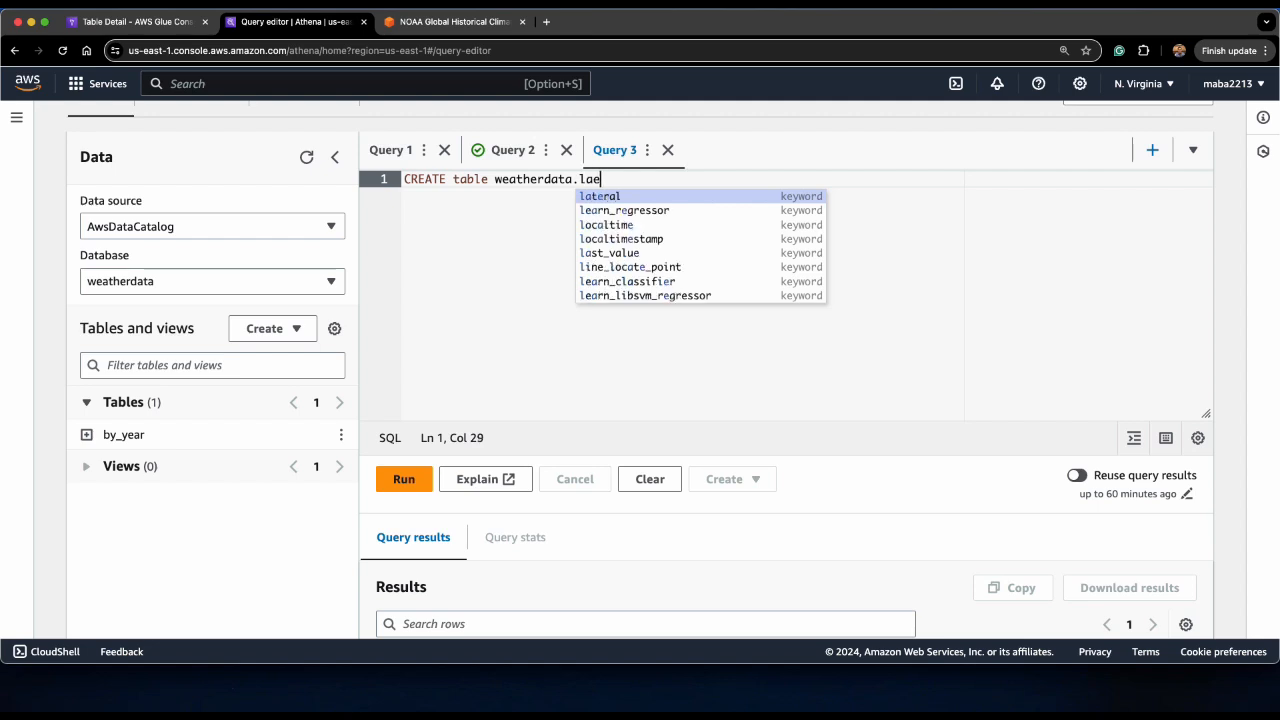
pyautogui.write('e20th')
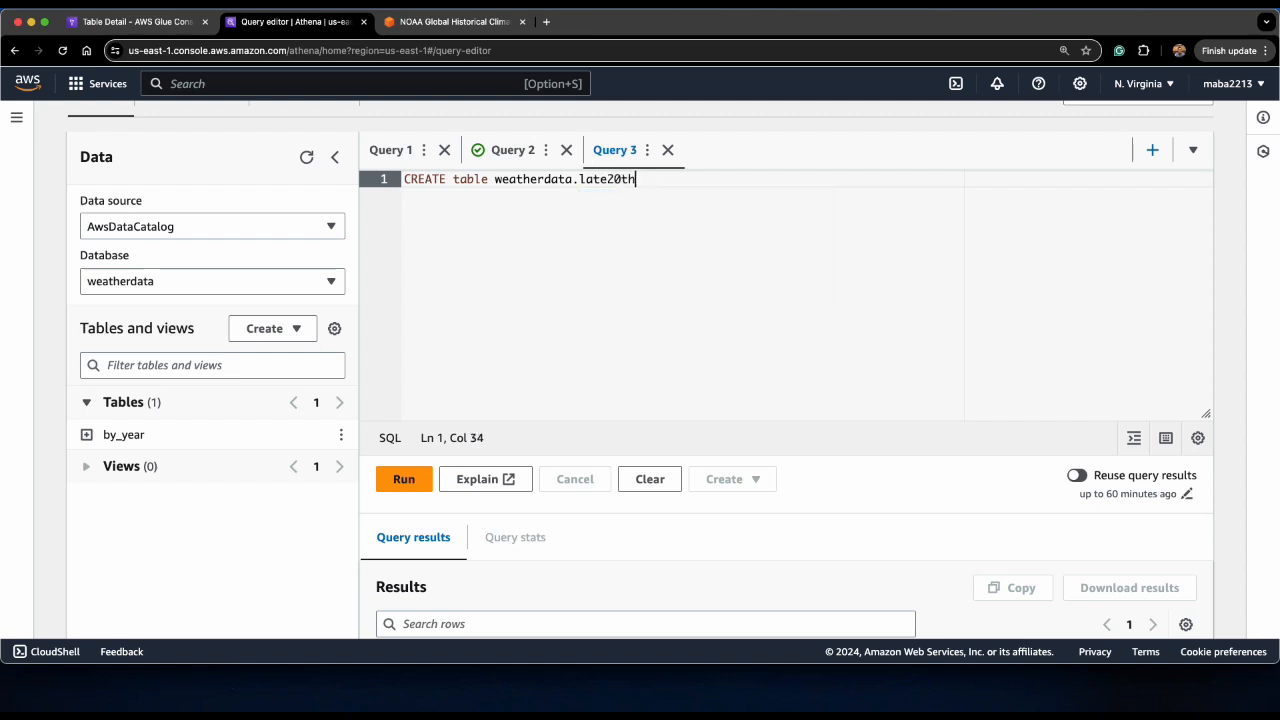
pyautogui.press('Return')
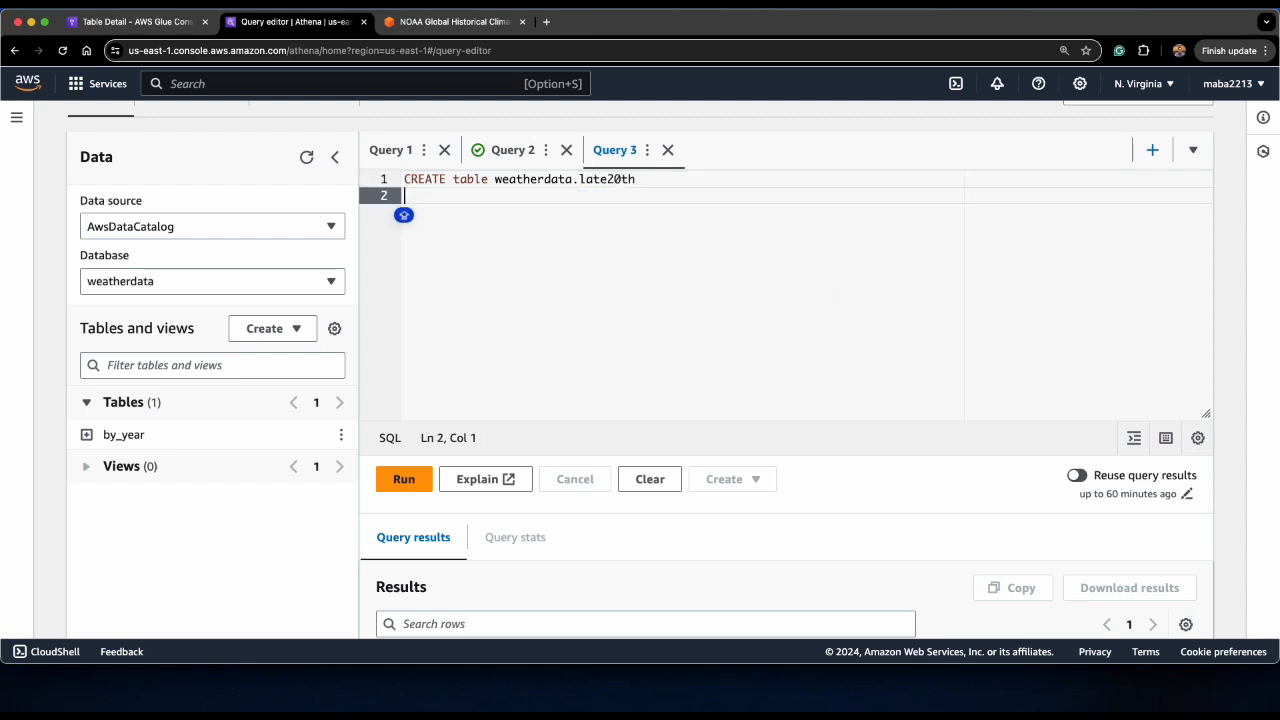
pyautogui.write('WITH (')
pyautogui.press('Return')
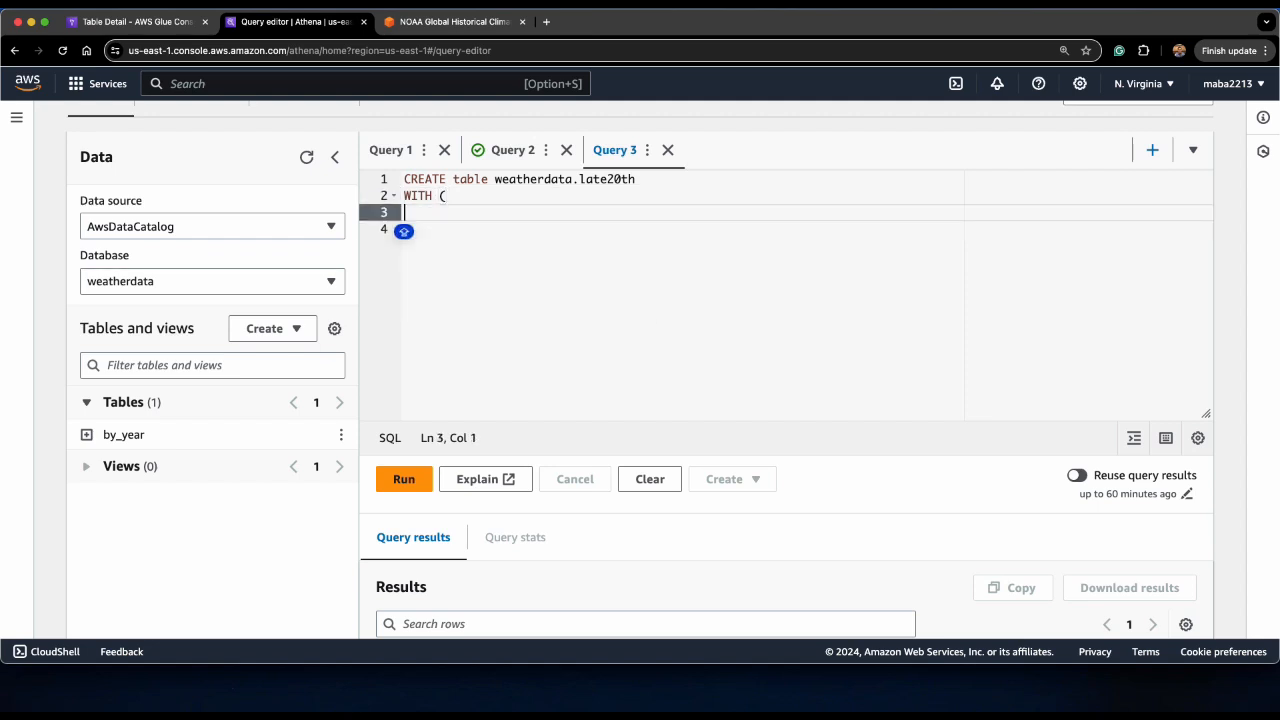
pyautogui.write("format='PARQUET', external_location='s3://")
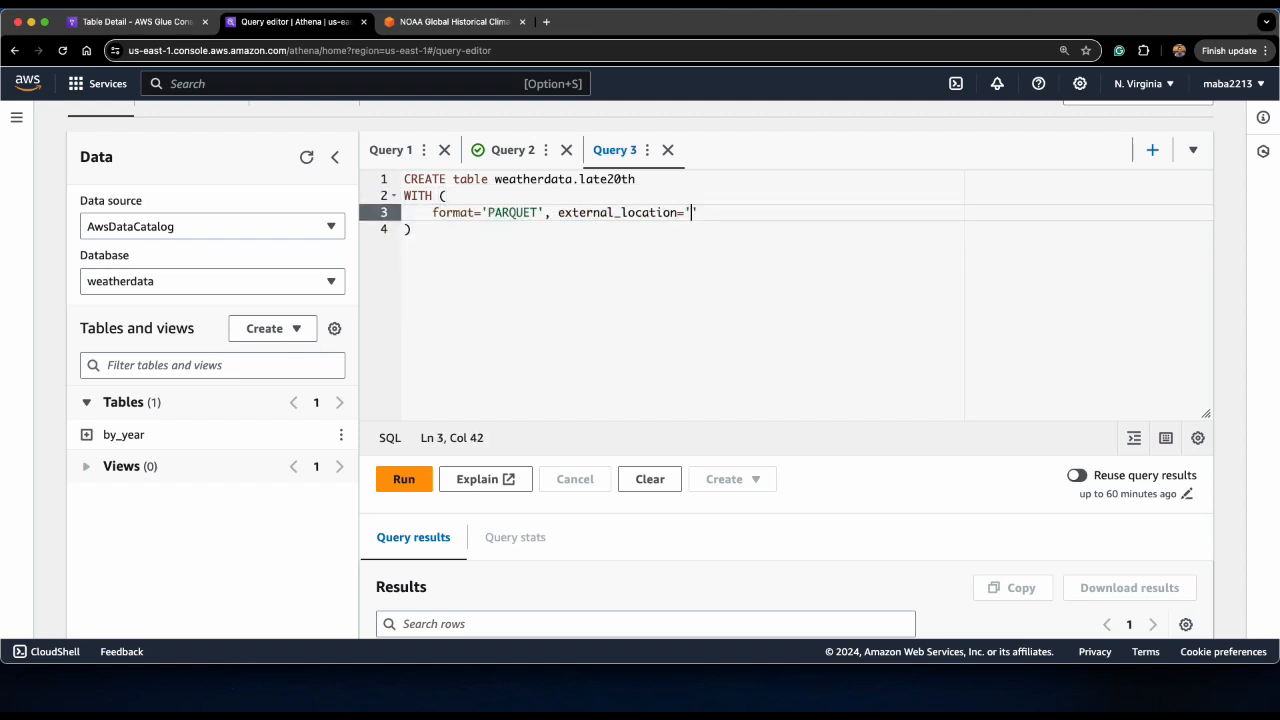
pyautogui.press('super+v')
pyautogui.write('/;l')
pyautogui.press('BackSpace')
pyautogui.press('BackSpace')
pyautogui.write('lab3')
pyautogui.press('Down')
pyautogui.write('AS ')
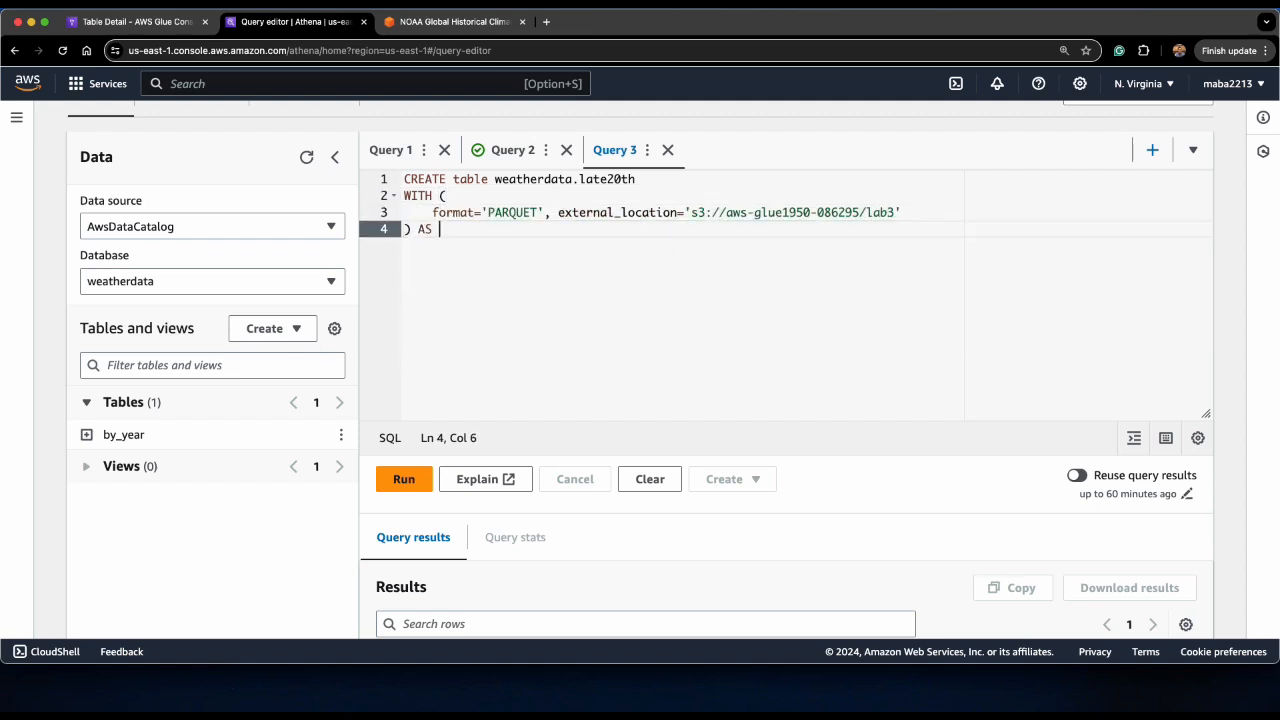
# Step: Complete the statement with SELECT date, type, observation FROM by_year WHERE date/10000 between 1950 and 2015; and run it
pyautogui.write('SELECT date, type, observation FROM by_year')
pyautogui.press('Return')
pyautogui.write('WHER')
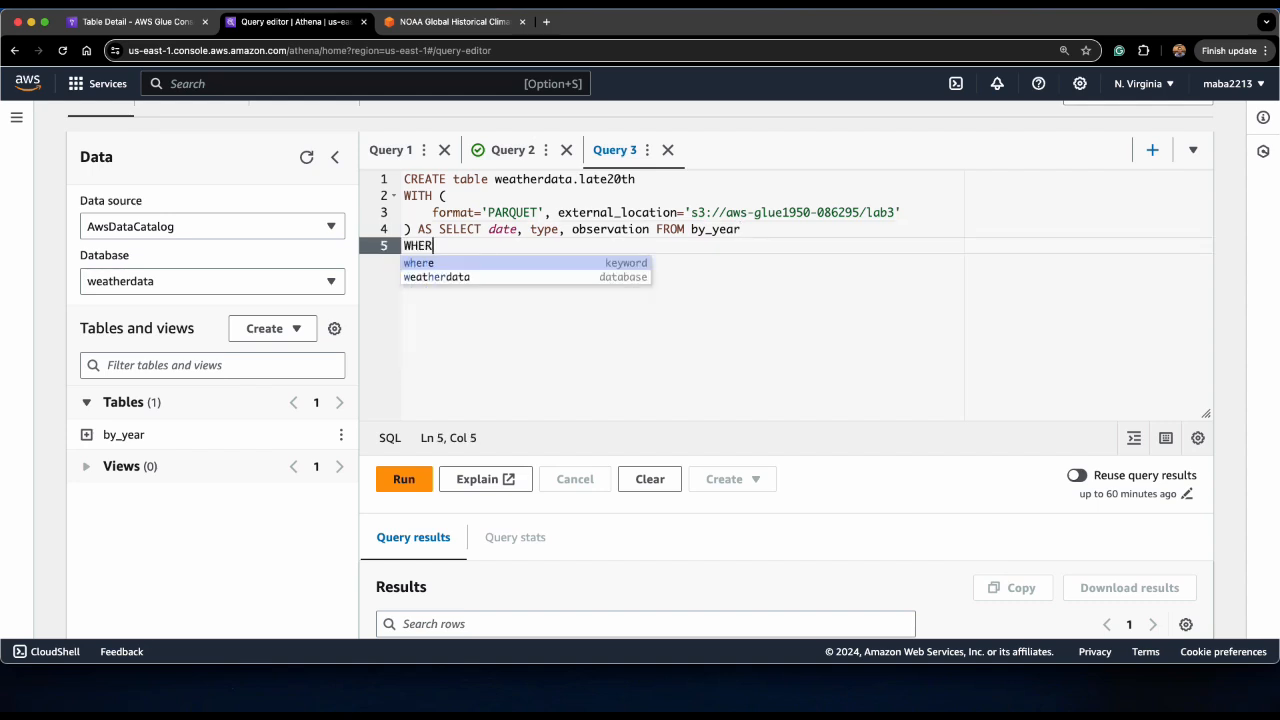
pyautogui.write('E date/10000 between 1950 and 2015;')
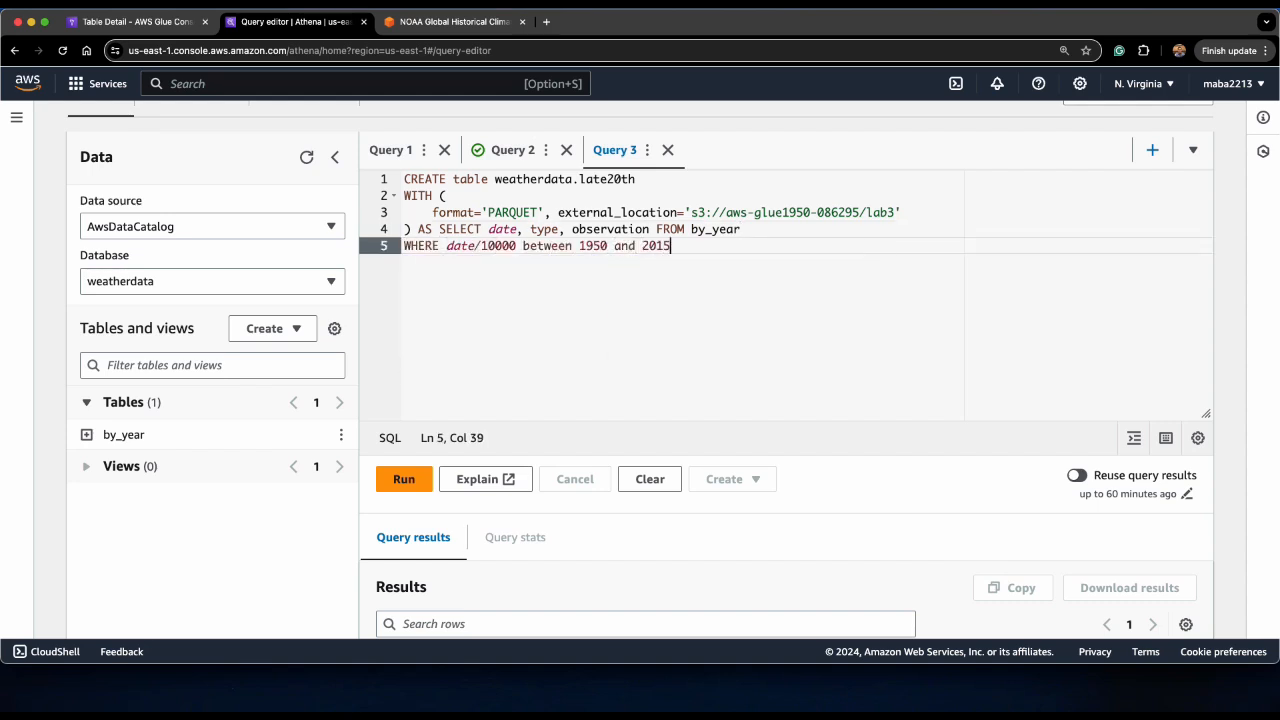
pyautogui.press('super+Return')
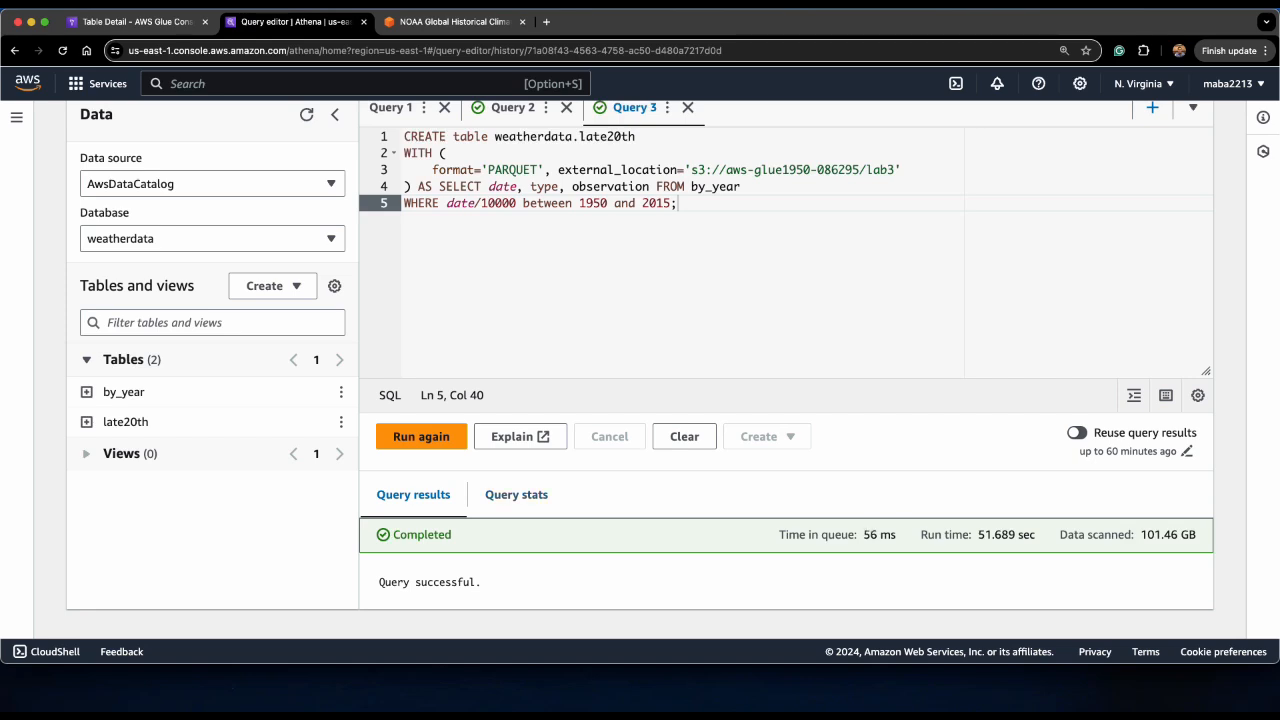
# Step: Run a preview query on the late20th table
pyautogui.click(341, 421)
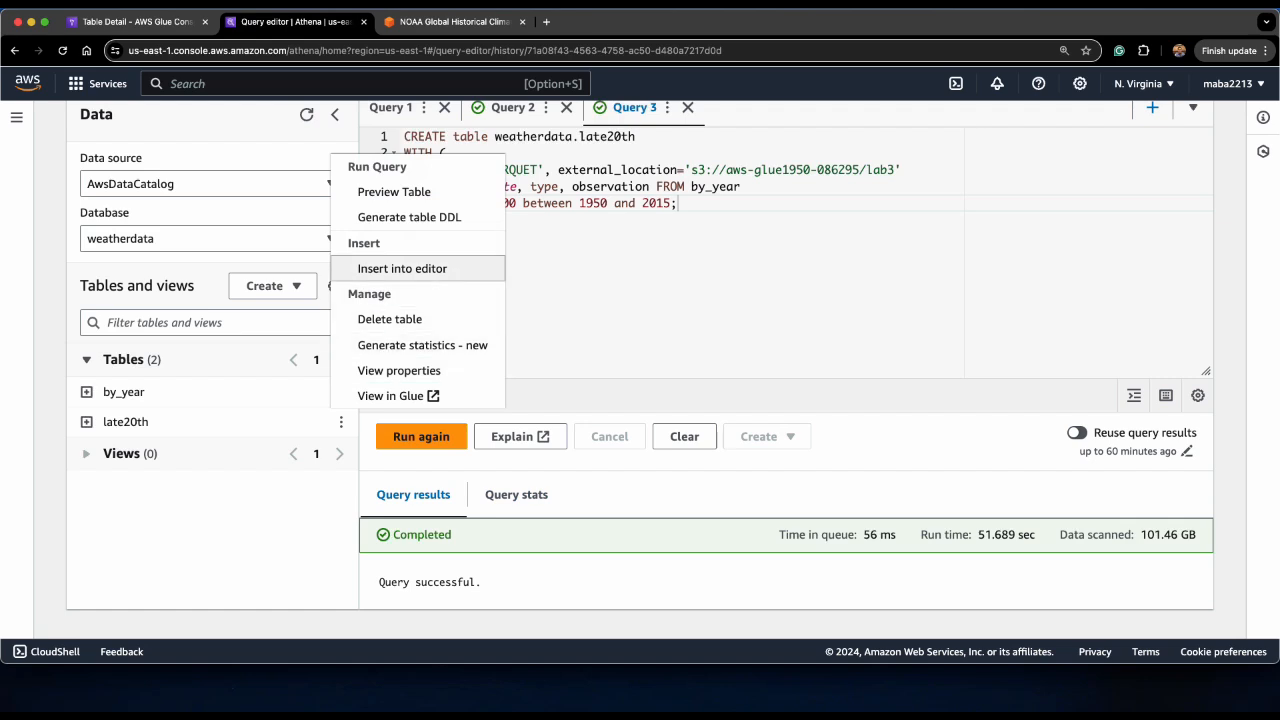
pyautogui.click(394, 191)
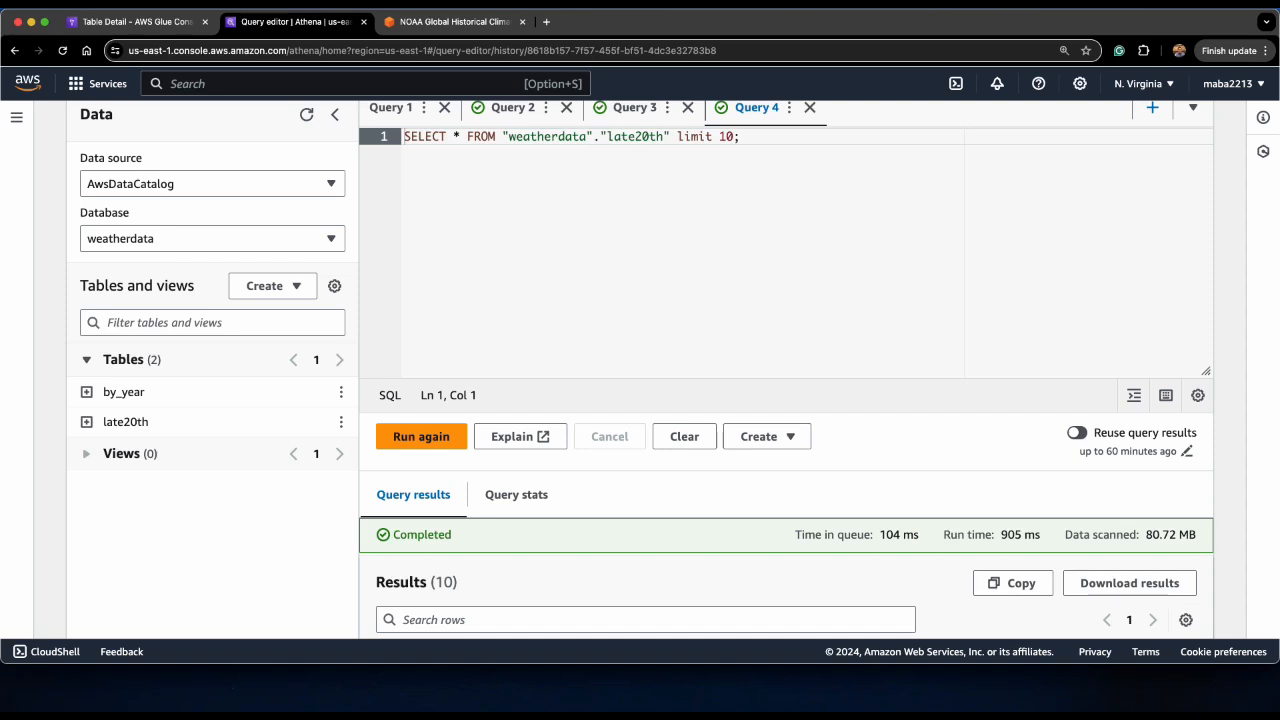
pyautogui.click(531, 246)
# Step: Start a new query with the line CREATE VIEW TMAX AS
pyautogui.scroll(2, 531, 246)
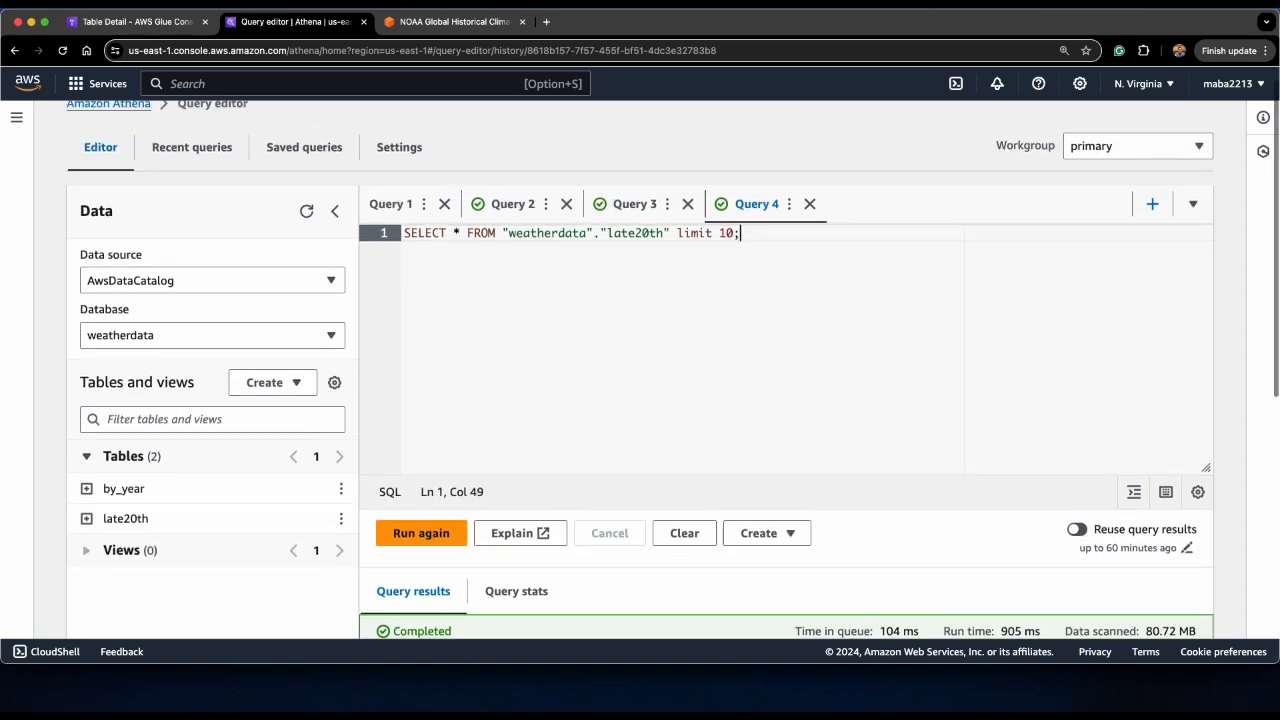
pyautogui.click(1152, 204)
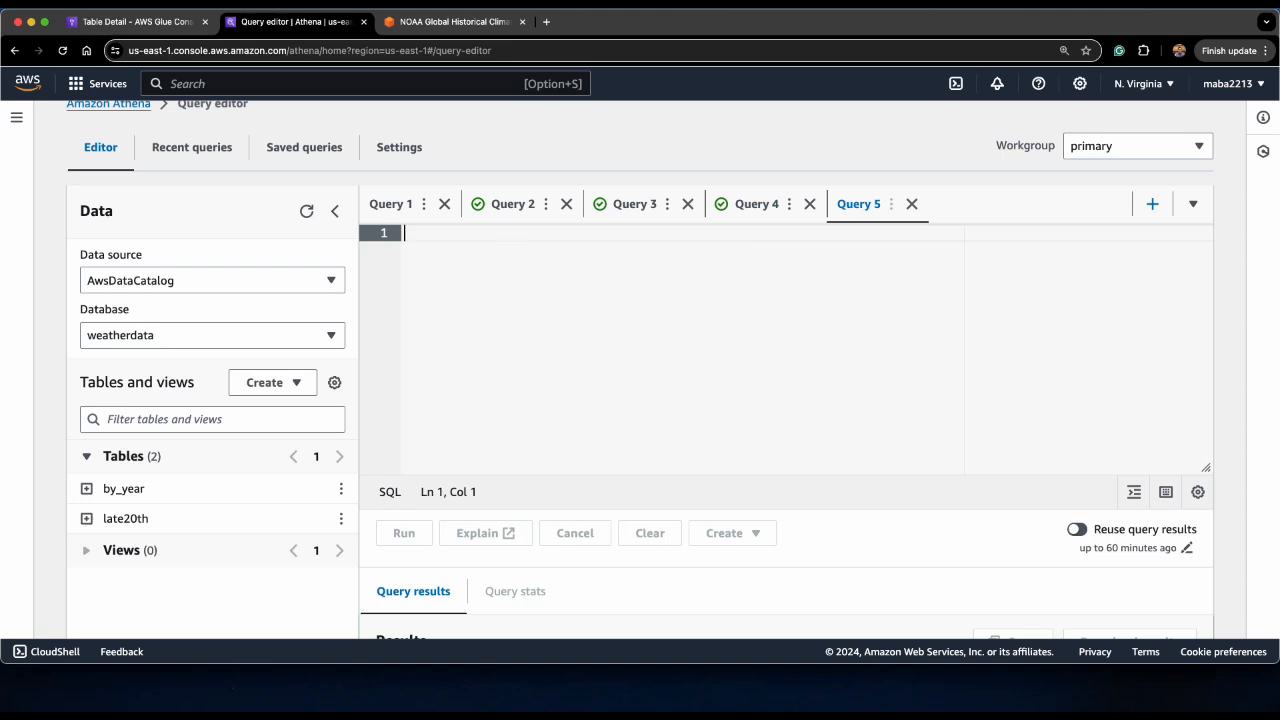
pyautogui.click(409, 251)
pyautogui.write('CREATE ')
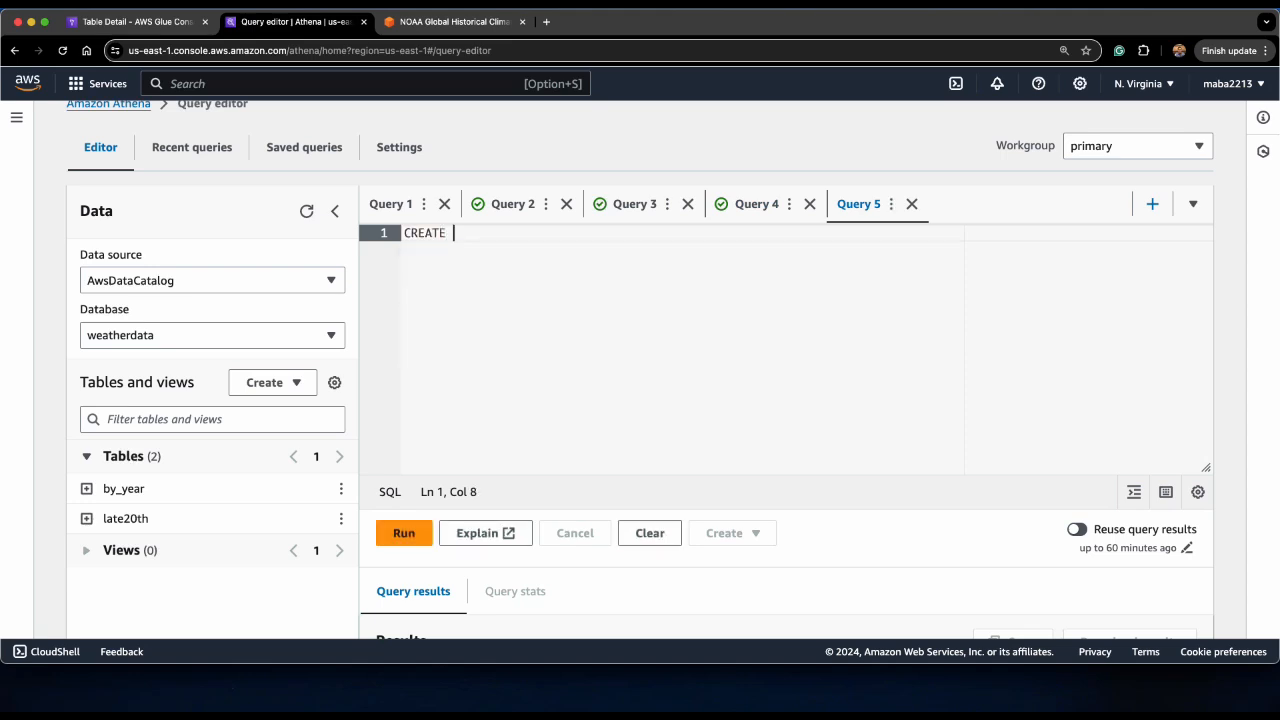
pyautogui.write('VIE')
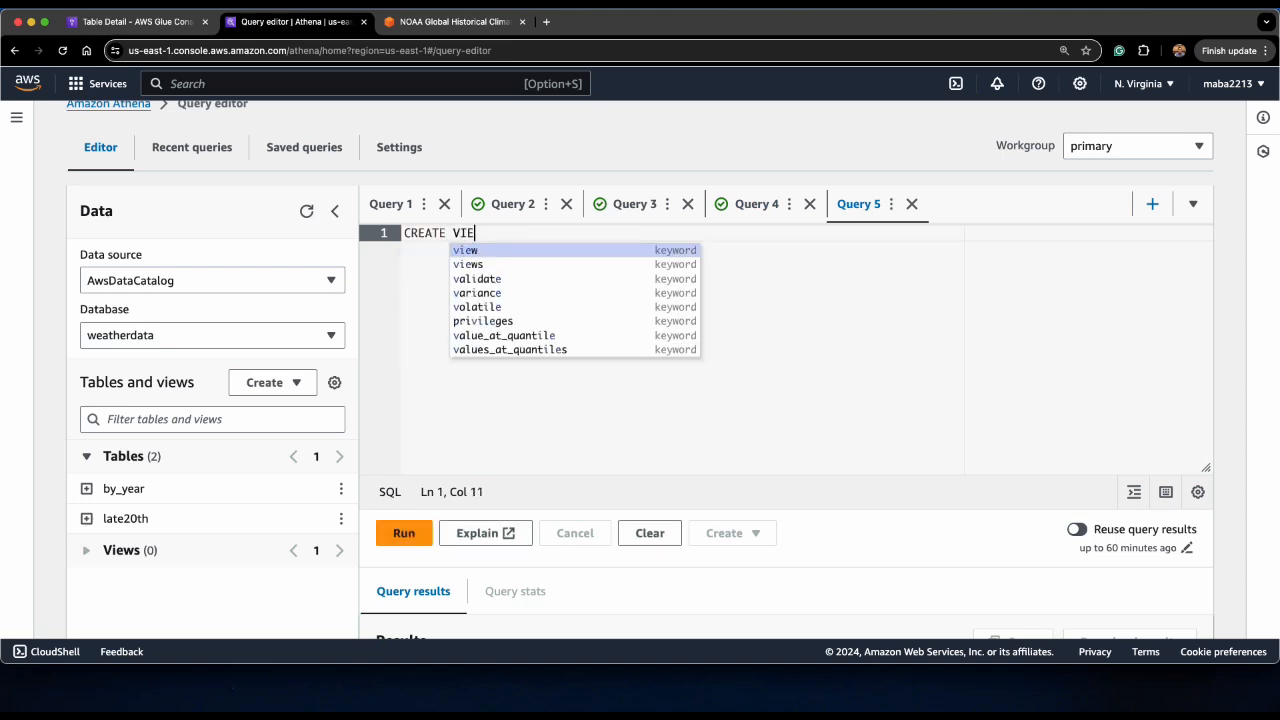
pyautogui.write('W TM')
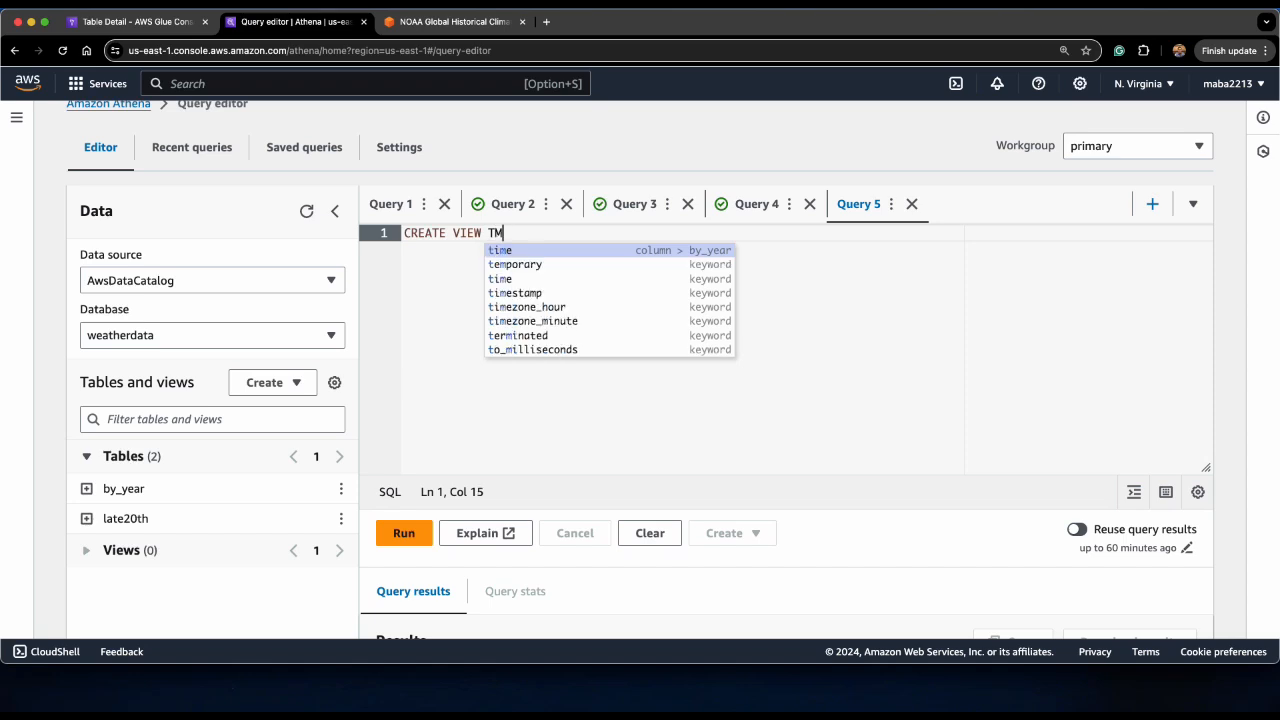
pyautogui.write('AX a')
pyautogui.press('BackSpace')
pyautogui.write('AS')
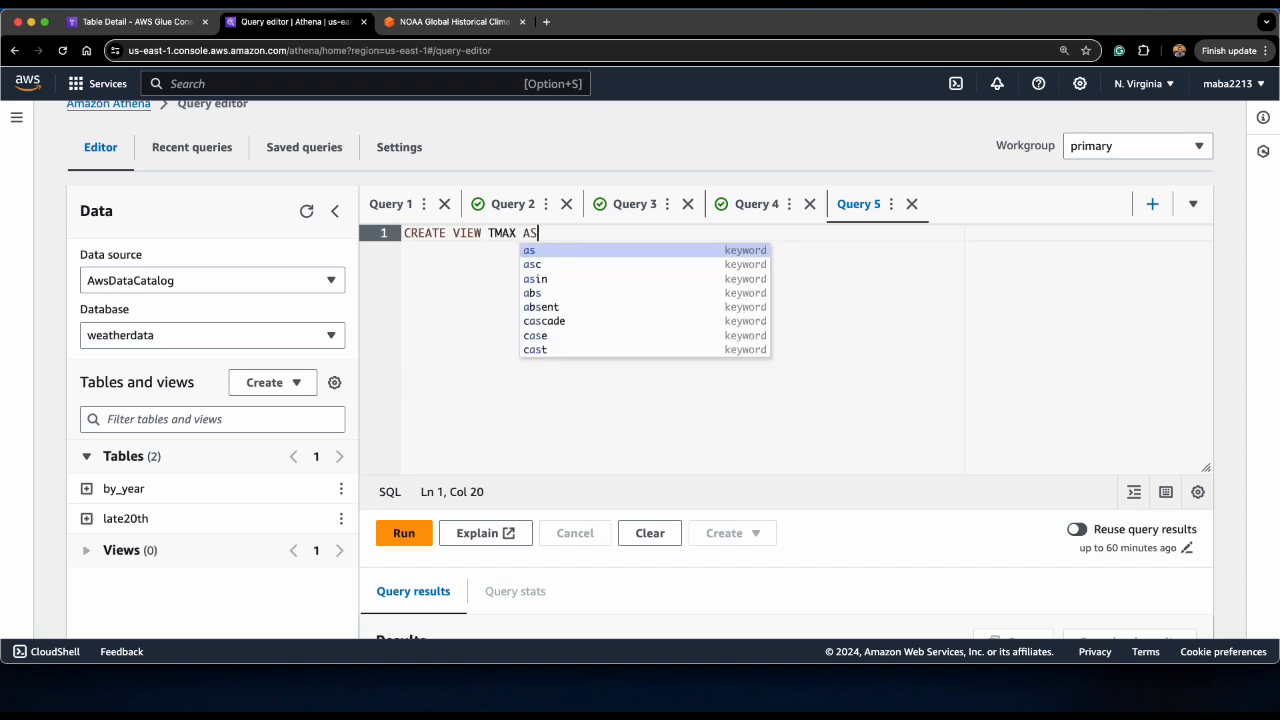
pyautogui.press('Return')
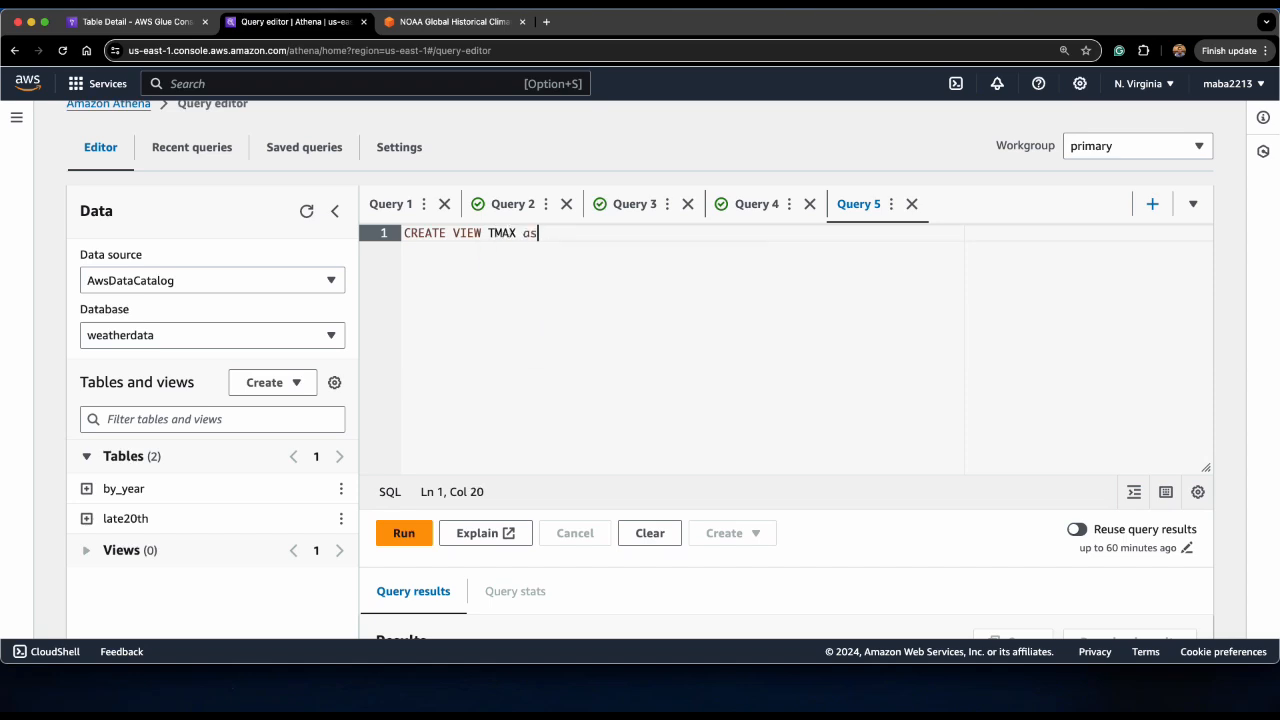
pyautogui.press('BackSpace')
pyautogui.press('BackSpace')
pyautogui.write('AS')
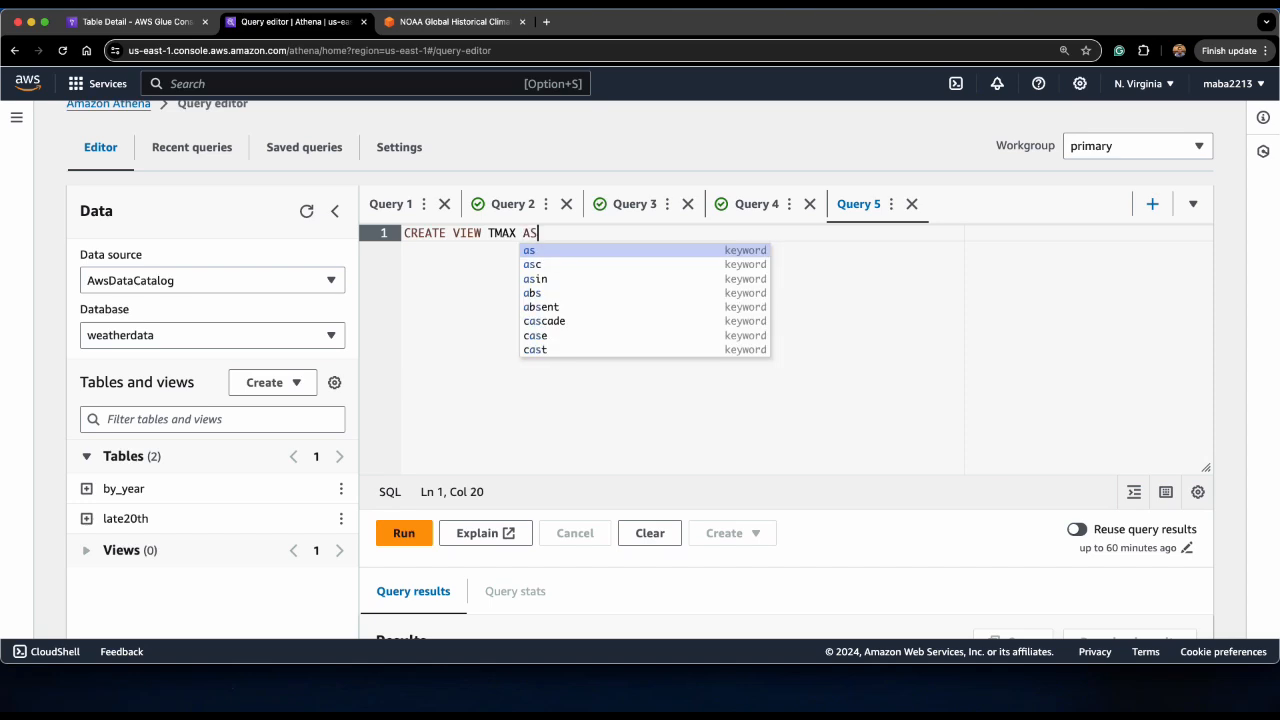
pyautogui.press('Return')
# Step: Complete the view definition with SELECT date, observation, type FROM late20th WHERE type = 'TMAX' and run it
pyautogui.write('S')
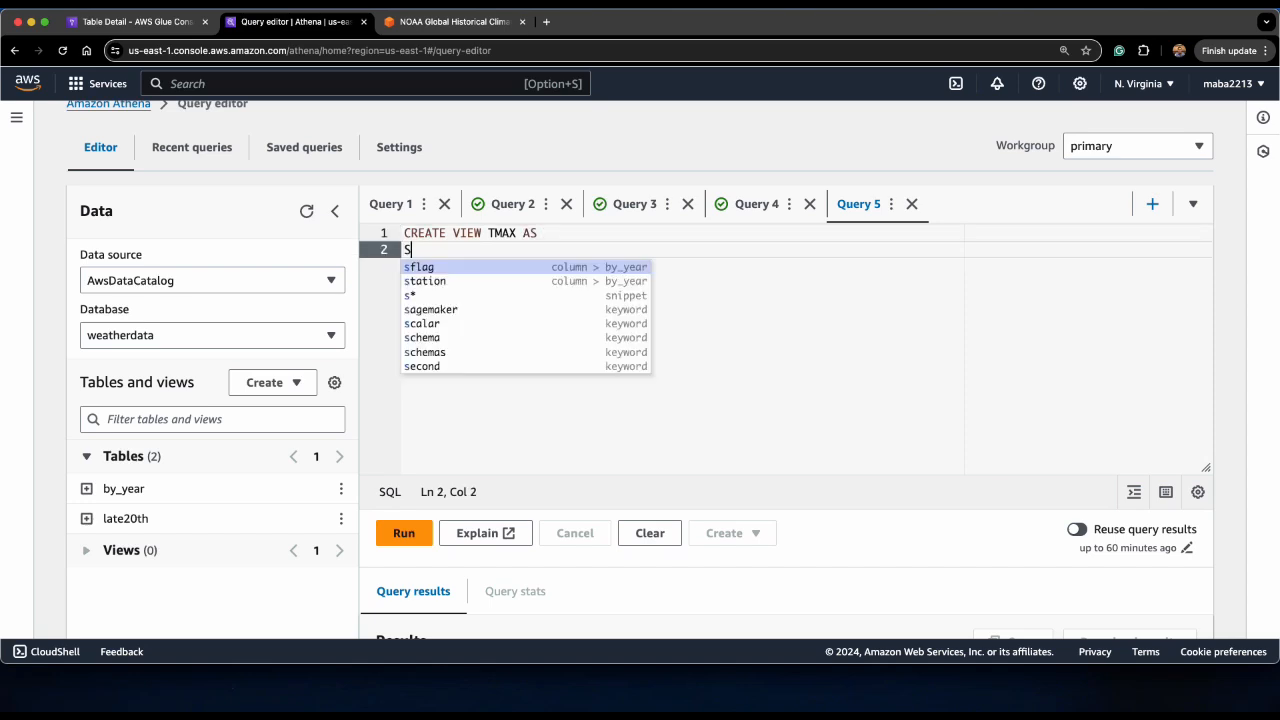
pyautogui.write('ELECT date')
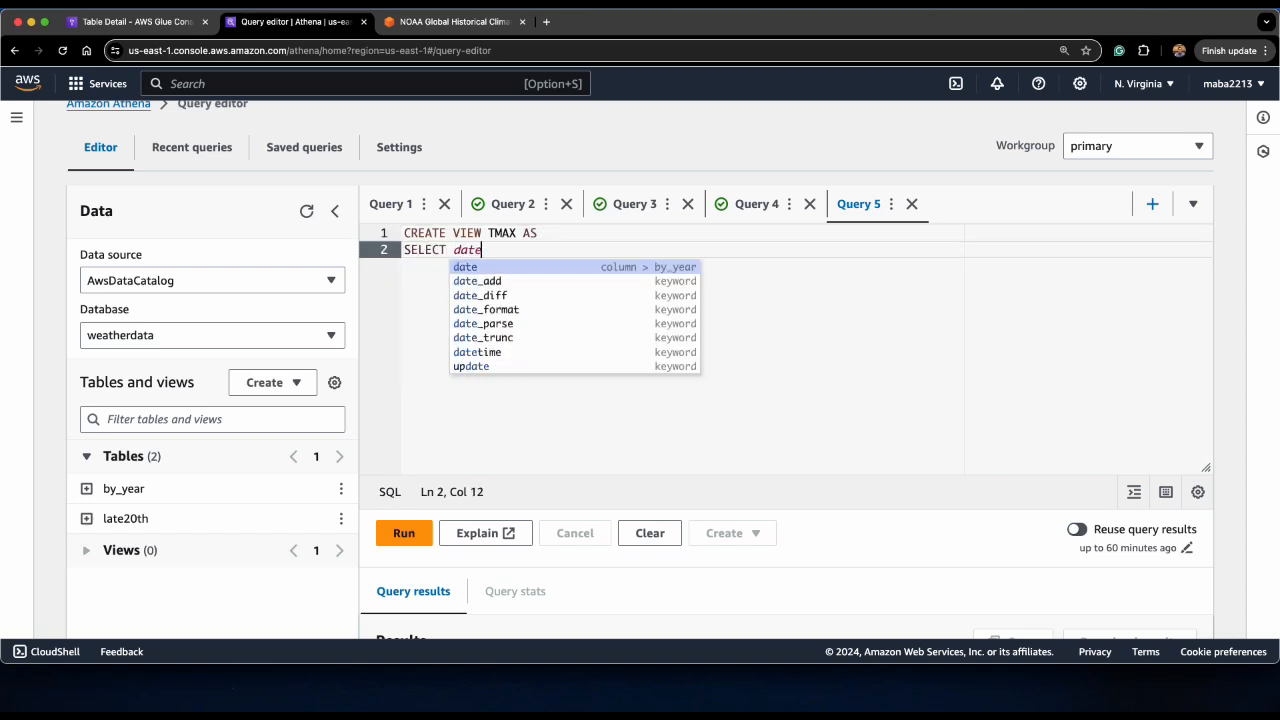
pyautogui.write(', observation, type')
pyautogui.press('Return')
pyautogui.write('F')
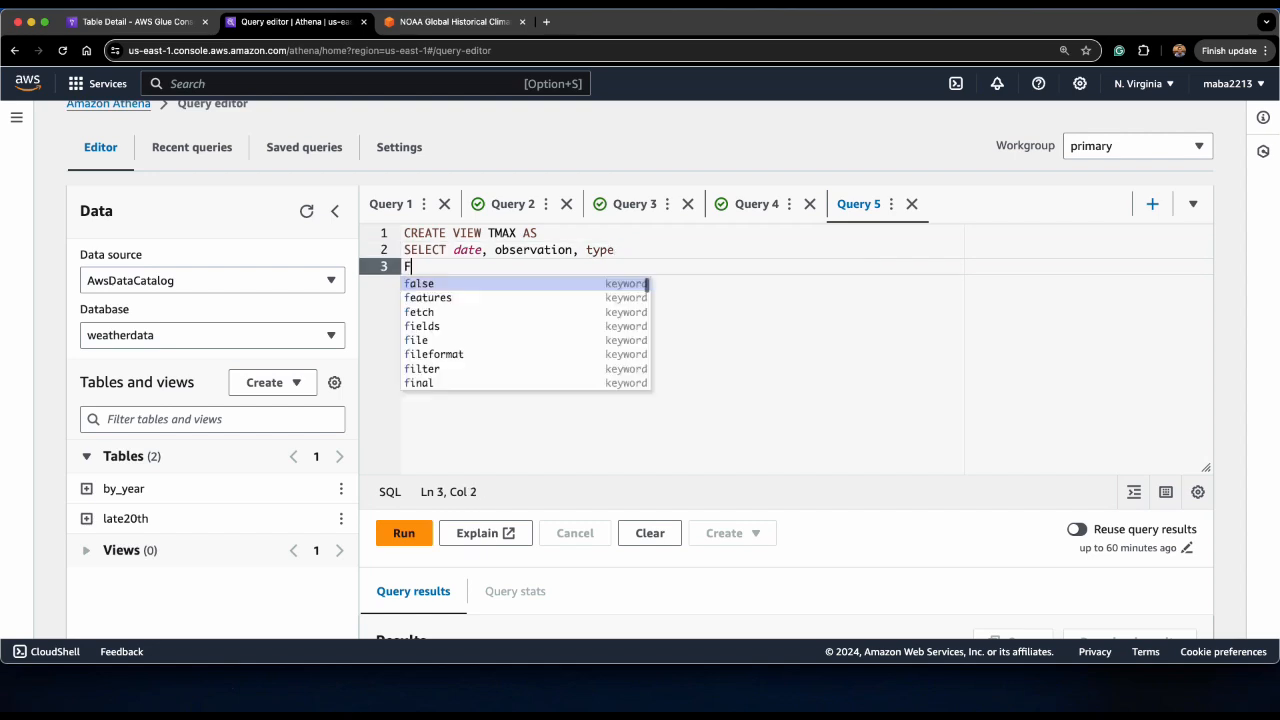
pyautogui.write('ROM late20th')
pyautogui.press('Return')
pyautogui.write('WHERE type')
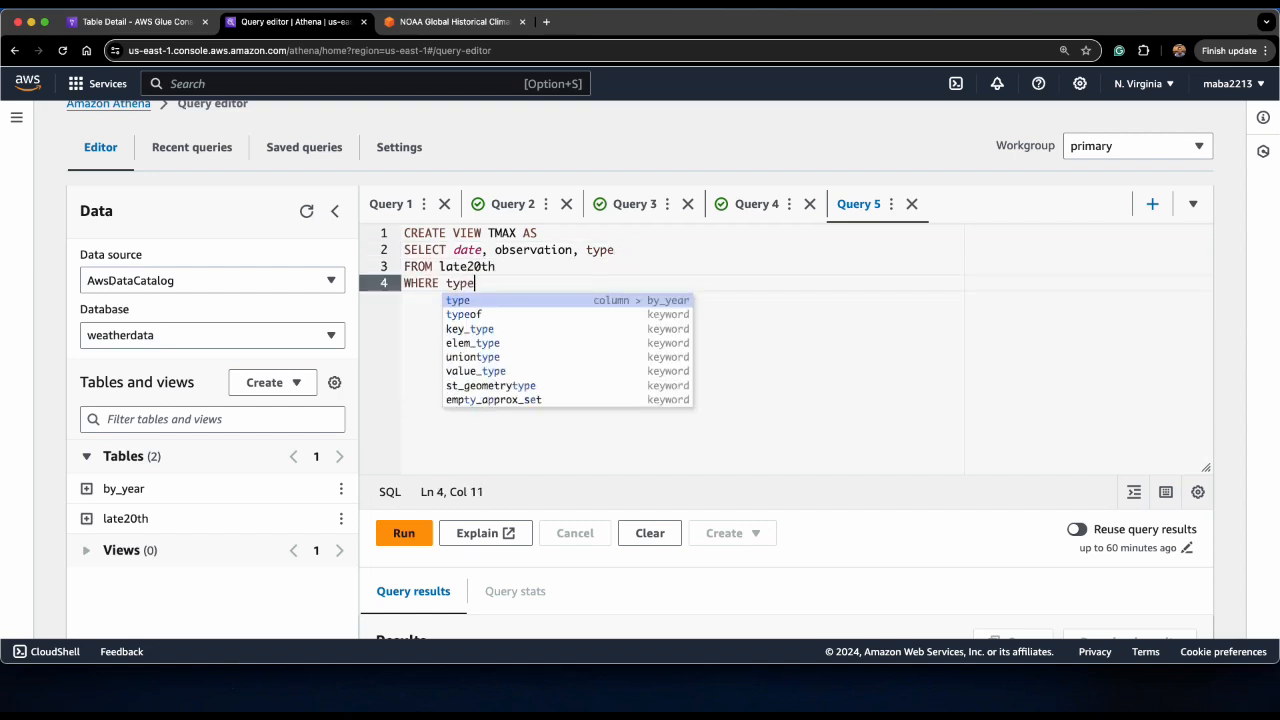
pyautogui.write(" = 'TMAX'")
pyautogui.press('super+Return')
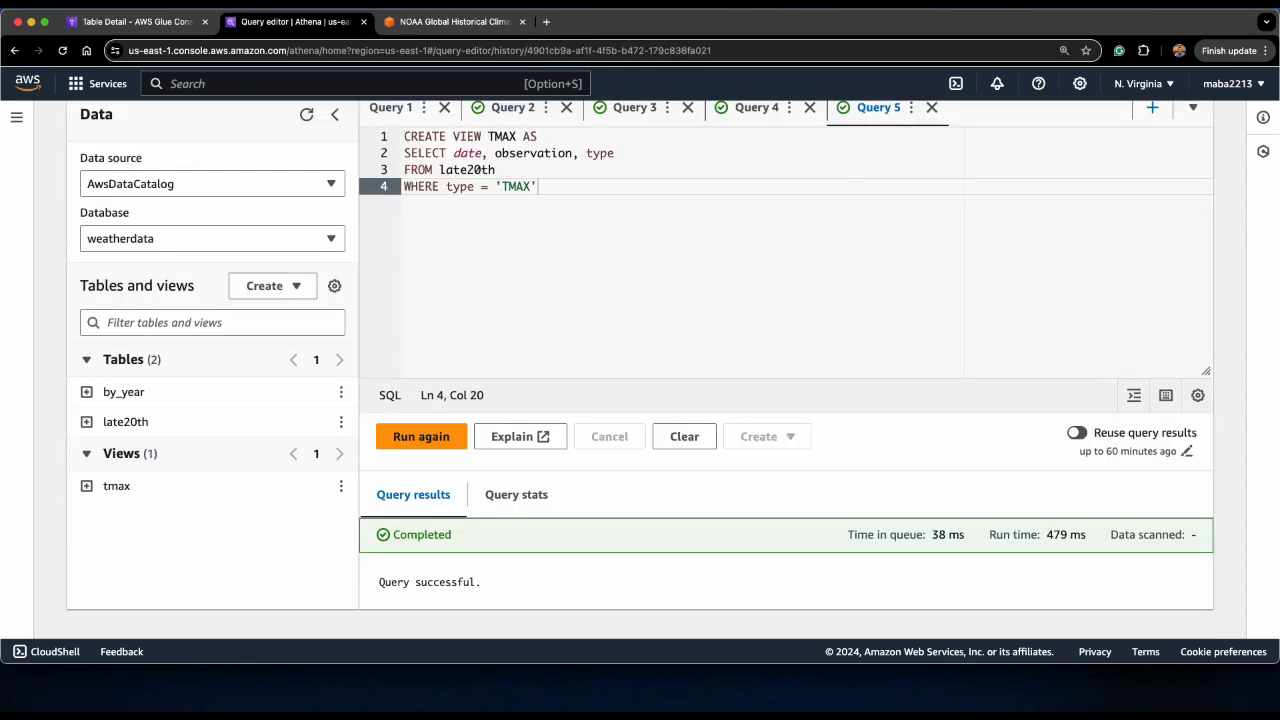
# Step: Preview the tmax view and examine its result rows
pyautogui.click(341, 484)
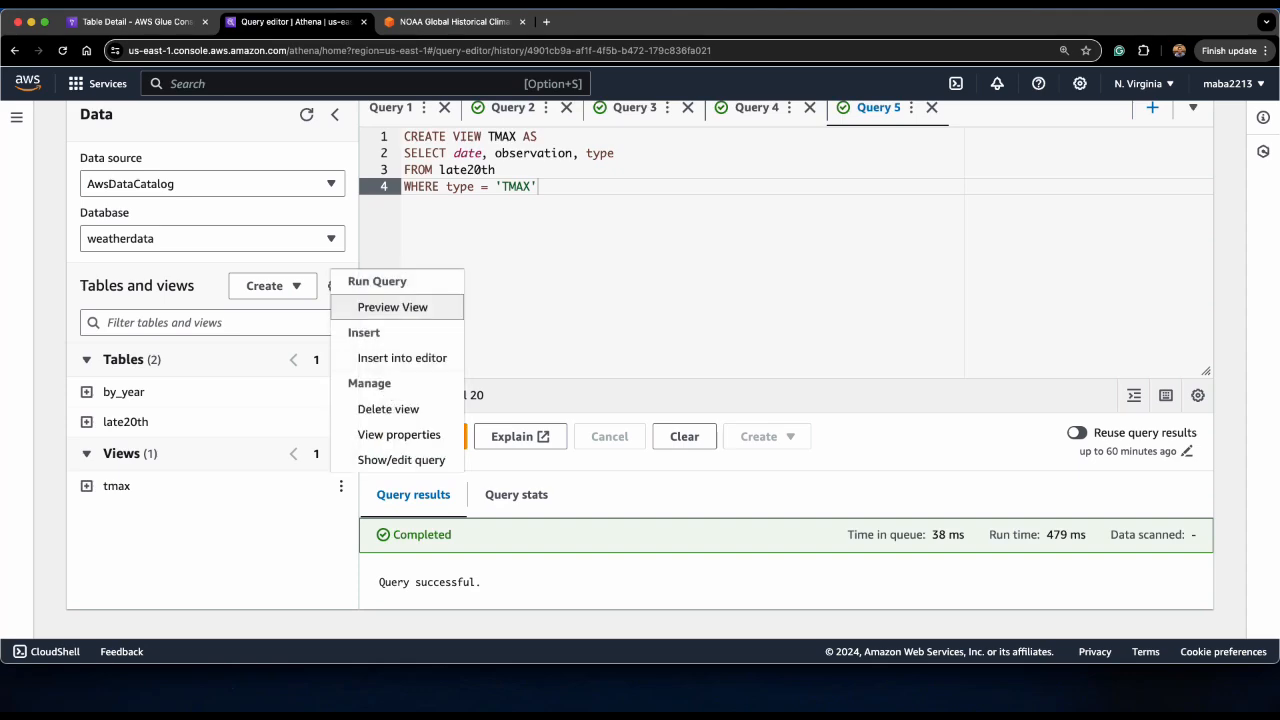
pyautogui.click(392, 307)
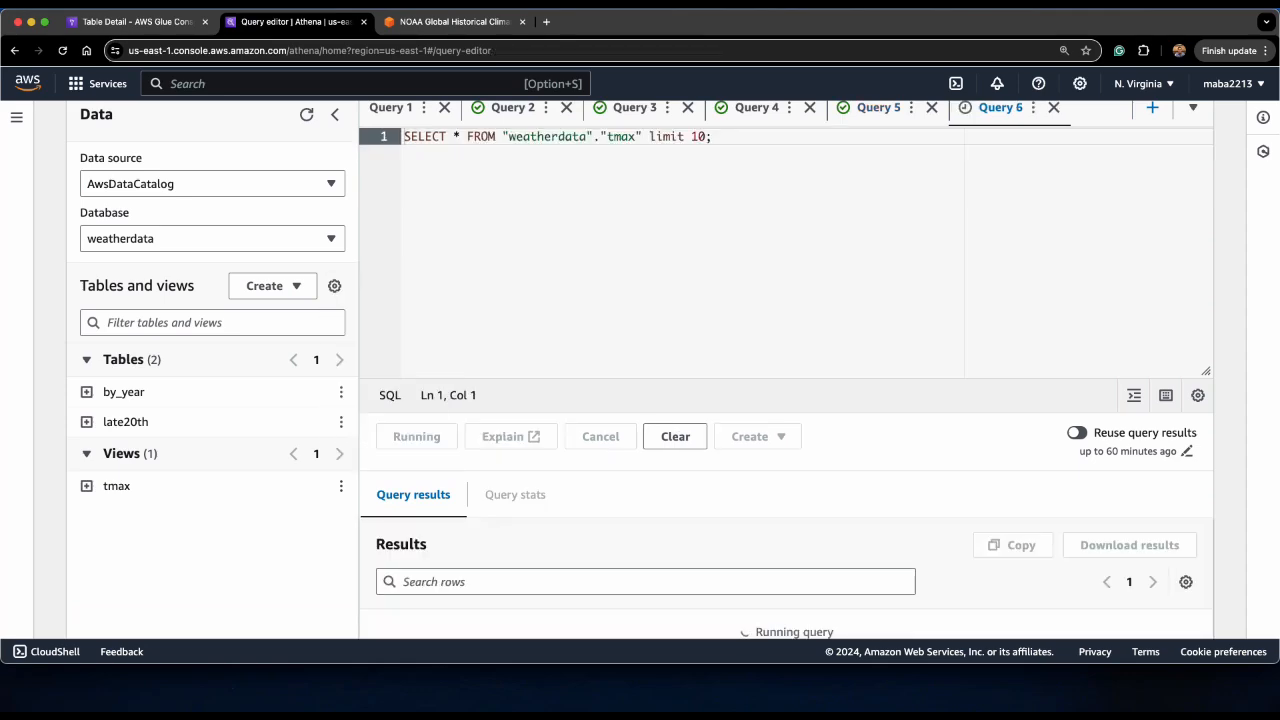
pyautogui.scroll(-5, 786, 400)
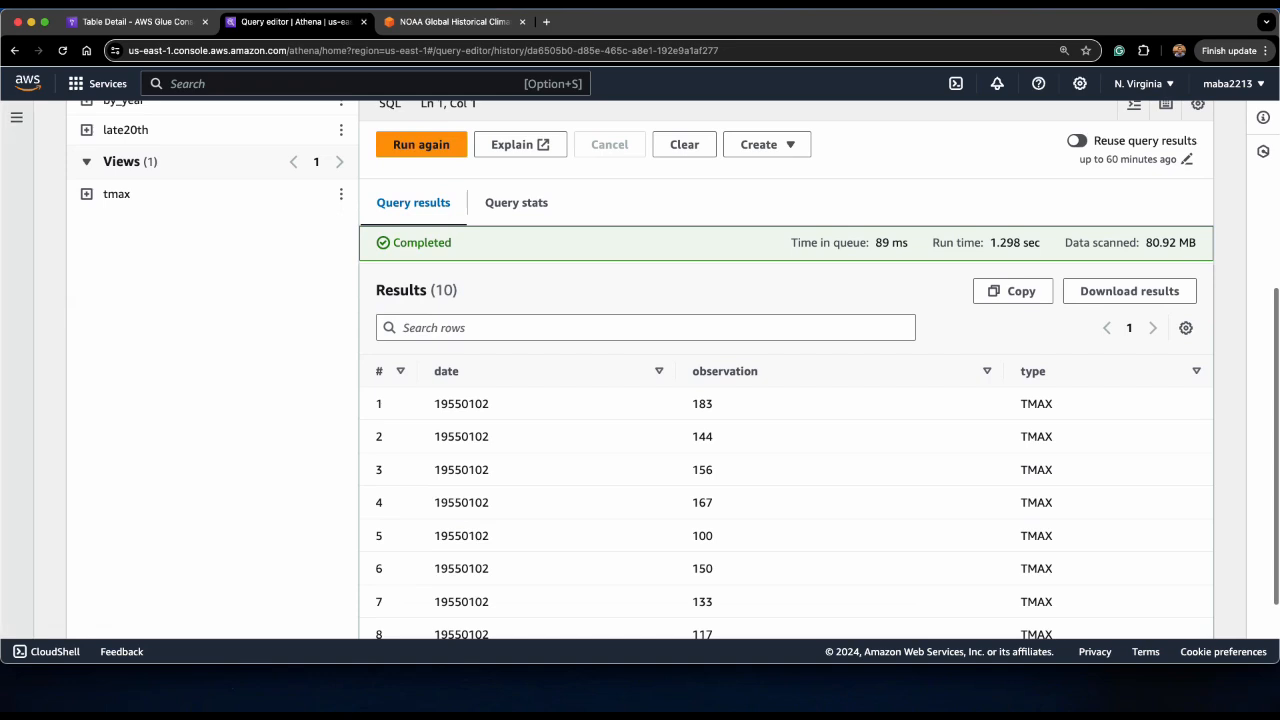
# Step: Start a new query selecting date/10000 as Year and avg(observation)/10 as Max from tmax
pyautogui.scroll(8, 640, 370)
pyautogui.click(1152, 227)
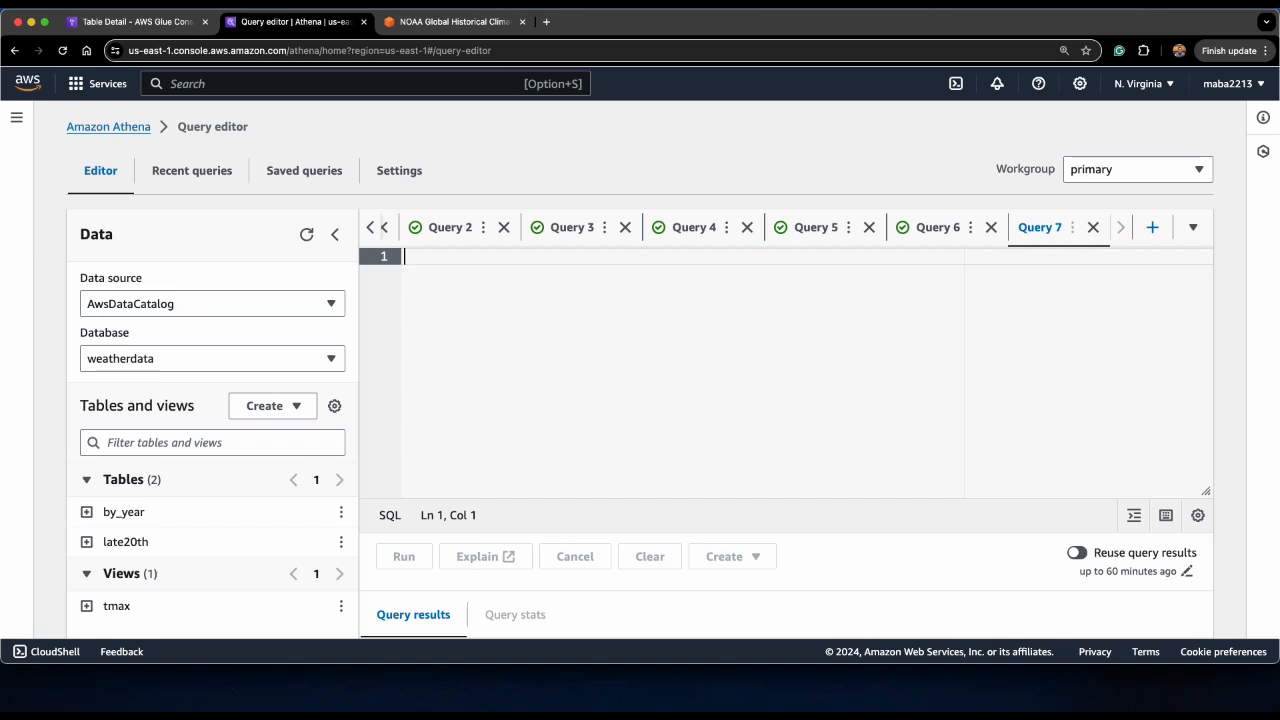
pyautogui.click(404, 270)
pyautogui.write('SELECT')
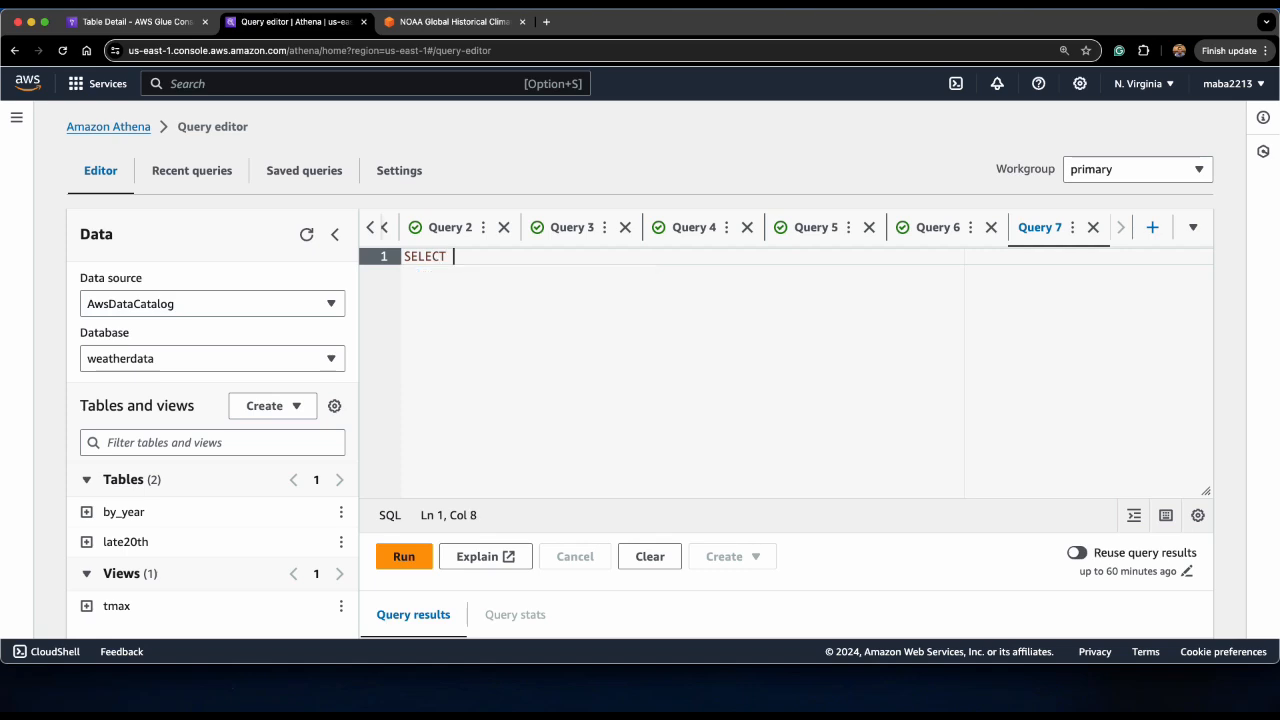
pyautogui.write(' date/10000 as Year, avg(observation')
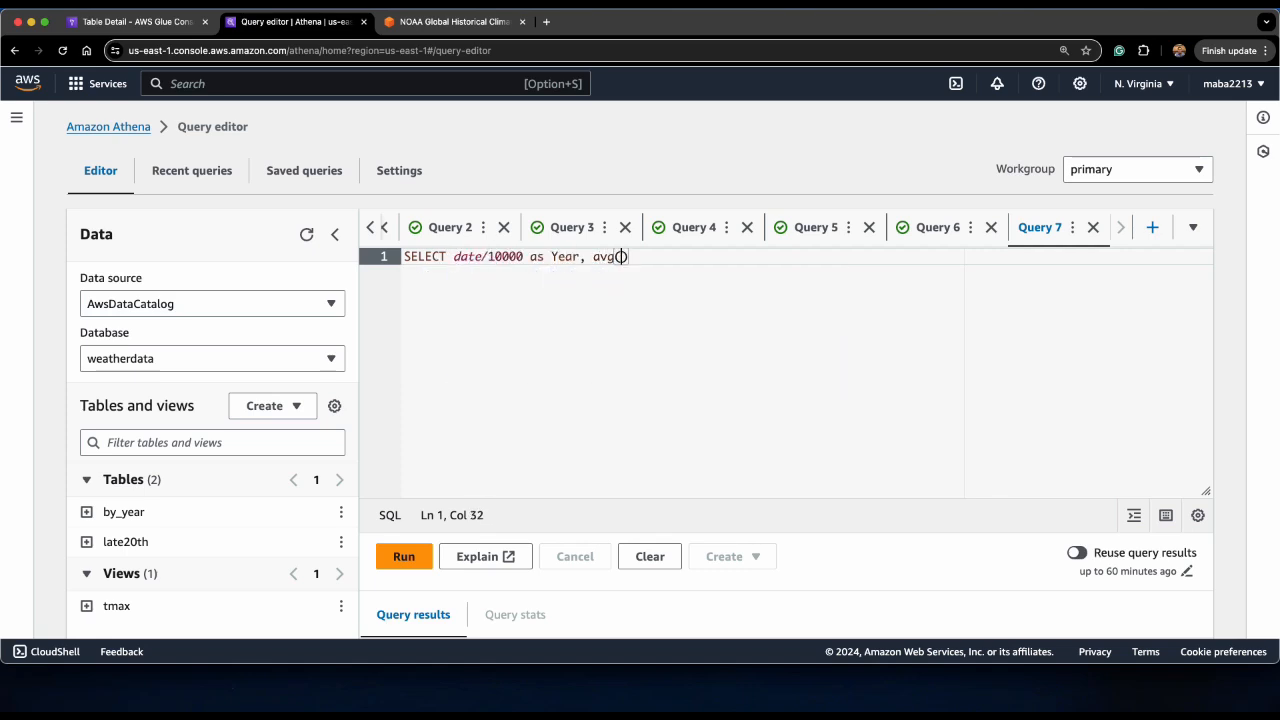
pyautogui.write(')/10 as Max')
pyautogui.press('Return')
pyautogui.write('FROM tmax')
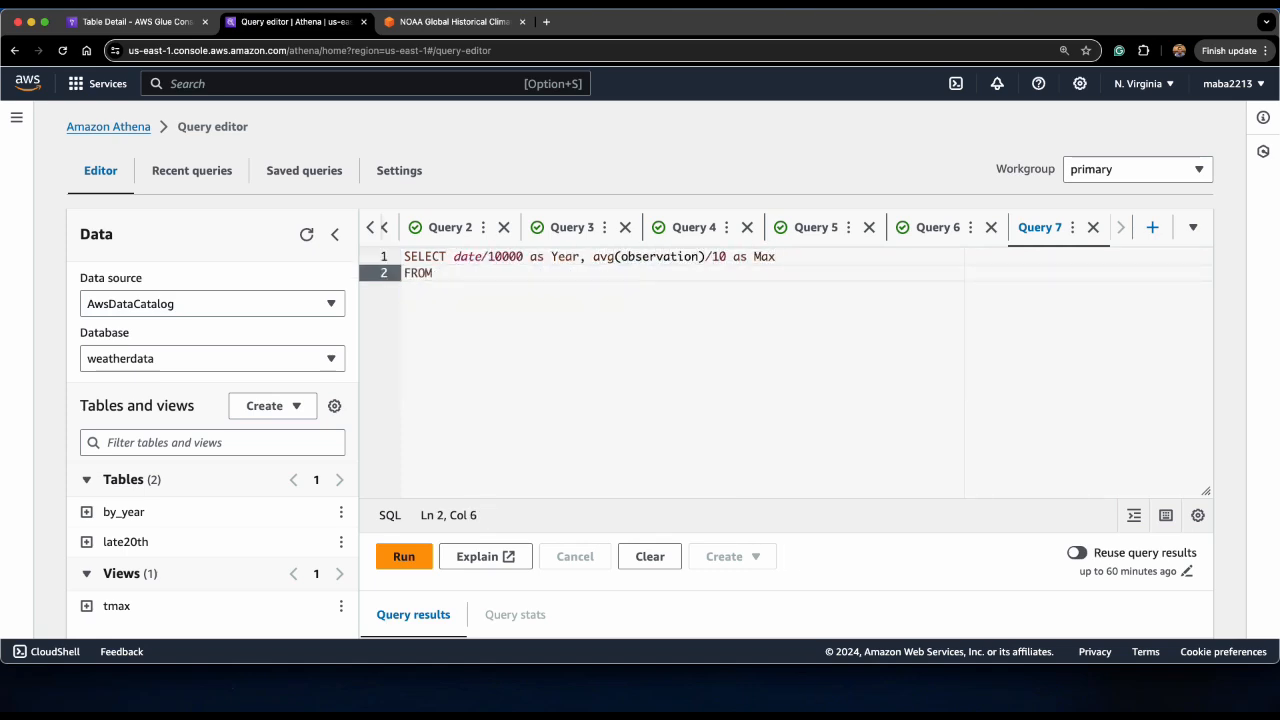
# Step: Group and order the query by date/10000, run it, and examine the average maximum for each year
pyautogui.press('Return')
pyautogui.write('GROUP BY date/10000 ORDE')
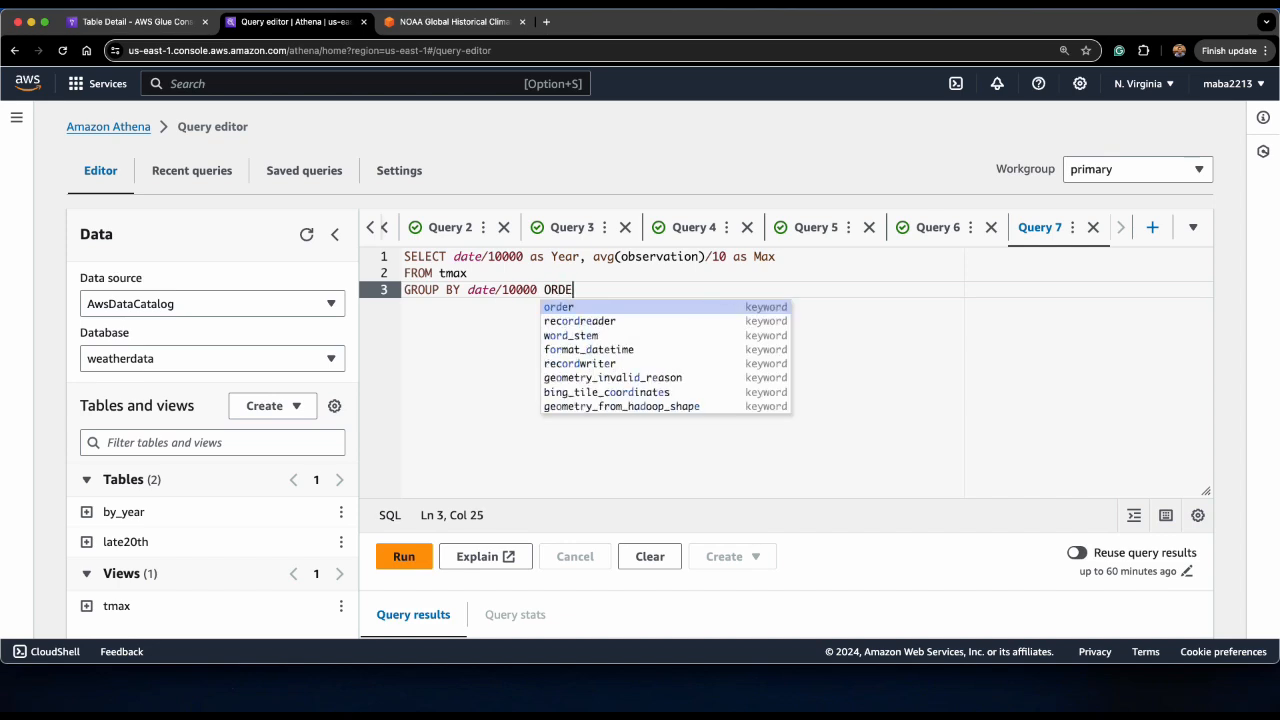
pyautogui.write('R BY date/10000;')
pyautogui.press('super+Return')
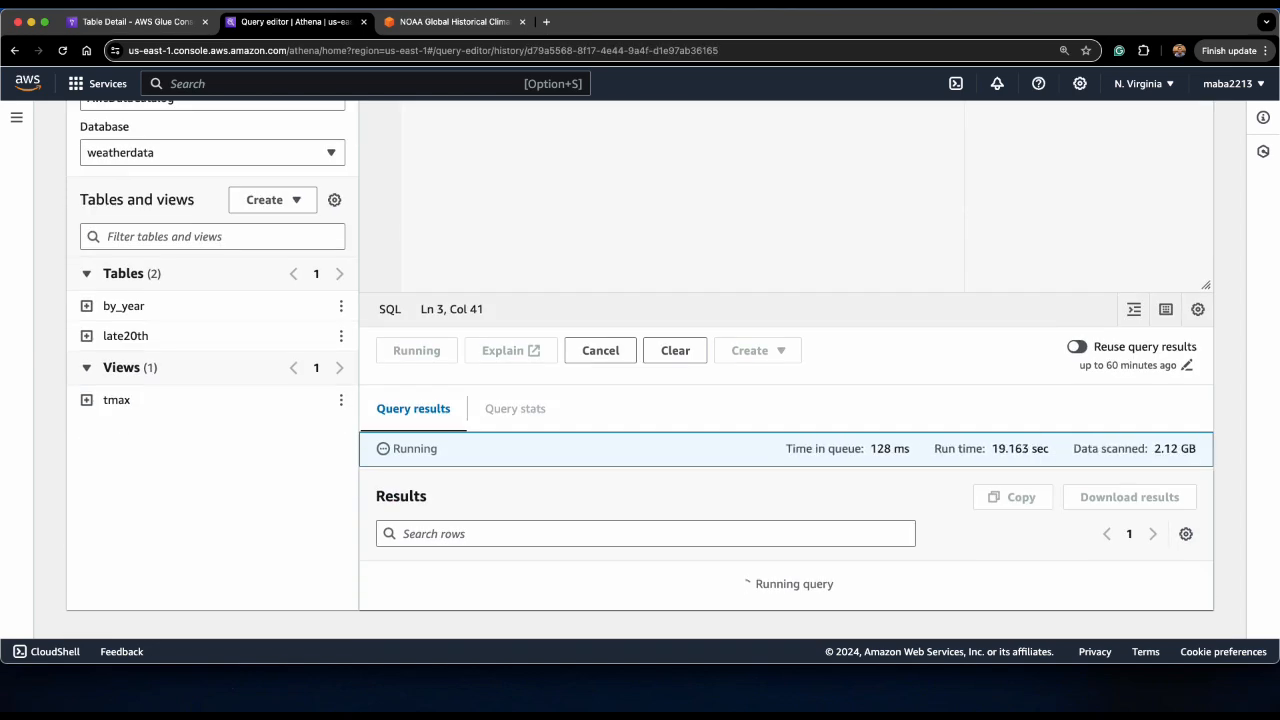
pyautogui.scroll(-4, 674, 370)
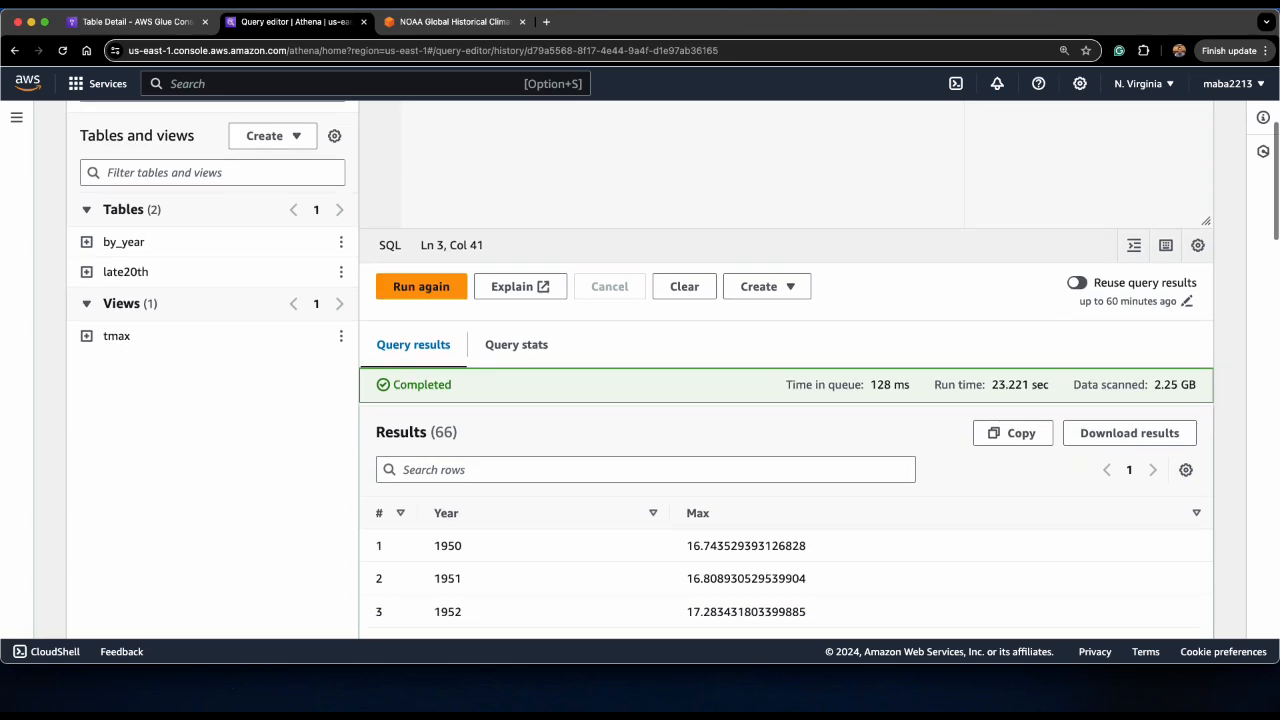
pyautogui.scroll(-6, 580, 437)
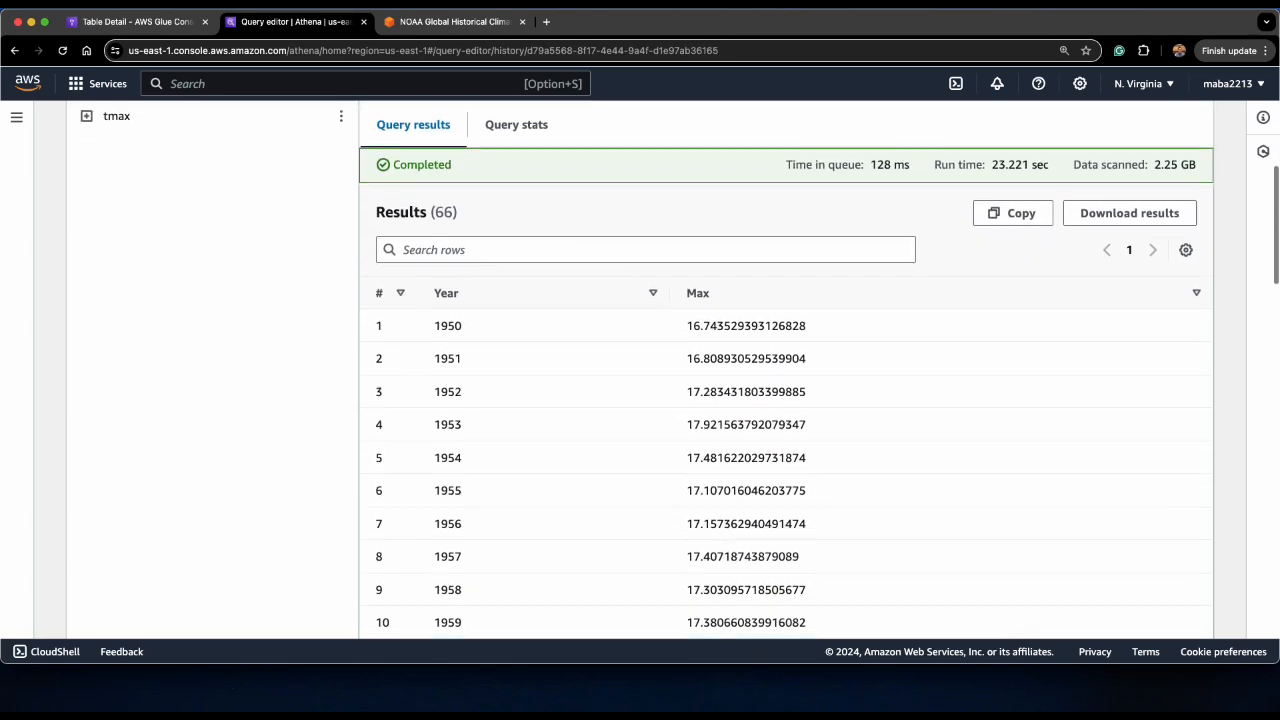
pyautogui.scroll(-13, 577, 437)
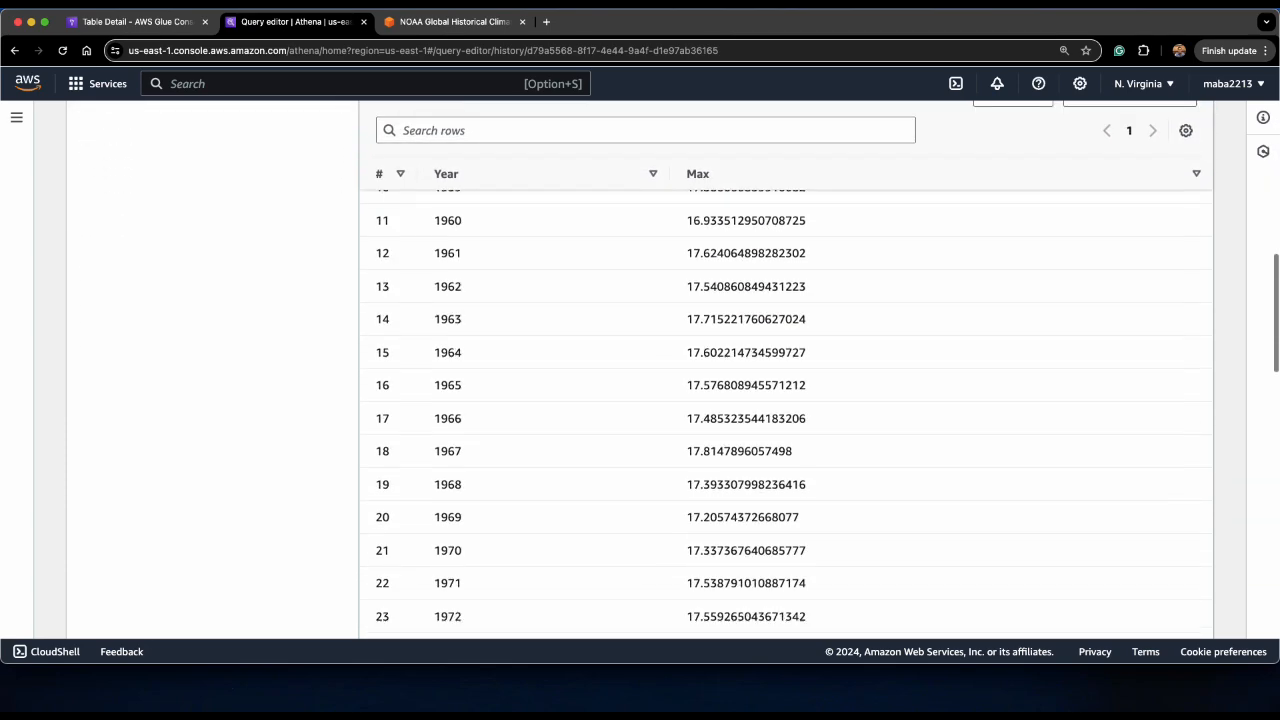
pyautogui.scroll(-20, 577, 437)
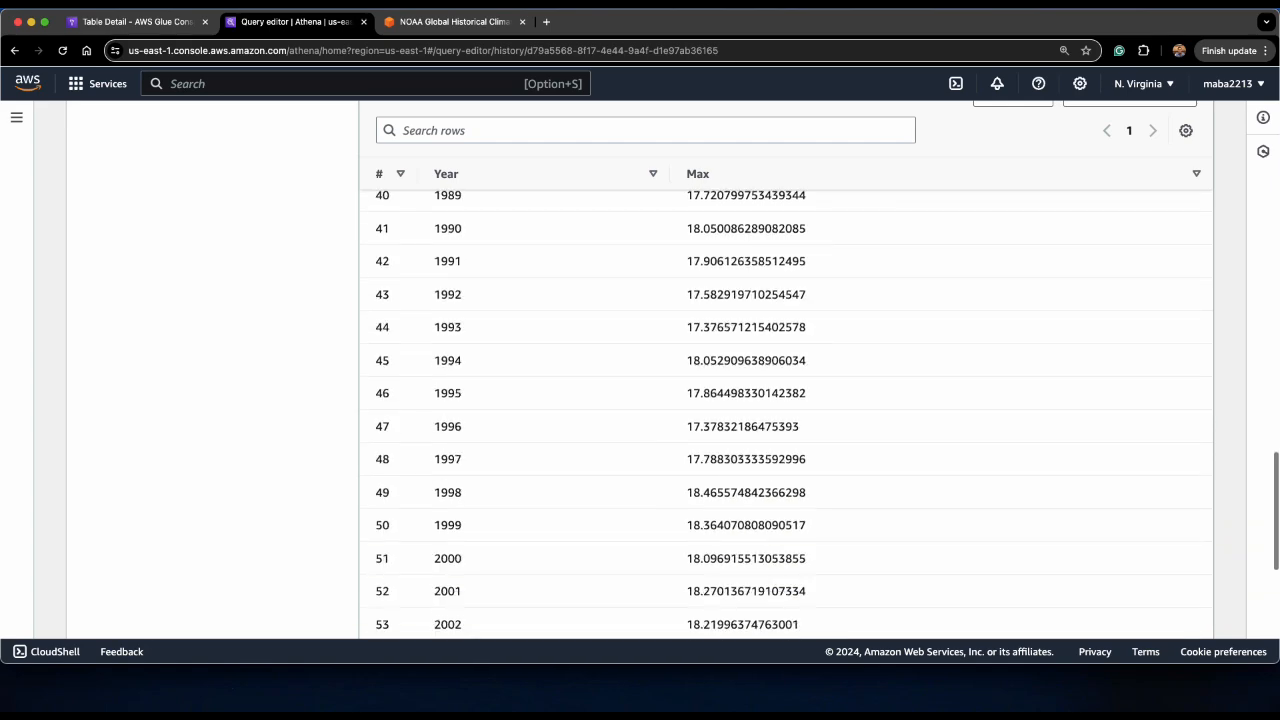
pyautogui.scroll(-1, 785, 400)
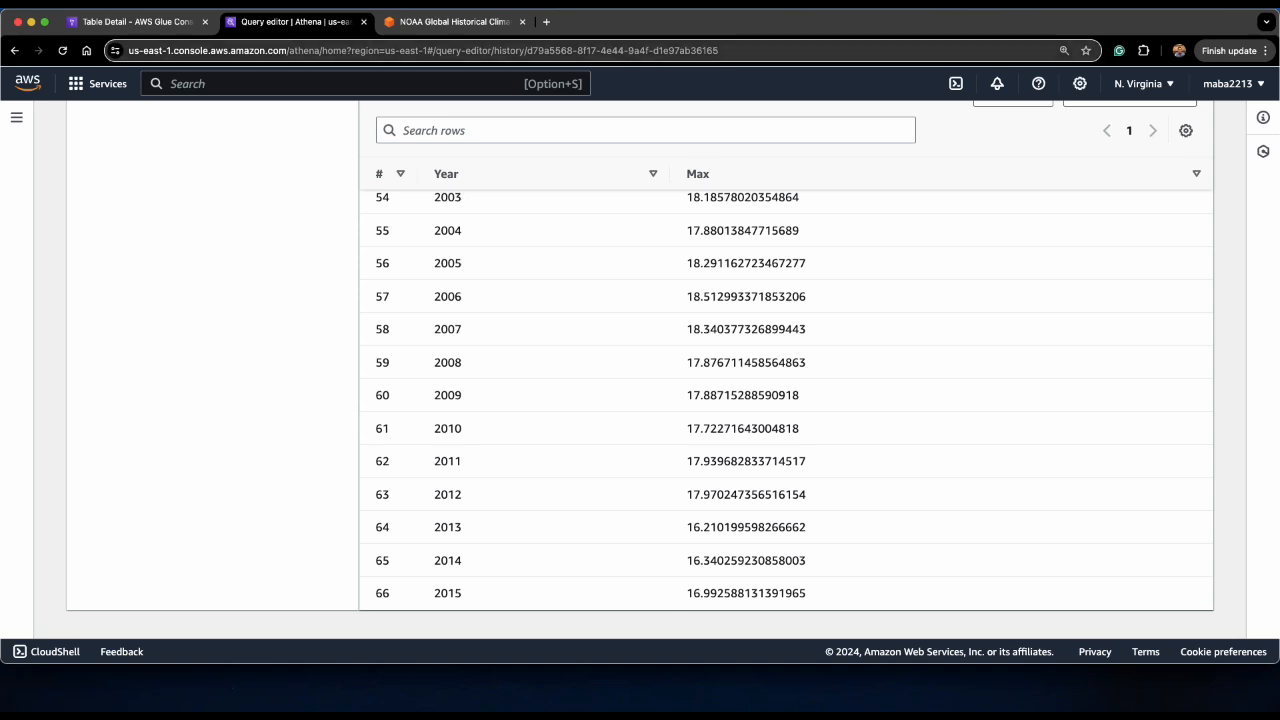
pyautogui.click(856, 6)
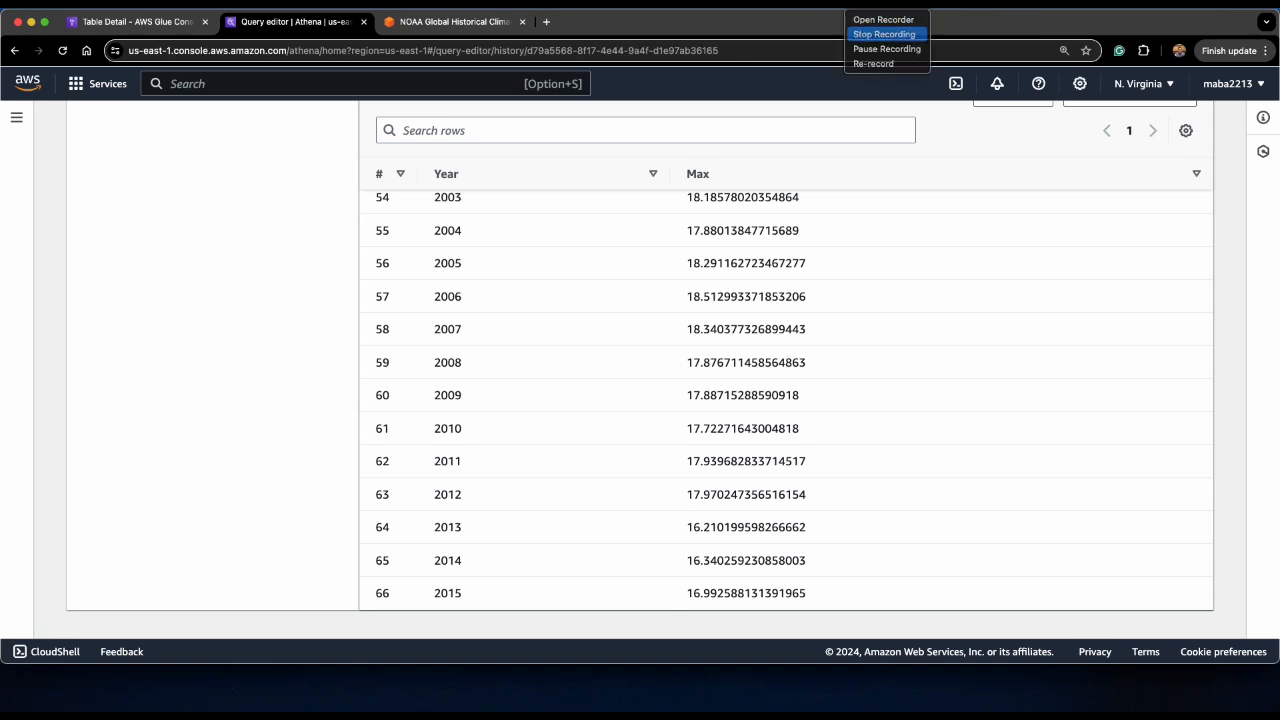
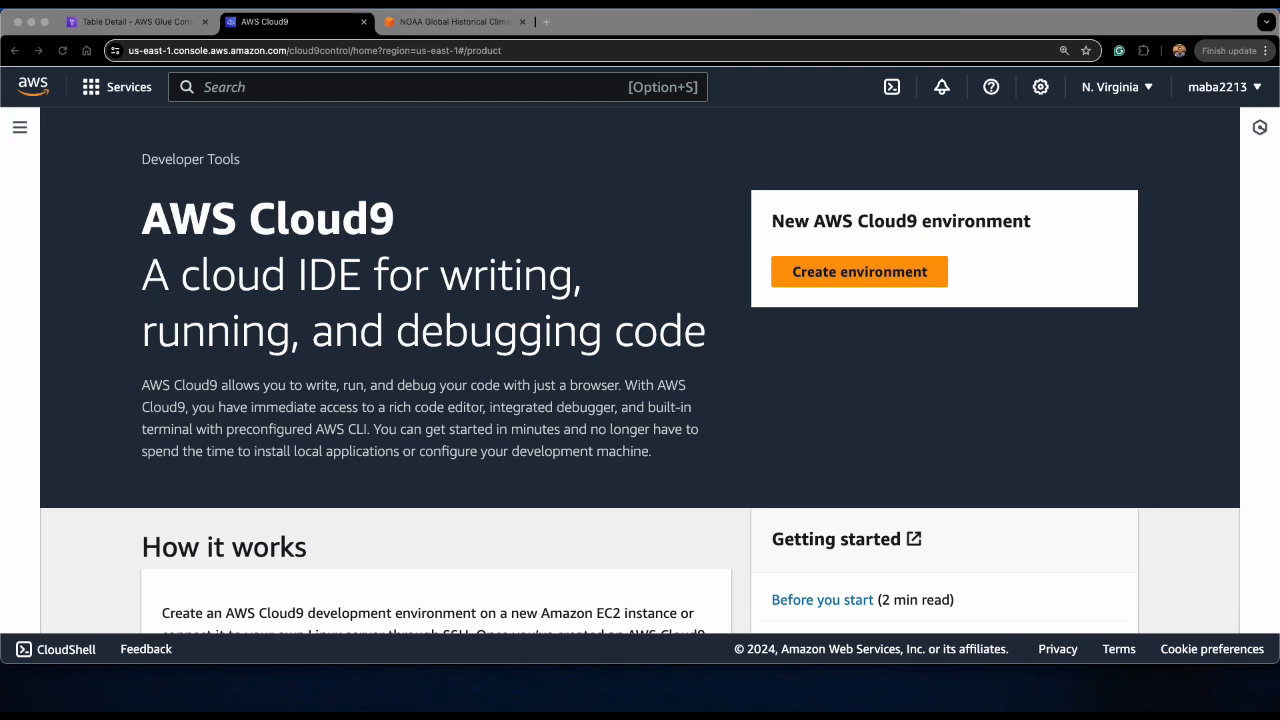
# Step: Open the gluelab role in IAM and copy its ARN
pyautogui.click(400, 87)
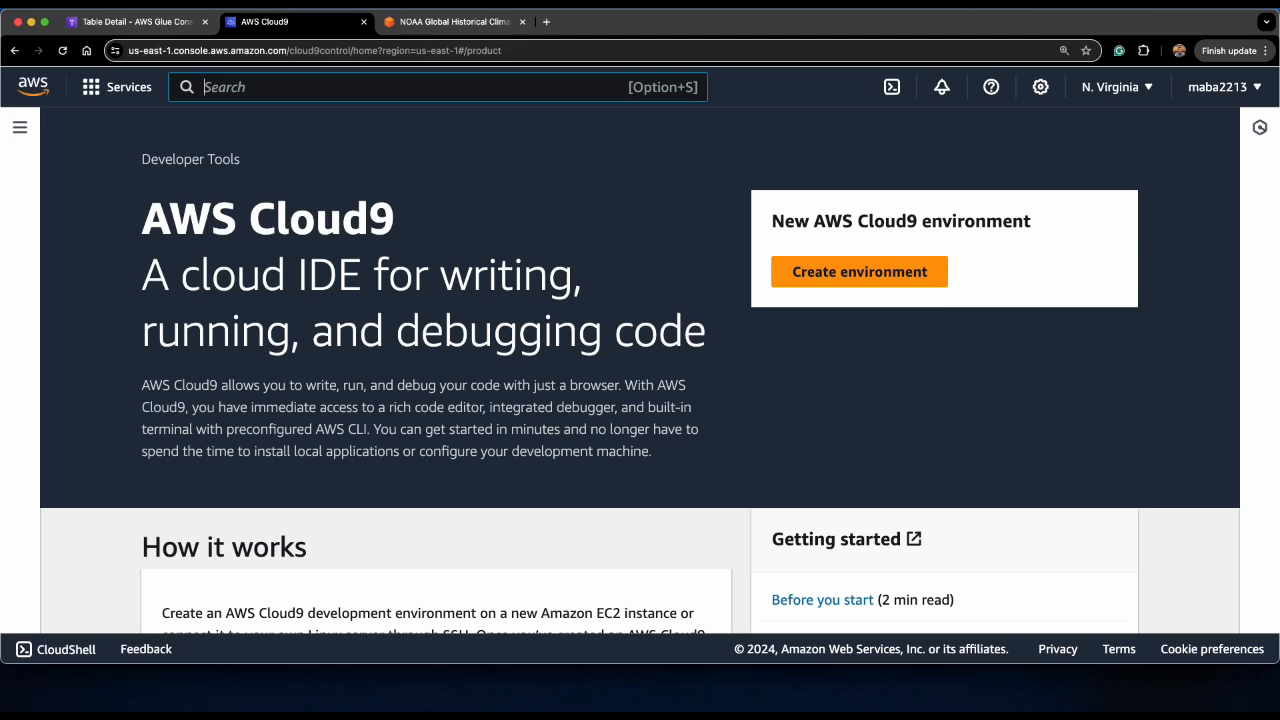
pyautogui.write('IAM')
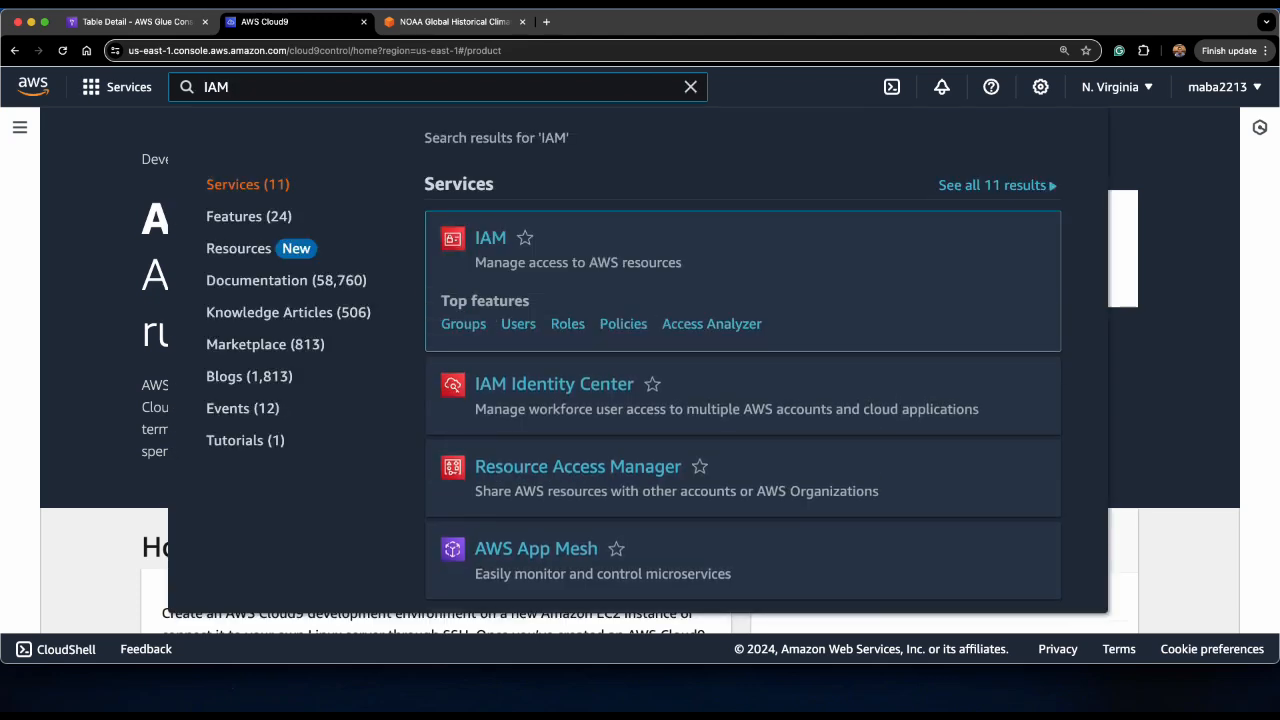
pyautogui.press('Return')
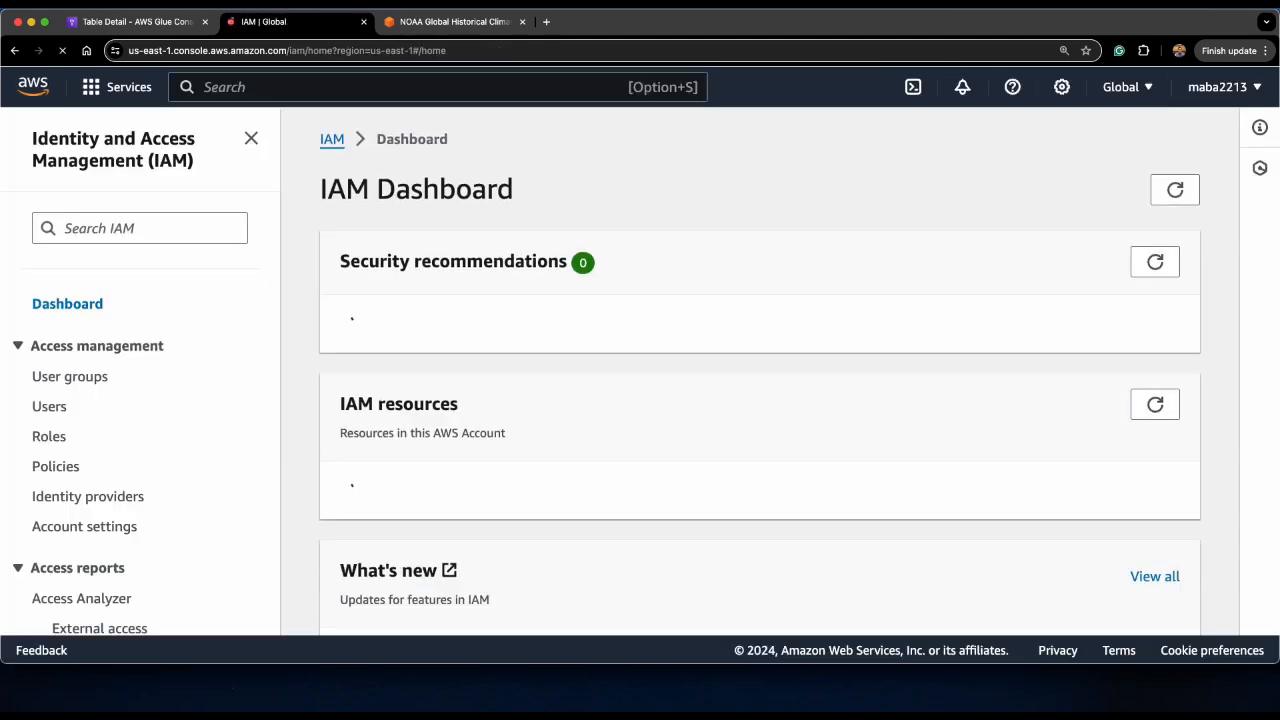
pyautogui.scroll(-3, 760, 380)
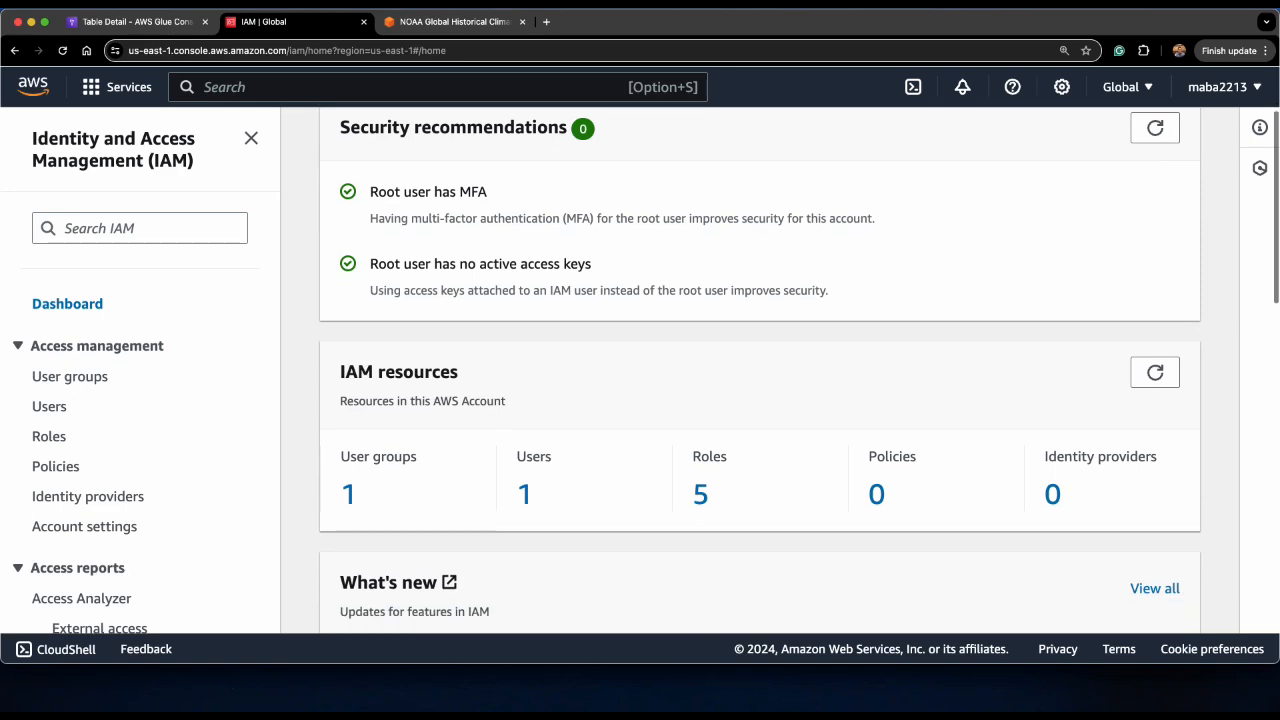
pyautogui.click(49, 436)
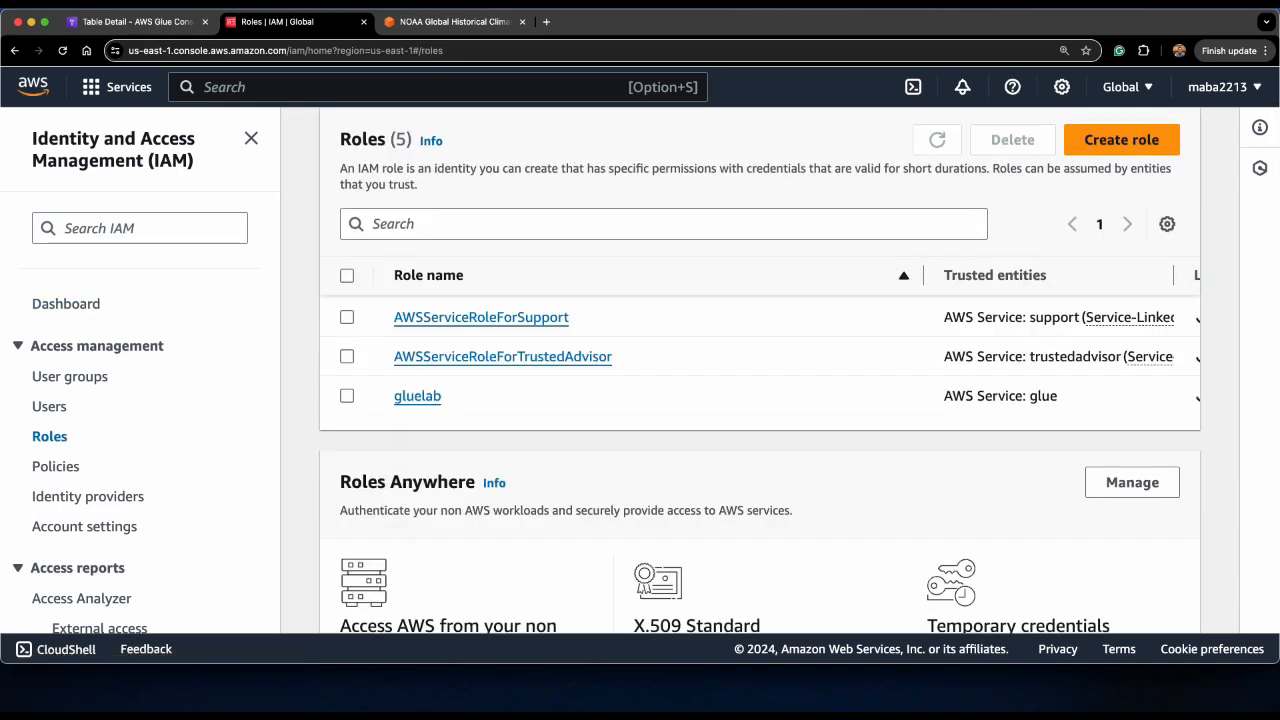
pyautogui.click(417, 396)
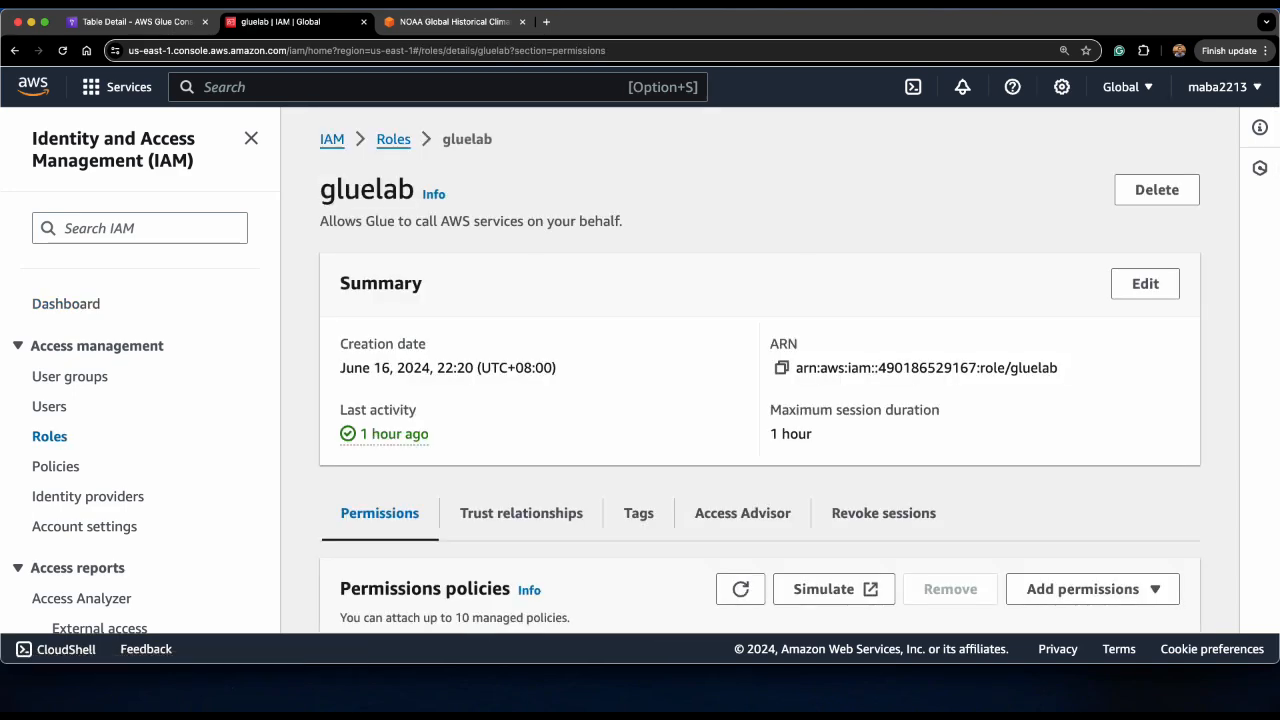
pyautogui.click(782, 367)
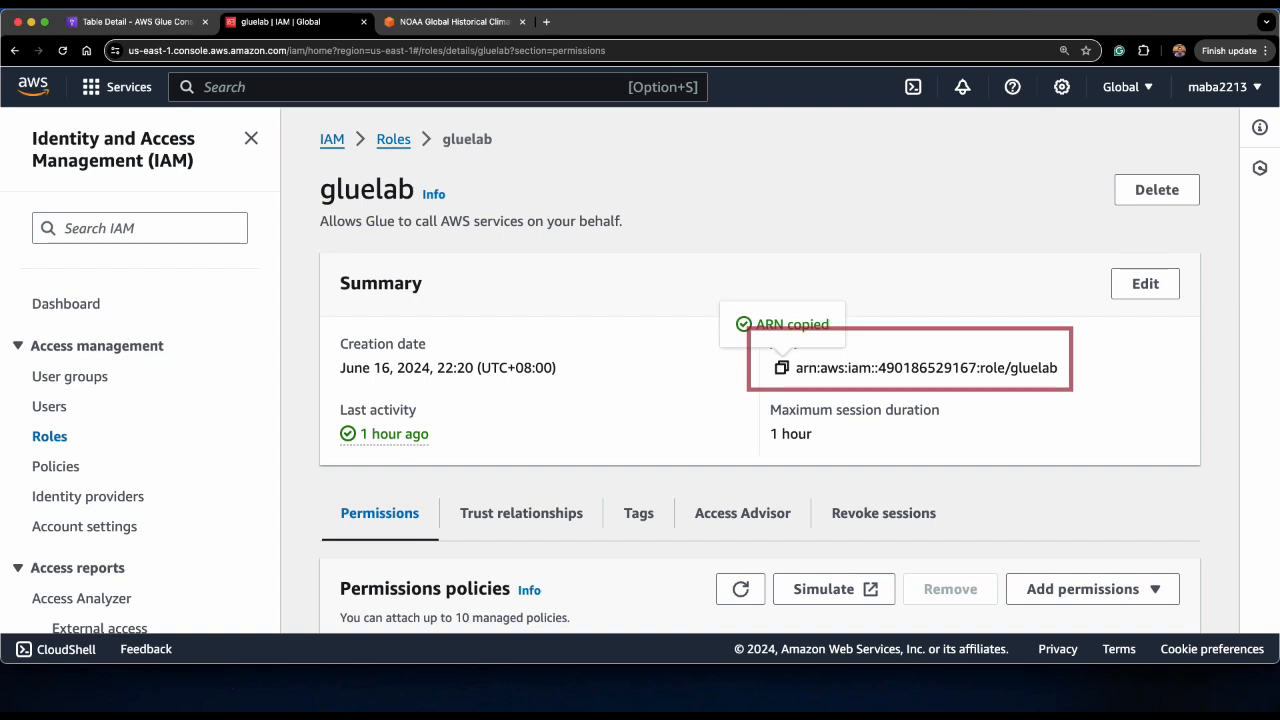
pyautogui.press('super+Tab')
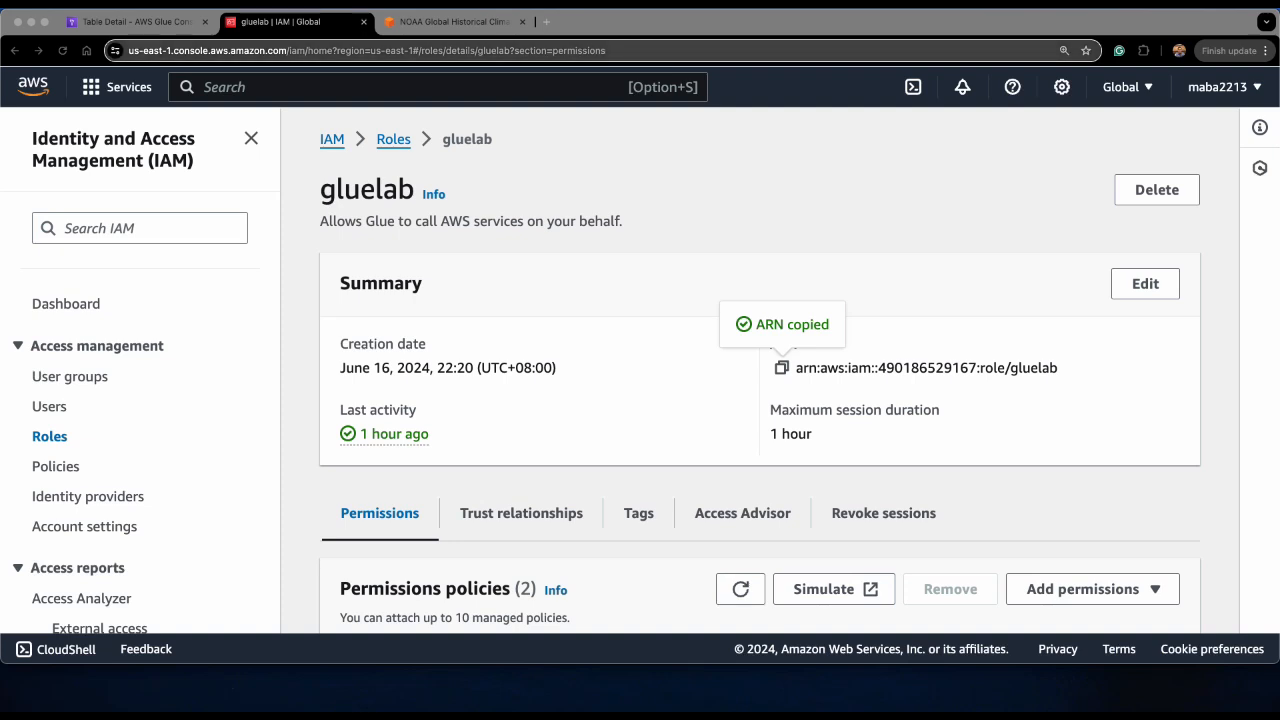
# Step: Create a Cloud9 environment named dataengineering on a new t2.micro EC2 instance and open its IDE
pyautogui.click(253, 86)
pyautogui.write('c')
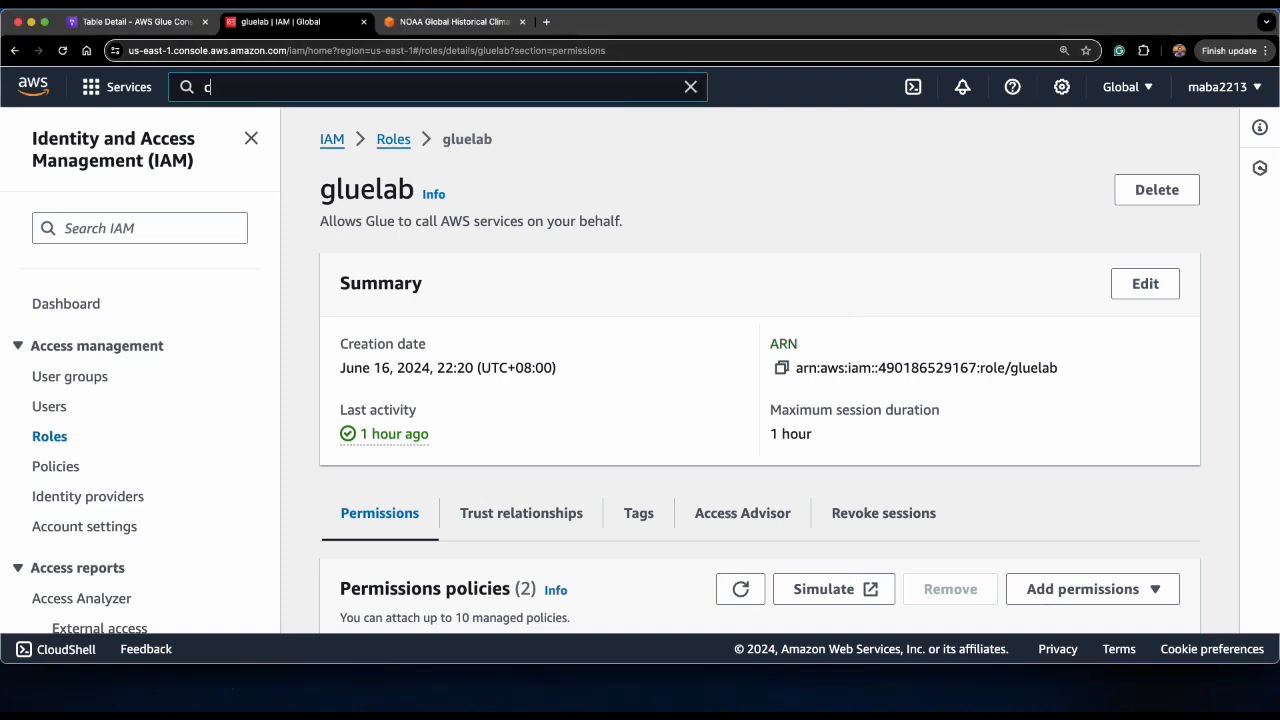
pyautogui.write('loud9')
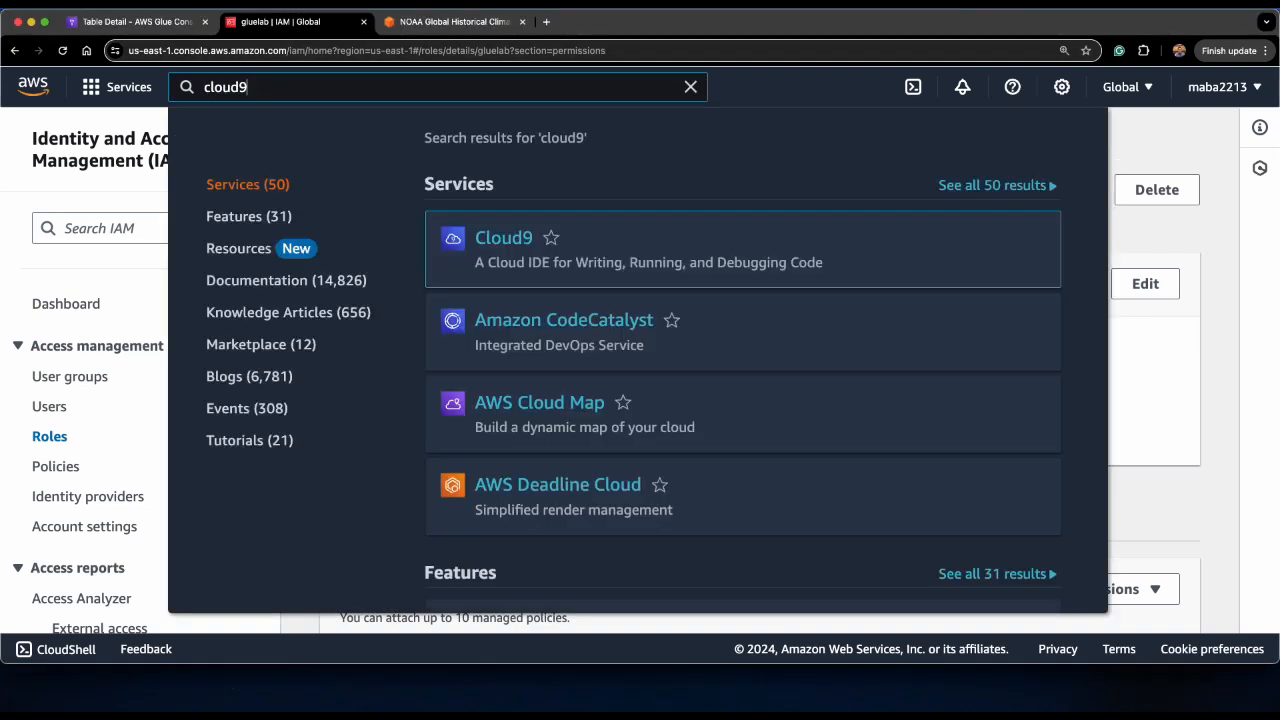
pyautogui.click(505, 242)
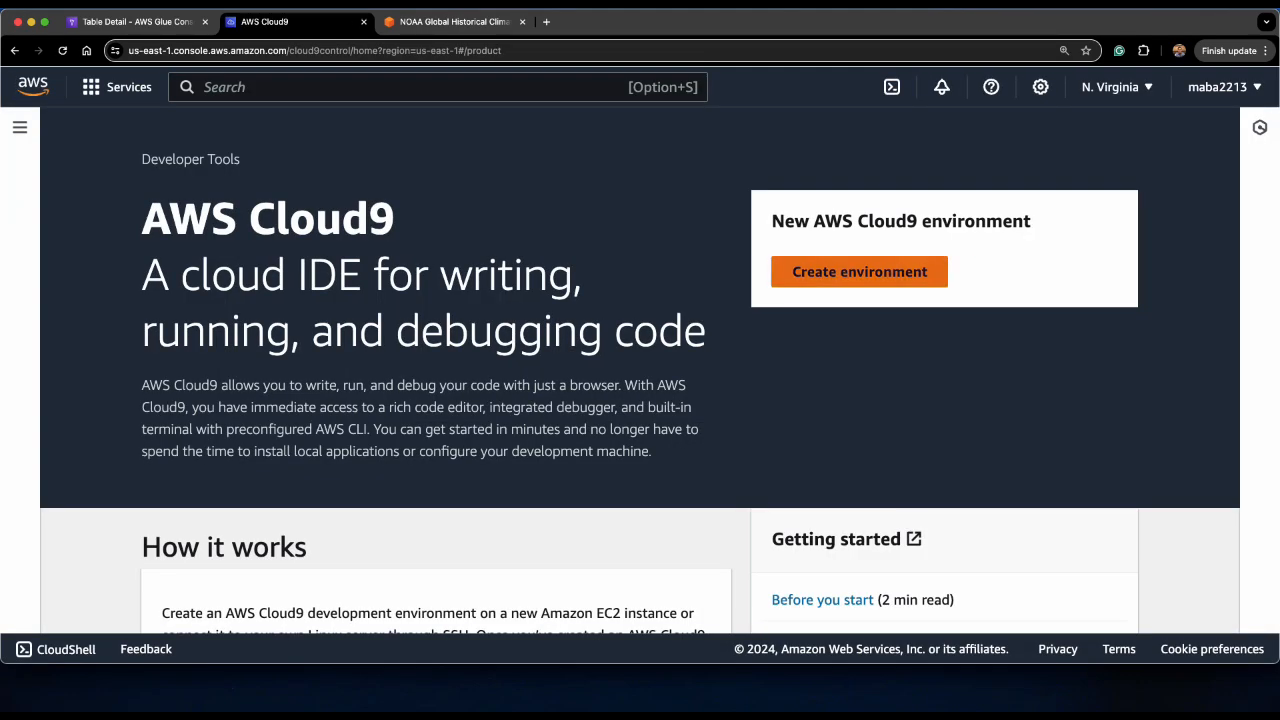
pyautogui.click(850, 268)
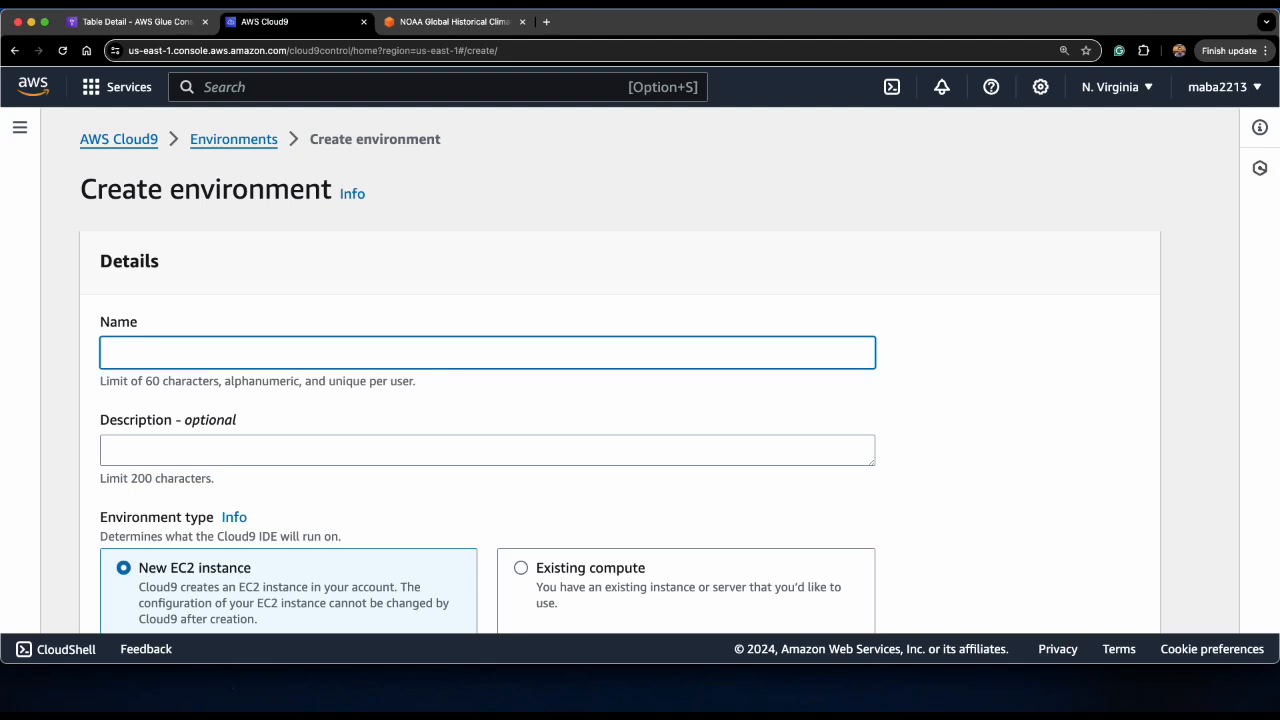
pyautogui.write('dataengineering')
pyautogui.scroll(-15, 620, 370)
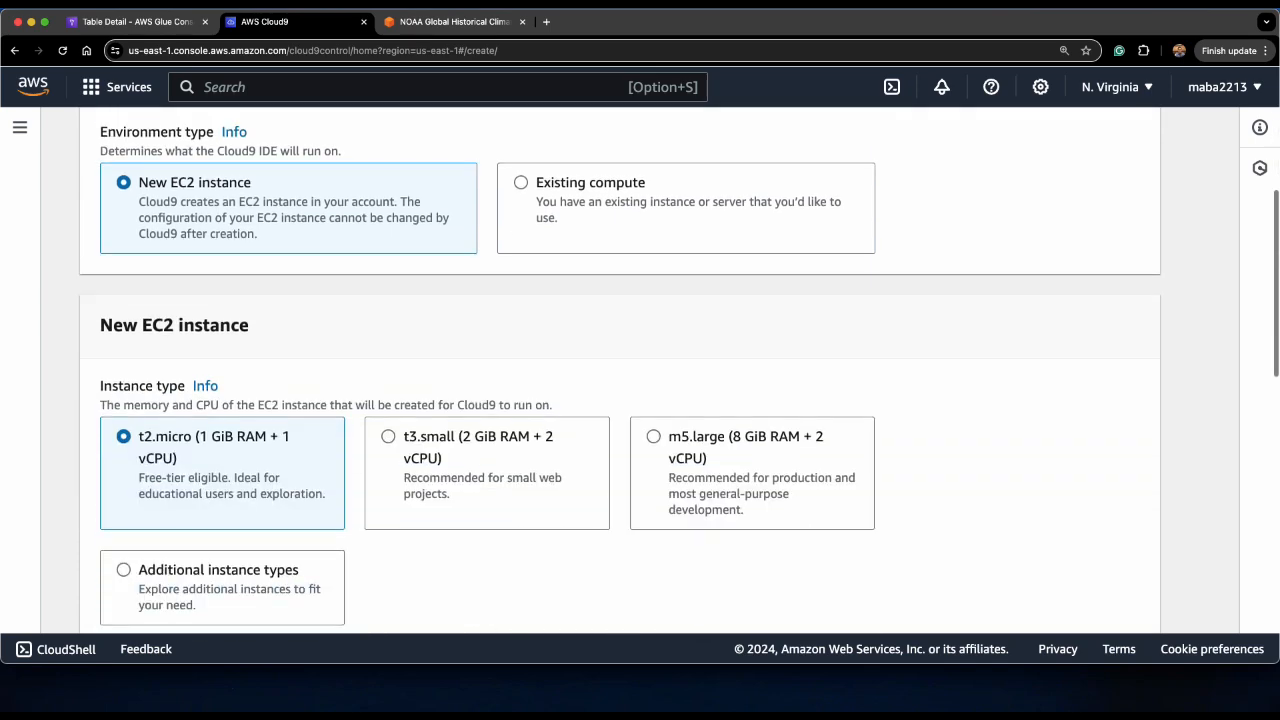
pyautogui.click(1116, 573)
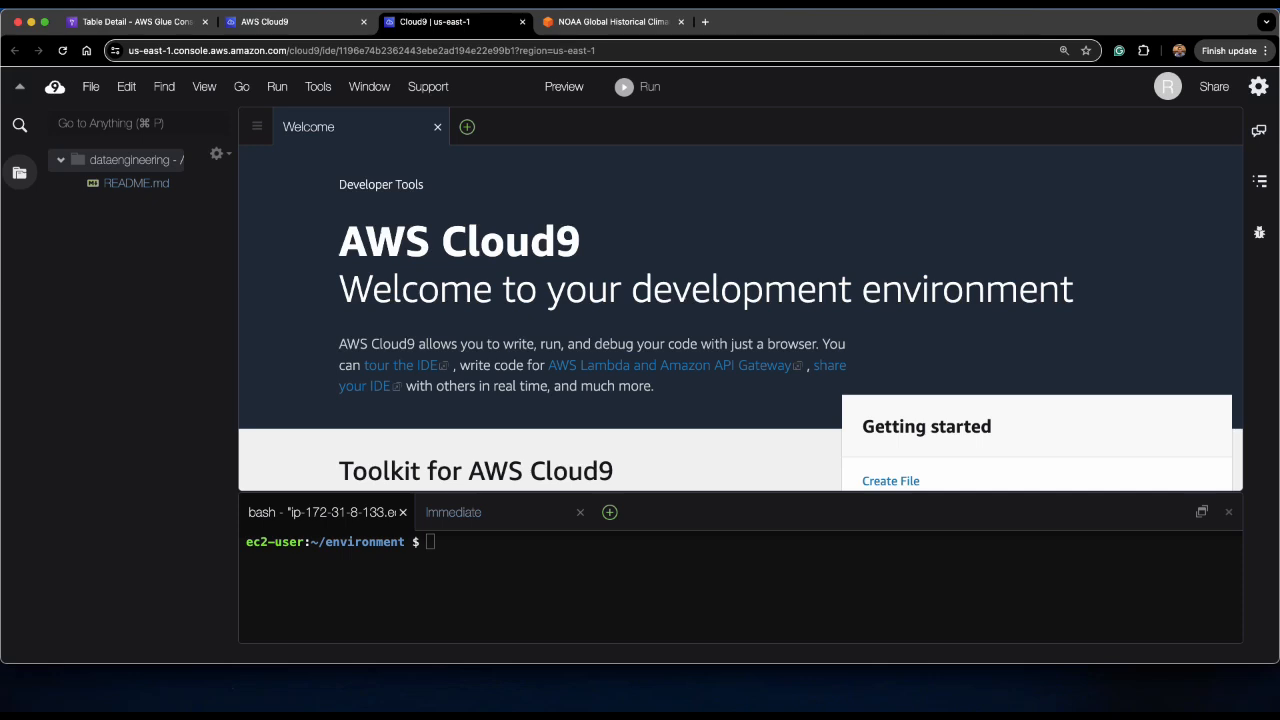
# Step: Create a new file in Cloud9 and paste in the whole gluecrawler.cf.yml template copied from Visual Studio Code
pyautogui.click(90, 86)
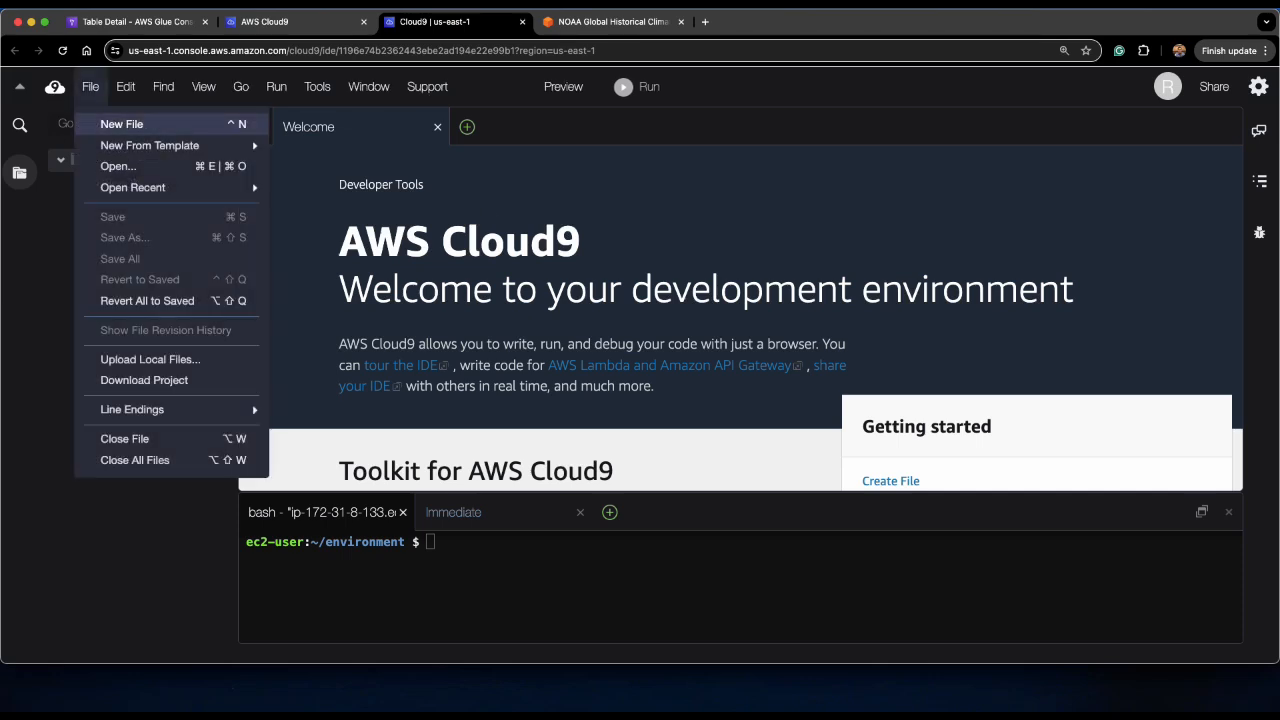
pyautogui.click(121, 126)
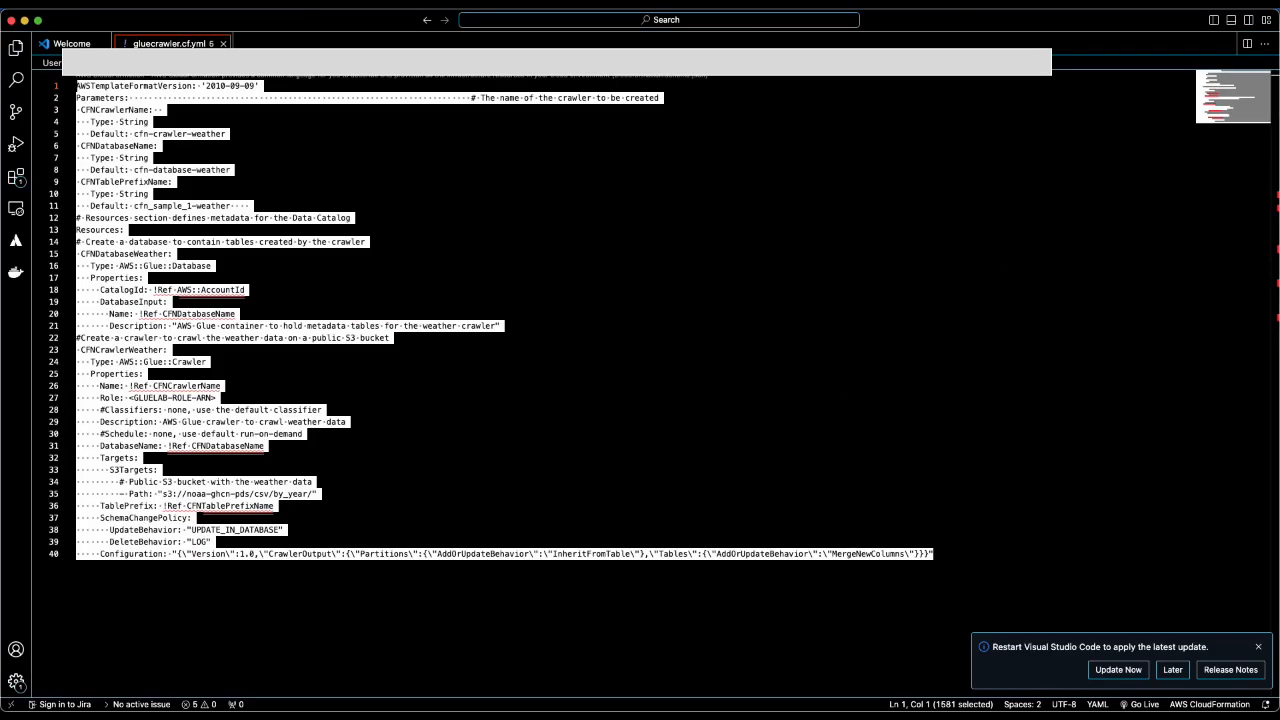
pyautogui.click(216, 398)
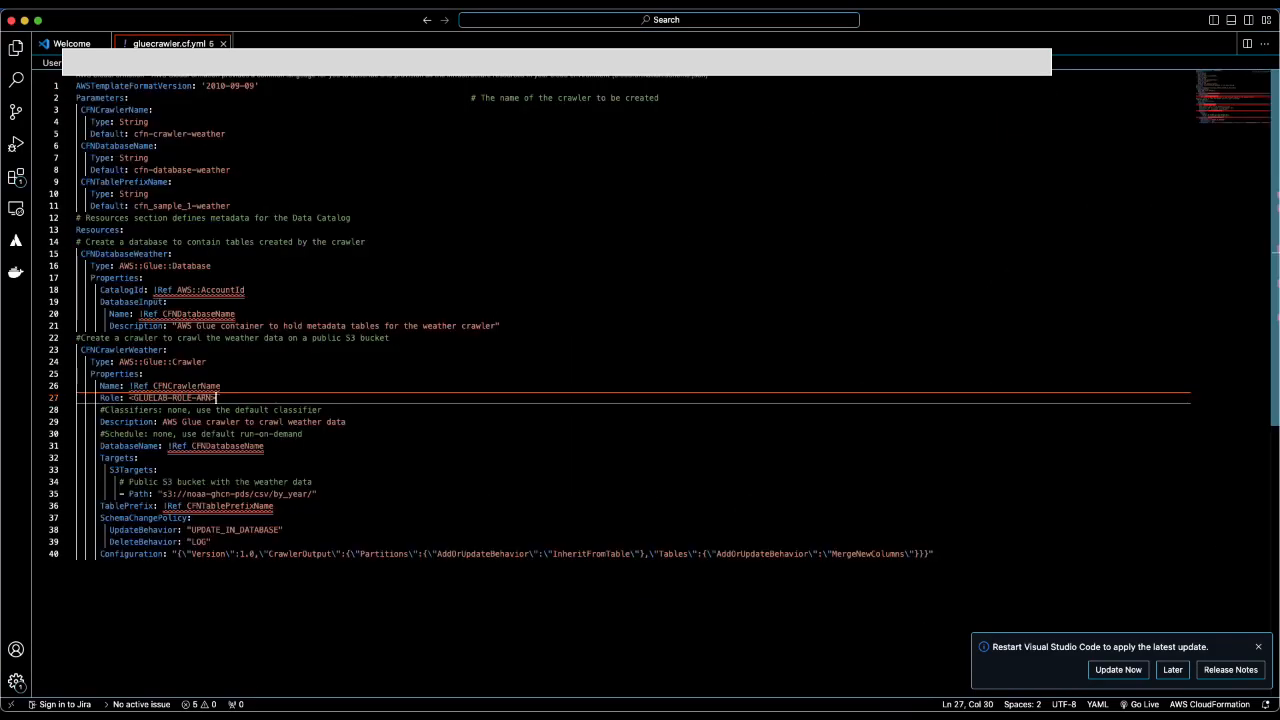
pyautogui.click(938, 551)
pyautogui.press('super+a')
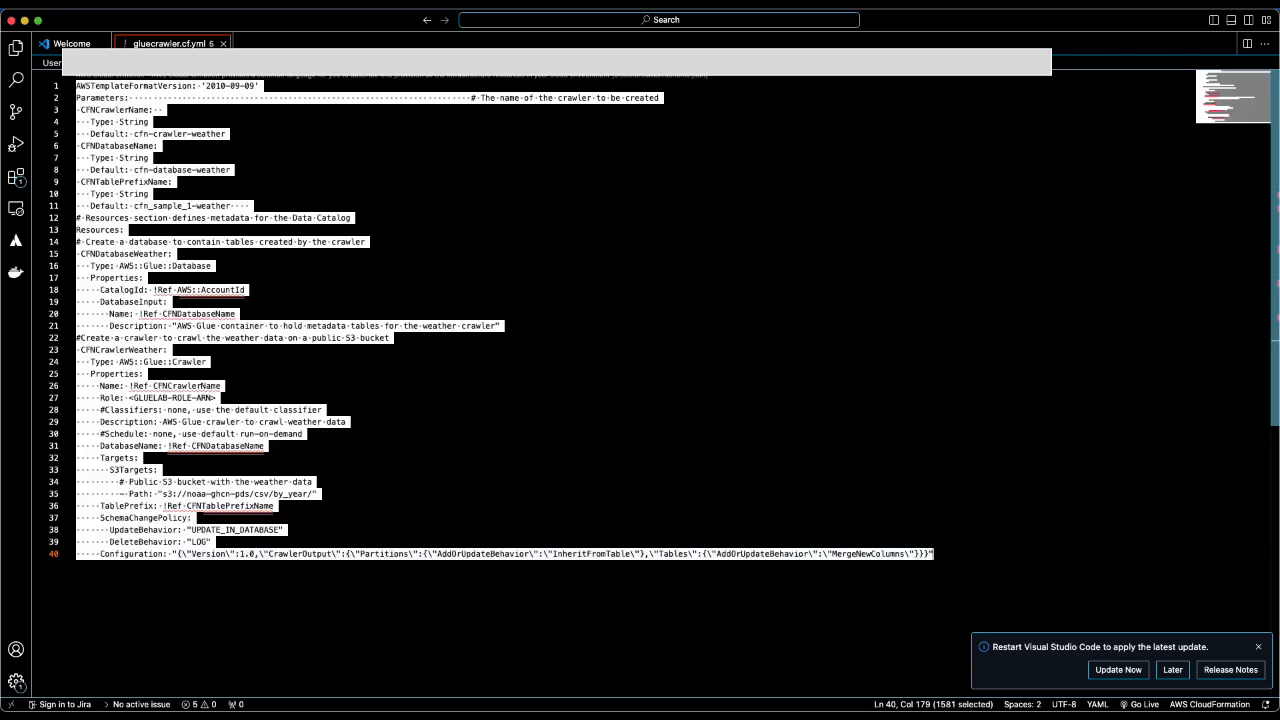
pyautogui.press('super+Tab')
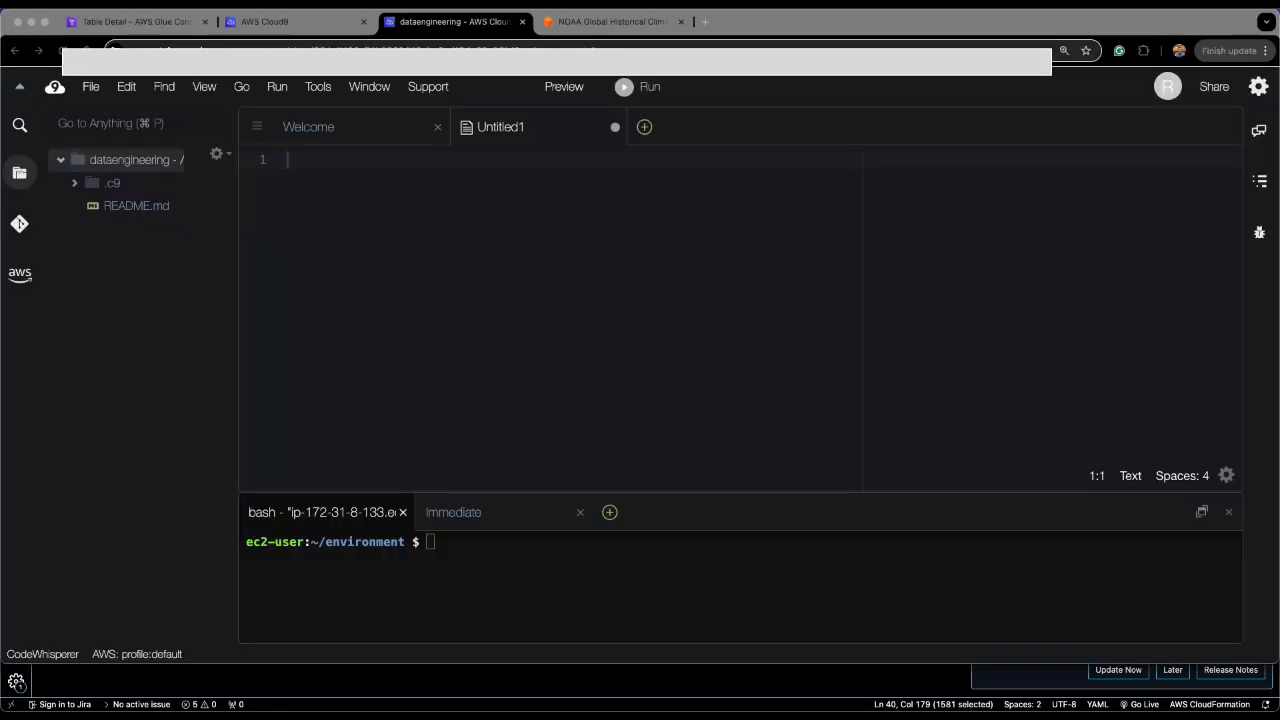
pyautogui.press('super+v')
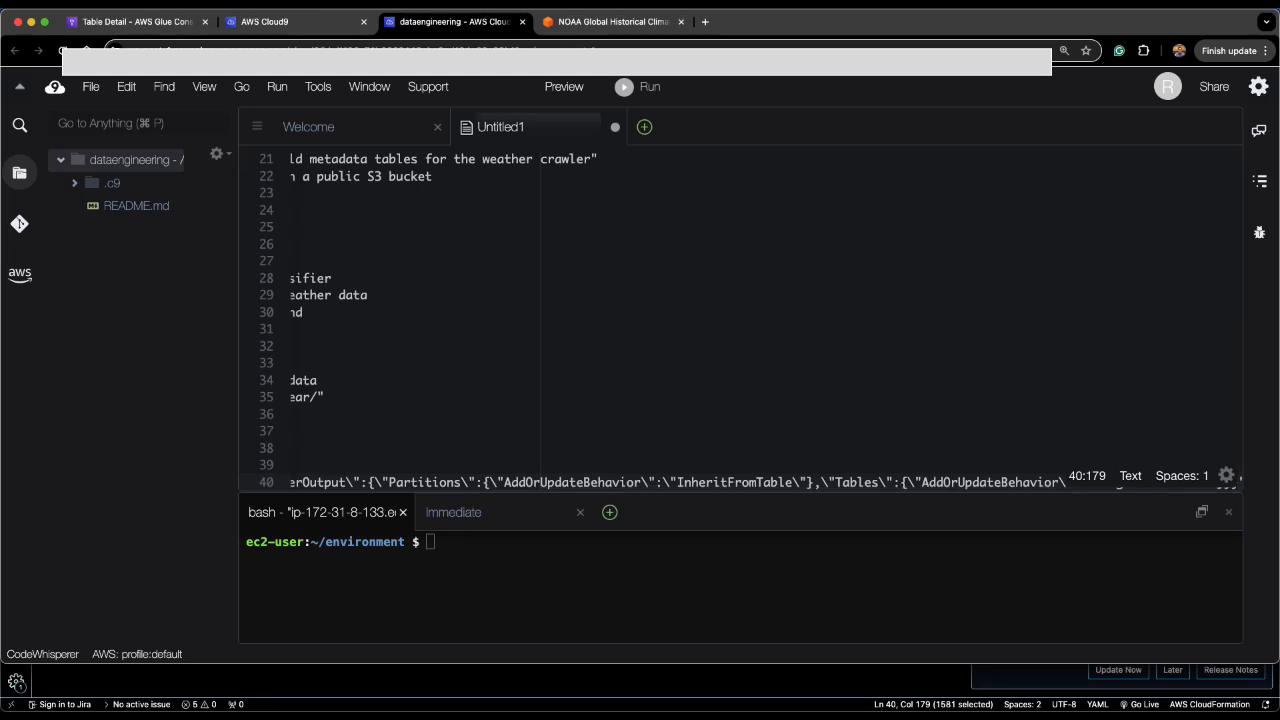
# Step: Save the pasted template as gluecrawler.cf.yml in the environment's root folder and check the gluelab role ARN on the crawler's Role line
pyautogui.rightClick(476, 128)
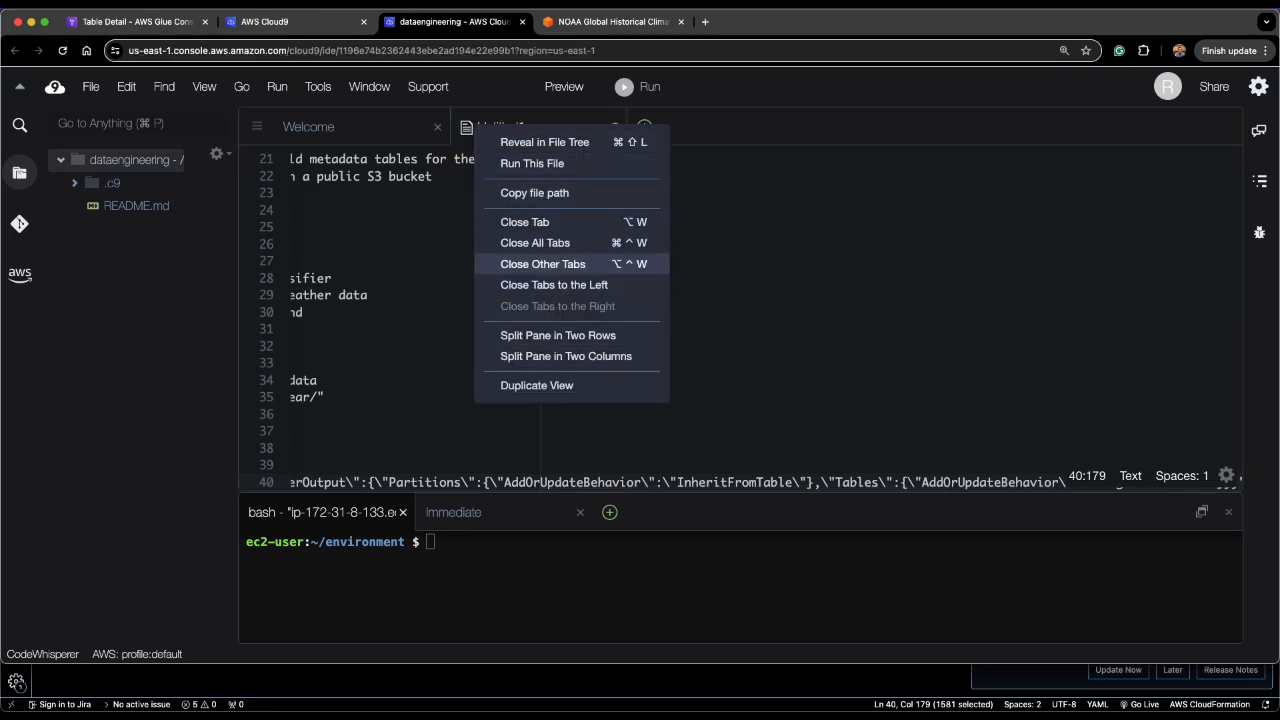
pyautogui.click(90, 86)
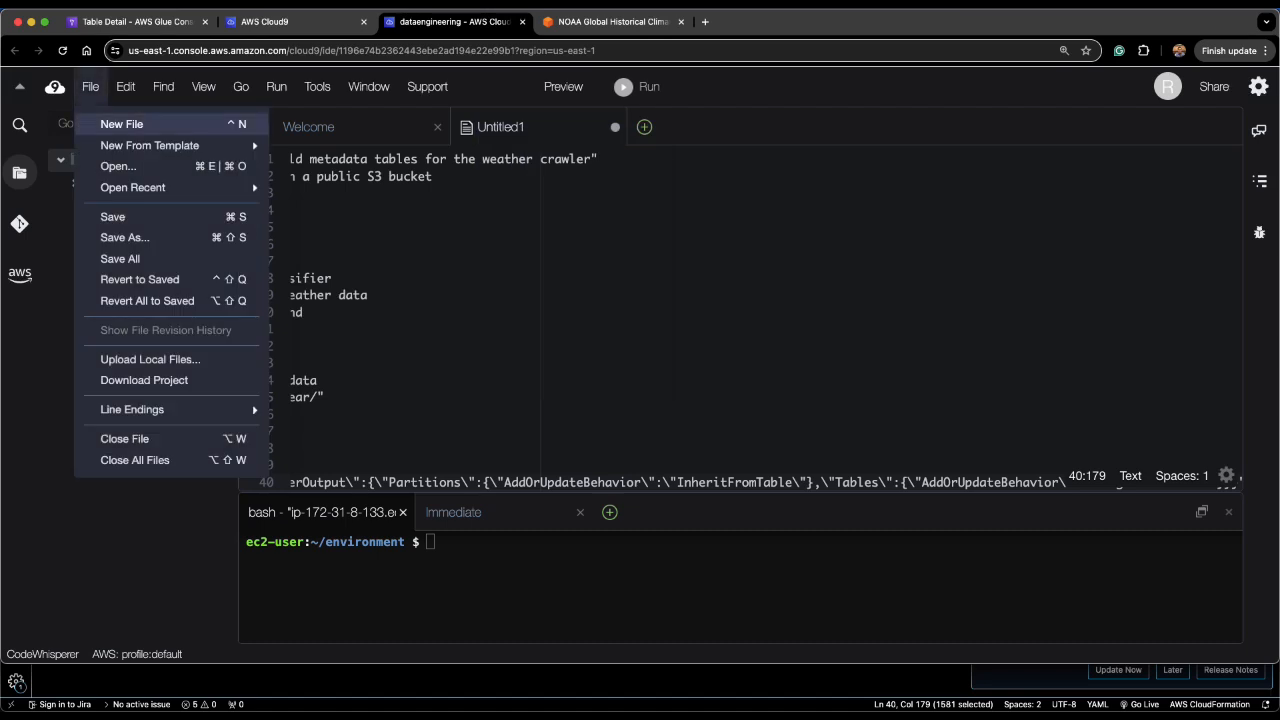
pyautogui.click(112, 216)
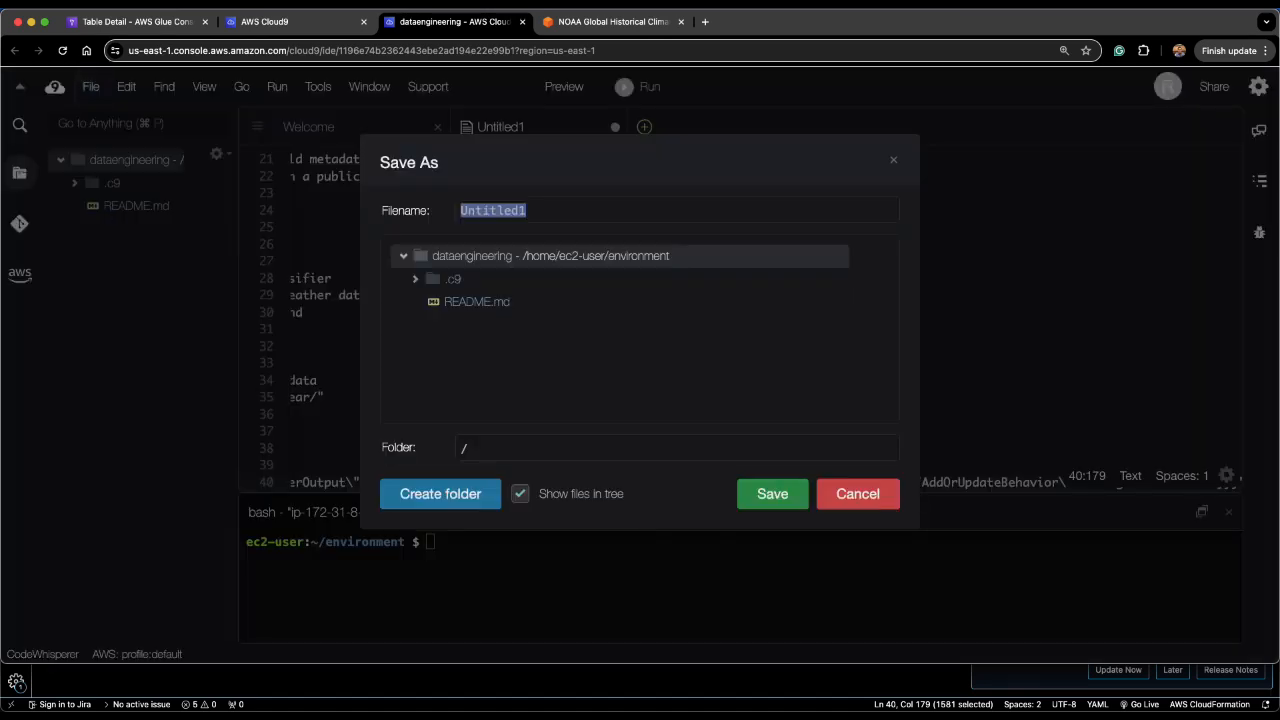
pyautogui.write('gluecr')
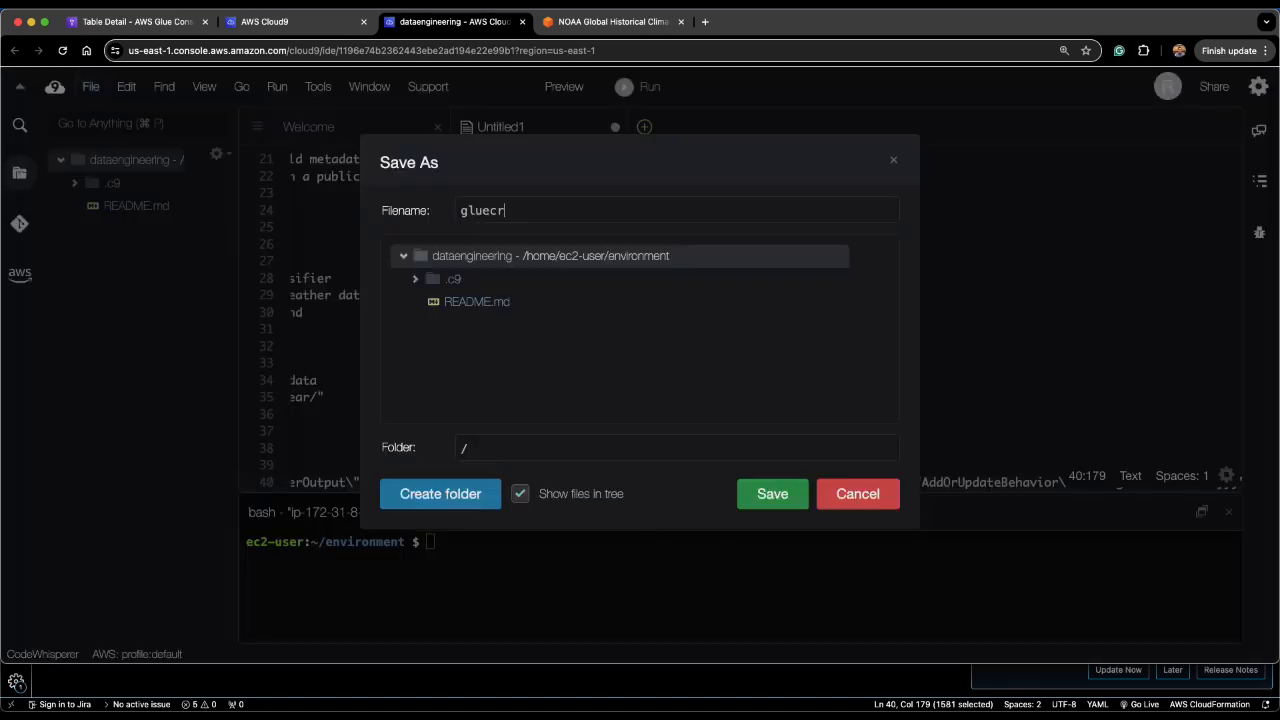
pyautogui.write('awler.cf.yml')
pyautogui.press('Return')
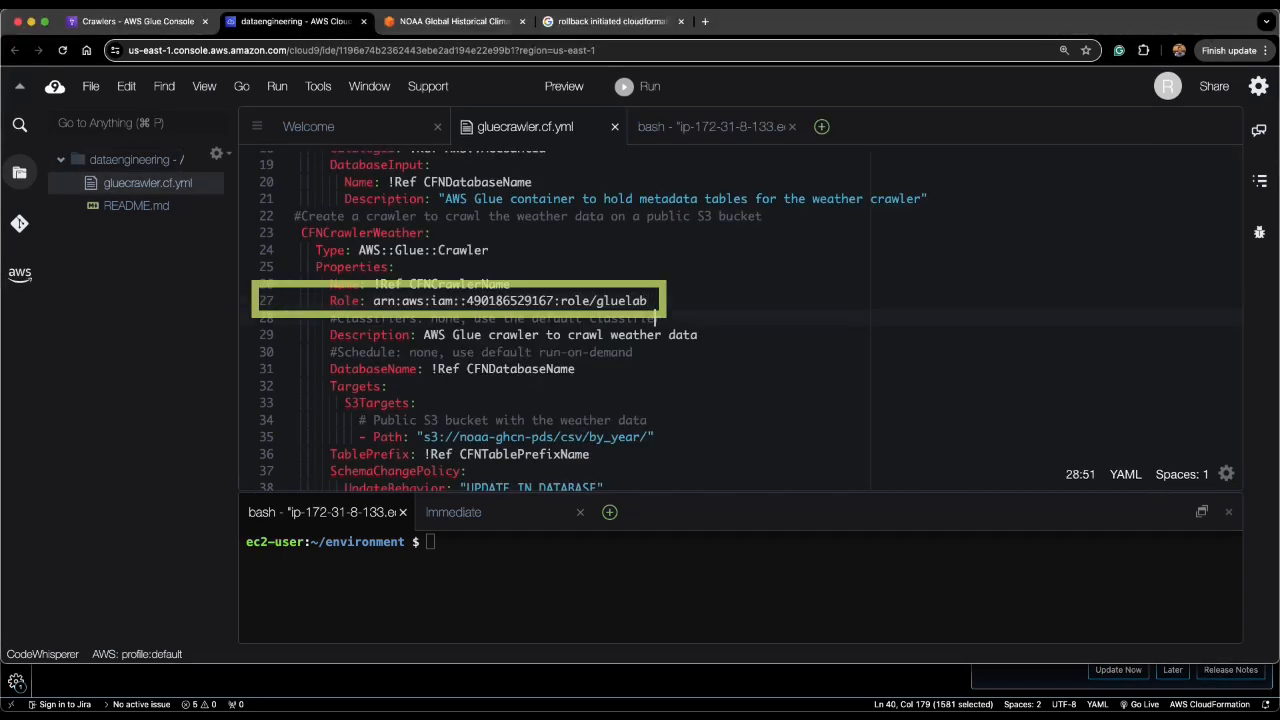
pyautogui.moveTo(647, 300); pyautogui.dragTo(372, 300)
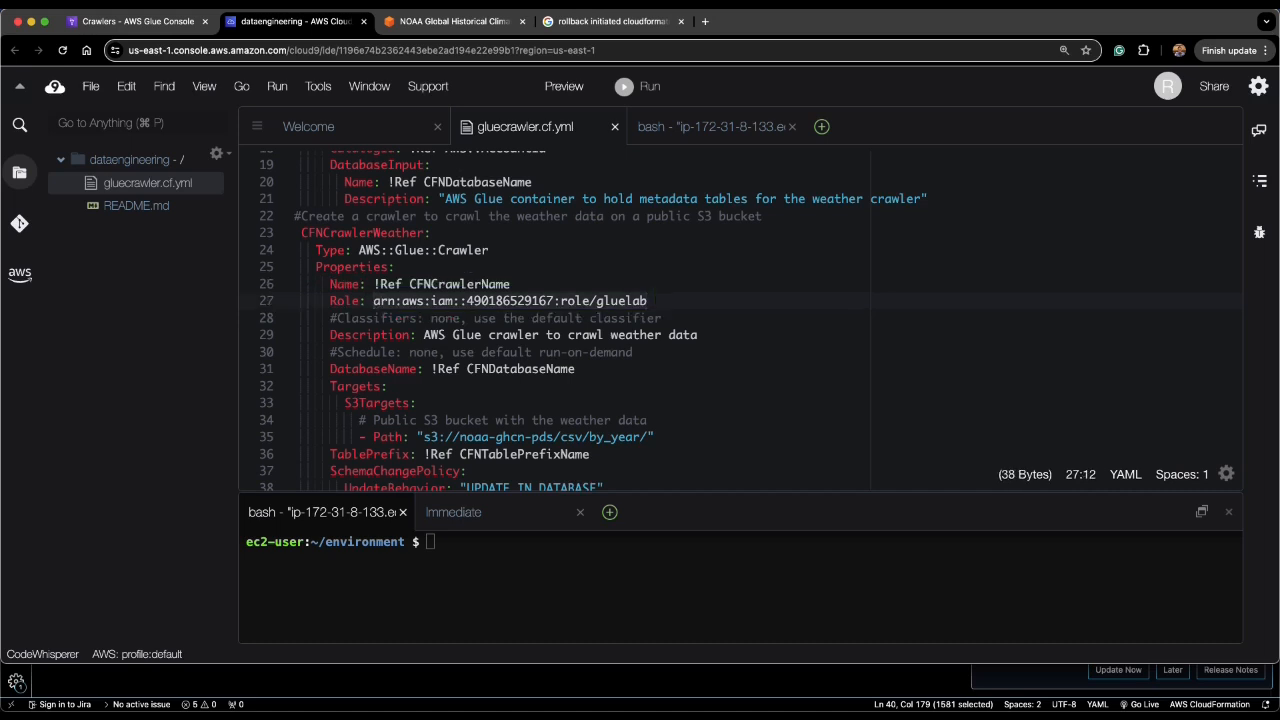
pyautogui.click(470, 268)
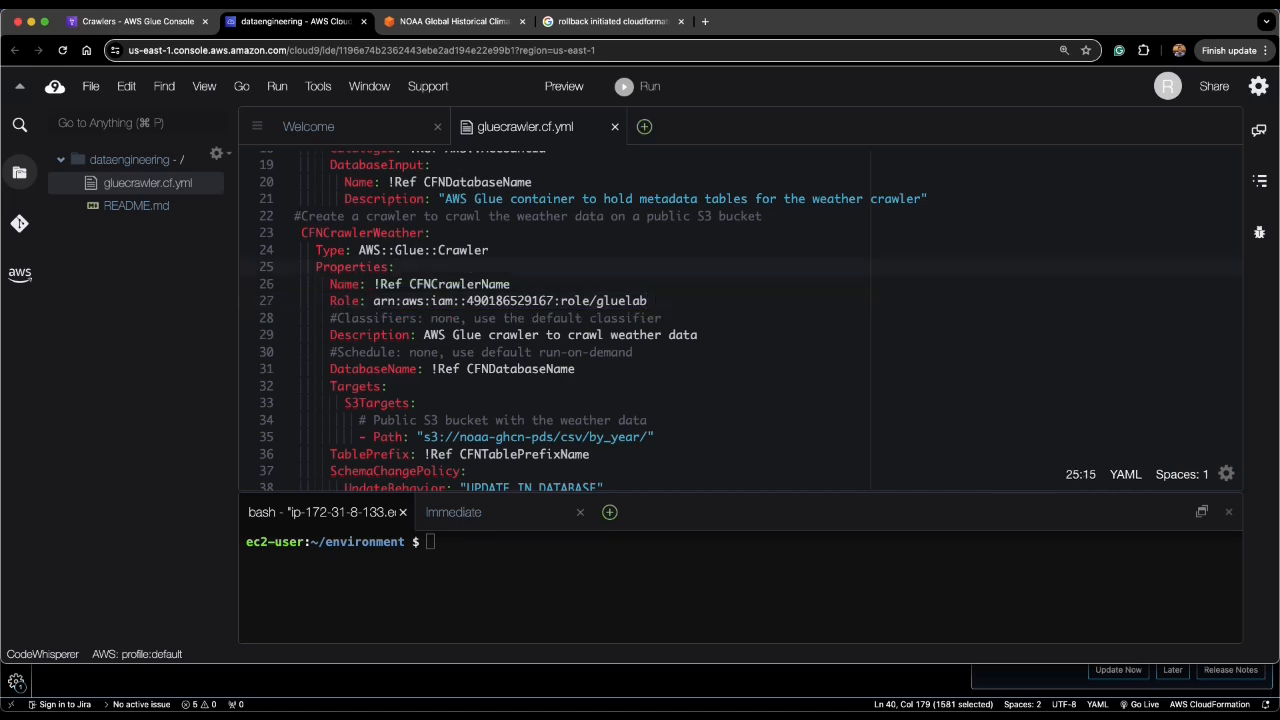
# Step: Open a new terminal and validate the template with aws cloudformation validate-template --template-body file://gluecrawler.cf.yml
pyautogui.click(645, 127)
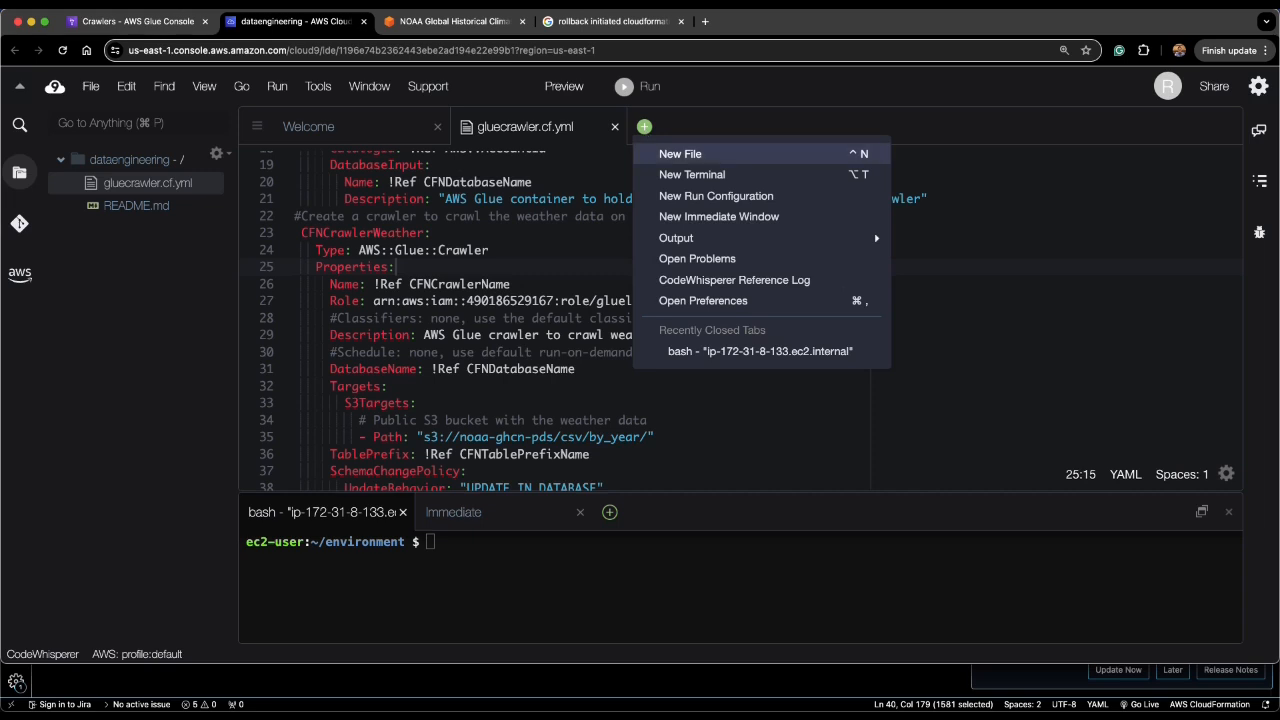
pyautogui.click(662, 172)
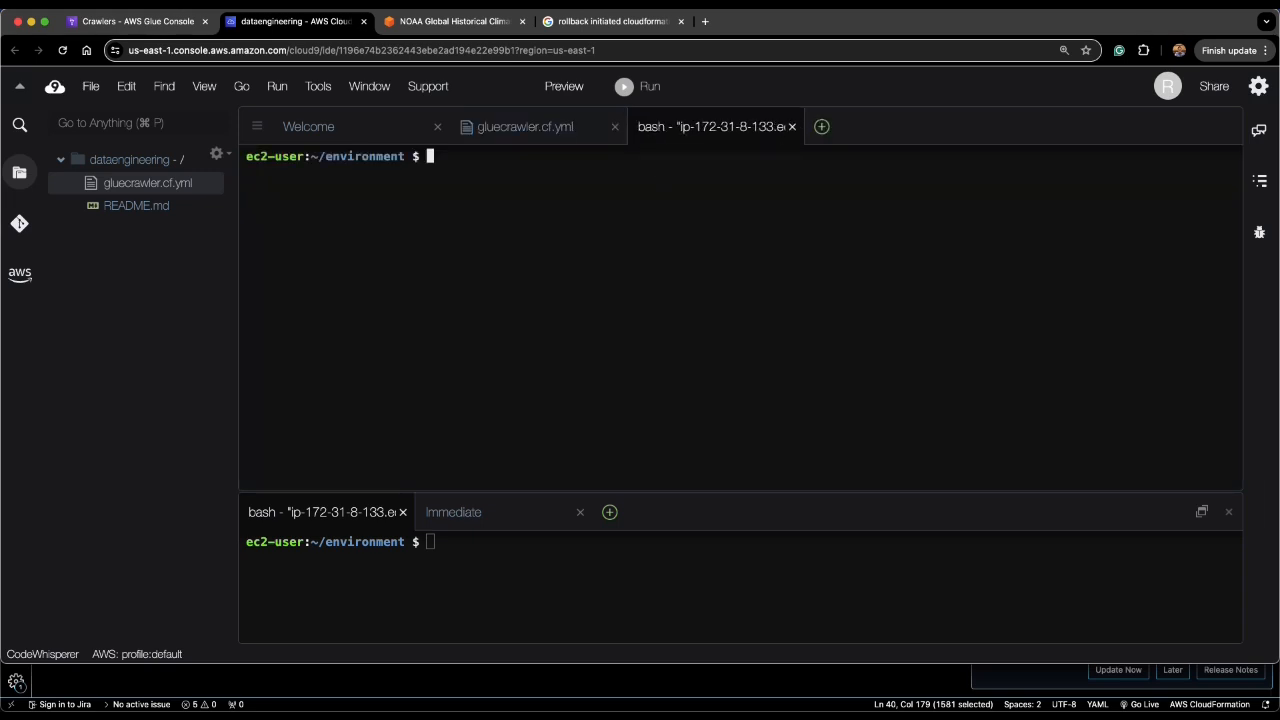
pyautogui.write('aws cloudformation ')
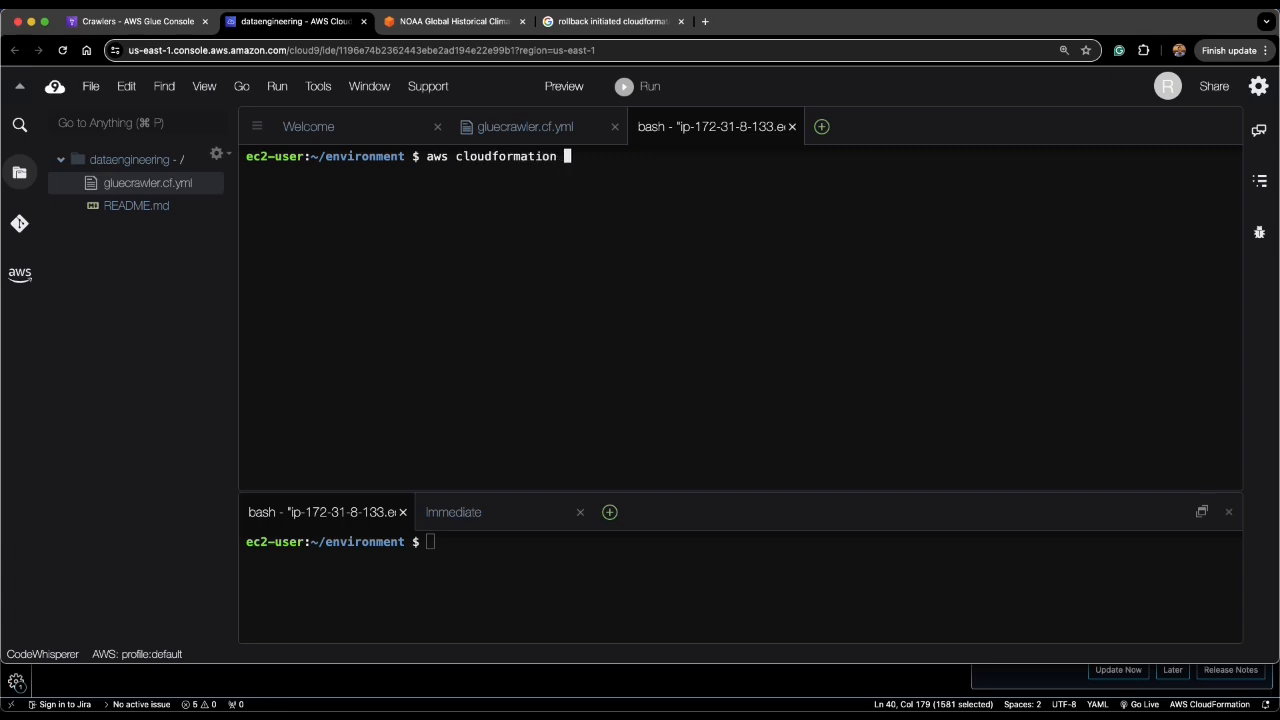
pyautogui.write('validate-template')
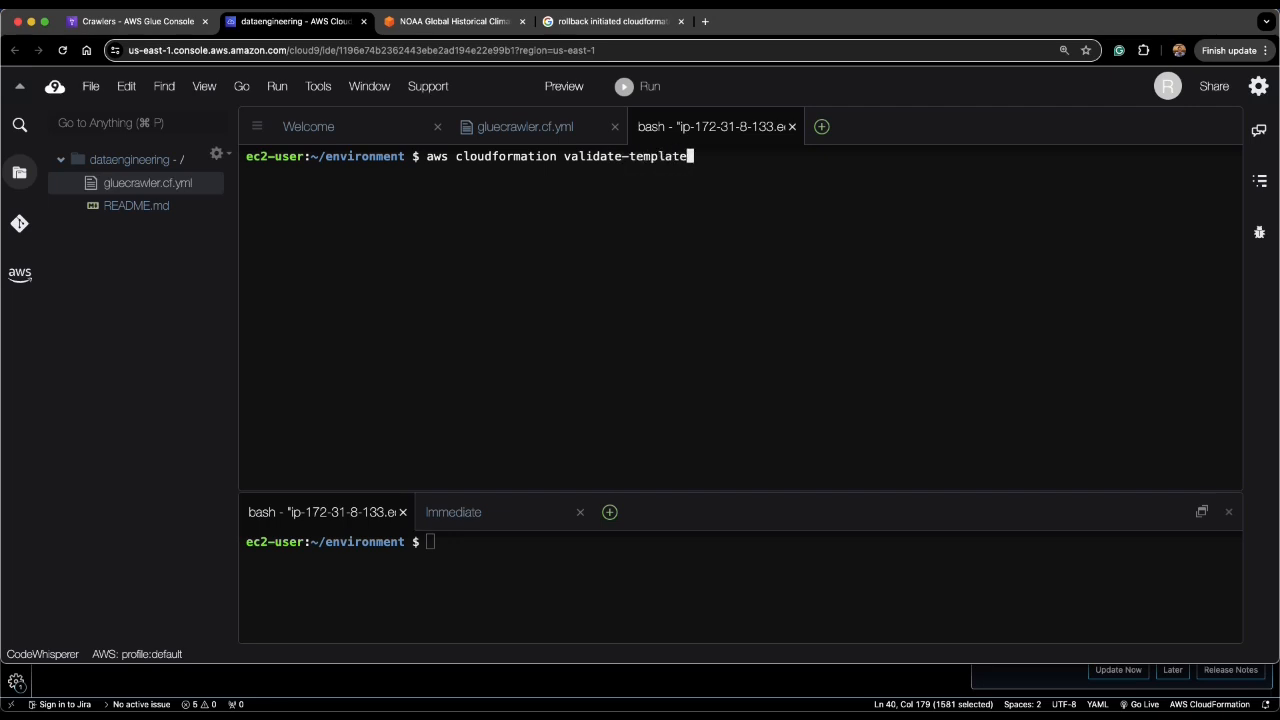
pyautogui.write(' --template-body ')
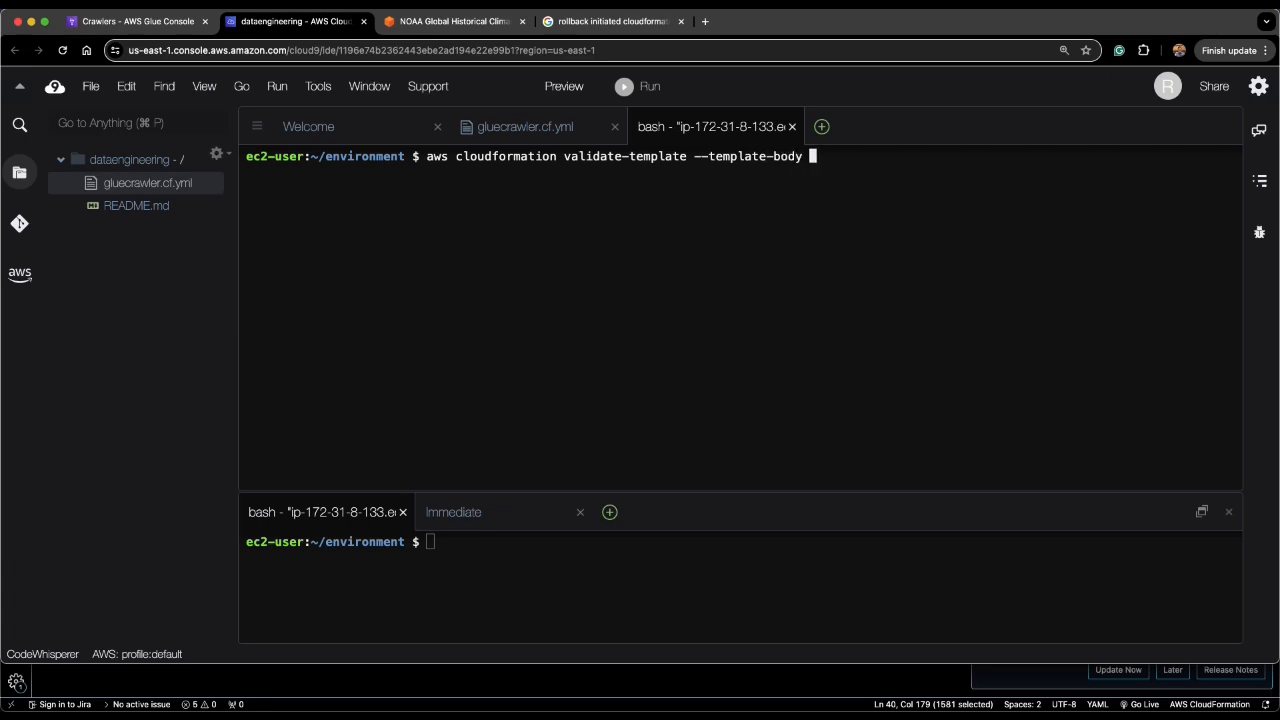
pyautogui.write('file://gluecrawler')
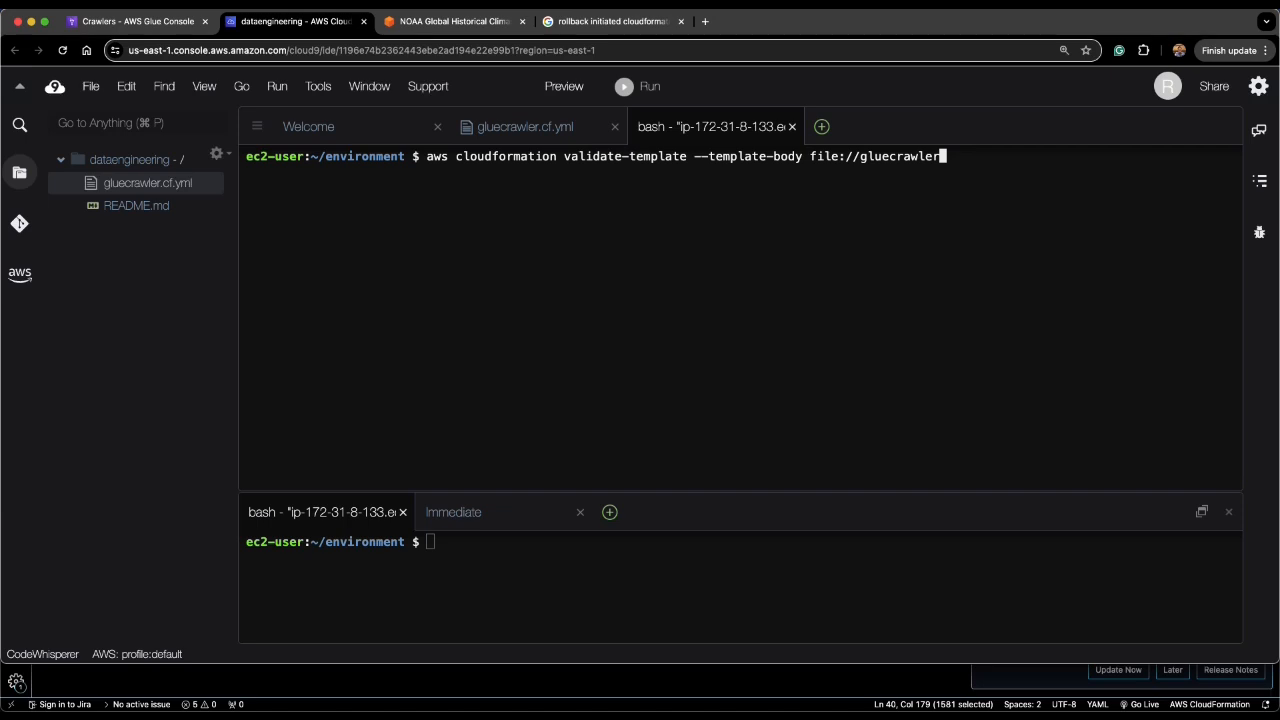
pyautogui.write('.cf.yml')
pyautogui.press('Return')
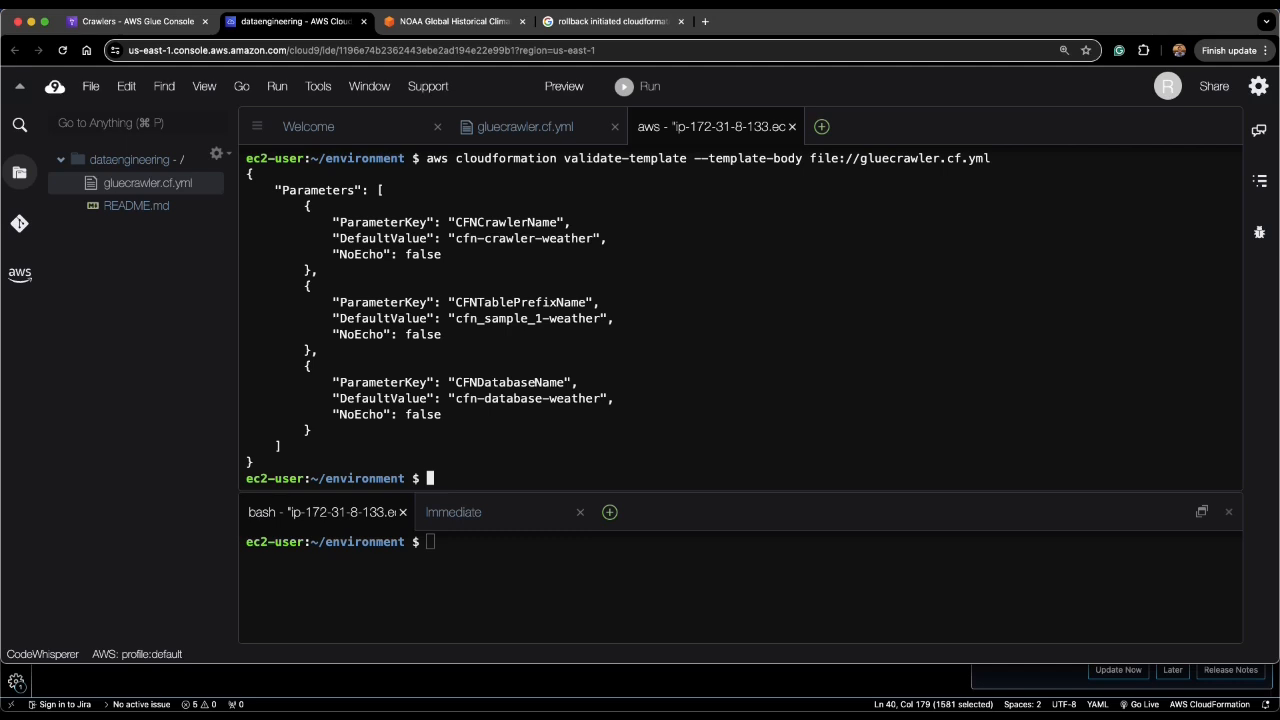
# Step: Create the stack with aws cloudformation create-stack --stack-name gluecrawler --template-body file://gluecrawler.cf.yml --capabilities CAPABILITY_NAMED_IAM
pyautogui.write('aws')
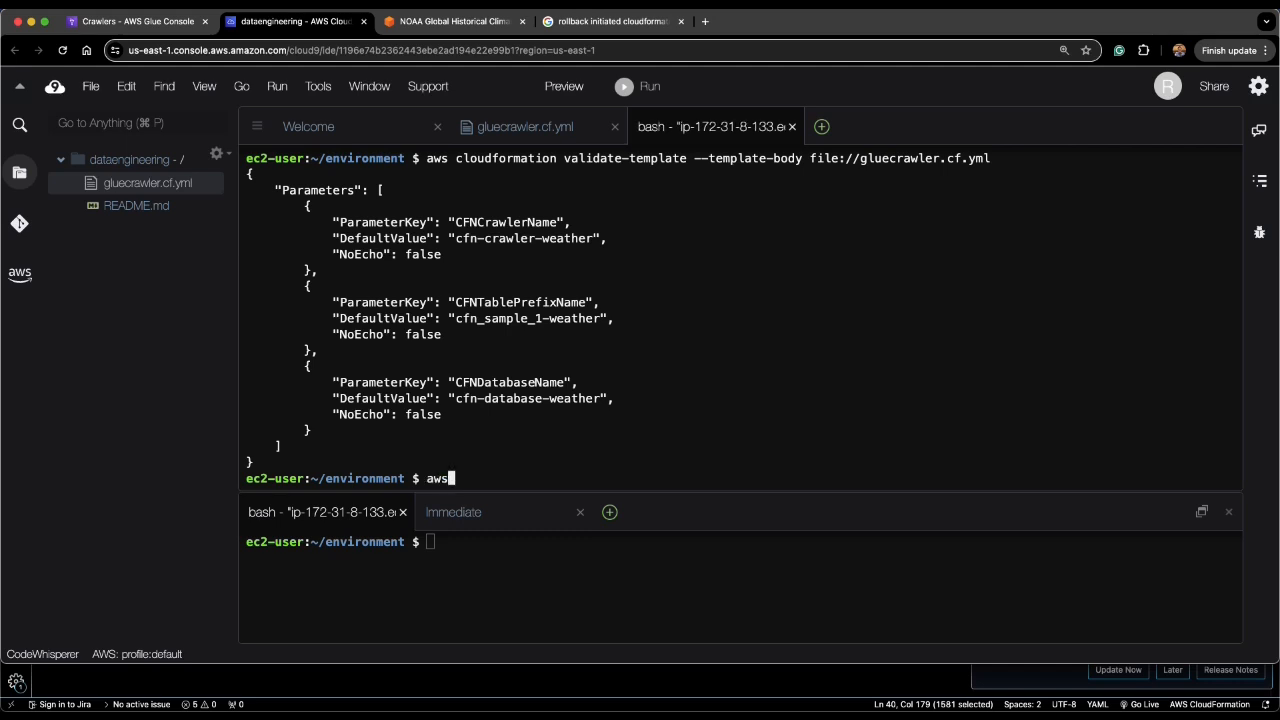
pyautogui.write(' cloudformation creae')
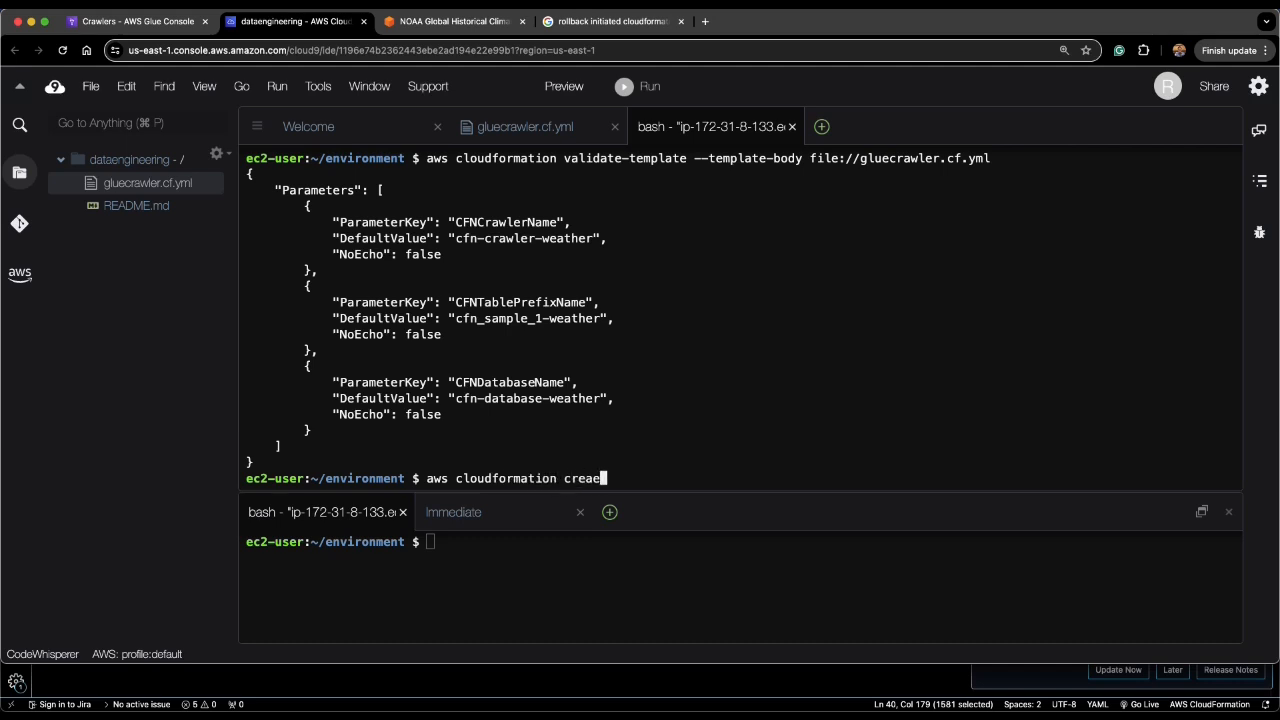
pyautogui.press('BackSpace')
pyautogui.write('te-stack --stack-name glue')
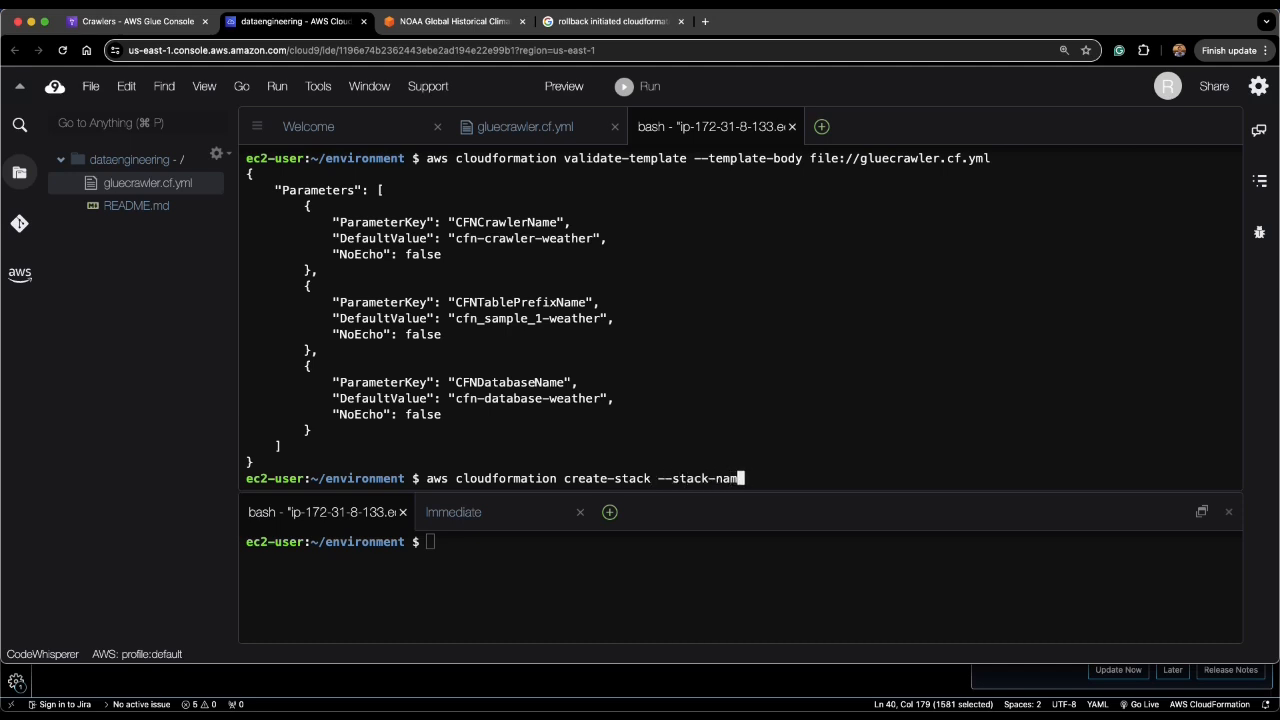
pyautogui.write('crawler --teml')
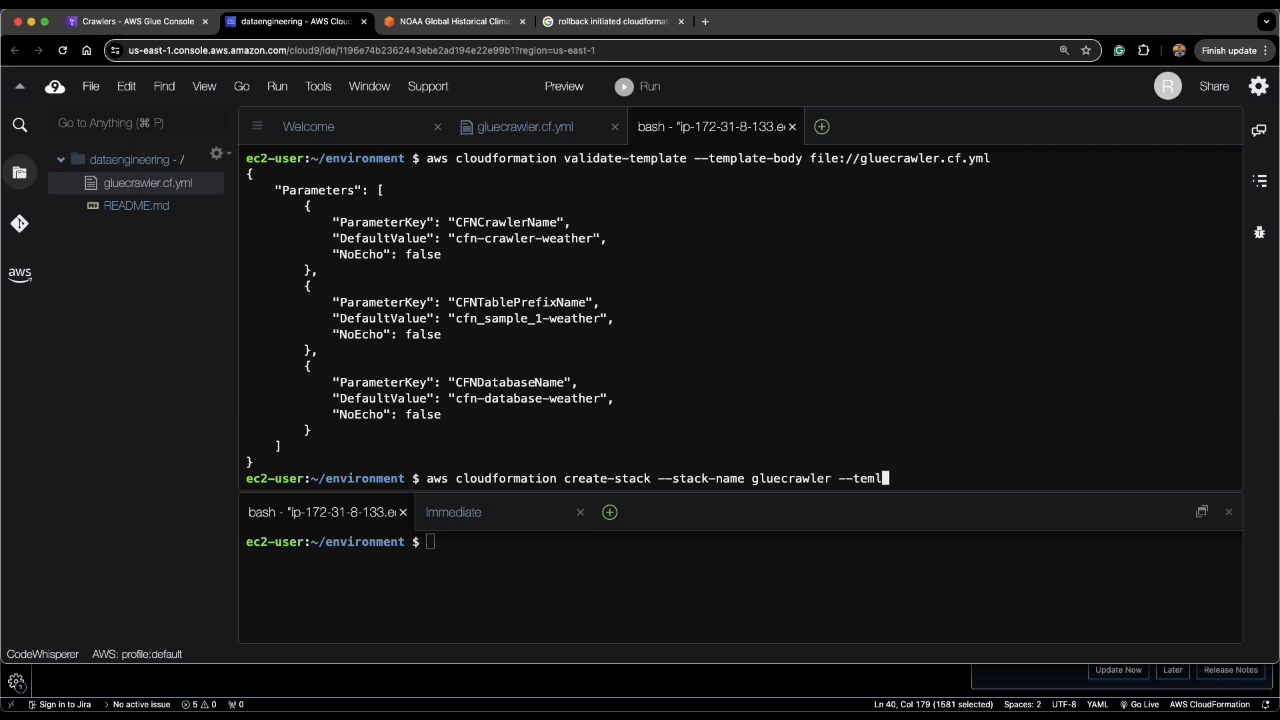
pyautogui.press('BackSpace')
pyautogui.write('plate-body file://')
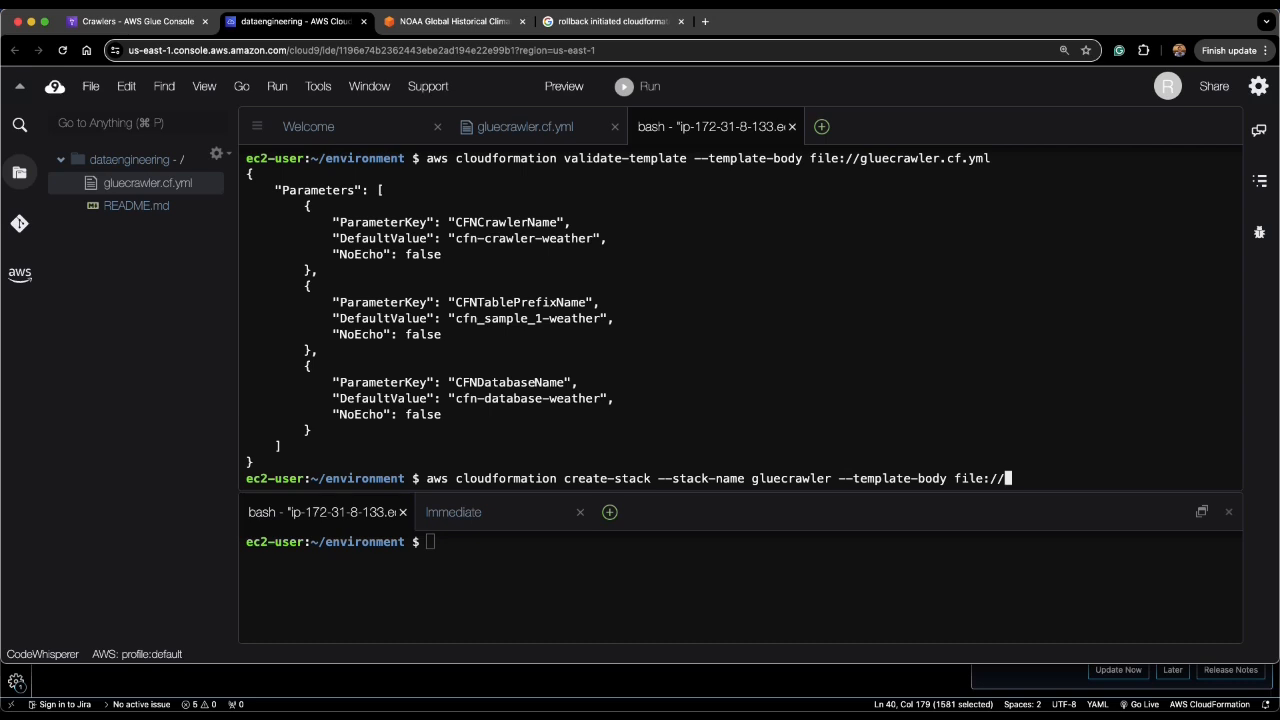
pyautogui.write('gluecraw')
pyautogui.write('ler.cf.ym')
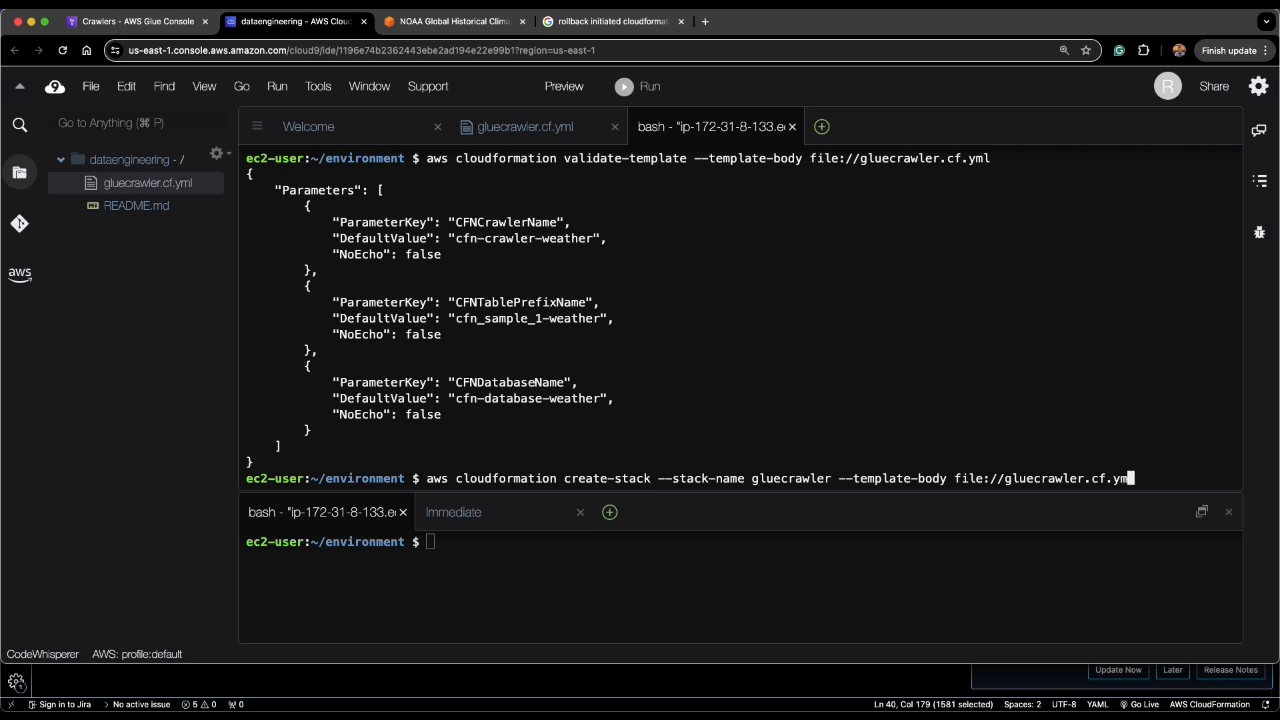
pyautogui.write('l --capabilities CA')
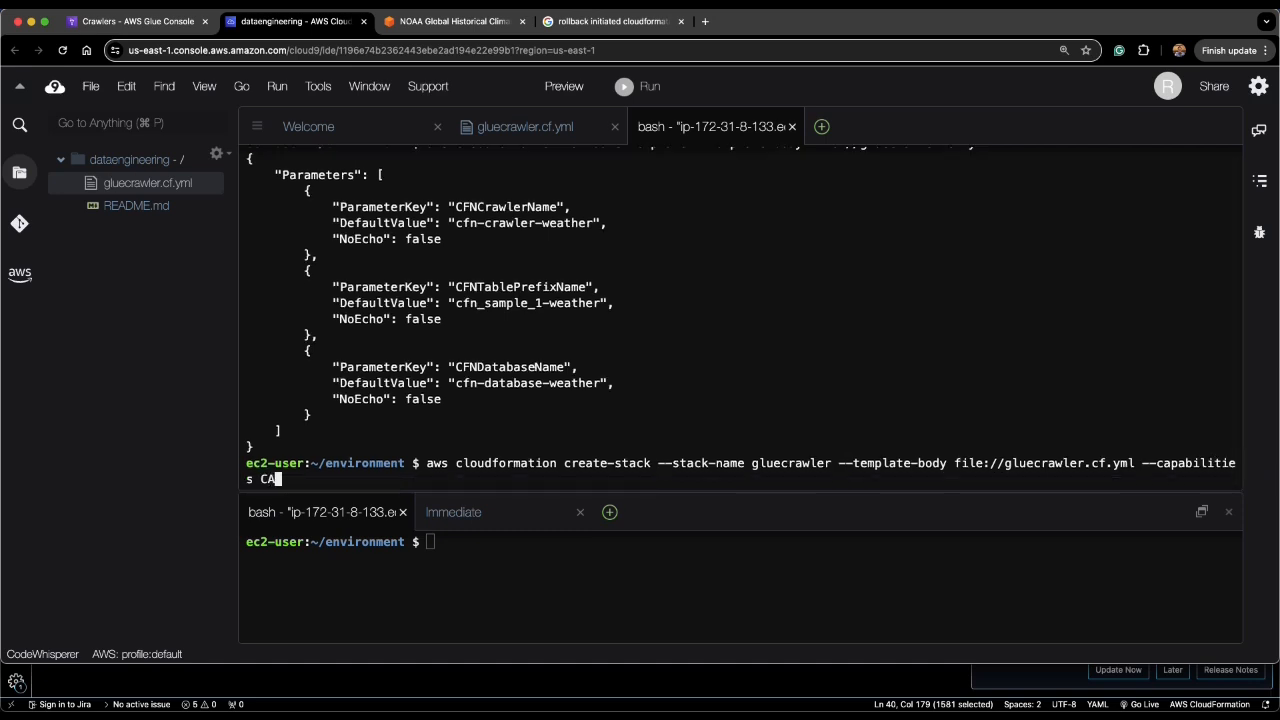
pyautogui.write('PABILITY_NAMED_')
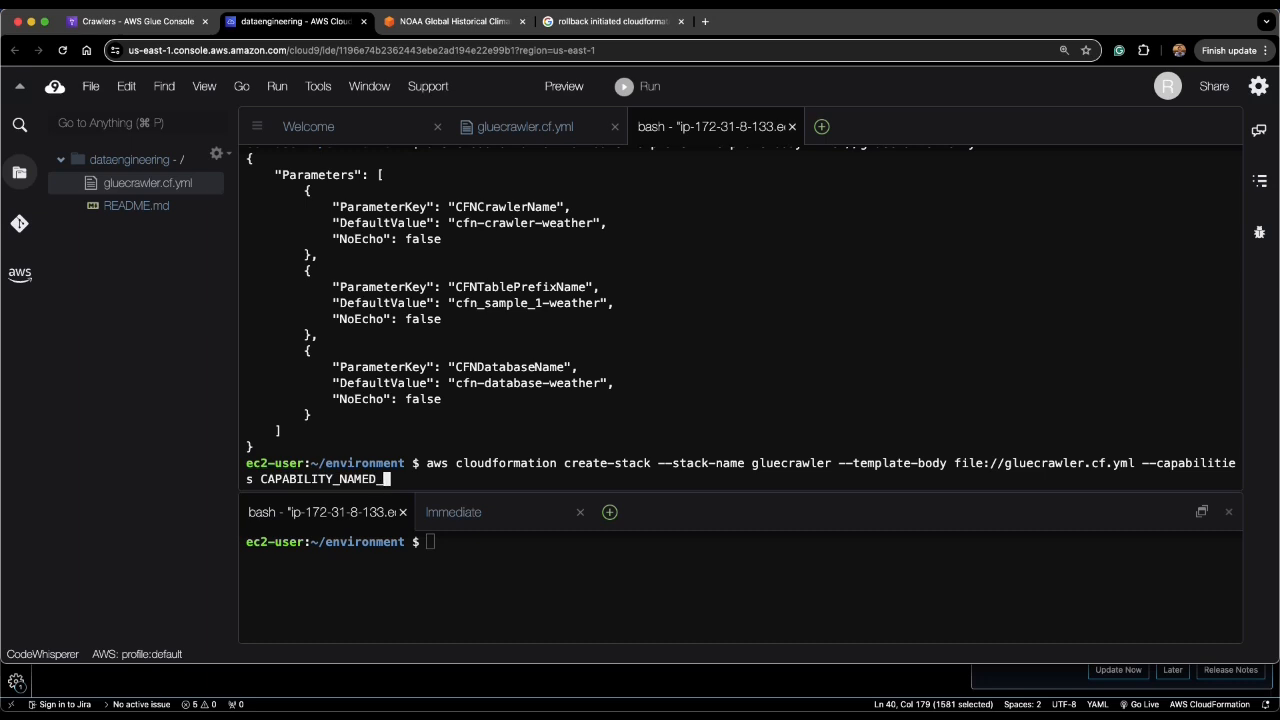
pyautogui.write('IAM')
pyautogui.press('Return')
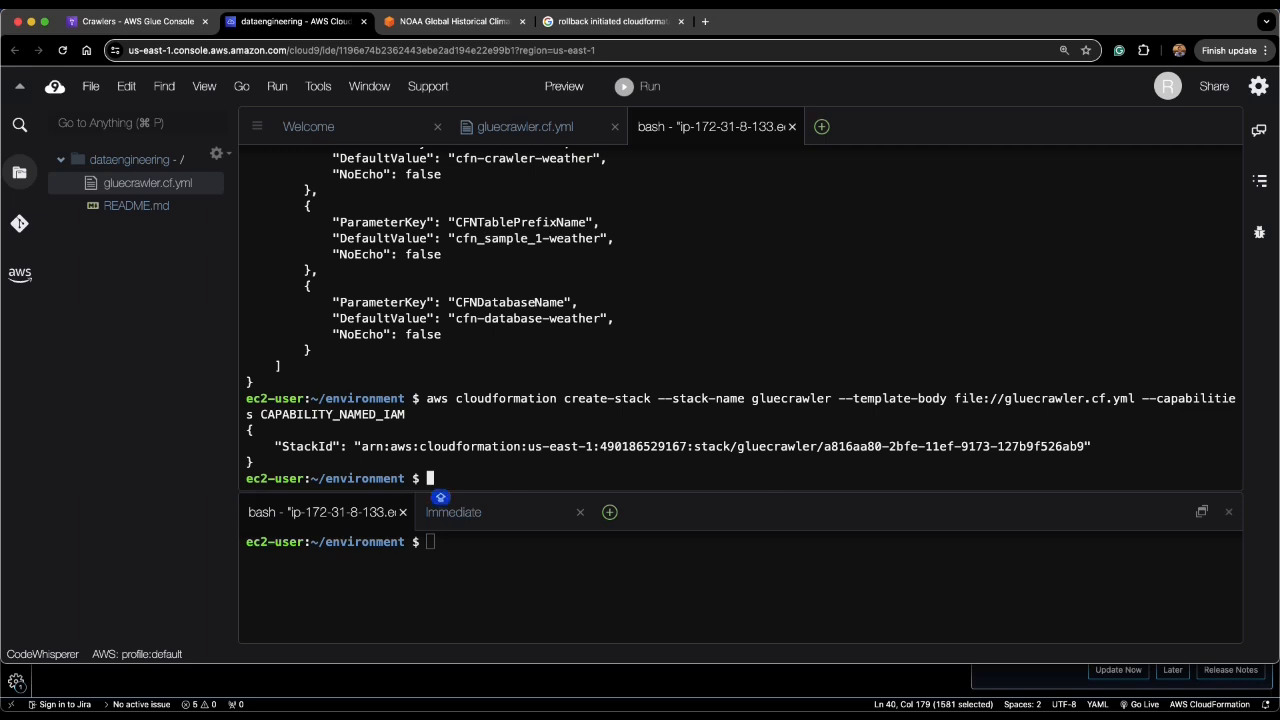
# Step: Run aws glue get-databases, read through the names in the database list, and return to the prompt
pyautogui.write('aws glue get')
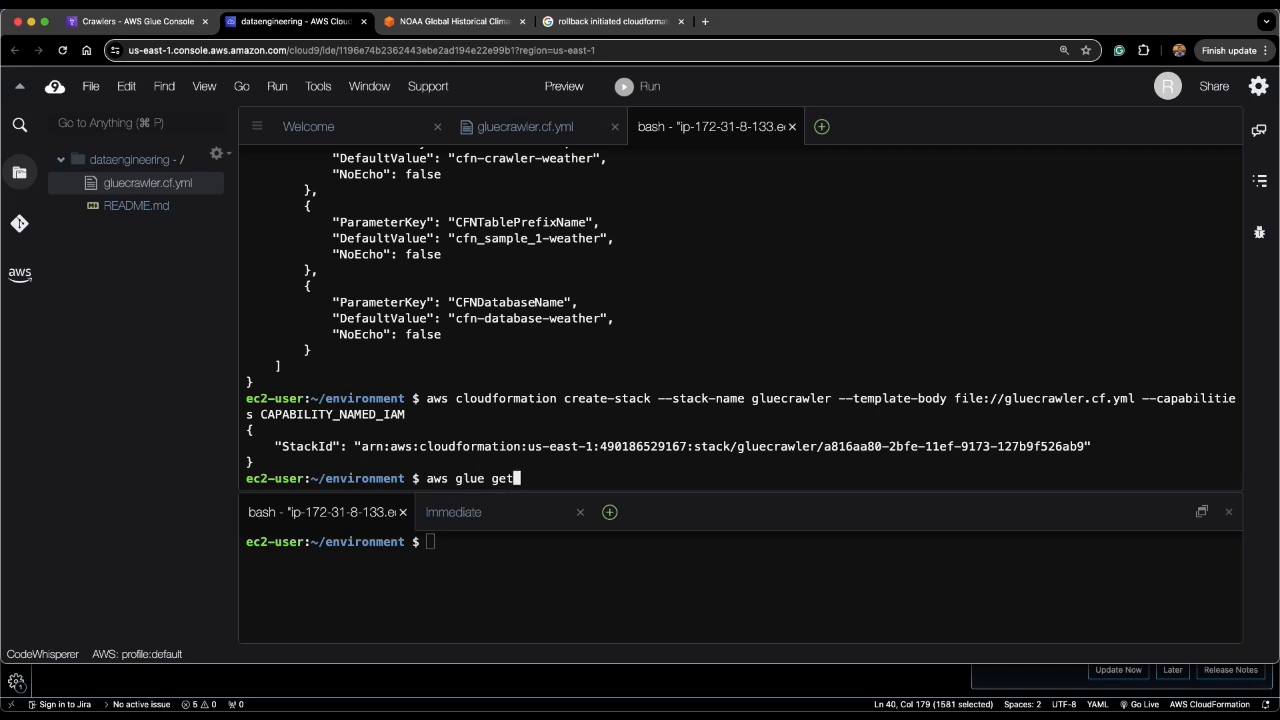
pyautogui.write('-databases')
pyautogui.press('Return')
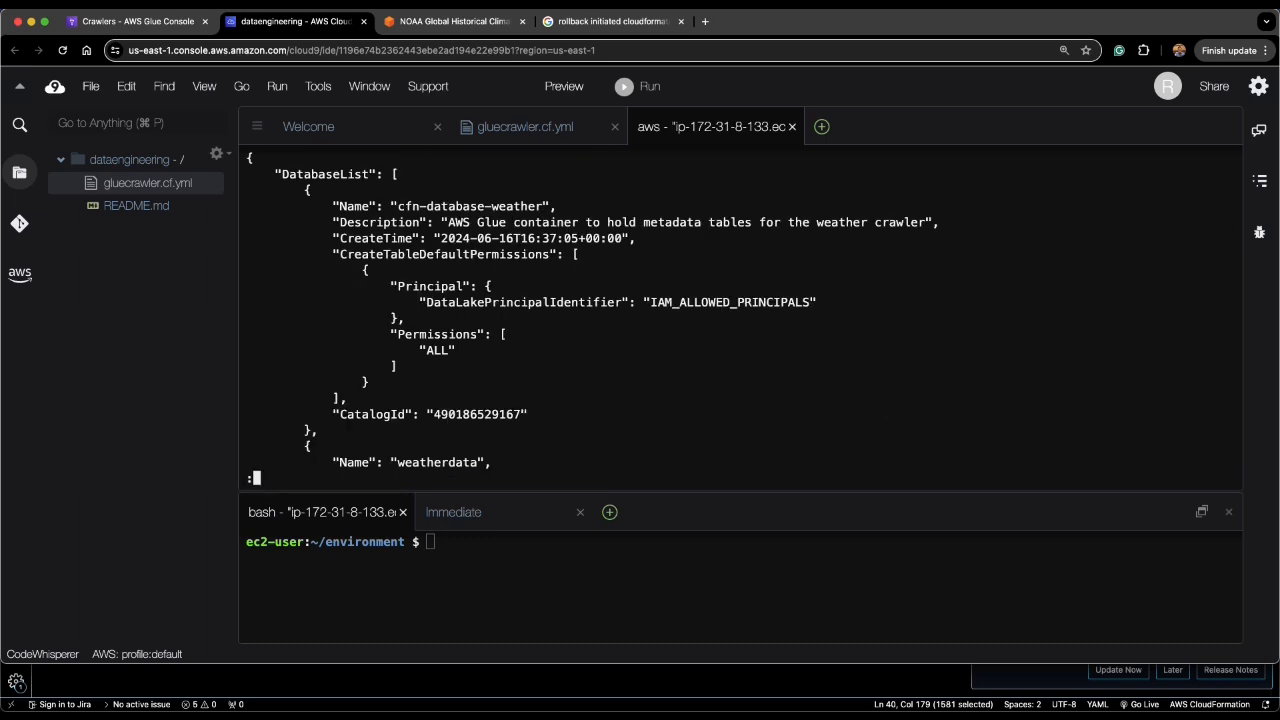
pyautogui.scroll(-5, 740, 318)
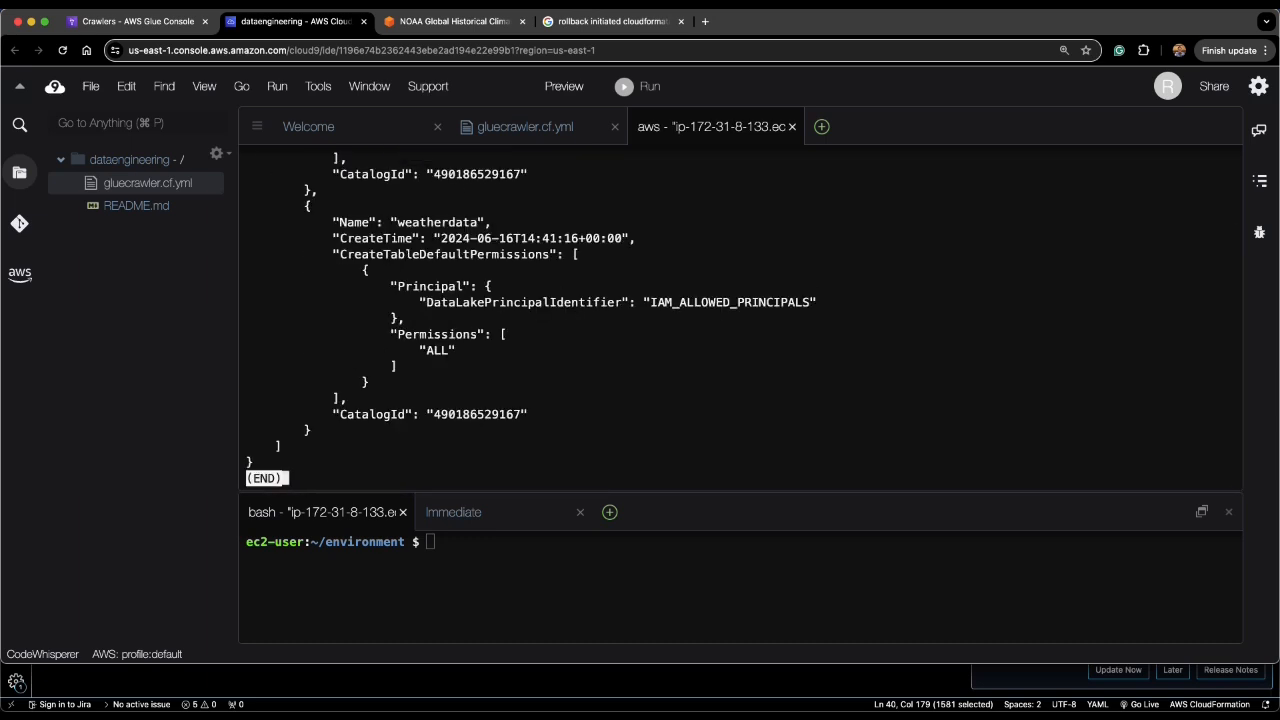
pyautogui.scroll(5, 740, 318)
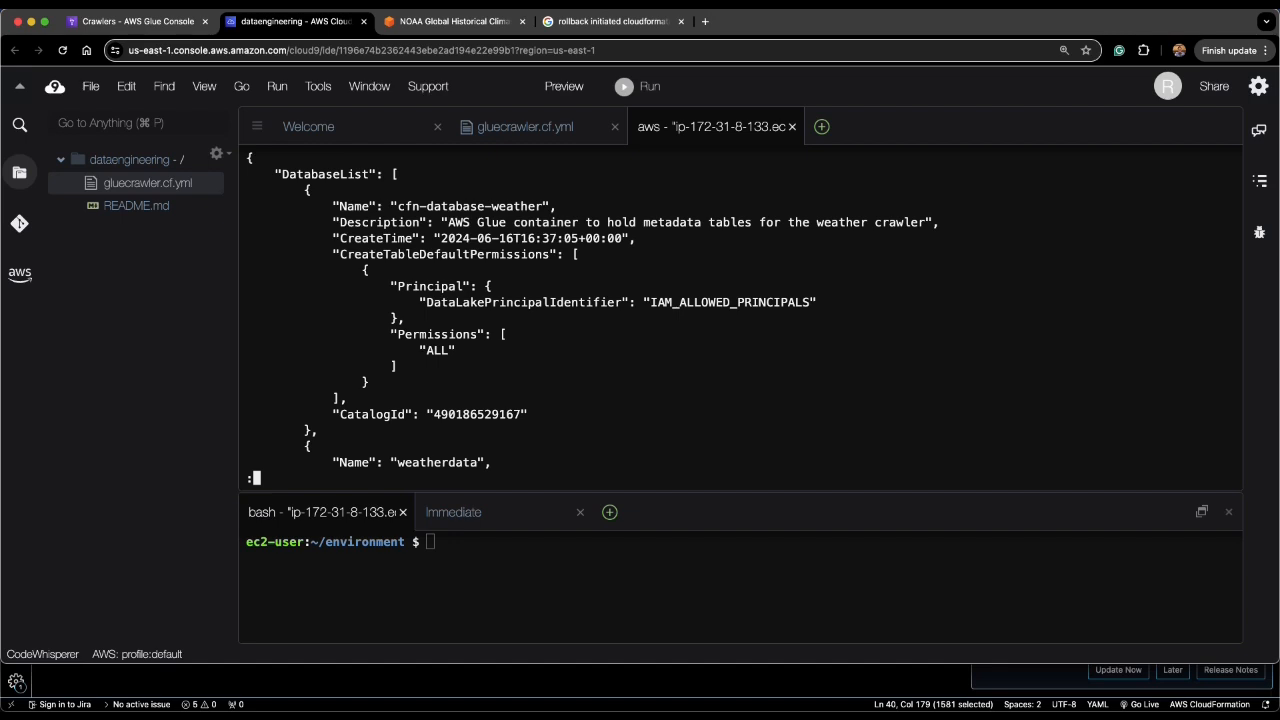
pyautogui.moveTo(383, 206); pyautogui.dragTo(578, 222)
pyautogui.click(578, 222)
pyautogui.moveTo(383, 462); pyautogui.dragTo(491, 462)
pyautogui.press('space')
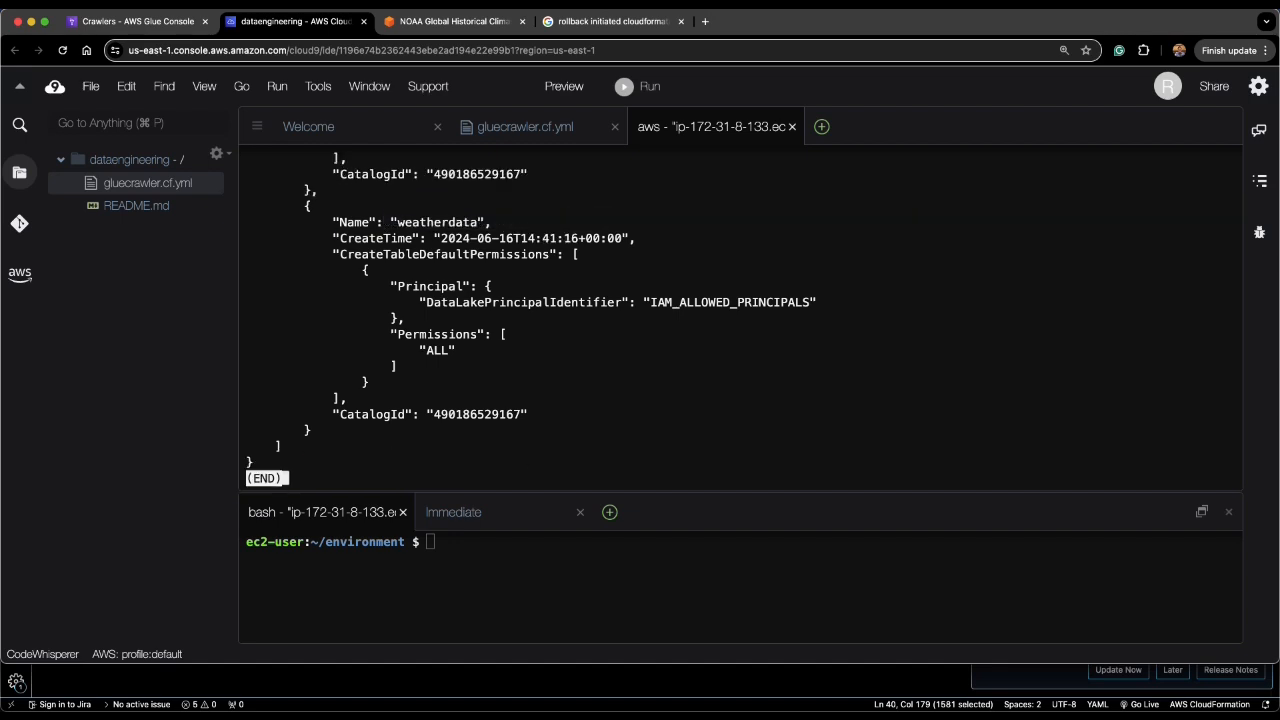
pyautogui.press('q')
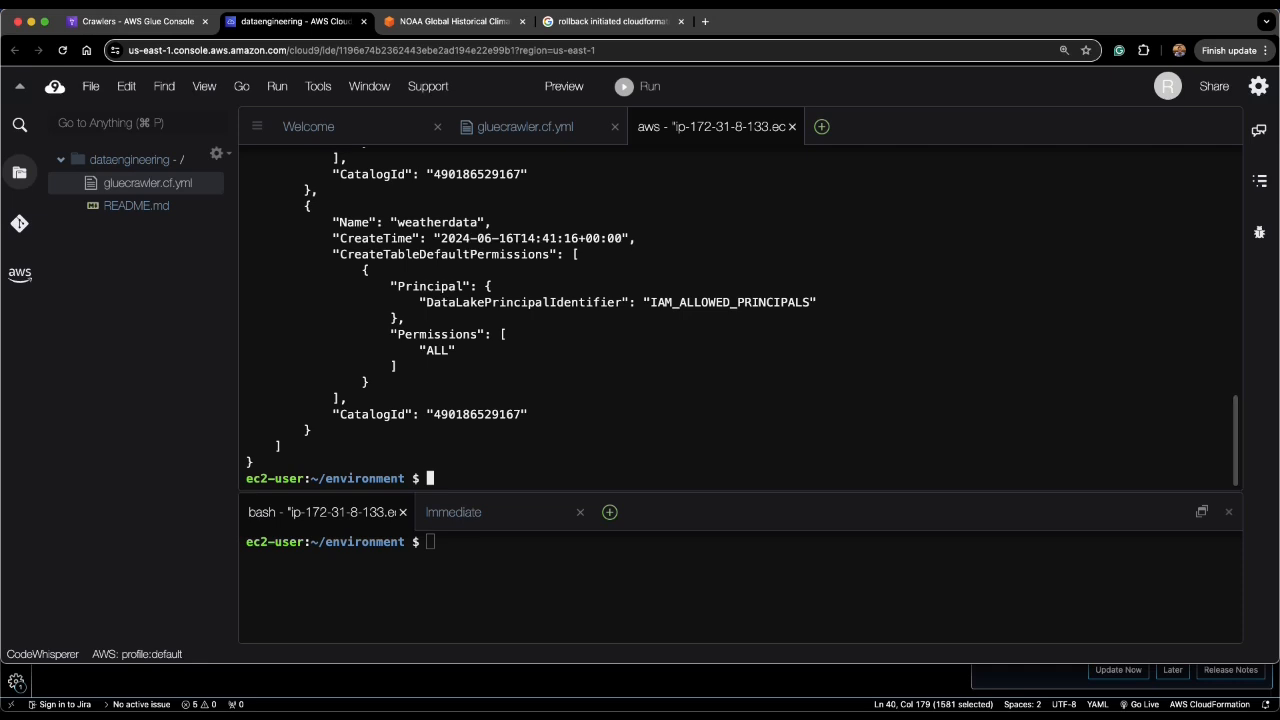
pyautogui.press('Return')
# Step: List the Glue crawlers by running aws glue list-crawlers
pyautogui.moveTo(191, 712)
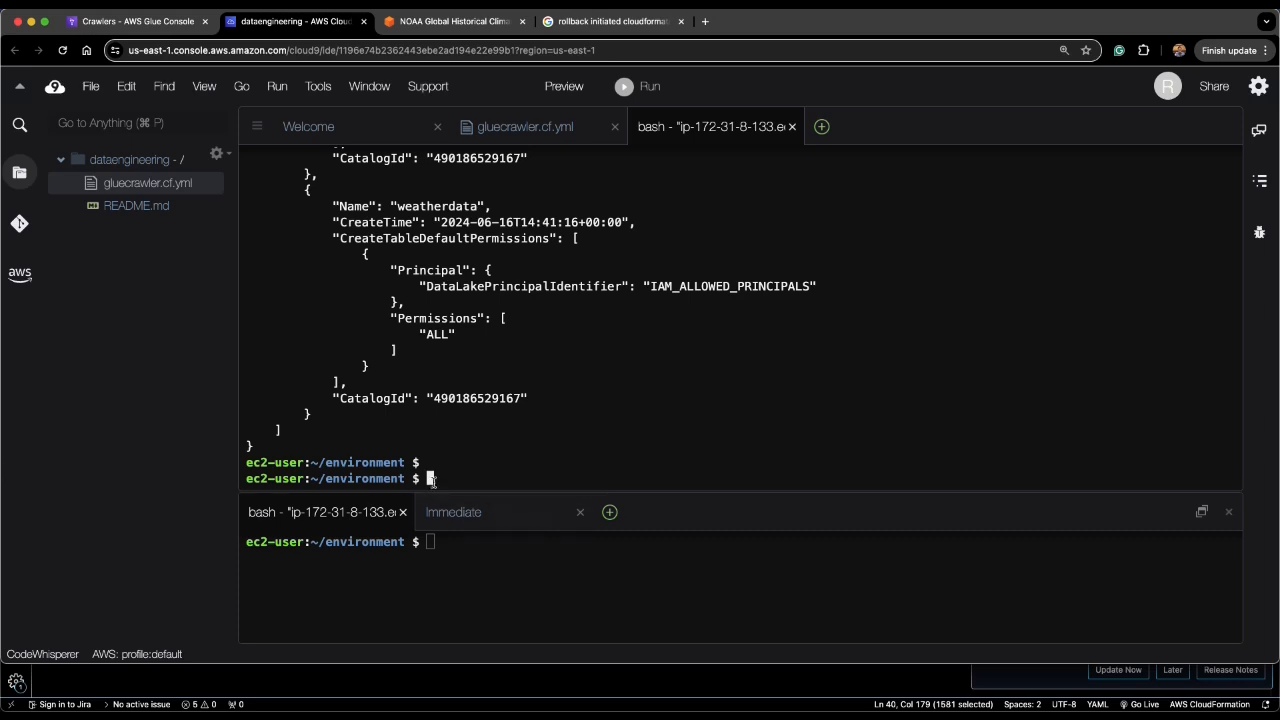
pyautogui.write('aws glue list-crawler')
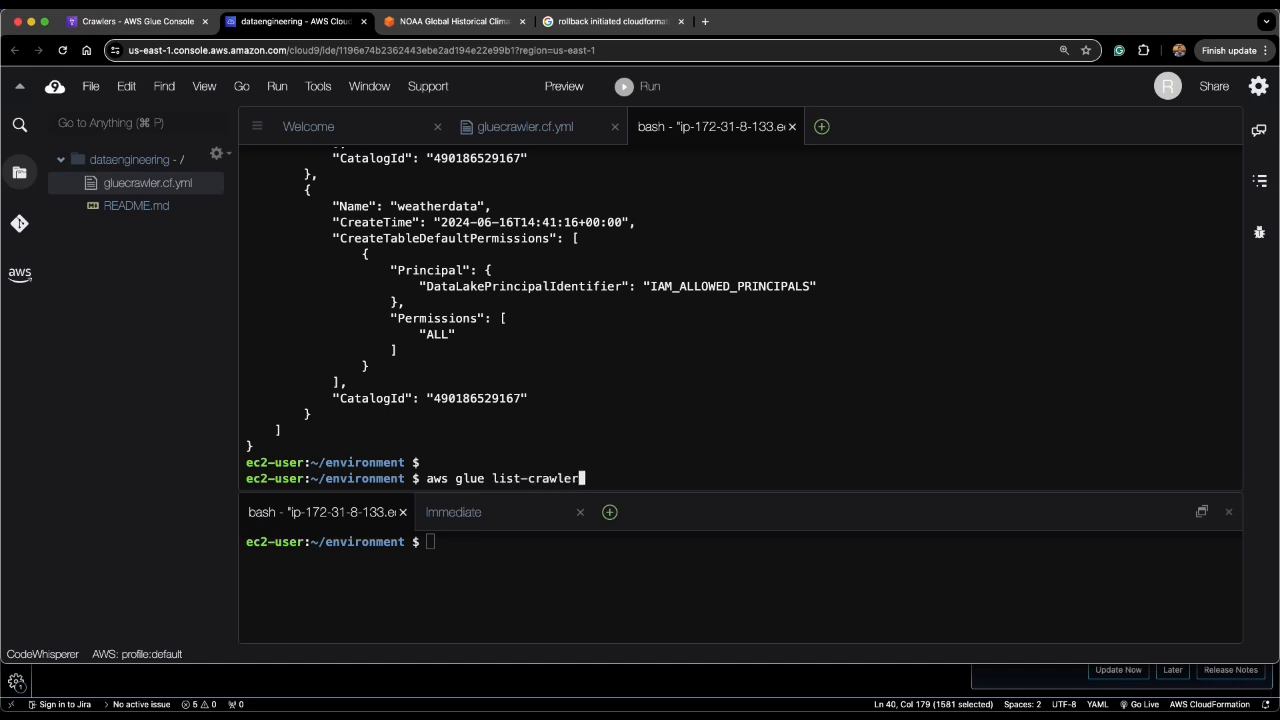
pyautogui.write('s')
pyautogui.press('Return')
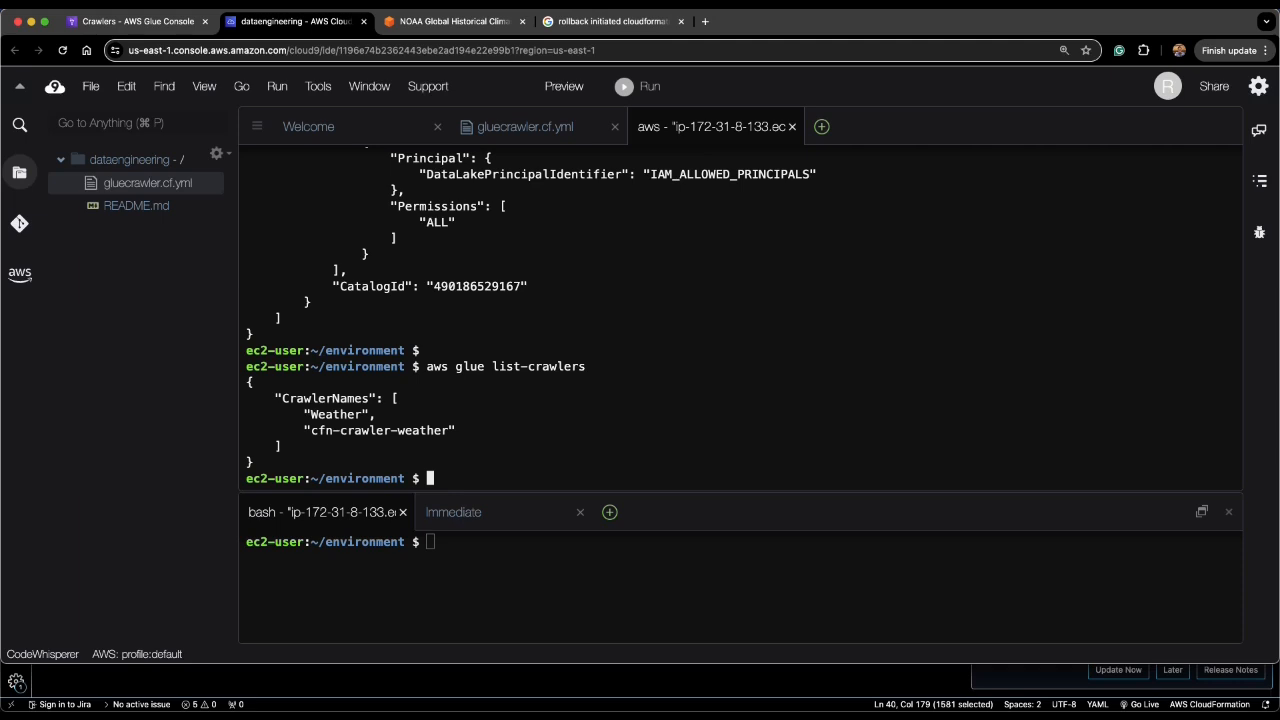
# Step: Run aws glue get-crawler --name cfn-crawler-weather, read through the crawler's configuration, and return to the prompt
pyautogui.write('aws')
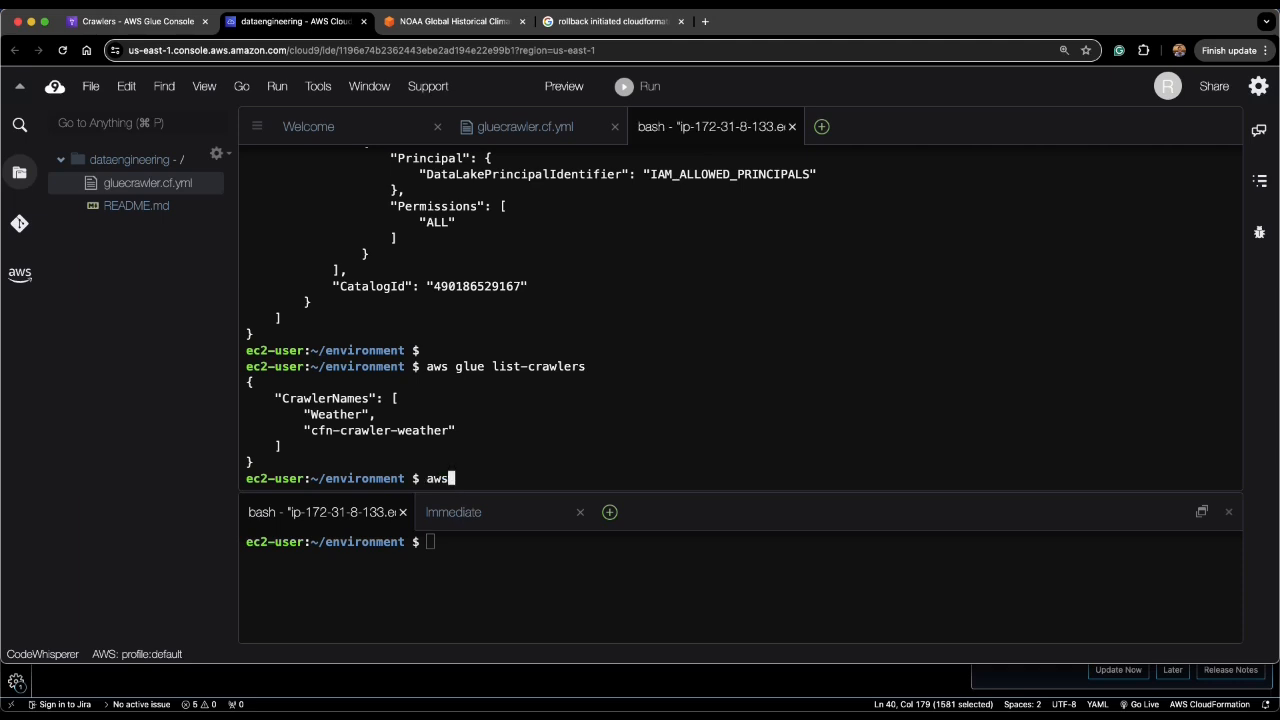
pyautogui.write(' glue get-crawler ')
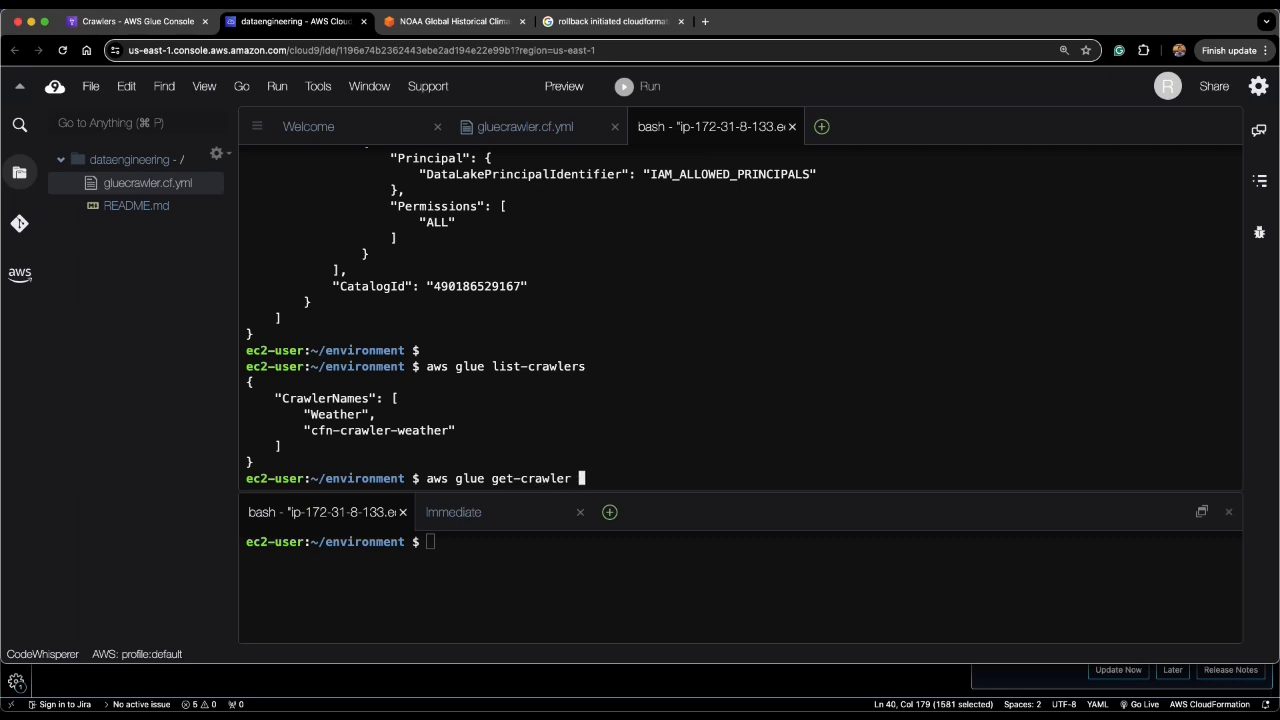
pyautogui.write('--name cfn-crawler-weathr')
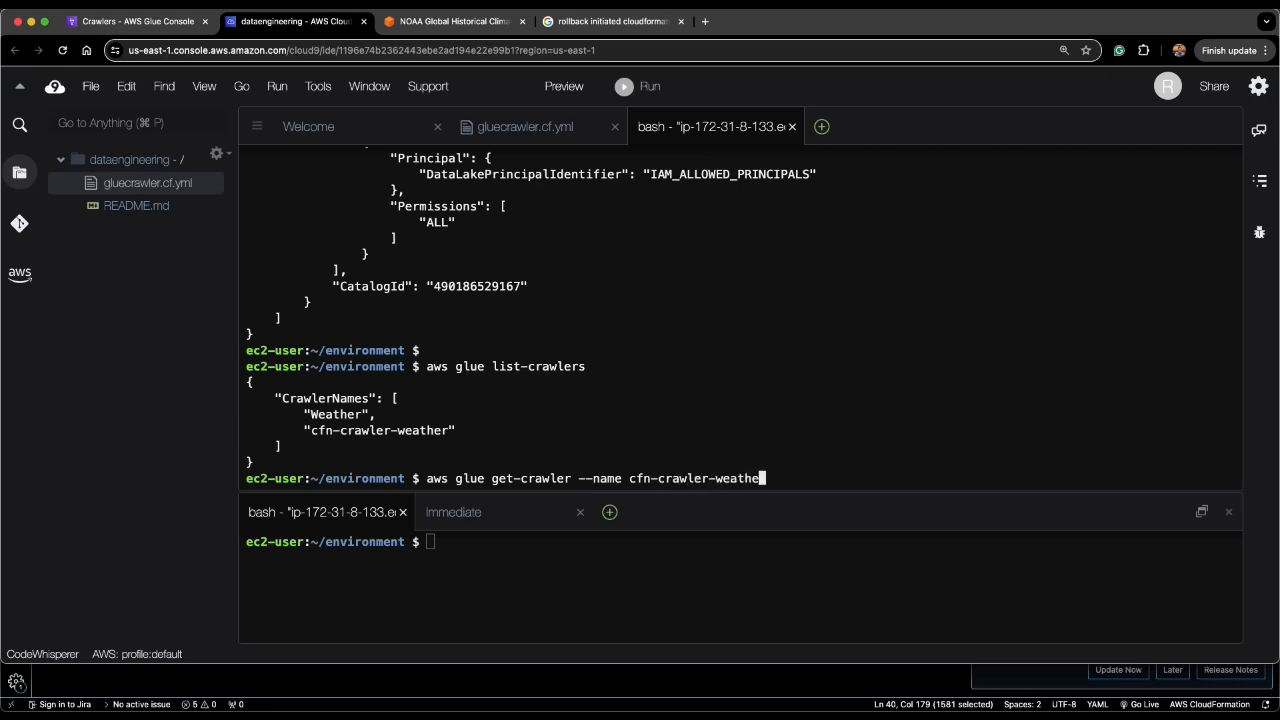
pyautogui.write('r')
pyautogui.press('Return')
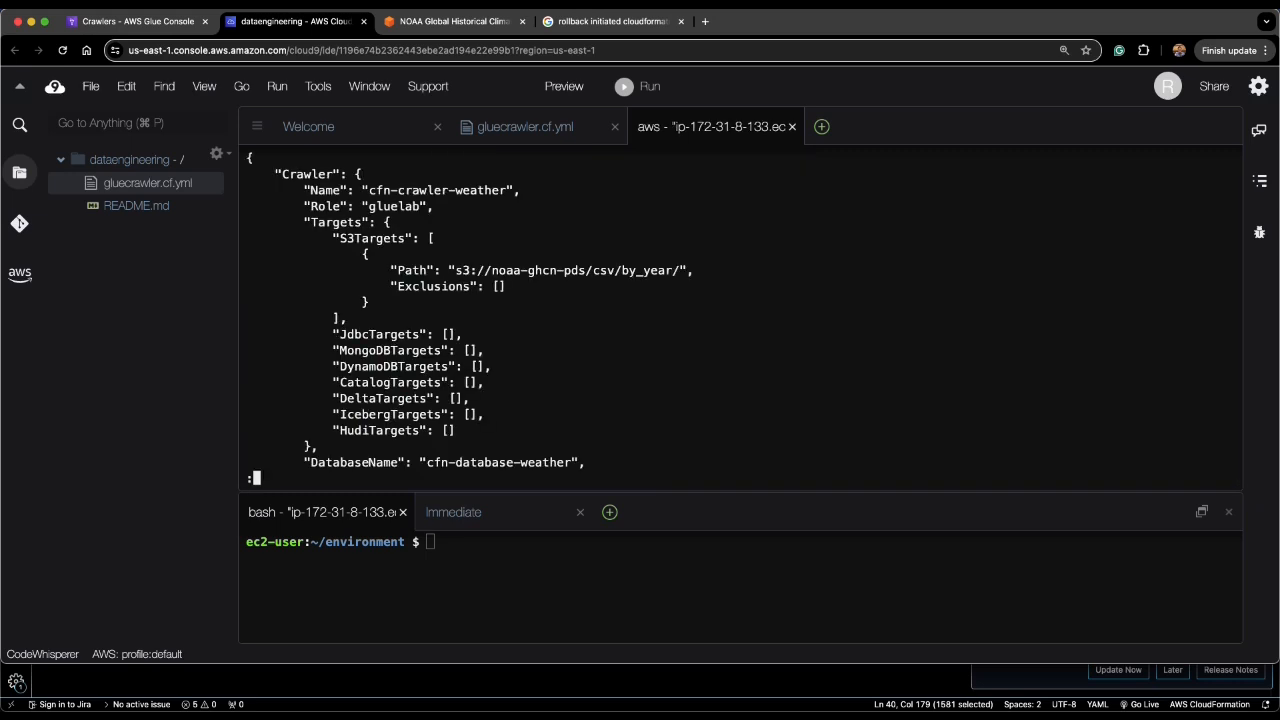
pyautogui.press('space')
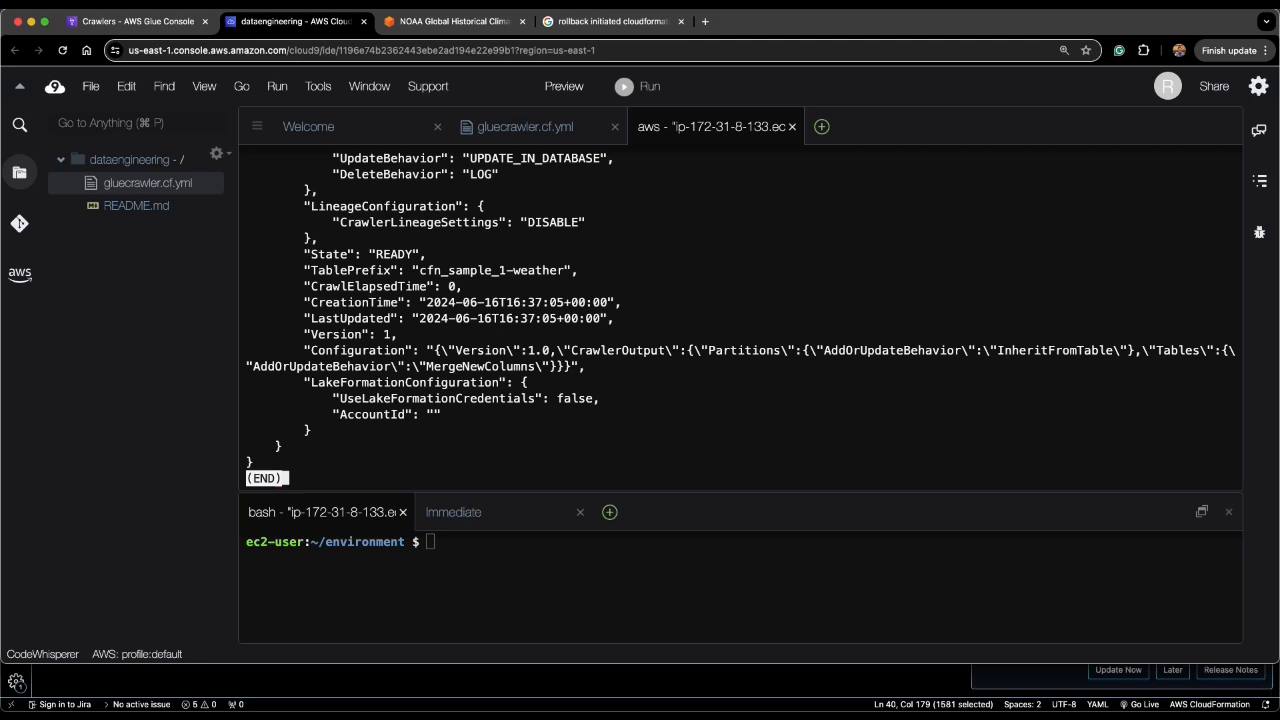
pyautogui.press('q')
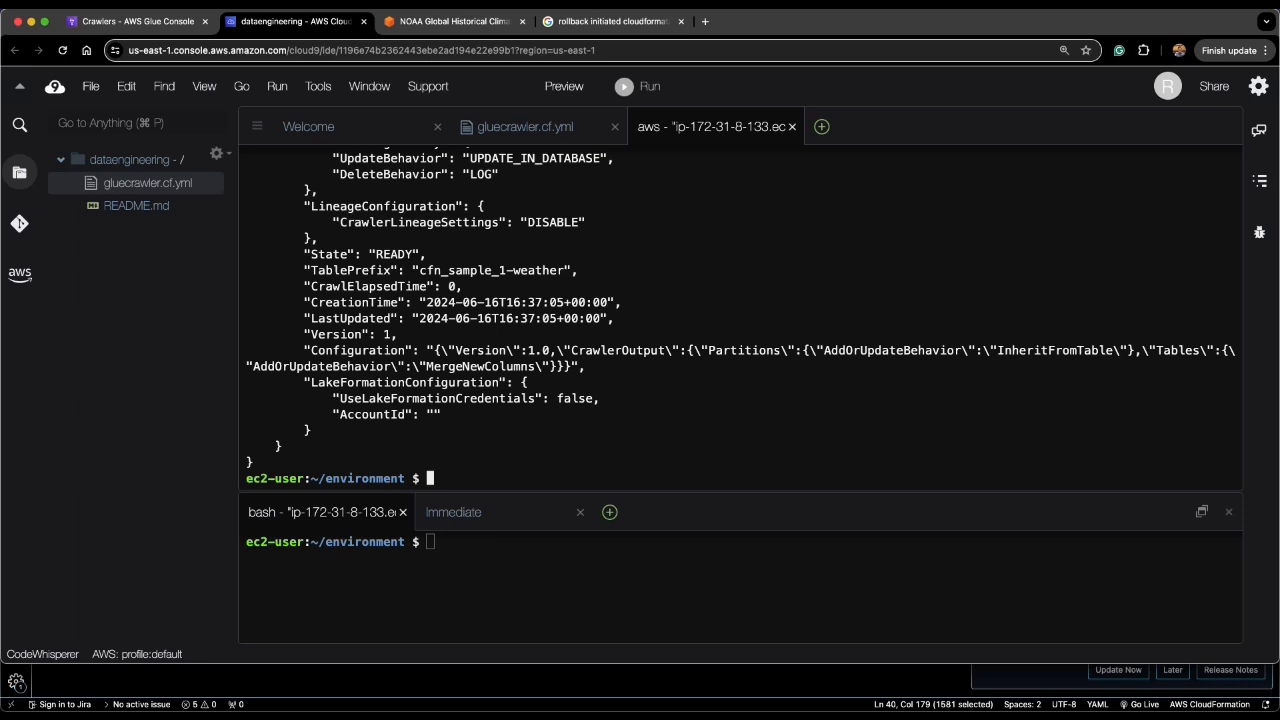
pyautogui.scroll(1, 742, 317)
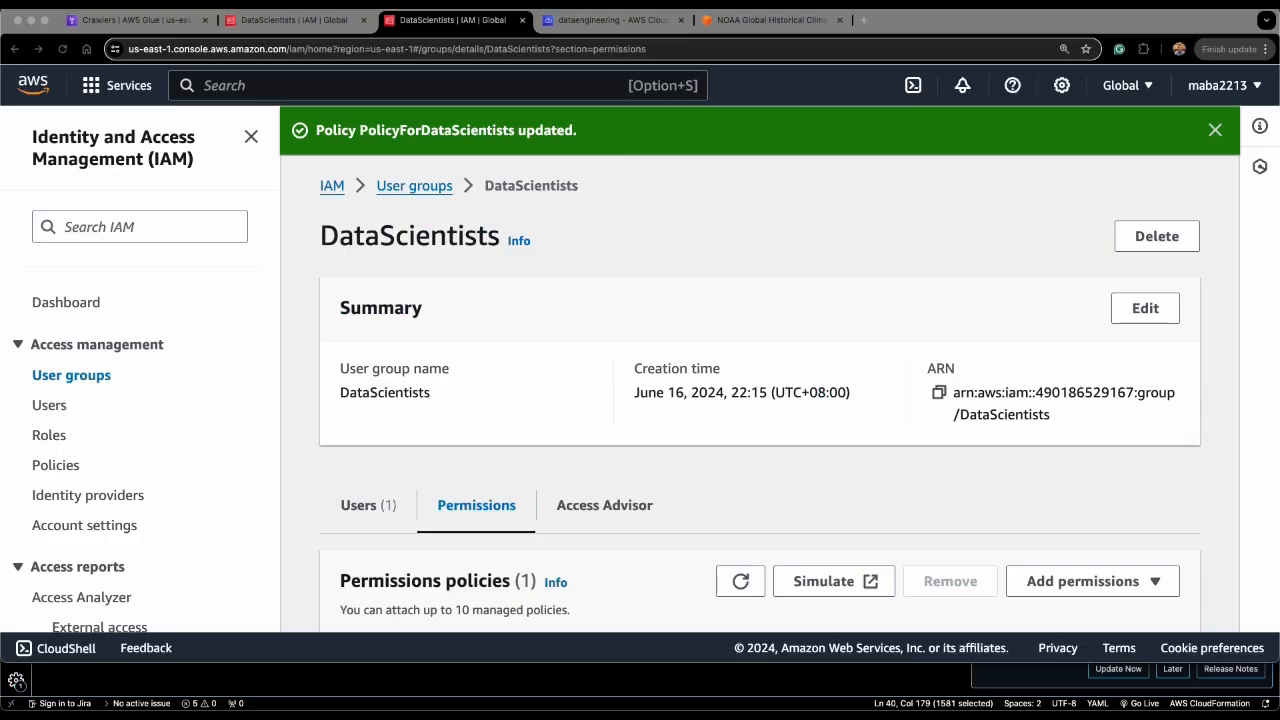
# Step: In IAM, open the DataScientists user group and open its inline policy PolicyForDataScientists for editing
pyautogui.click(66, 302)
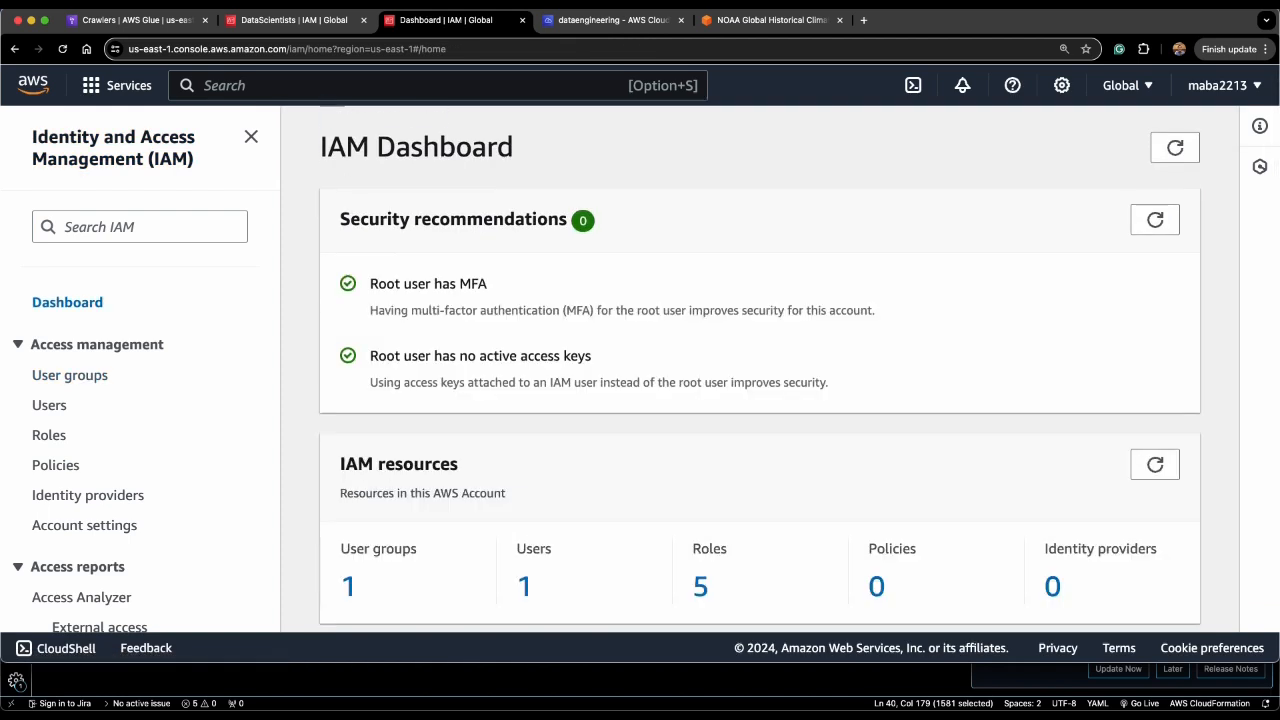
pyautogui.click(69, 375)
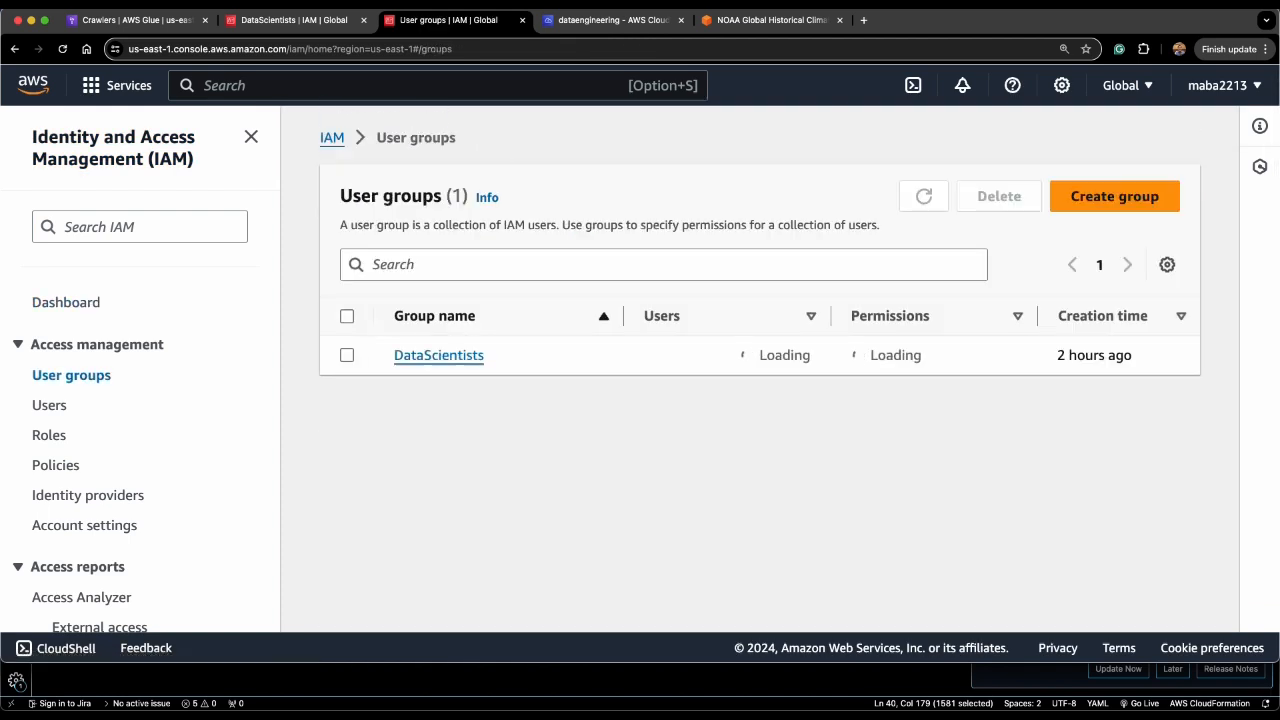
pyautogui.click(432, 355)
pyautogui.click(476, 457)
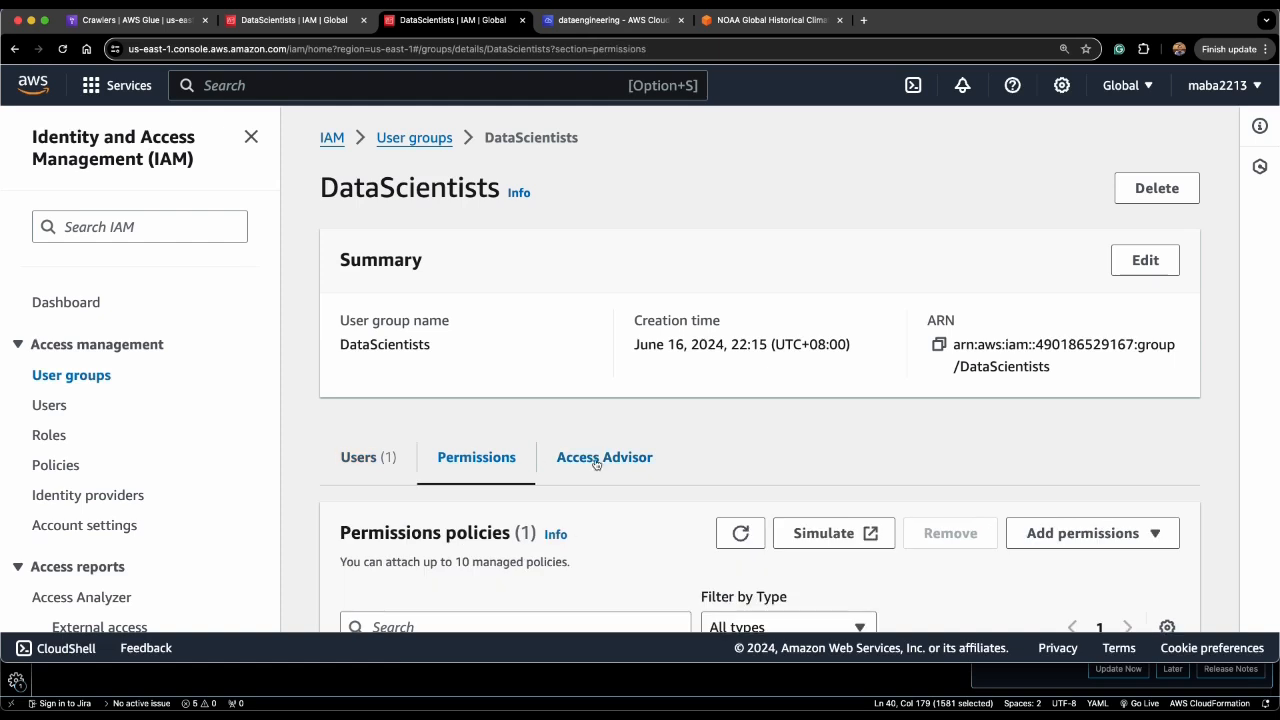
pyautogui.scroll(-3, 600, 460)
pyautogui.click(508, 575)
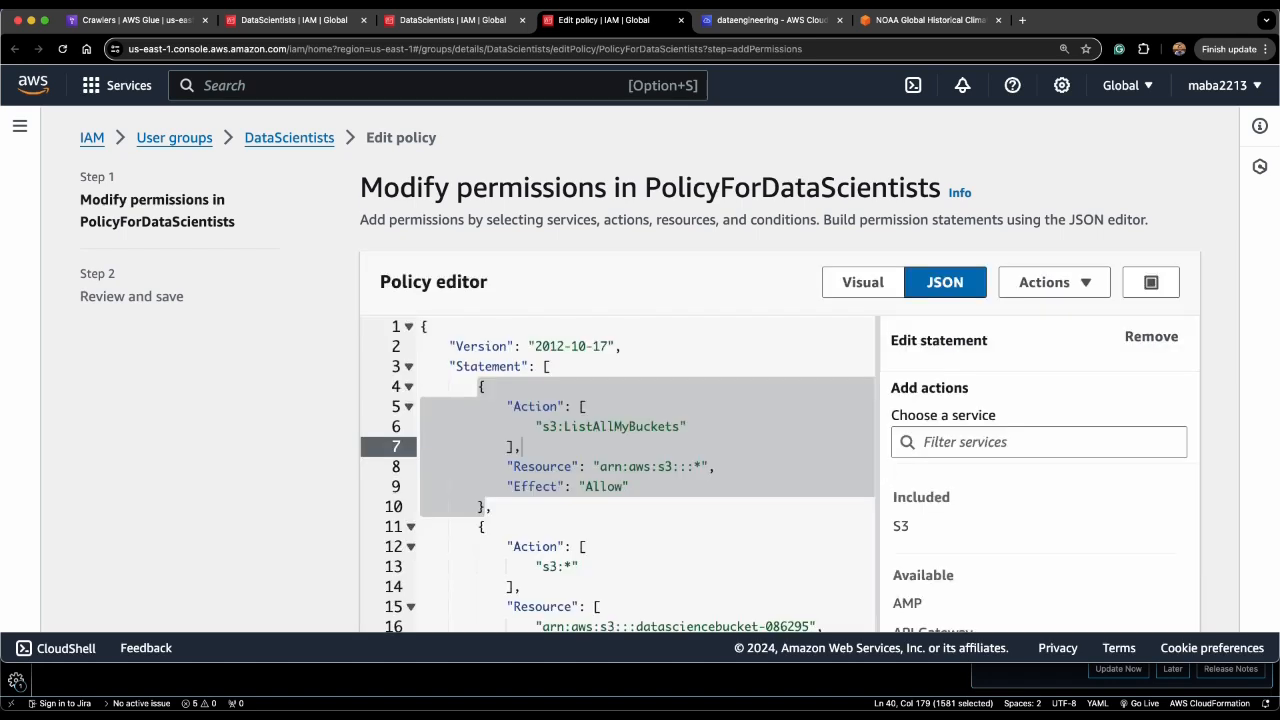
# Step: Read through the JSON of PolicyForDataScientists, examining the S3 and Glue allow and deny statements
pyautogui.click(480, 386)
pyautogui.click(479, 346)
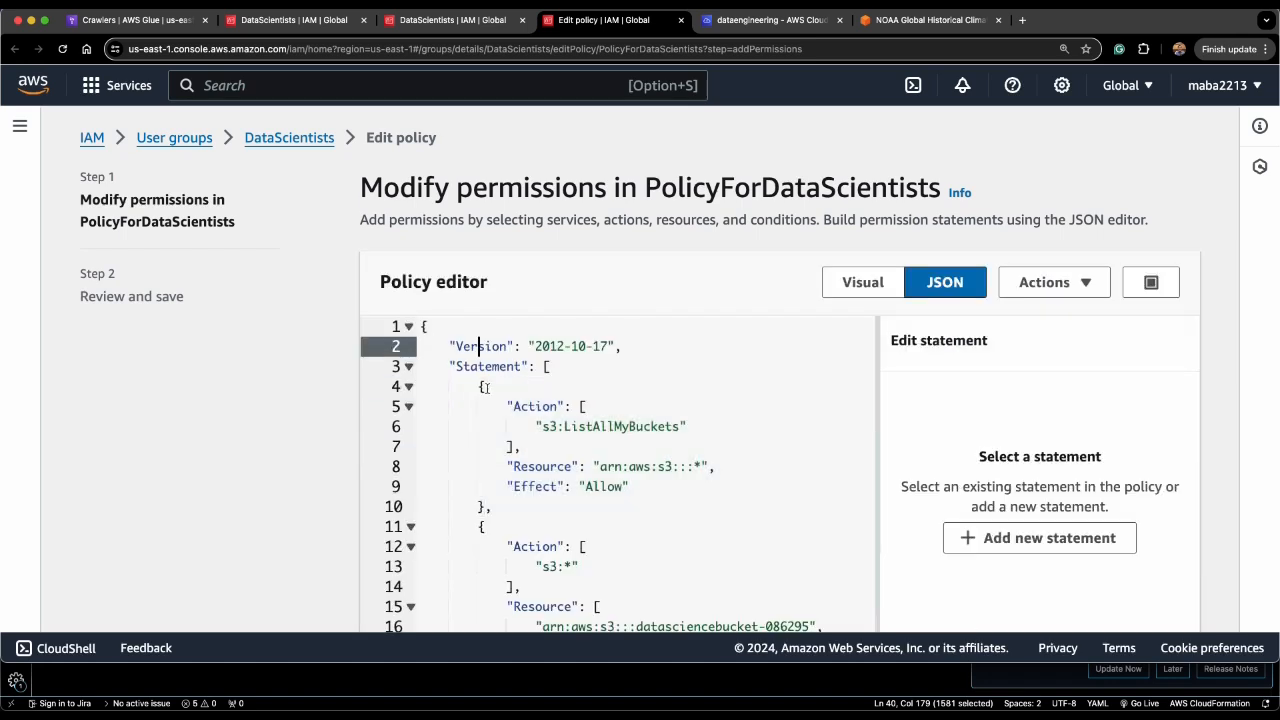
pyautogui.scroll(-5, 487, 388)
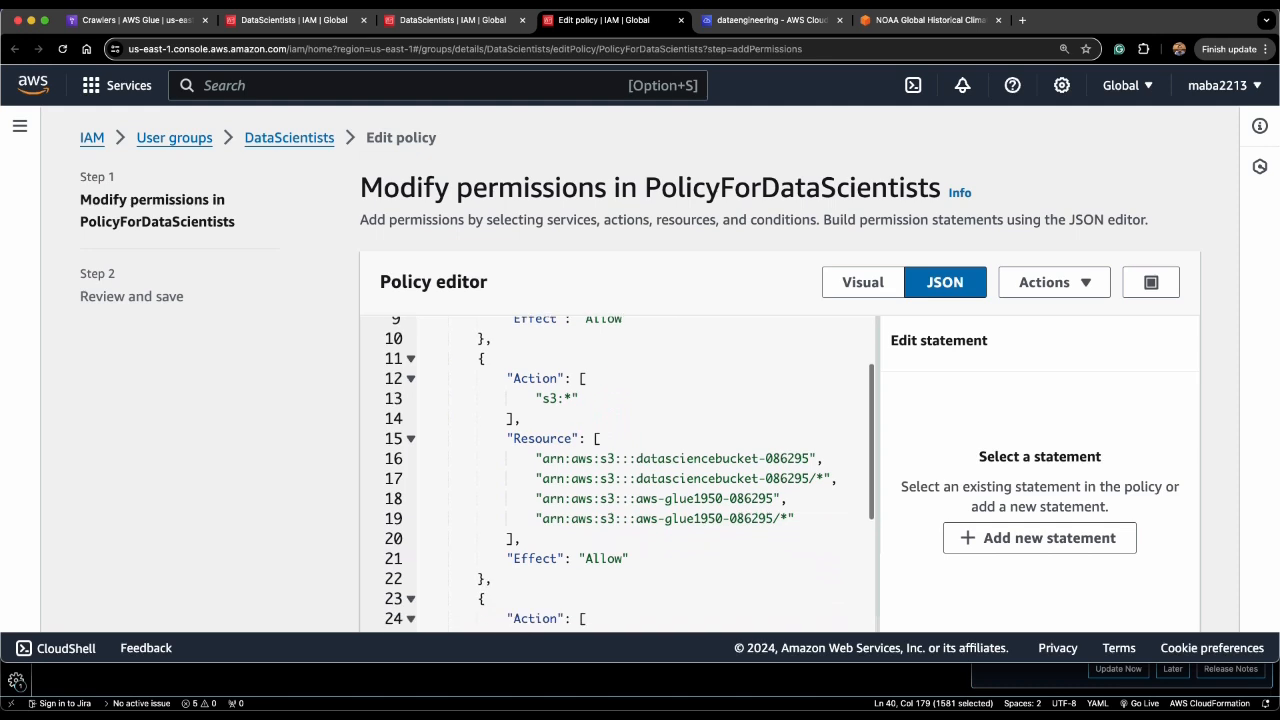
pyautogui.scroll(-4, 629, 471)
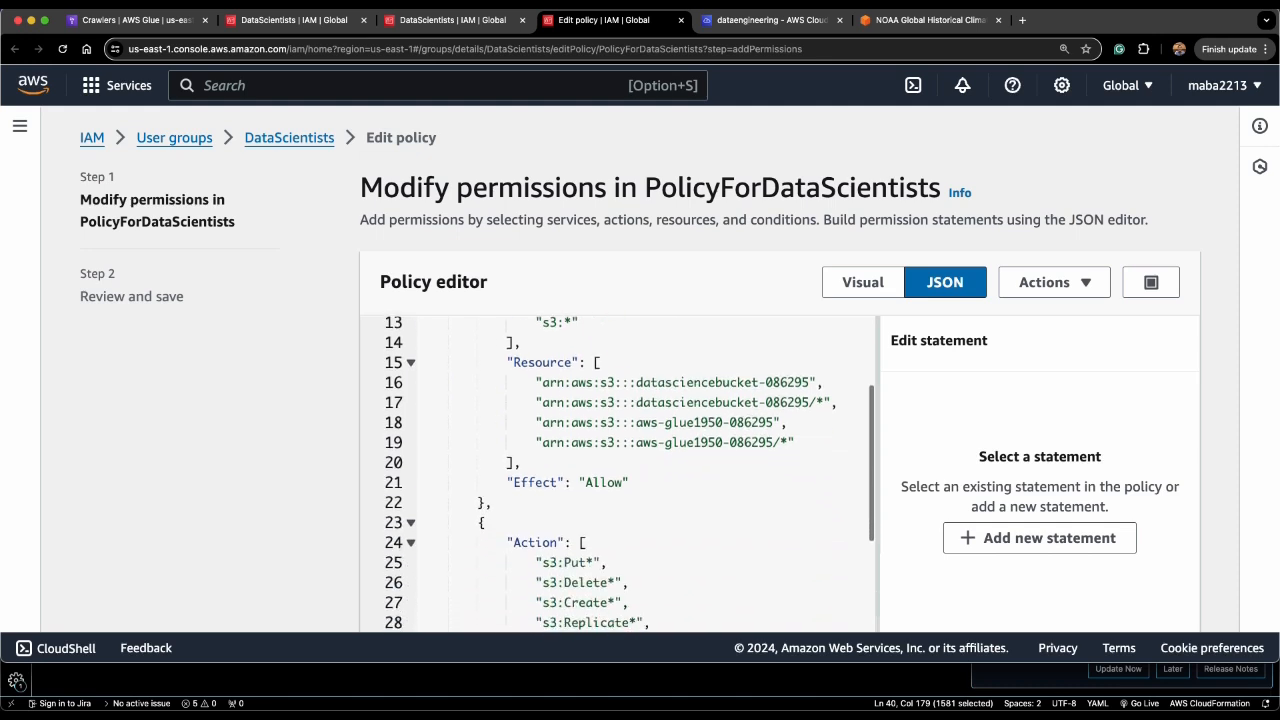
pyautogui.scroll(-5, 620, 474)
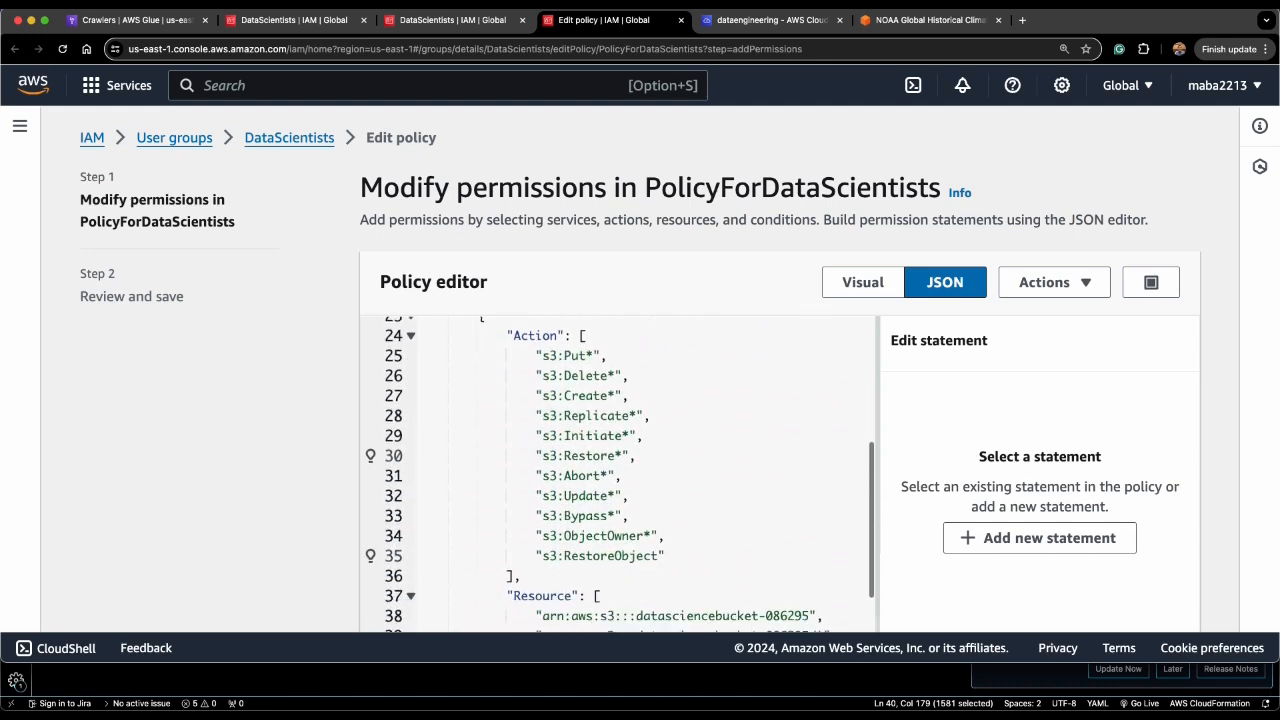
pyautogui.scroll(-10, 620, 474)
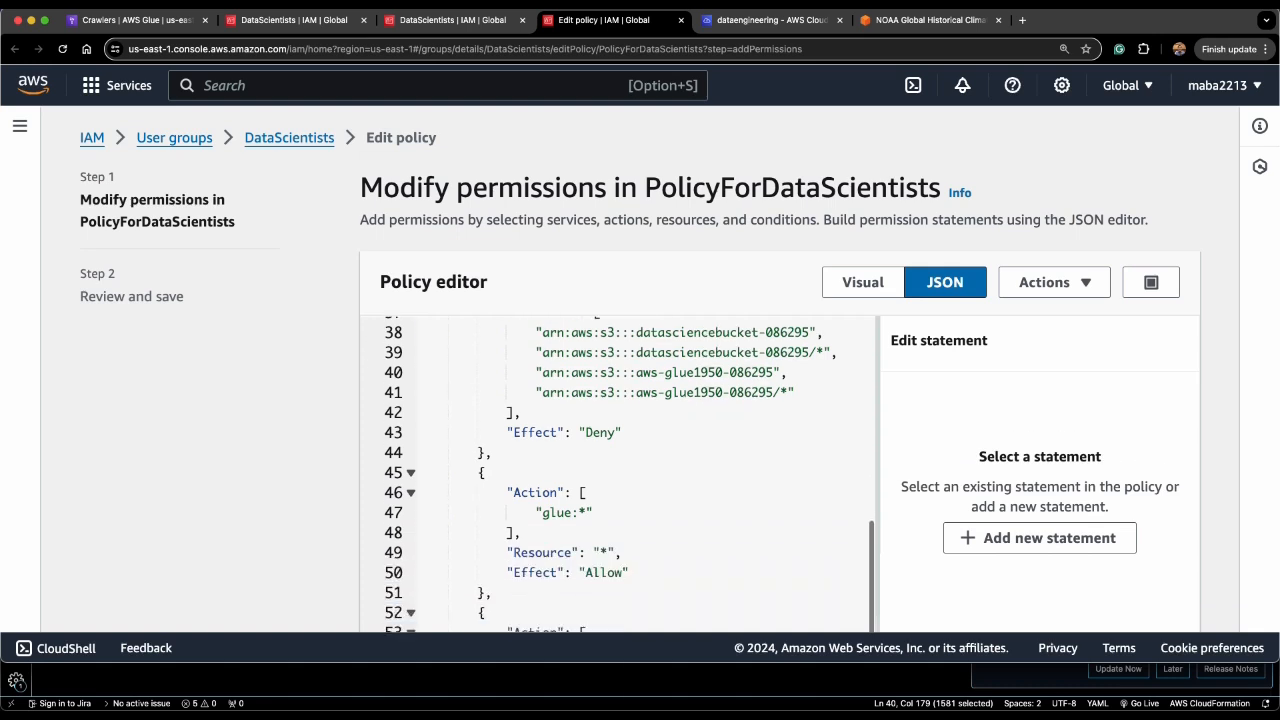
pyautogui.scroll(-6, 620, 474)
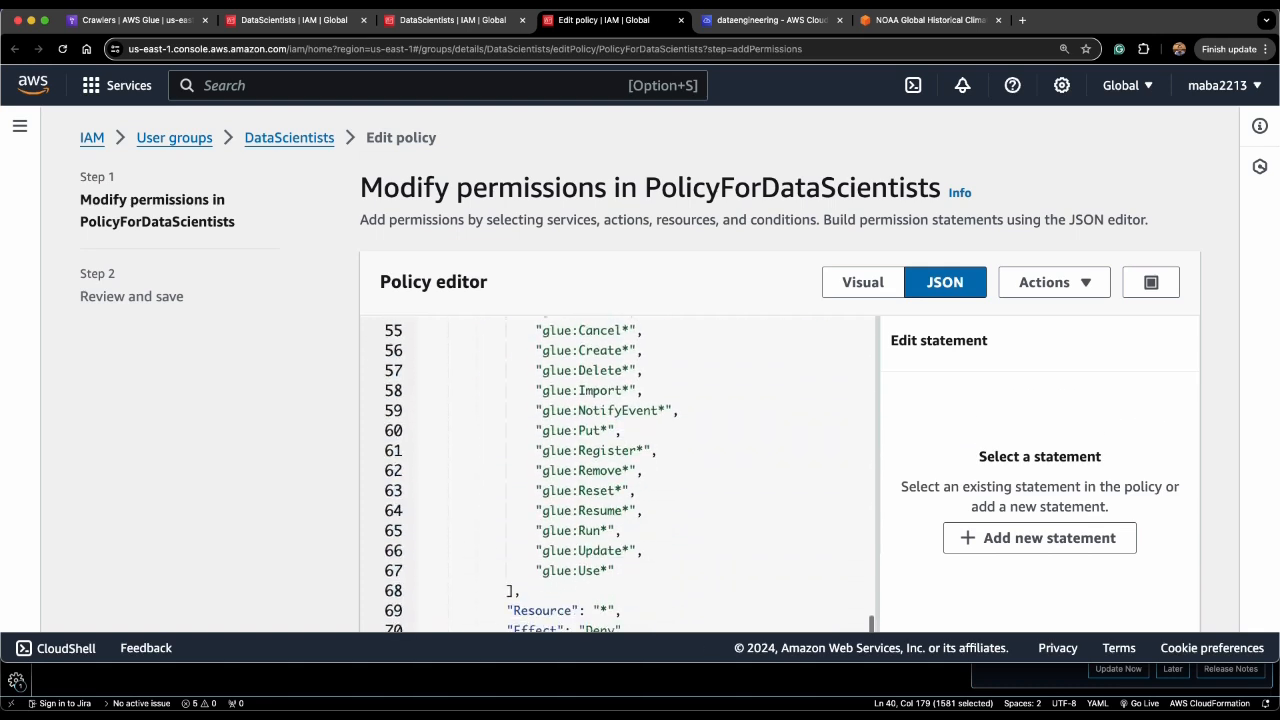
# Step: Switch the policy to the visual editor and examine its service permissions, expanding the first S3 block and its List actions
pyautogui.click(862, 282)
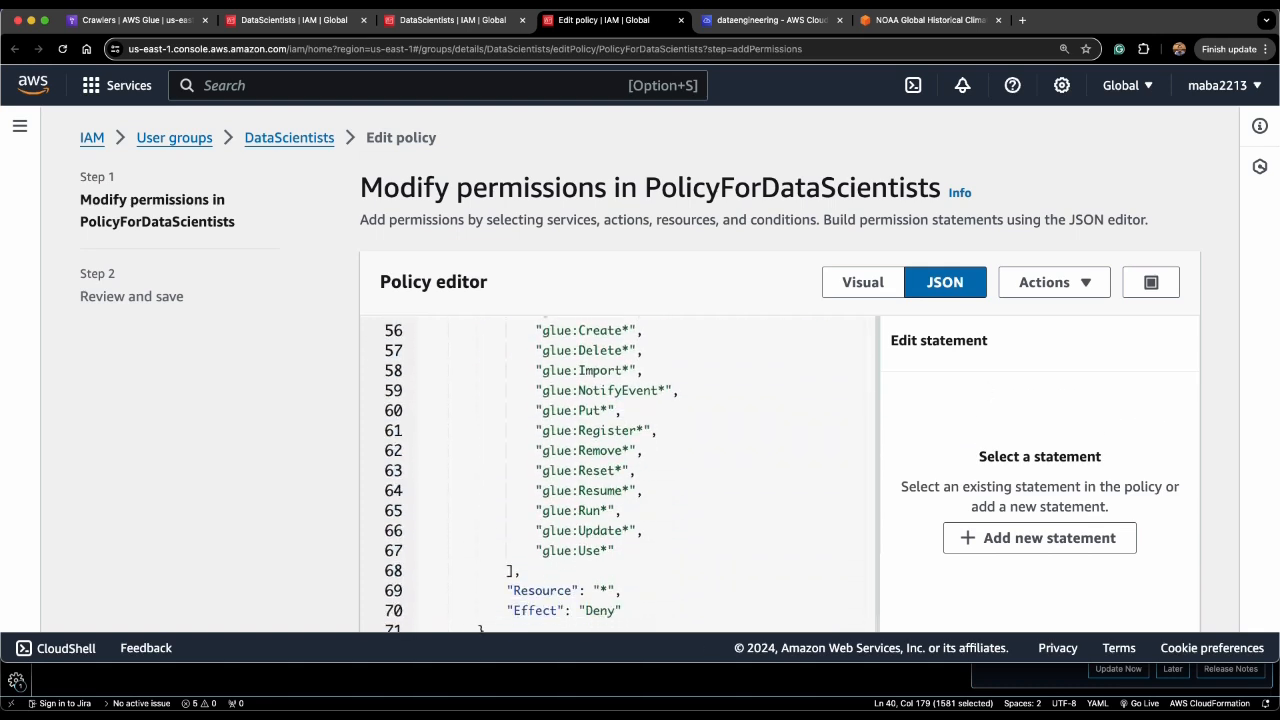
pyautogui.scroll(-1, 862, 282)
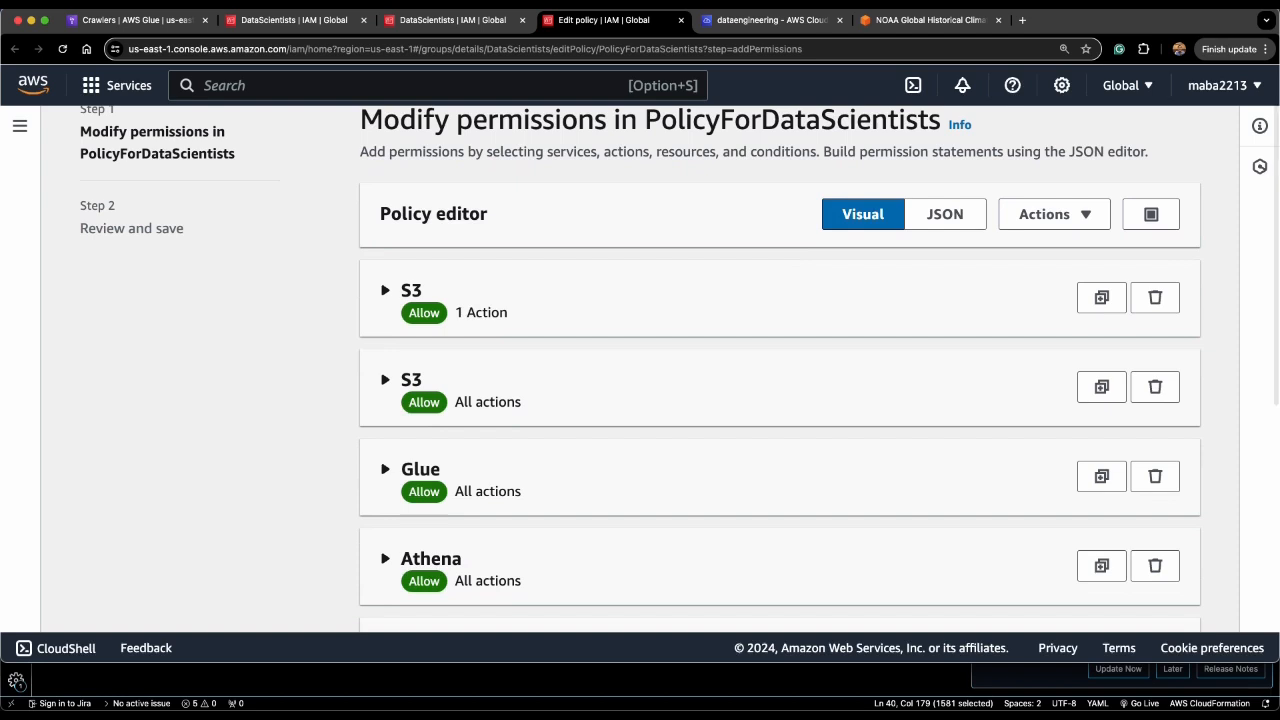
pyautogui.scroll(-3, 780, 400)
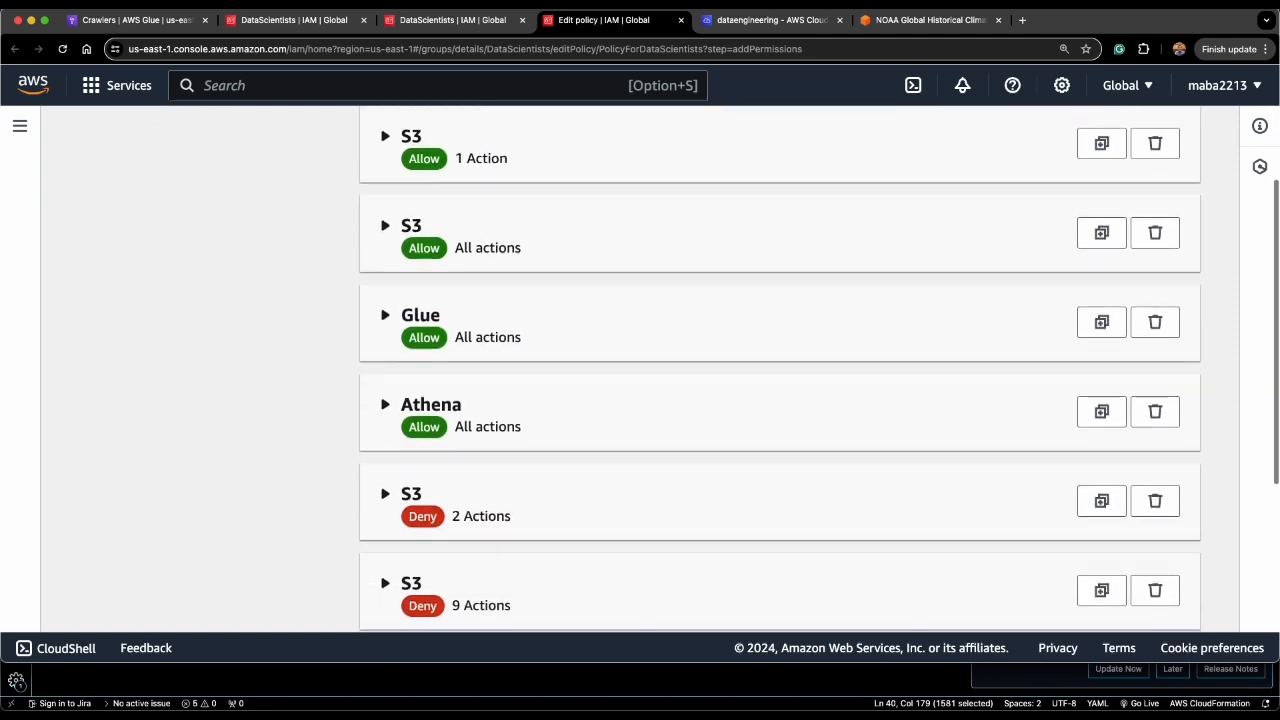
pyautogui.scroll(2, 780, 400)
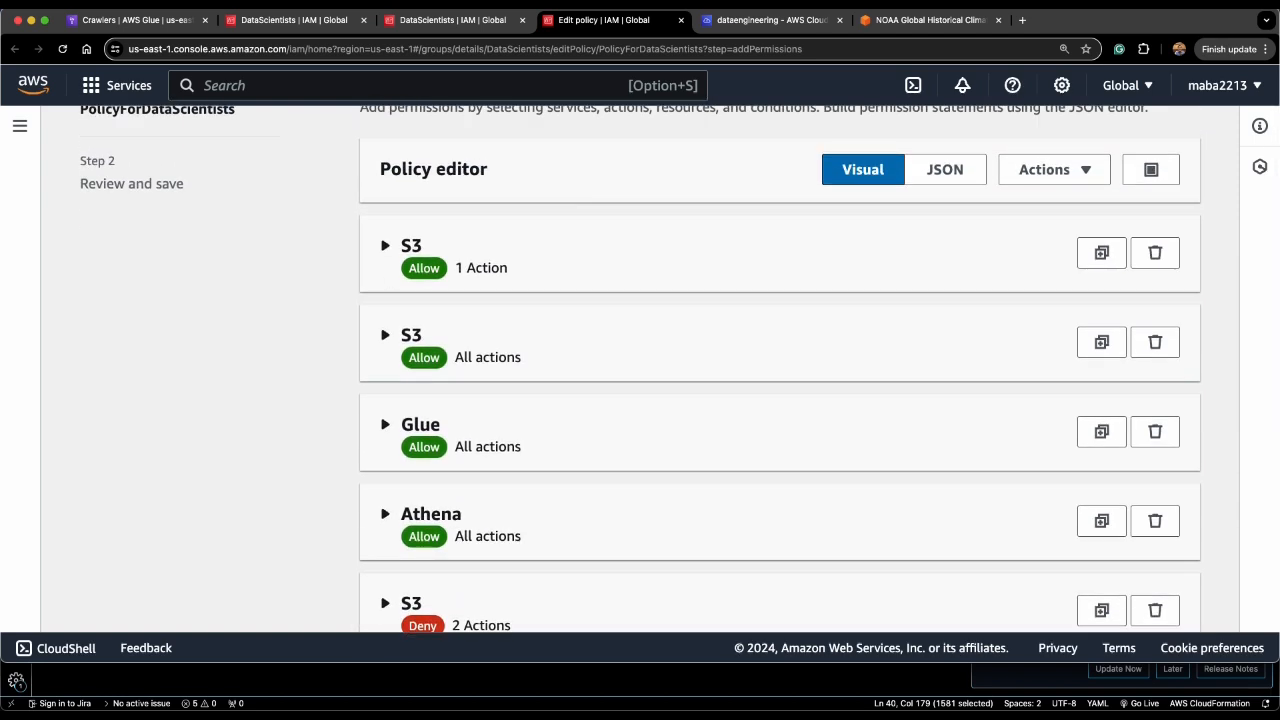
pyautogui.click(411, 245)
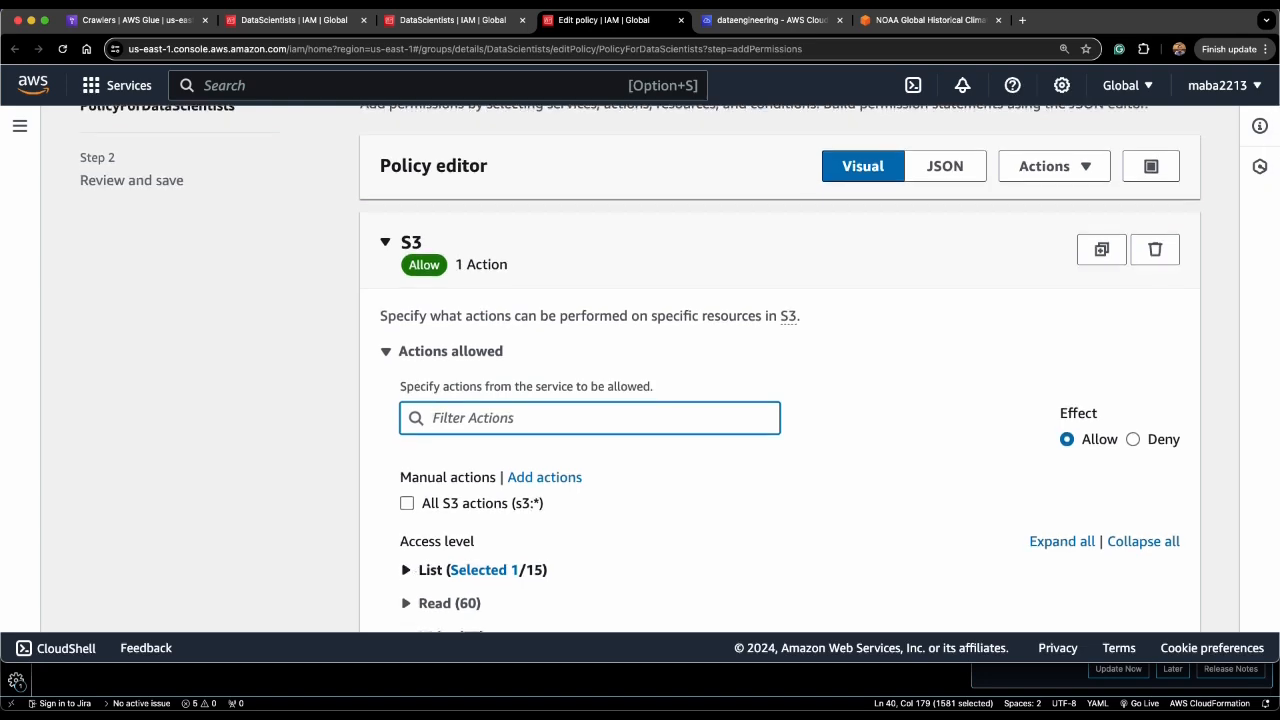
pyautogui.click(432, 573)
pyautogui.scroll(-2, 780, 400)
pyautogui.scroll(-3, 780, 400)
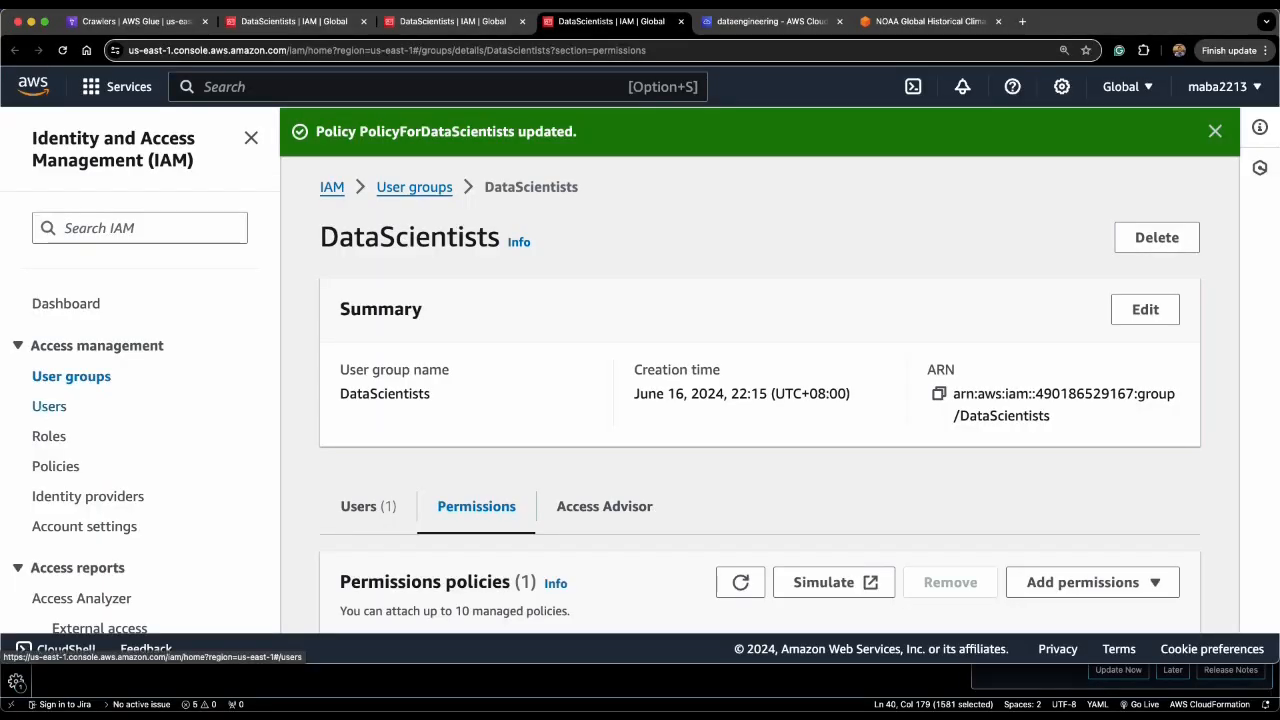
# Step: Open the IAM user StudentForGlue and review the permissions policies attached to it
pyautogui.click(45, 407)
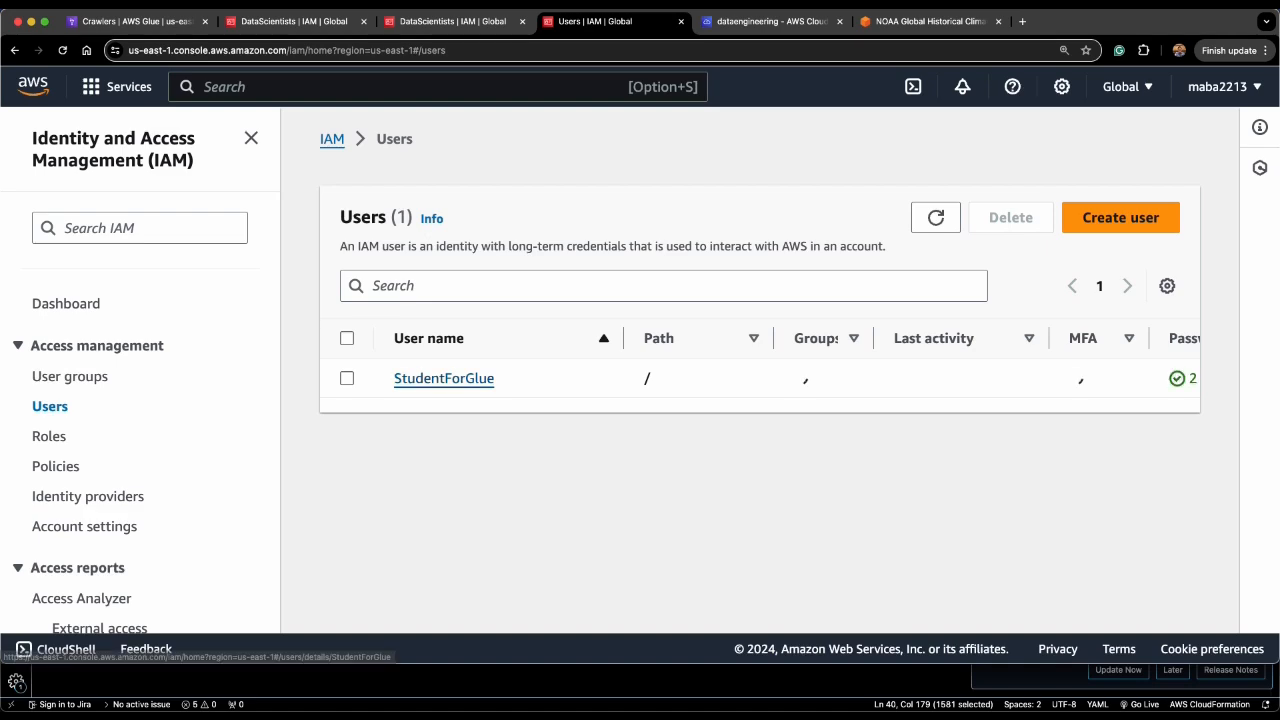
pyautogui.click(450, 379)
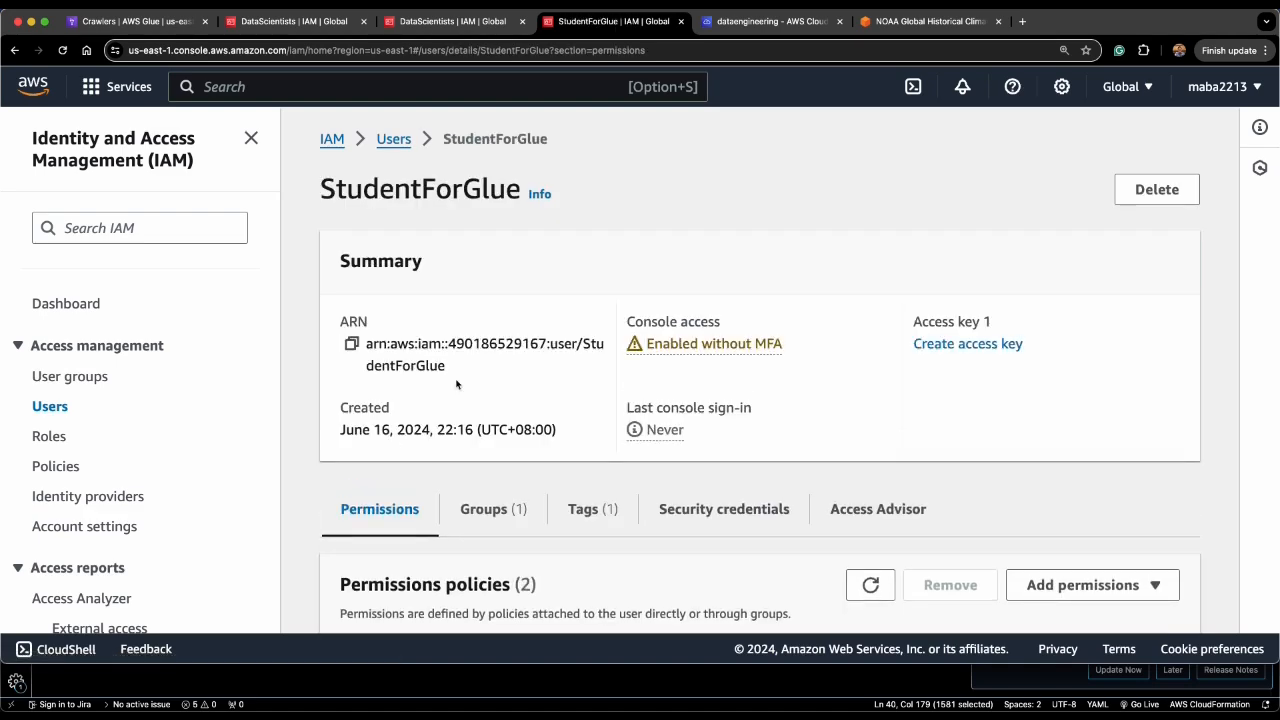
pyautogui.scroll(-5, 456, 384)
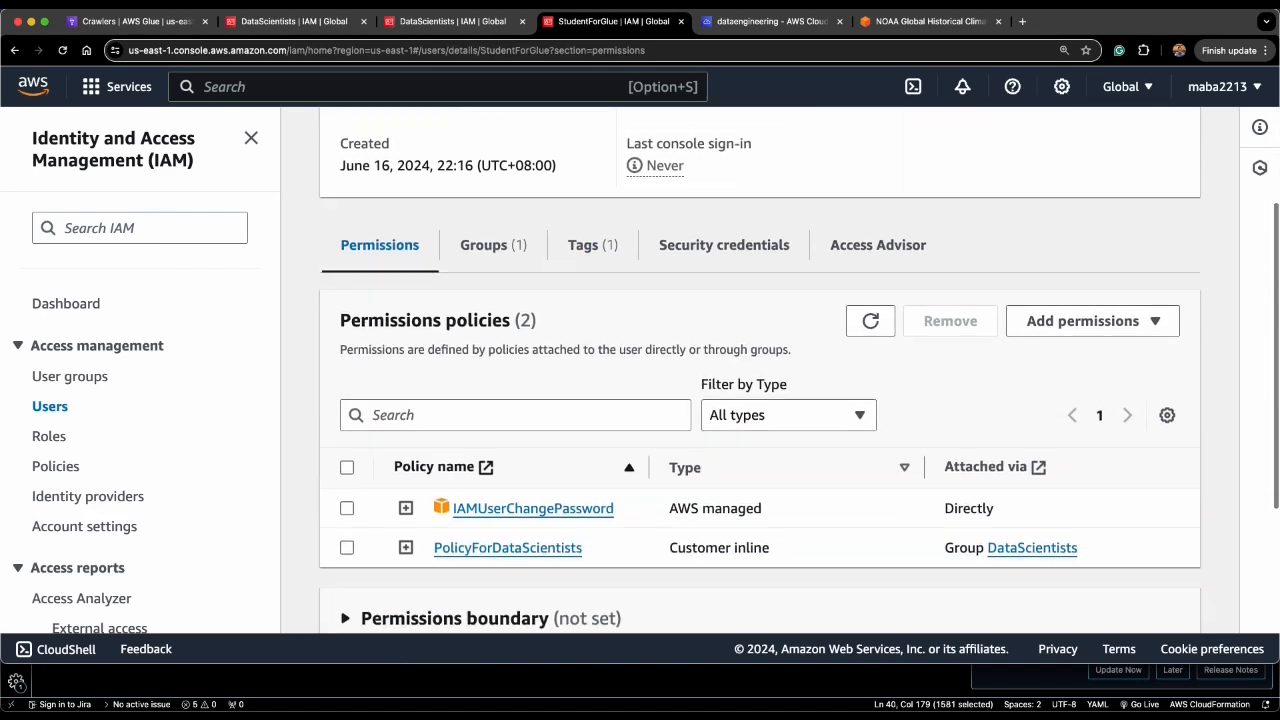
# Step: Start creating an access key from the security credentials of the StudentForGlue user
pyautogui.click(723, 245)
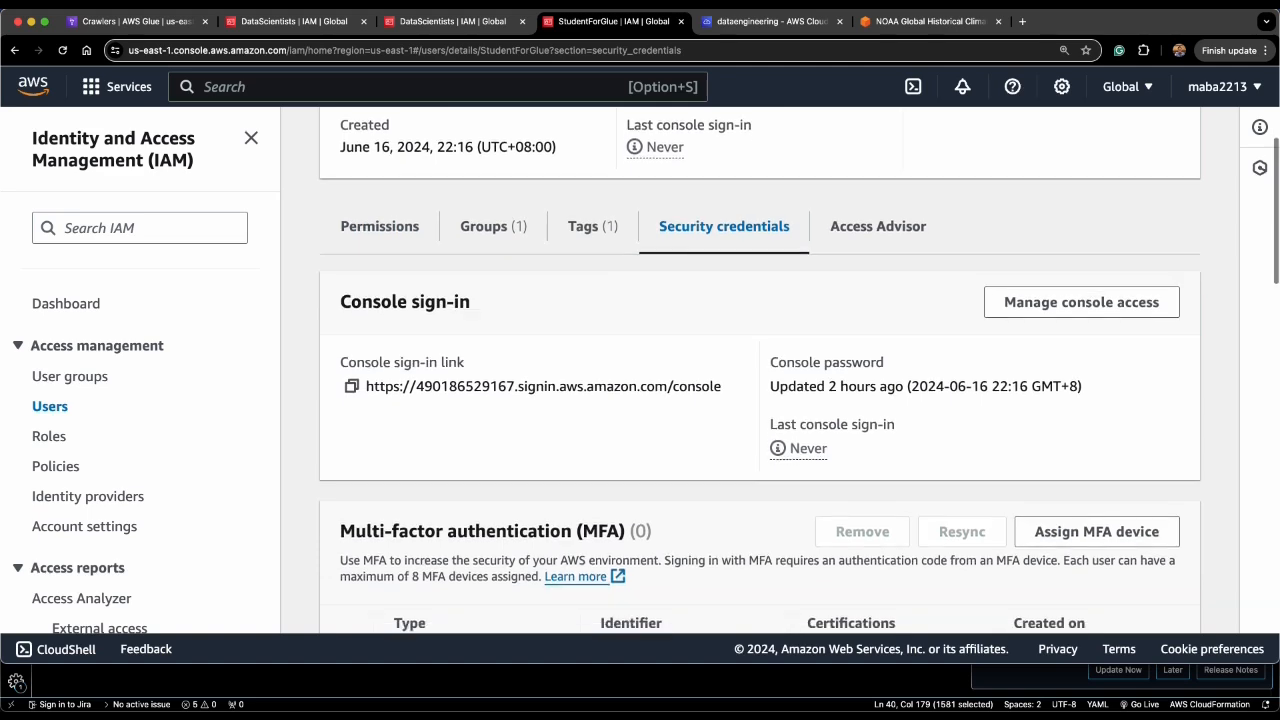
pyautogui.scroll(-7, 760, 400)
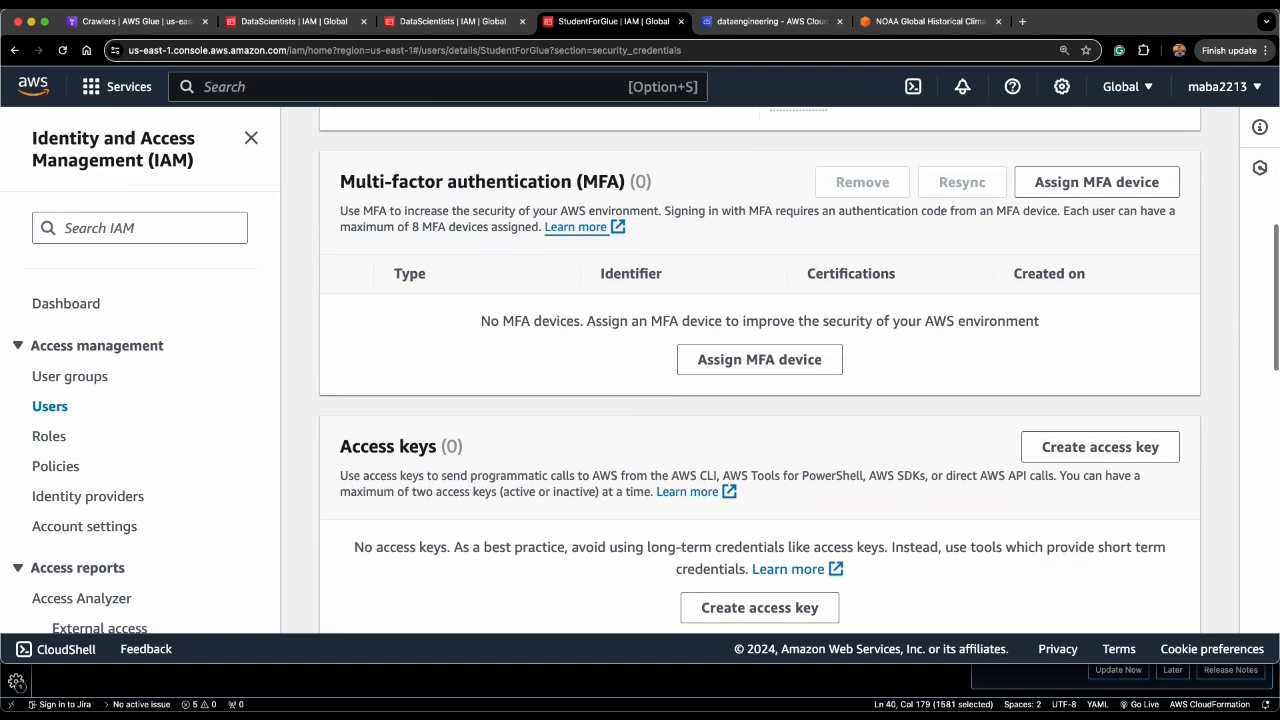
pyautogui.scroll(-4, 760, 400)
pyautogui.click(729, 476)
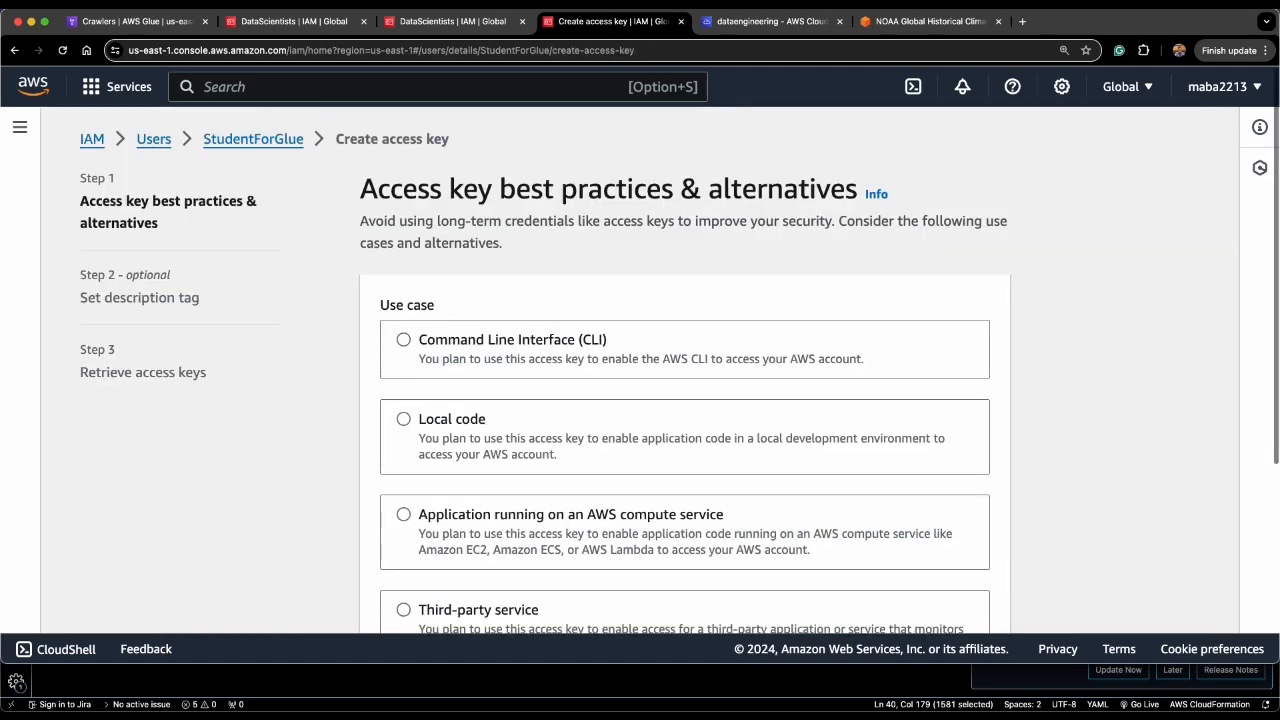
# Step: Choose Command Line Interface (CLI) as the access key's use case and accept the recommendation to proceed to the description tag
pyautogui.click(405, 345)
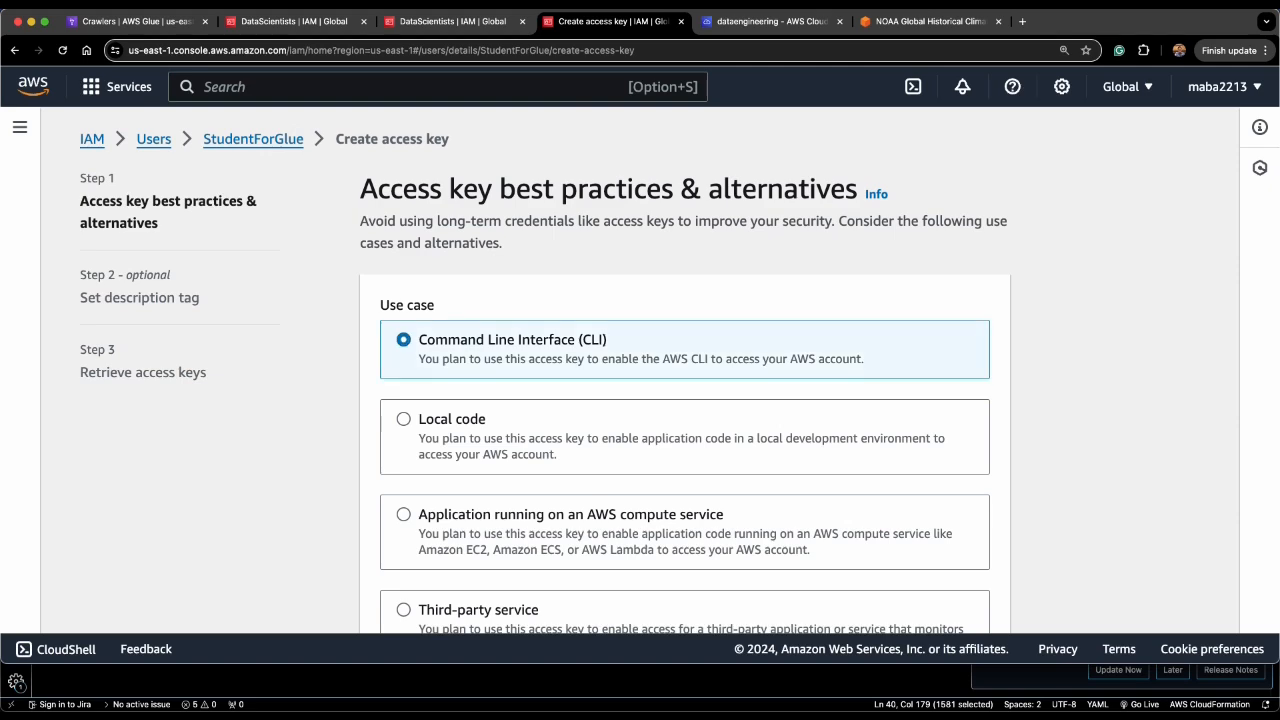
pyautogui.scroll(-10, 395, 450)
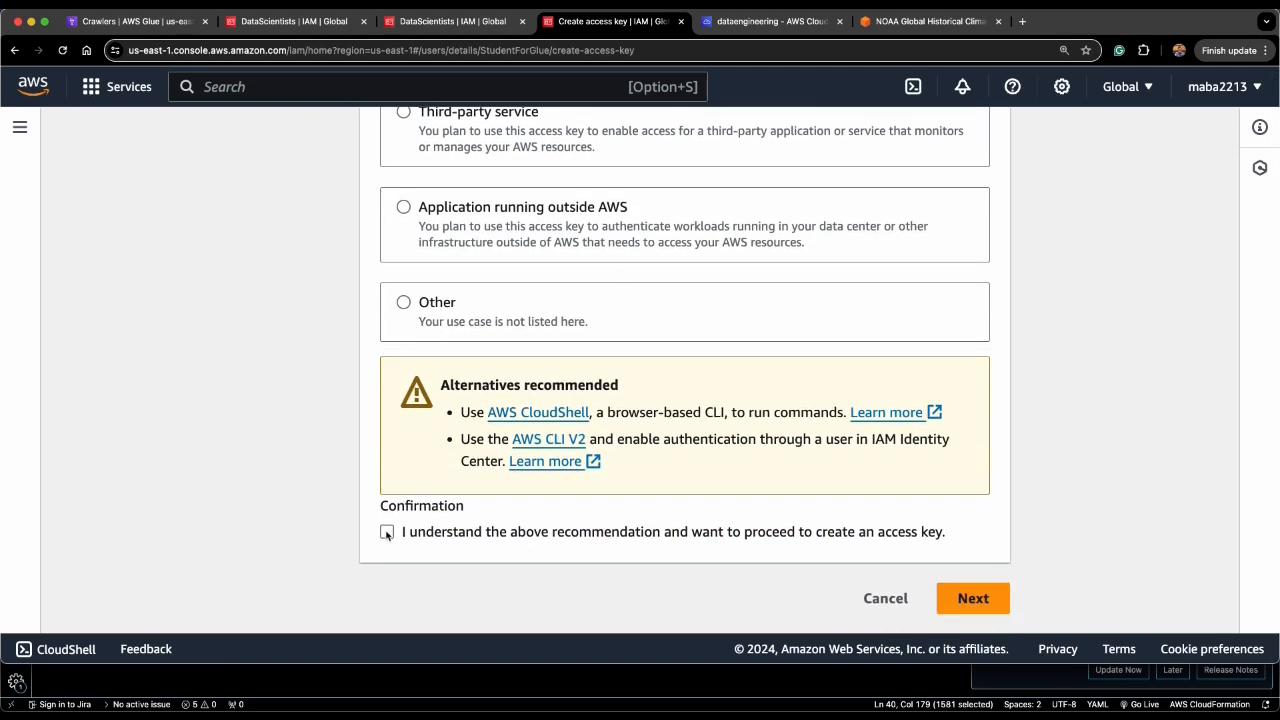
pyautogui.click(387, 532)
pyautogui.click(972, 598)
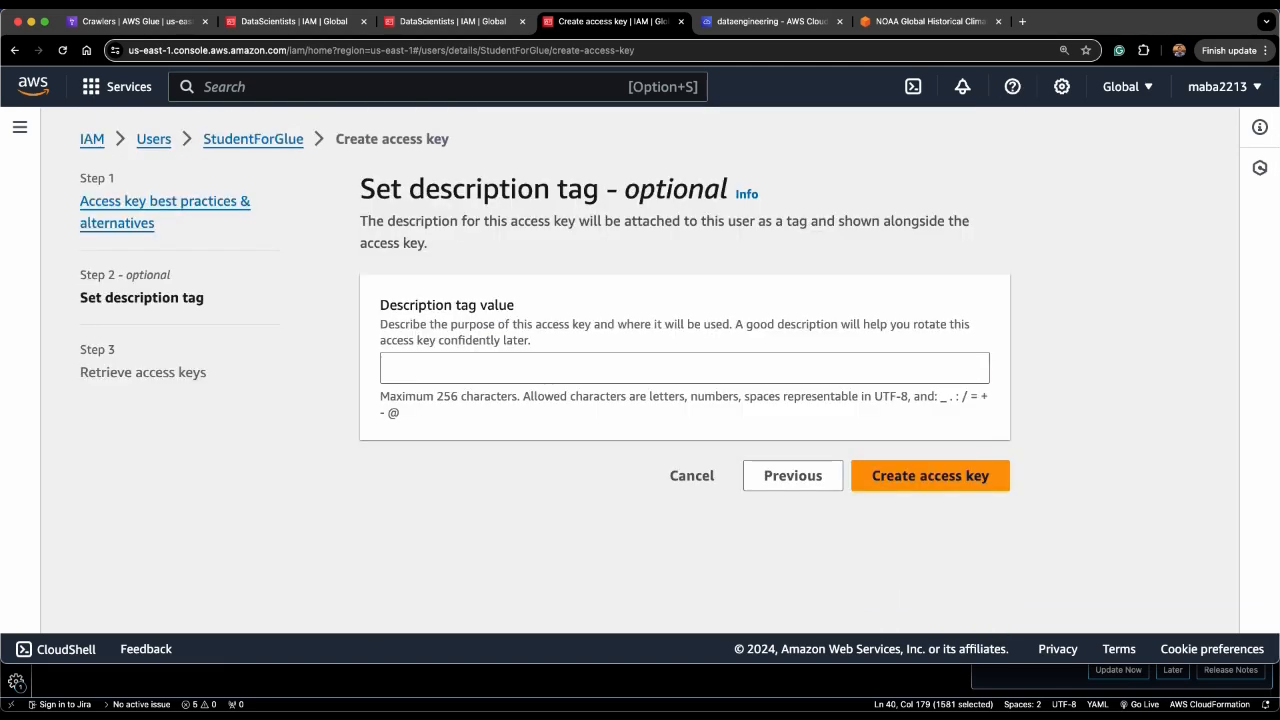
# Step: Create the access key with the description tag Glue Practice and copy its access key ID
pyautogui.click(446, 366)
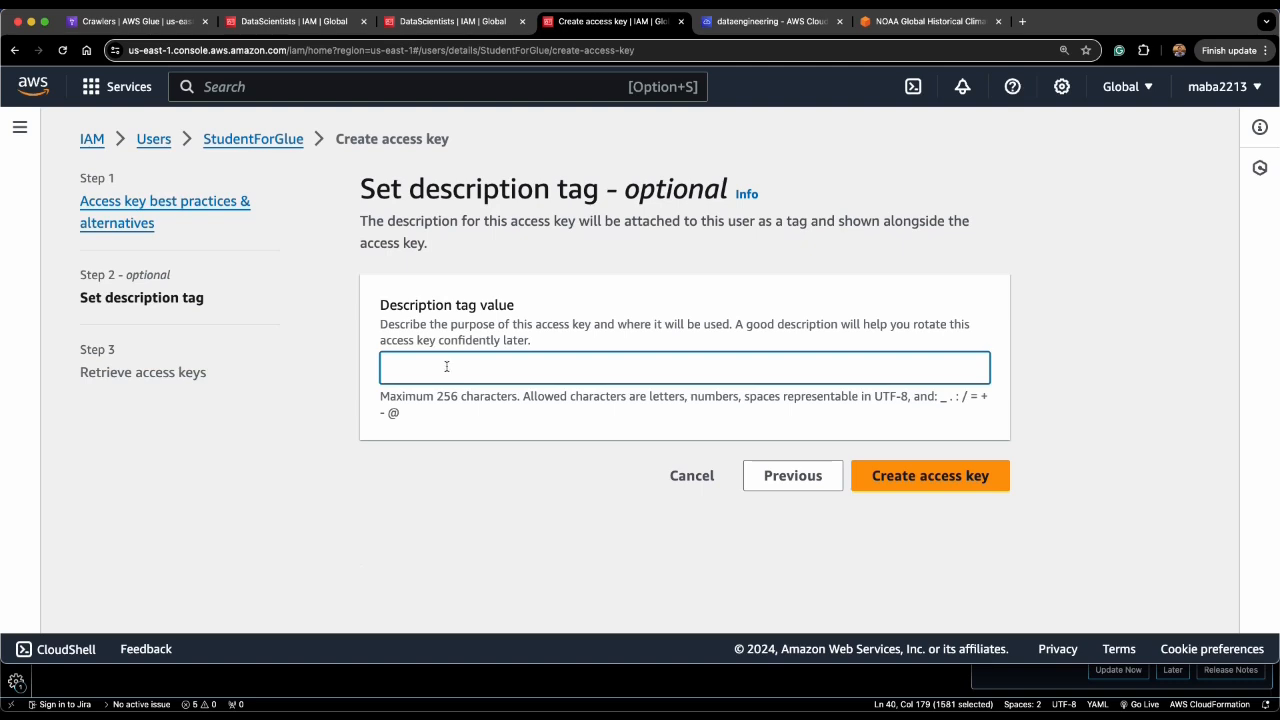
pyautogui.write('Glue S')
pyautogui.press('BackSpace')
pyautogui.write('Practice')
pyautogui.click(882, 483)
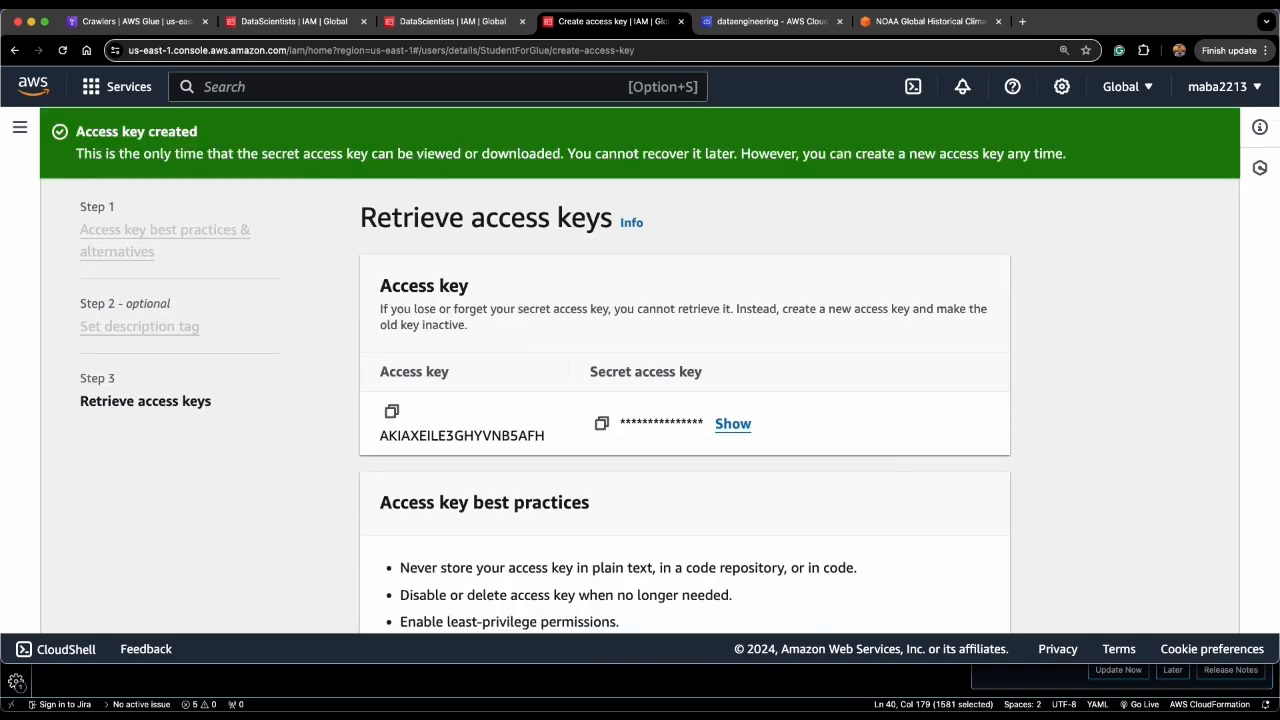
pyautogui.click(391, 411)
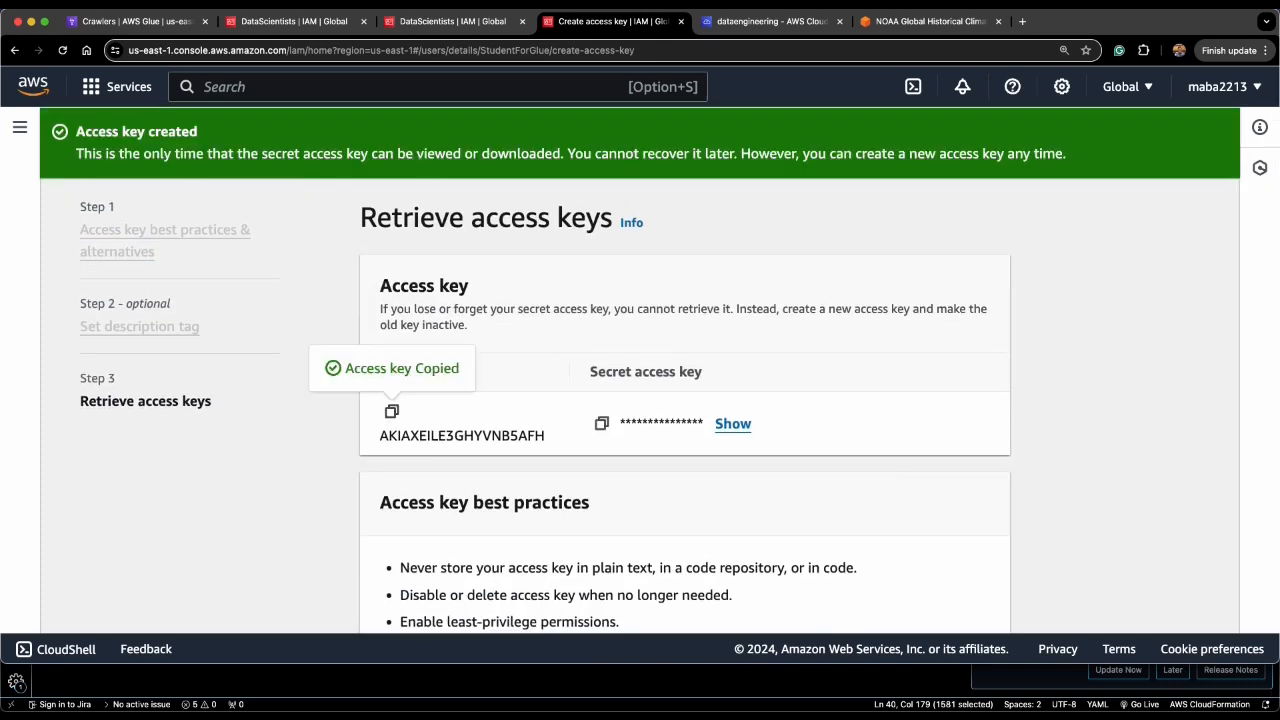
# Step: Copy the new key's secret access key and finish access key creation without viewing or downloading it
pyautogui.press('super+Tab')
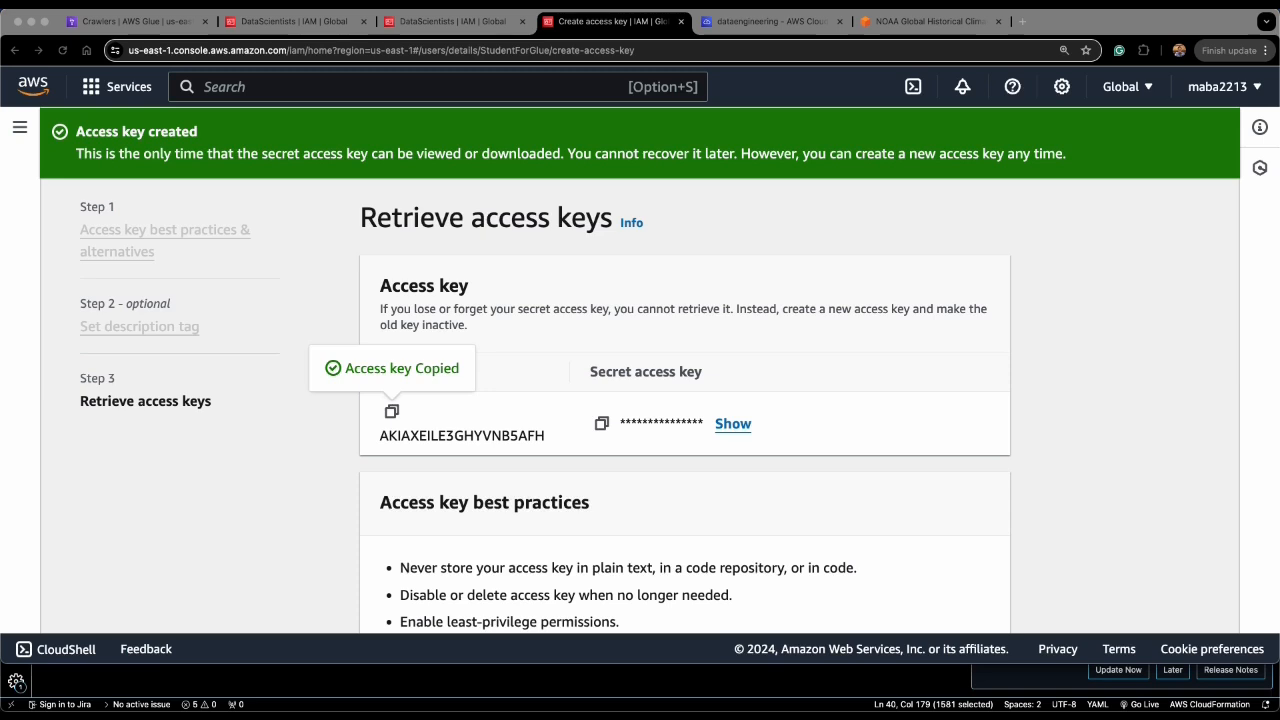
pyautogui.click(601, 423)
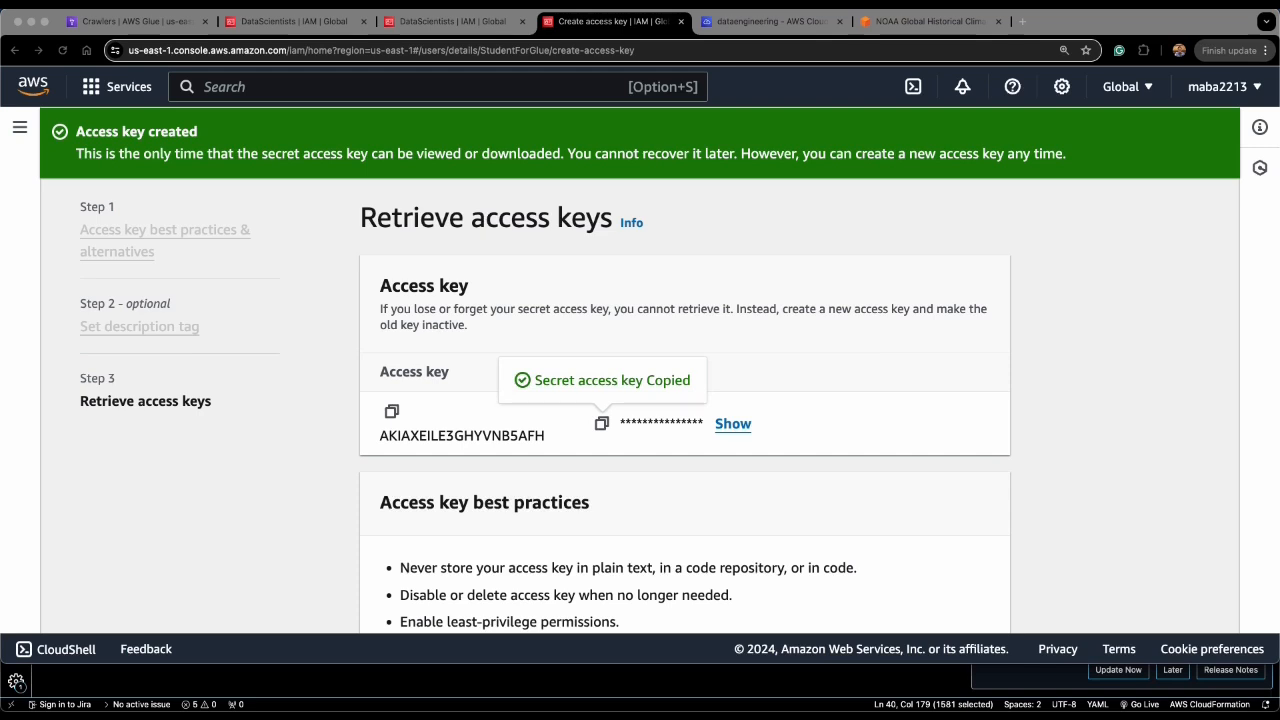
pyautogui.scroll(-3, 640, 400)
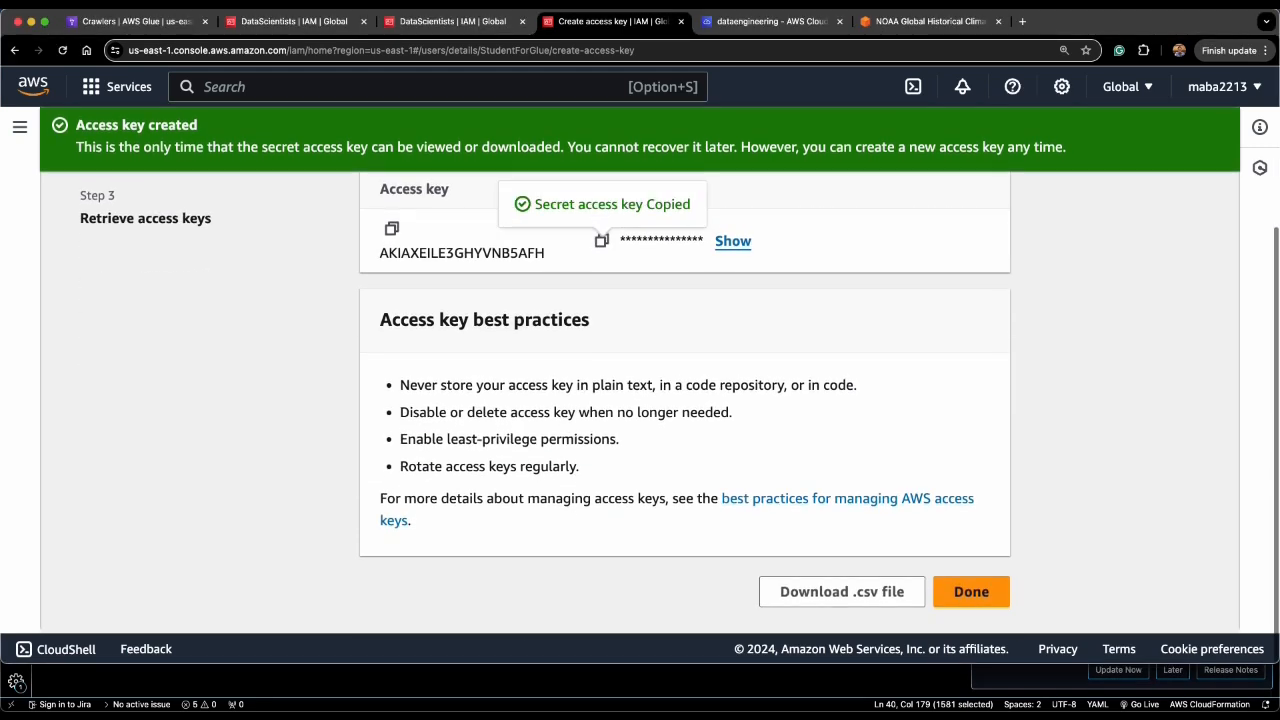
pyautogui.click(970, 598)
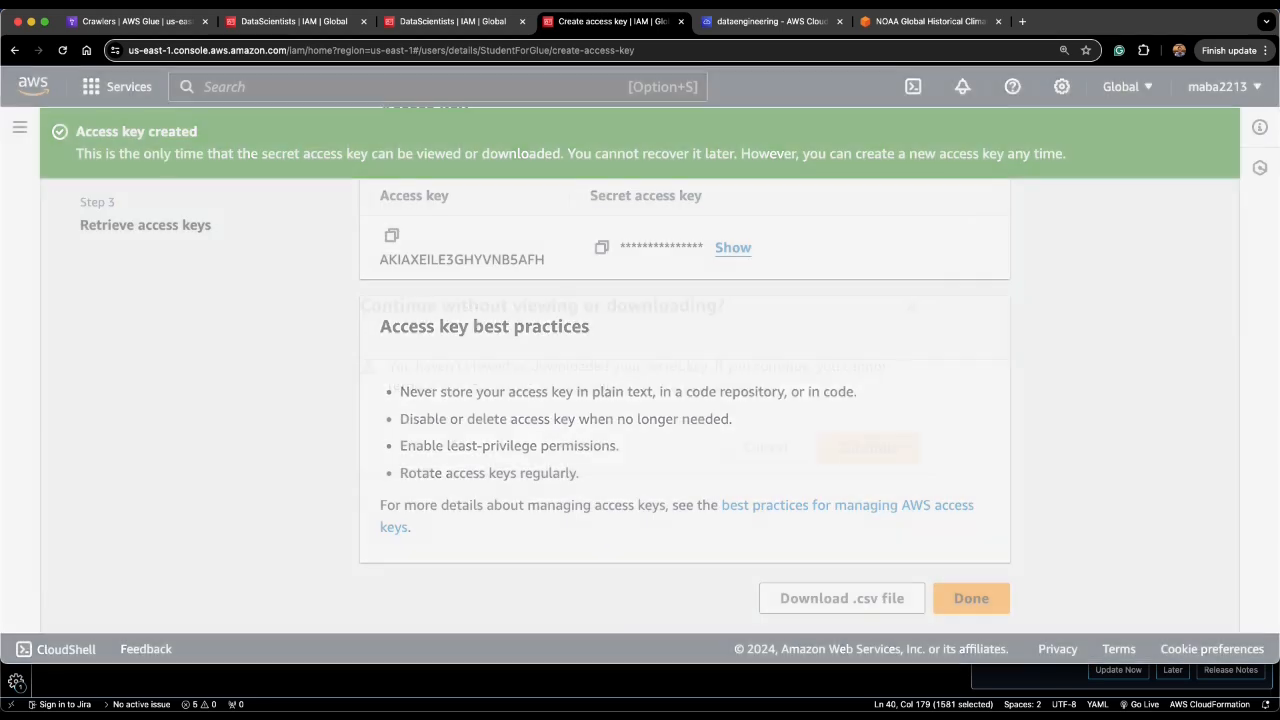
pyautogui.click(867, 438)
# Step: In the Cloud9 terminal, store the StudentForGlue access key ID in a shell variable named AK
pyautogui.hotkey('ctrl', 'Tab')
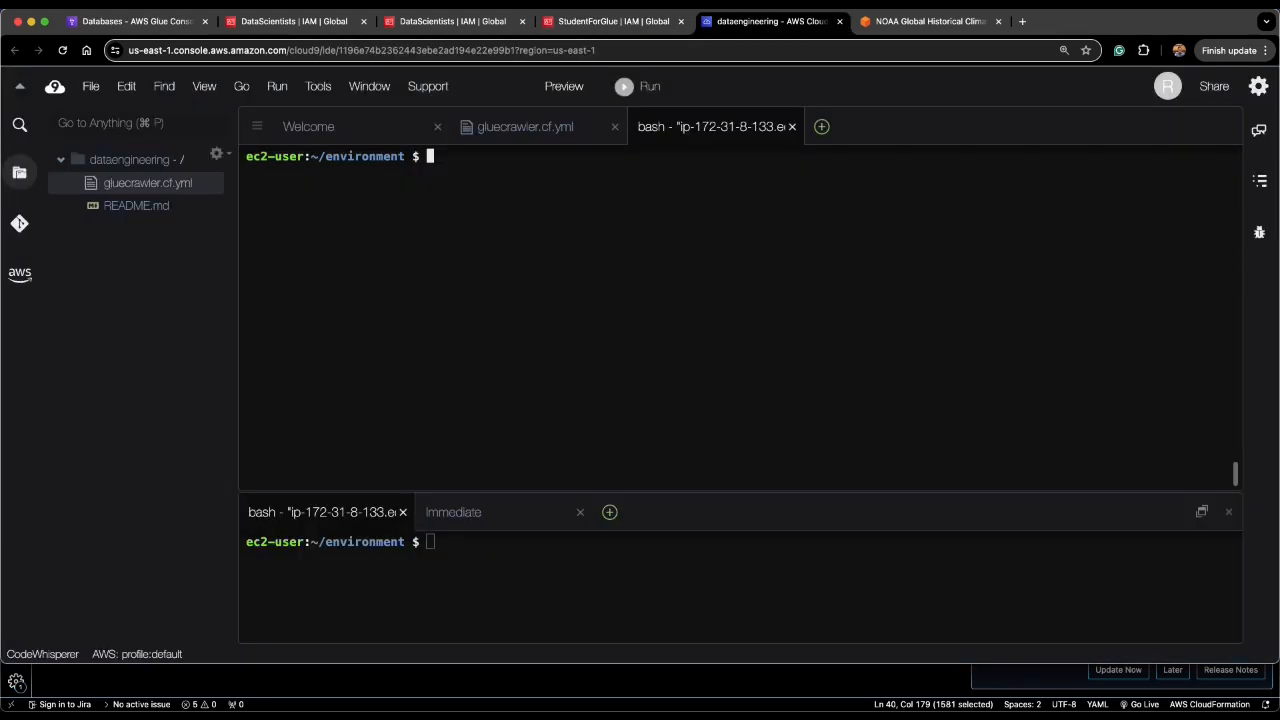
pyautogui.write('AK=')
pyautogui.press('super+Tab')
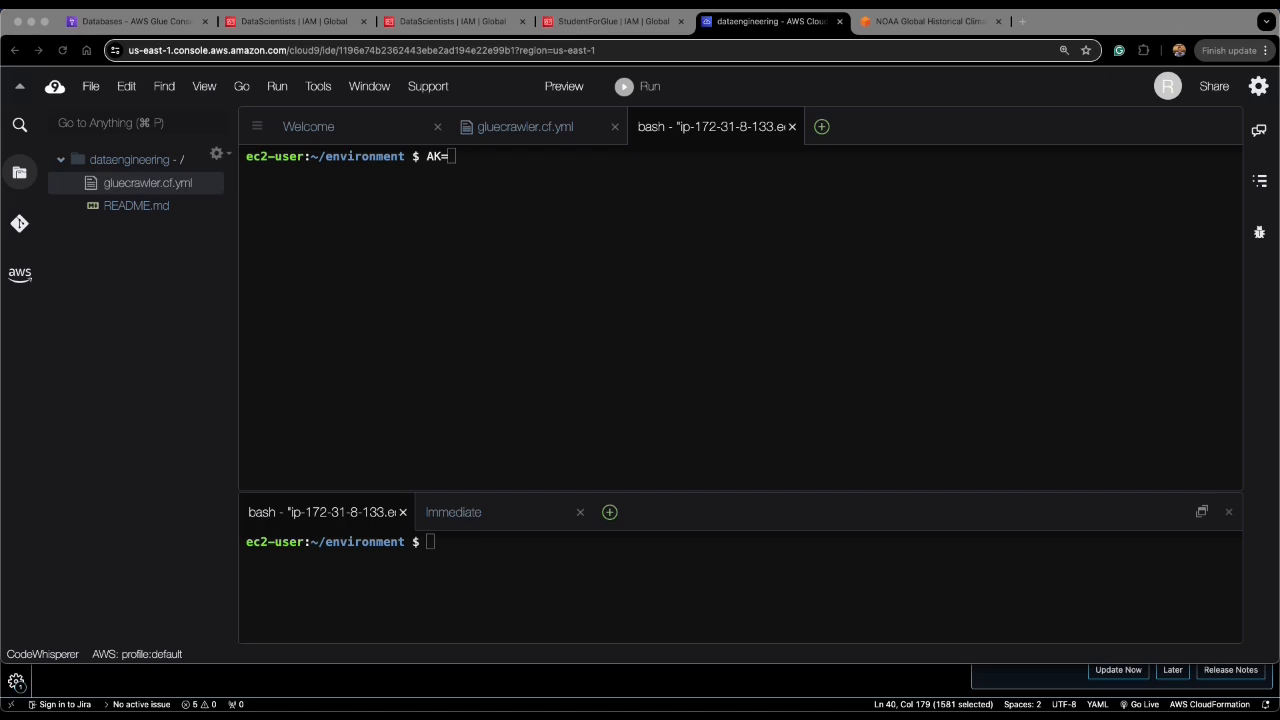
pyautogui.press('super+Tab')
pyautogui.press('super+v')
pyautogui.press('Return')
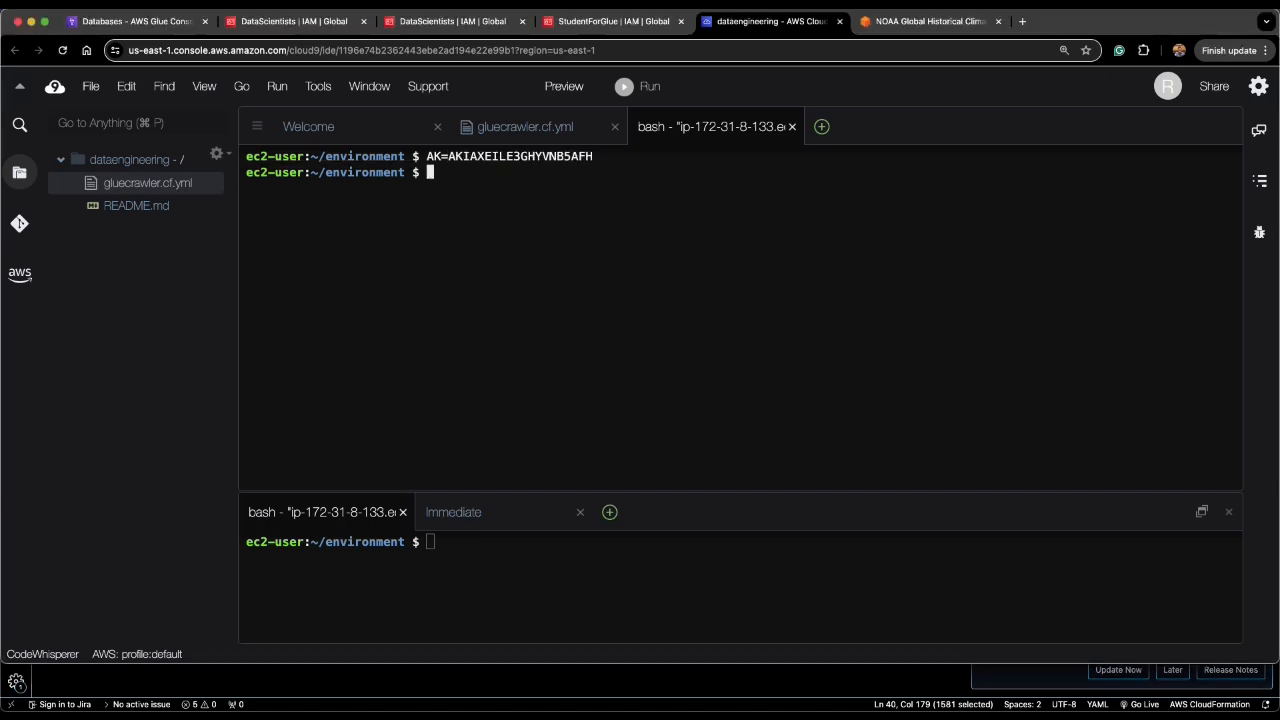
# Step: Store the StudentForGlue secret access key in a shell variable named SAK
pyautogui.write('SAK=')
pyautogui.press('super+Tab')
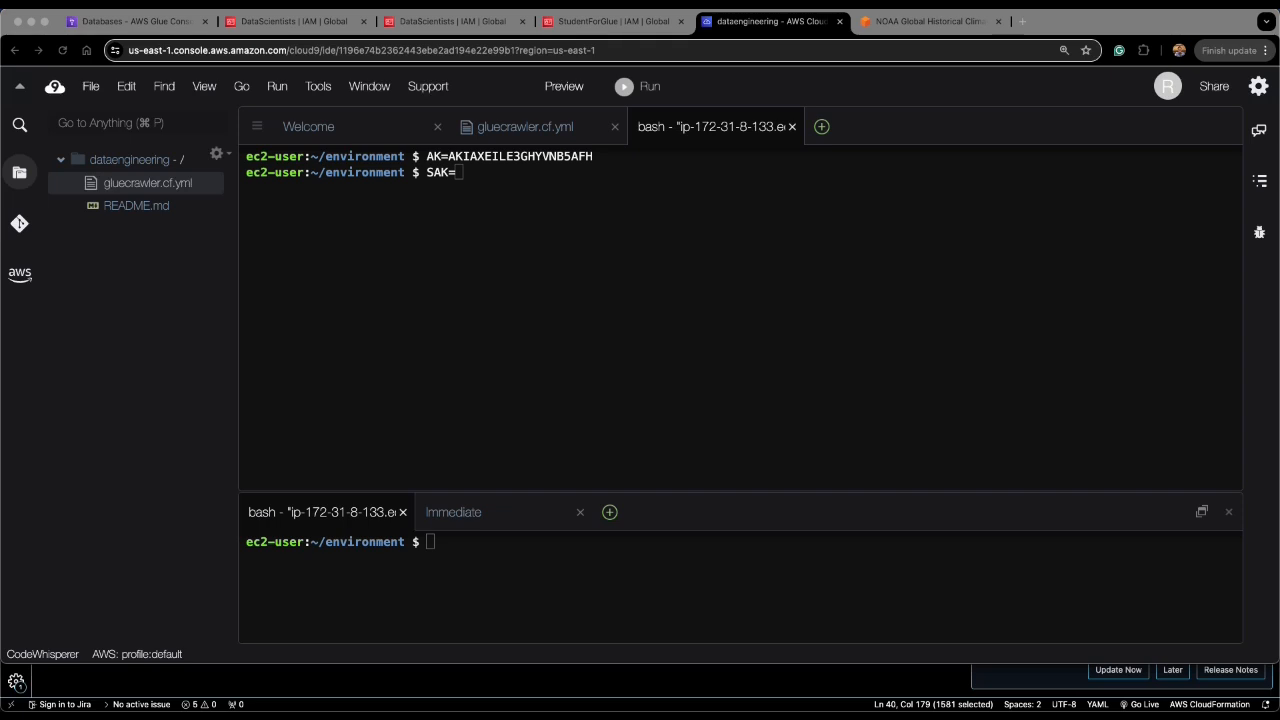
pyautogui.press('super+Tab')
pyautogui.press('super+v')
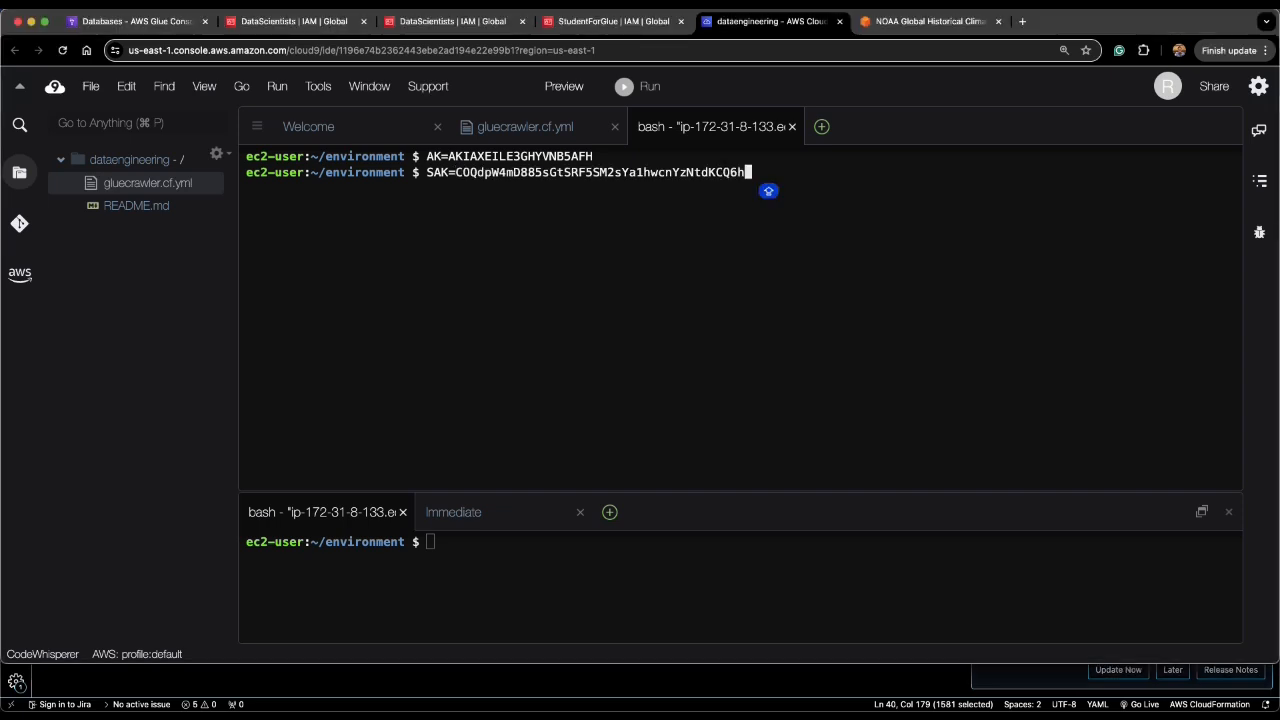
pyautogui.press('Return')
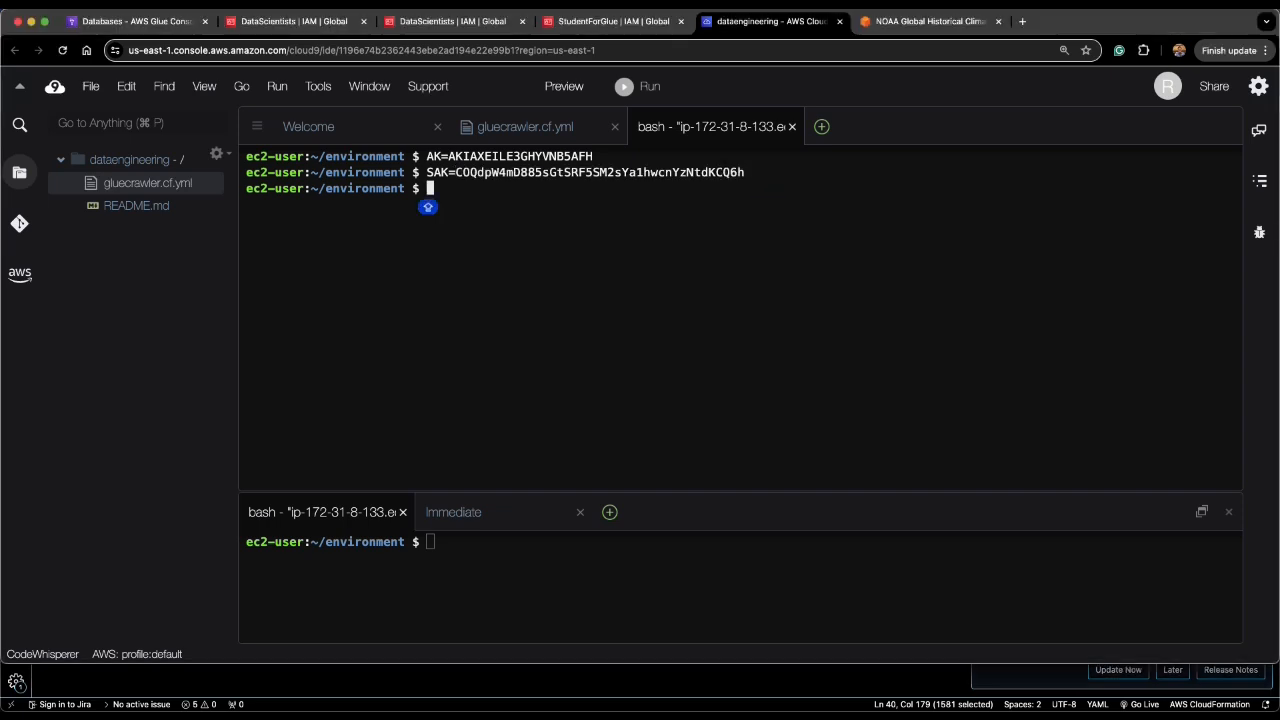
# Step: Run aws glue list-crawlers with AWS_ACCESS_KEY_ID=$AK and AWS_SECRET_ACCESS_KEY=$SAK set inline to list crawlers as the student user
pyautogui.press('super+Tab')
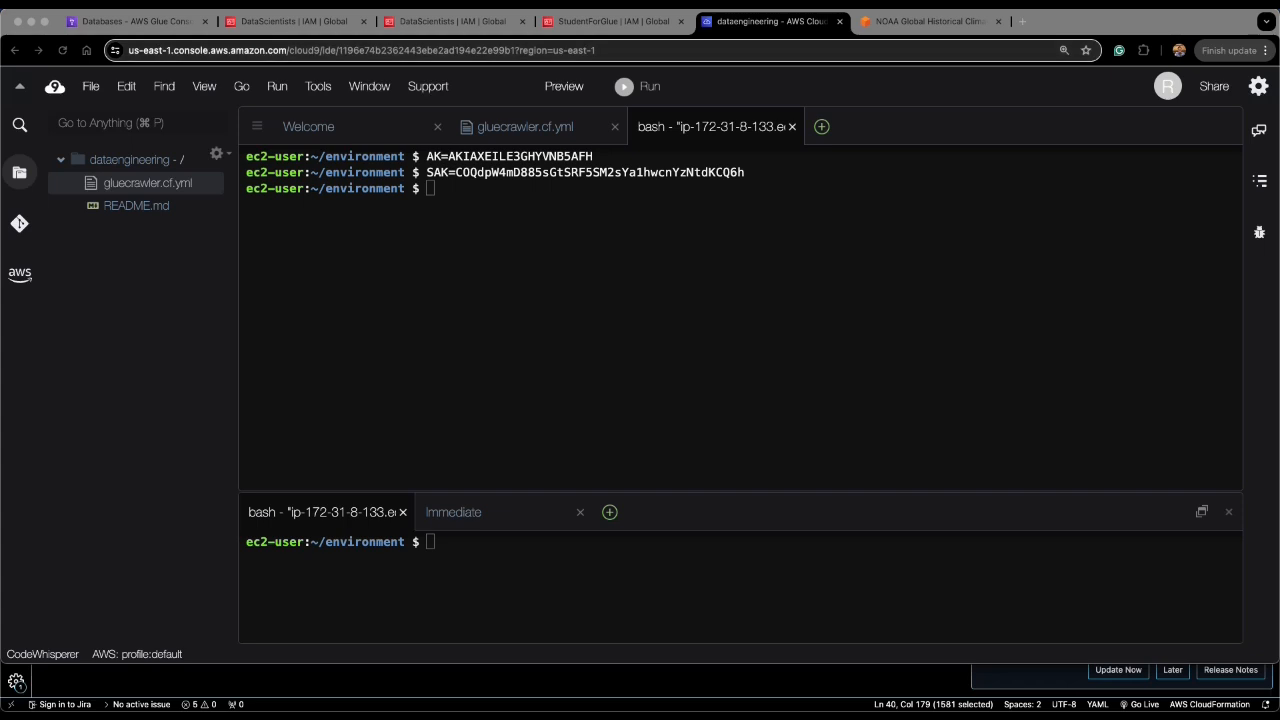
pyautogui.press('super+Tab')
pyautogui.write('AWS_')
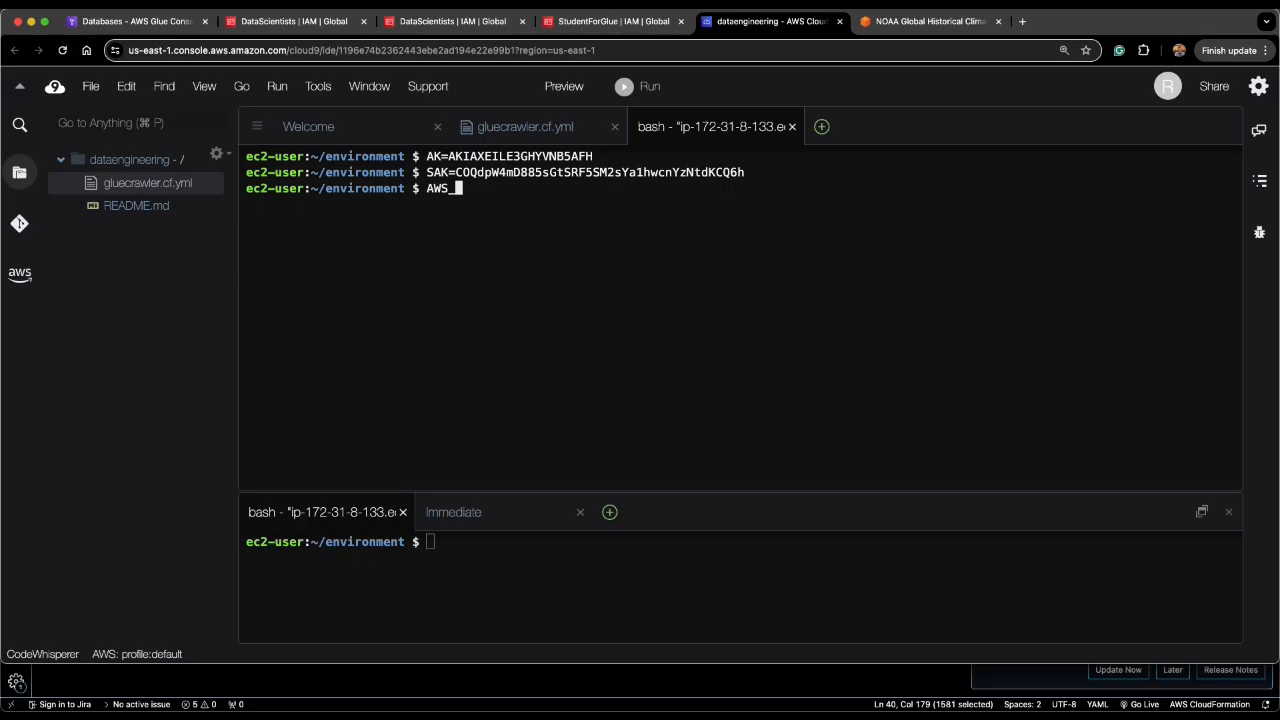
pyautogui.write('ACCESS_KEY_ID=$AK AWS')
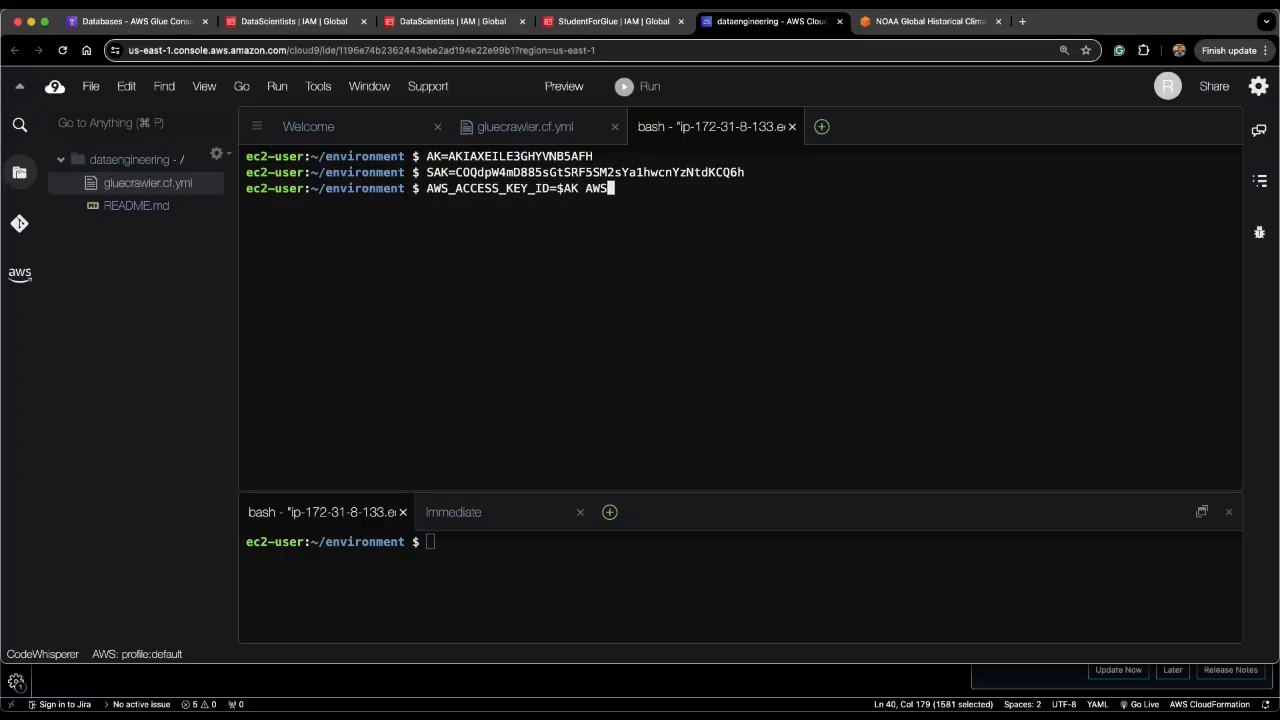
pyautogui.write('_SECRET_ACCESS_KEY=$SAK')
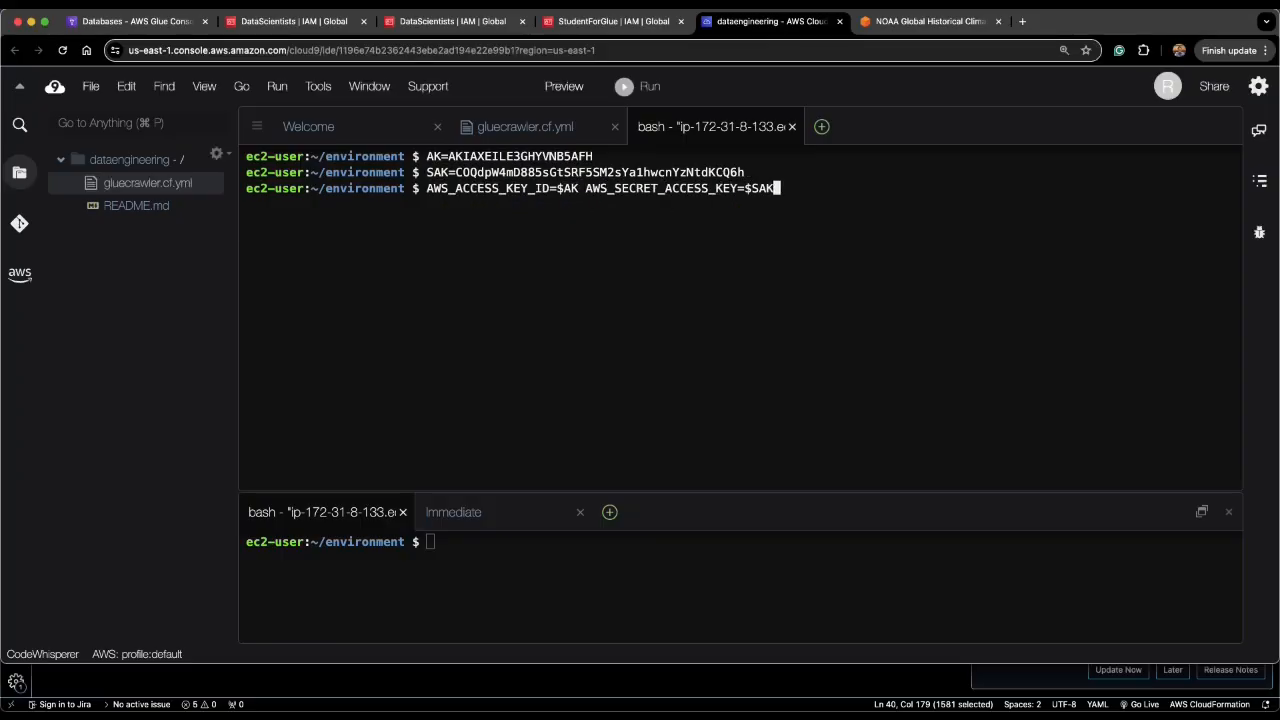
pyautogui.write(' aws glue list-crawlers')
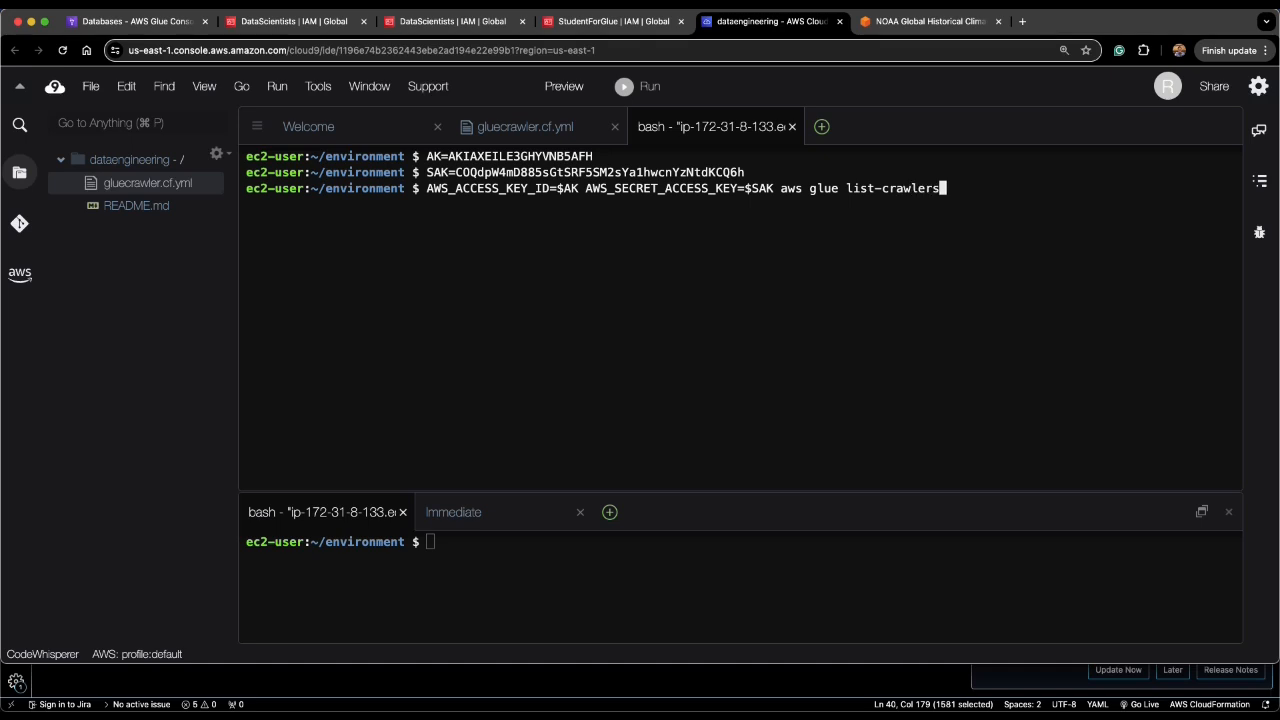
pyautogui.press('Return')
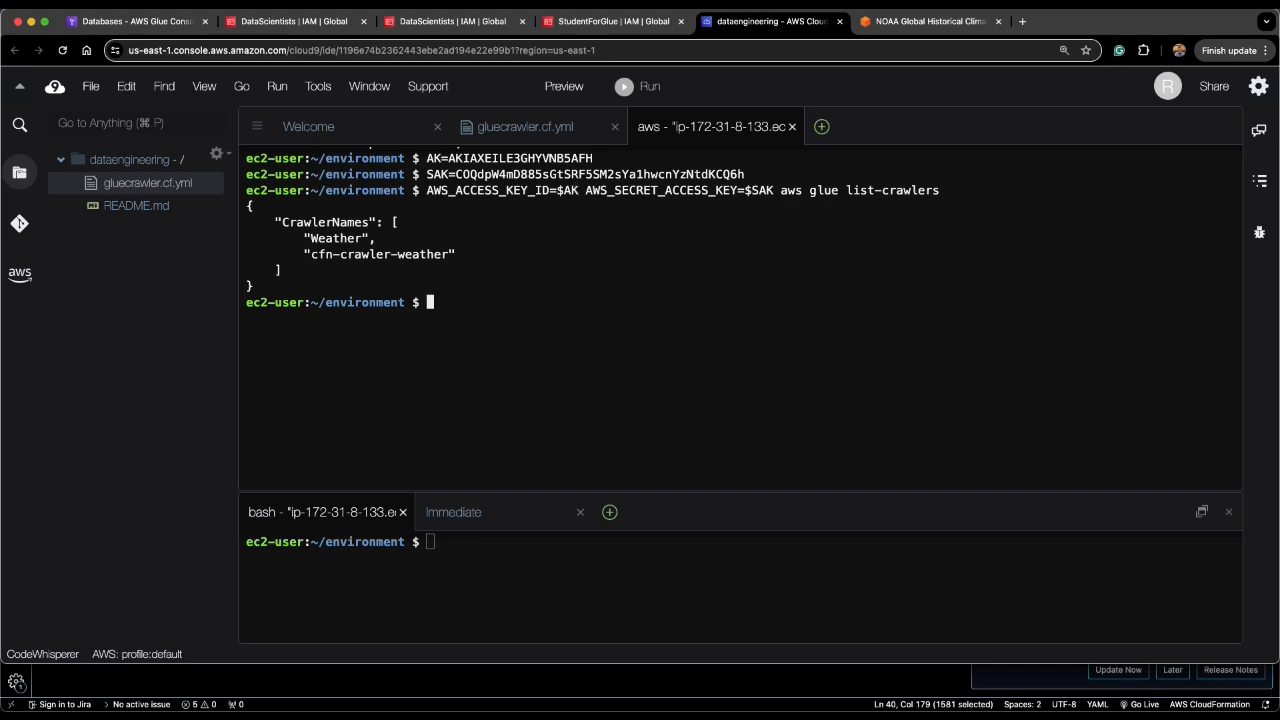
# Step: Try to retrieve the crawler's details as the student user with aws glue get-crawlers --name cfn-crawler-weather
pyautogui.press('Up')
pyautogui.press('Left')
pyautogui.press('Left')
pyautogui.press('Left')
pyautogui.press('Left')
pyautogui.press('Left')
pyautogui.press('Left')
pyautogui.press('Left')
pyautogui.press('Left')
pyautogui.press('Left')
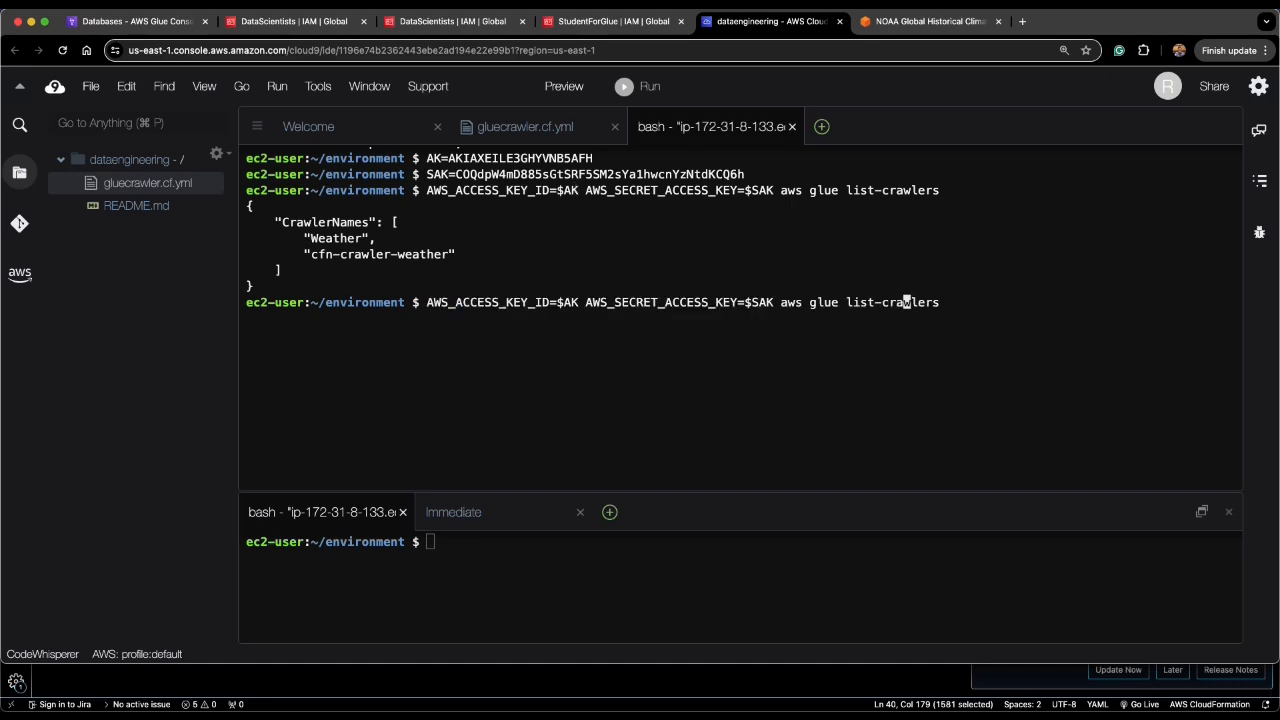
pyautogui.press('Left')
pyautogui.press('Right')
pyautogui.press('BackSpace')
pyautogui.press('BackSpace')
pyautogui.press('BackSpace')
pyautogui.press('BackSpace')
pyautogui.write('get')
pyautogui.press('Right')
pyautogui.press('Right')
pyautogui.press('Right')
pyautogui.press('Right')
pyautogui.press('Right')
pyautogui.press('Right')
pyautogui.press('Right')
pyautogui.press('Right')
pyautogui.press('Right')
pyautogui.write('--name cfn-crawler-weather')
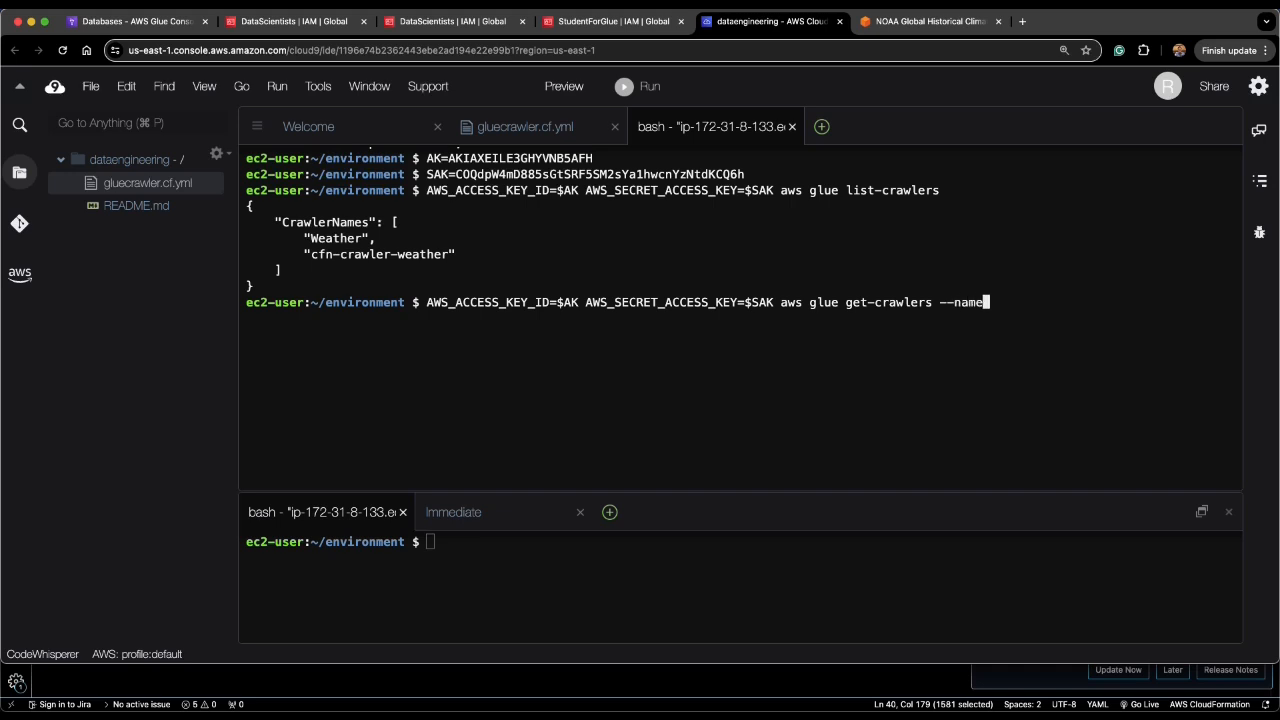
pyautogui.press('Return')
# Step: Correct the subcommand to get-crawler and run it for cfn-crawler-weather with the student credentials
pyautogui.press('Up')
pyautogui.press('Left')
pyautogui.press('Left')
pyautogui.press('Left')
pyautogui.press('Left')
pyautogui.press('Left')
pyautogui.press('Left')
pyautogui.press('Left')
pyautogui.press('Left')
pyautogui.press('Left')
pyautogui.press('Left')
pyautogui.press('Left')
pyautogui.press('Left')
pyautogui.press('Left')
pyautogui.press('Left')
pyautogui.press('Left')
pyautogui.press('Left')
pyautogui.press('Left')
pyautogui.press('Left')
pyautogui.press('Left')
pyautogui.press('Left')
pyautogui.press('Left')
pyautogui.press('Left')
pyautogui.press('Left')
pyautogui.press('Left')
pyautogui.press('Left')
pyautogui.press('Left')
pyautogui.press('Left')
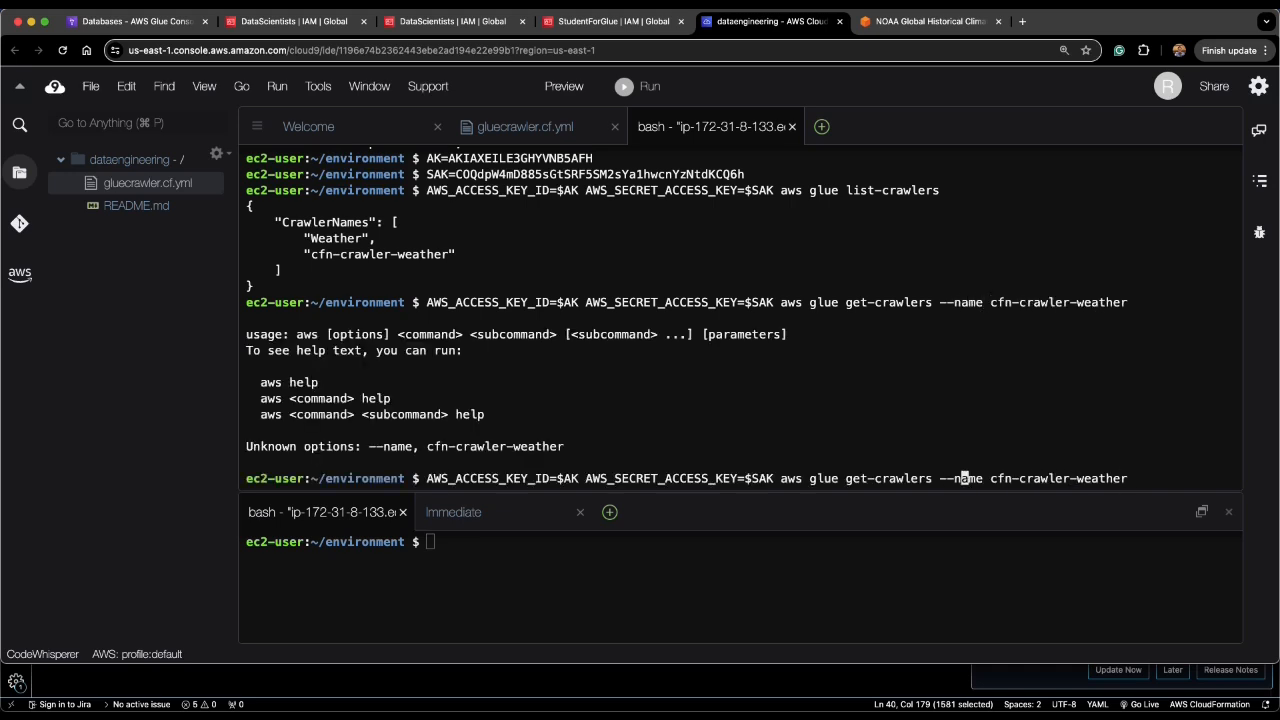
pyautogui.press('BackSpace')
pyautogui.press('Return')
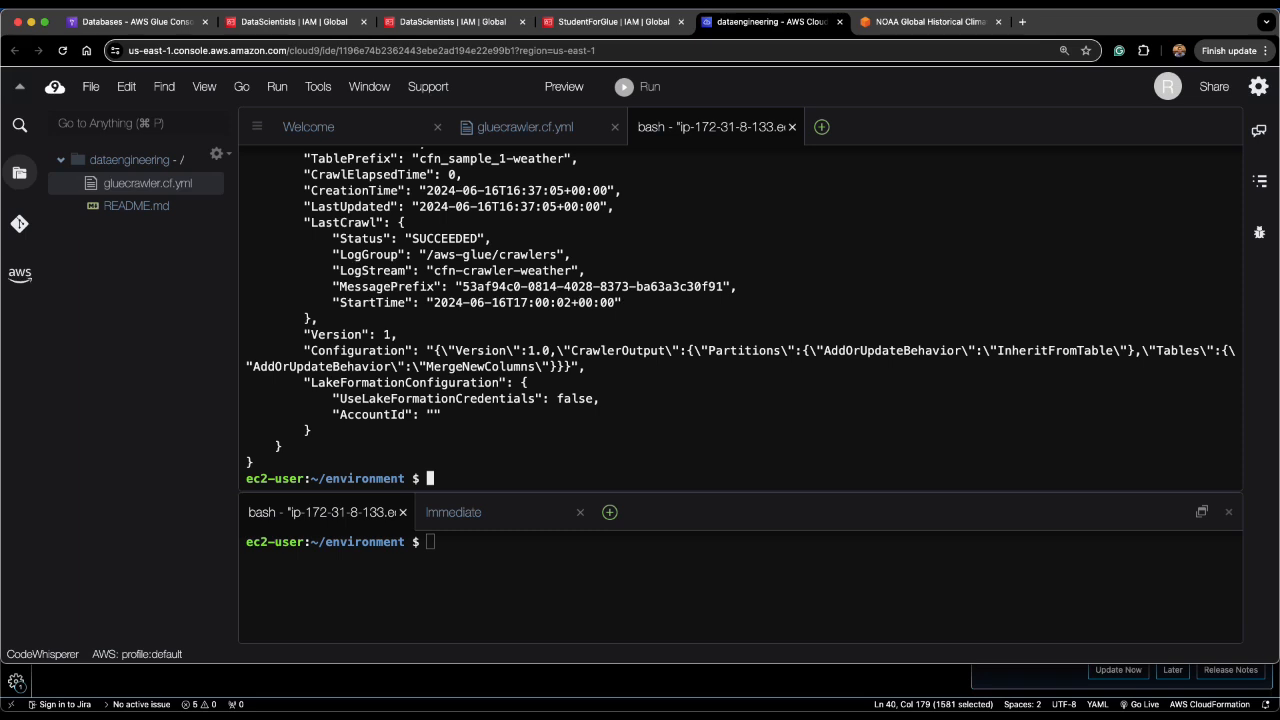
# Step: Start the crawler as the student user by running aws glue start-crawler --name cfn-crawler-weather
pyautogui.press('Up')
pyautogui.press('Left')
pyautogui.press('Left')
pyautogui.press('Left')
pyautogui.press('Left')
pyautogui.press('Left')
pyautogui.press('Left')
pyautogui.press('Left')
pyautogui.press('Left')
pyautogui.press('Left')
pyautogui.press('Left')
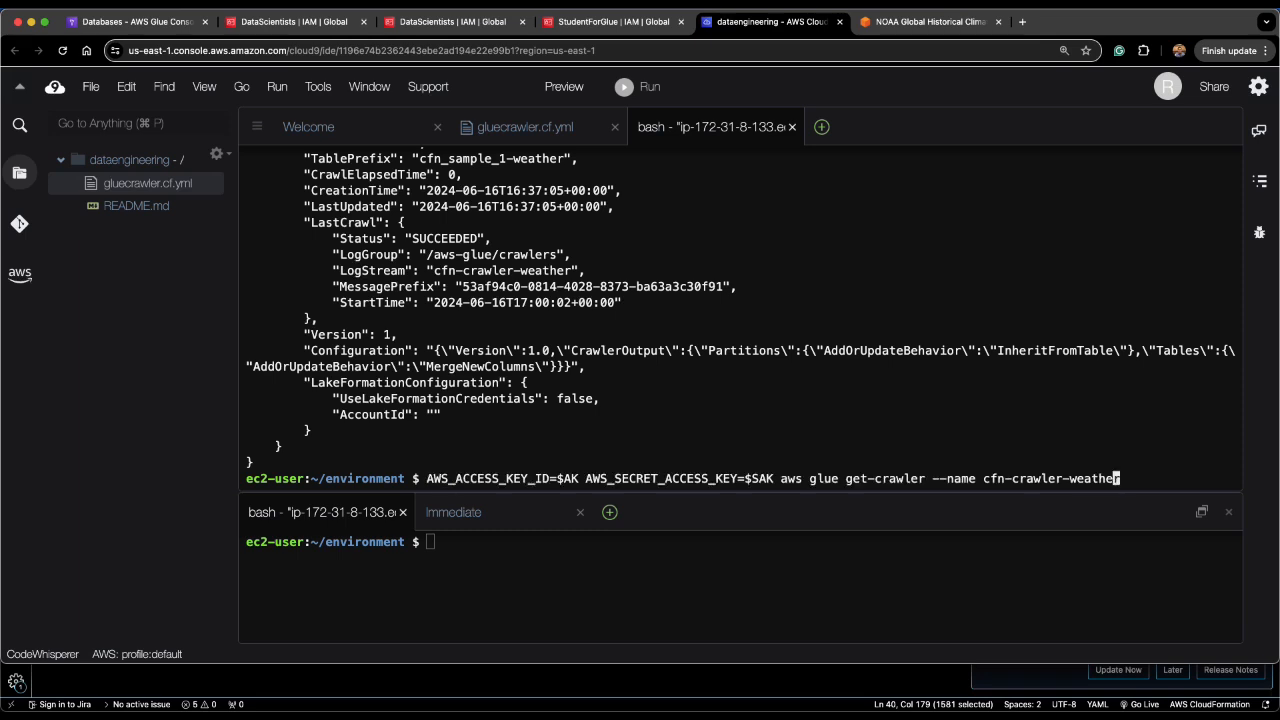
pyautogui.press('Left')
pyautogui.press('Left')
pyautogui.press('Left')
pyautogui.press('Left')
pyautogui.press('Left')
pyautogui.press('Left')
pyautogui.press('Left')
pyautogui.press('Left')
pyautogui.press('Left')
pyautogui.press('Left')
pyautogui.press('Left')
pyautogui.press('Left')
pyautogui.press('Left')
pyautogui.press('Left')
pyautogui.press('Left')
pyautogui.press('Left')
pyautogui.press('Left')
pyautogui.press('Left')
pyautogui.press('Left')
pyautogui.press('Left')
pyautogui.press('Left')
pyautogui.press('Left')
pyautogui.press('Left')
pyautogui.press('Left')
pyautogui.press('Left')
pyautogui.press('BackSpace')
pyautogui.press('BackSpace')
pyautogui.press('BackSpace')
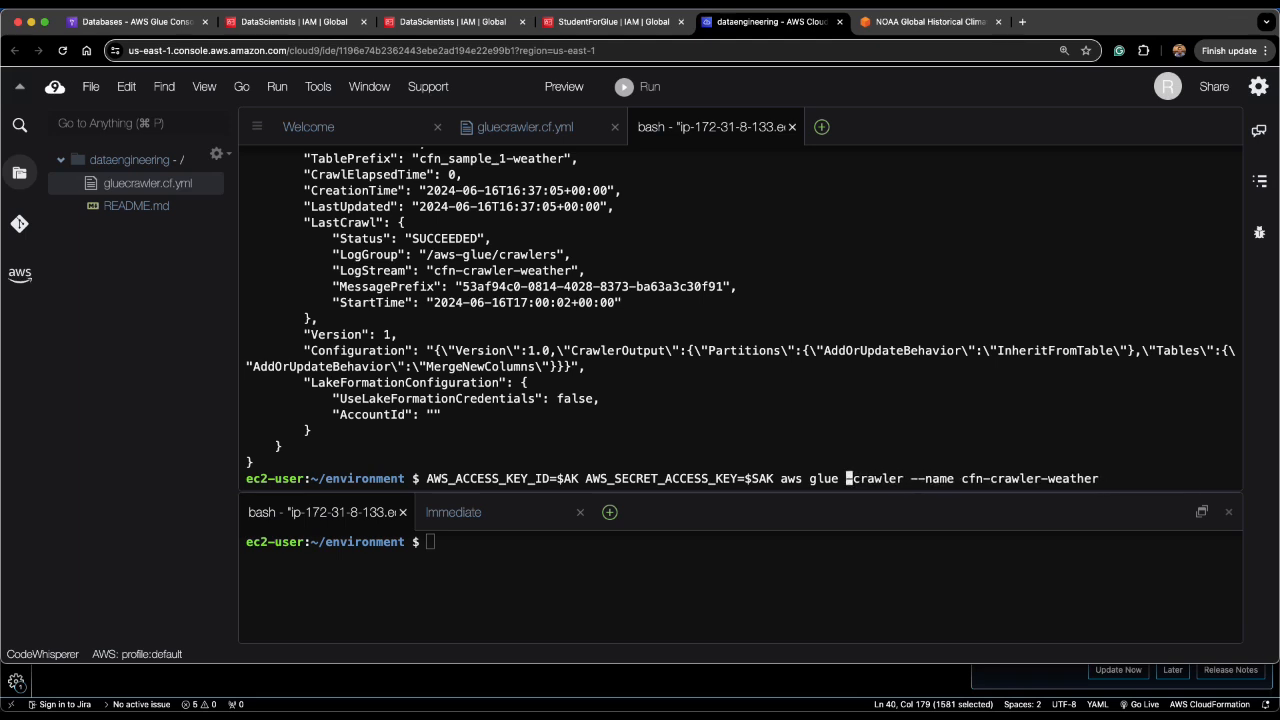
pyautogui.write('start')
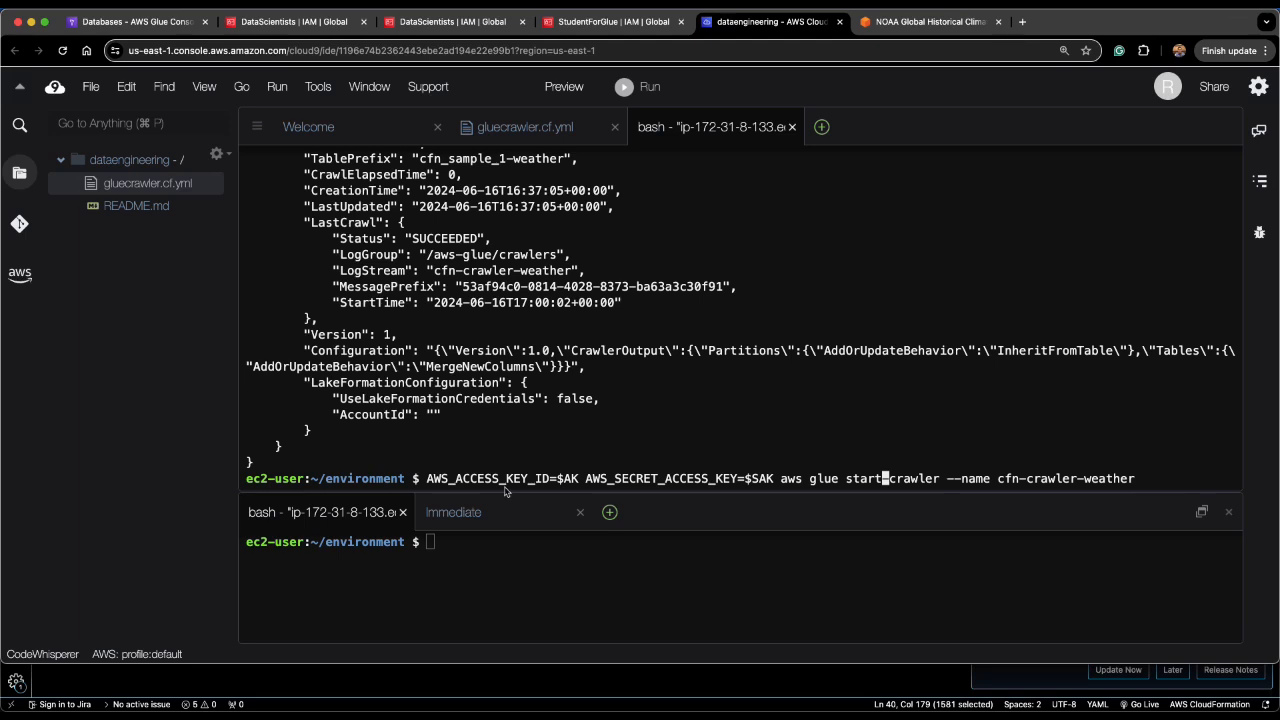
pyautogui.press('Return')
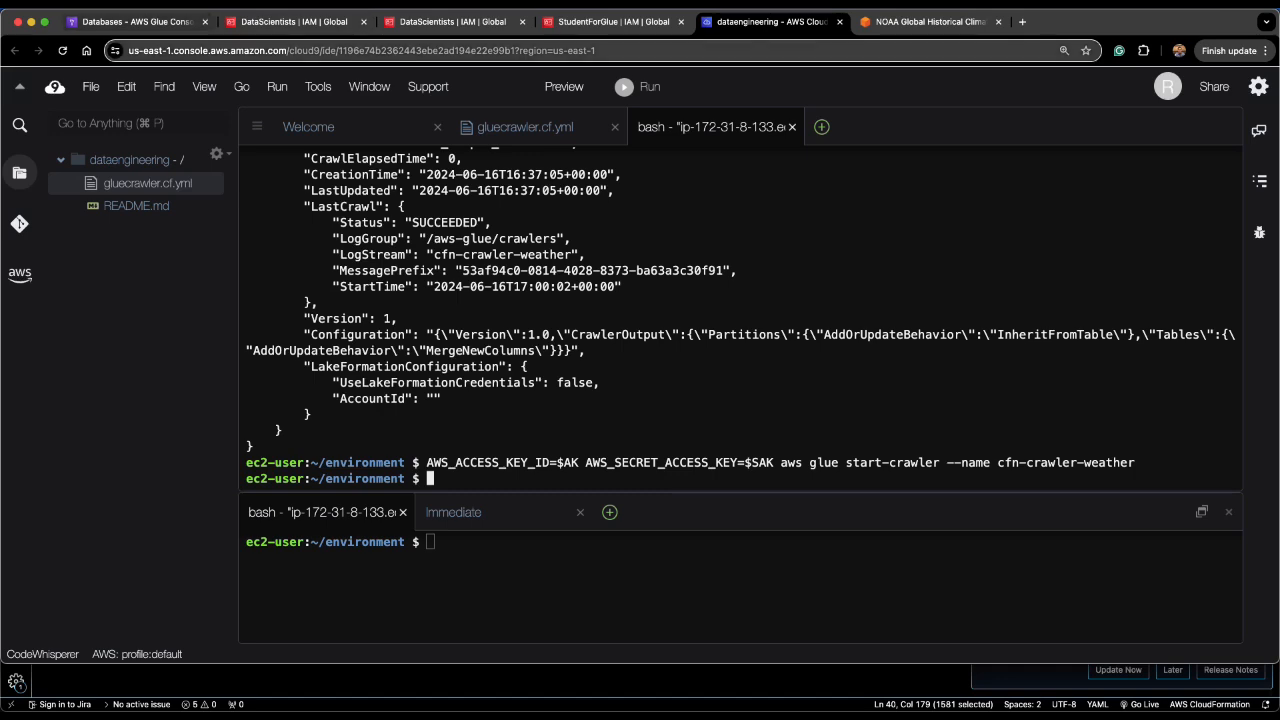
# Step: Check the crawlers' state and last run in the AWS Glue console
pyautogui.click(135, 21)
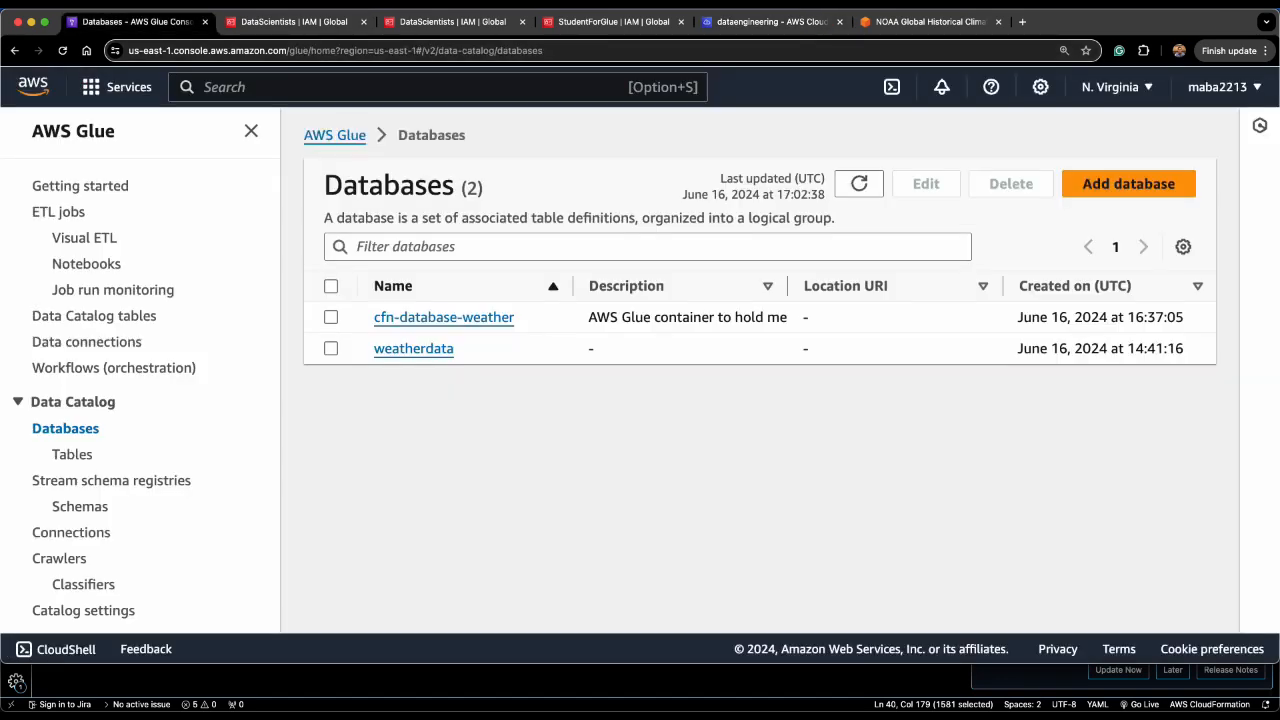
pyautogui.click(60, 558)
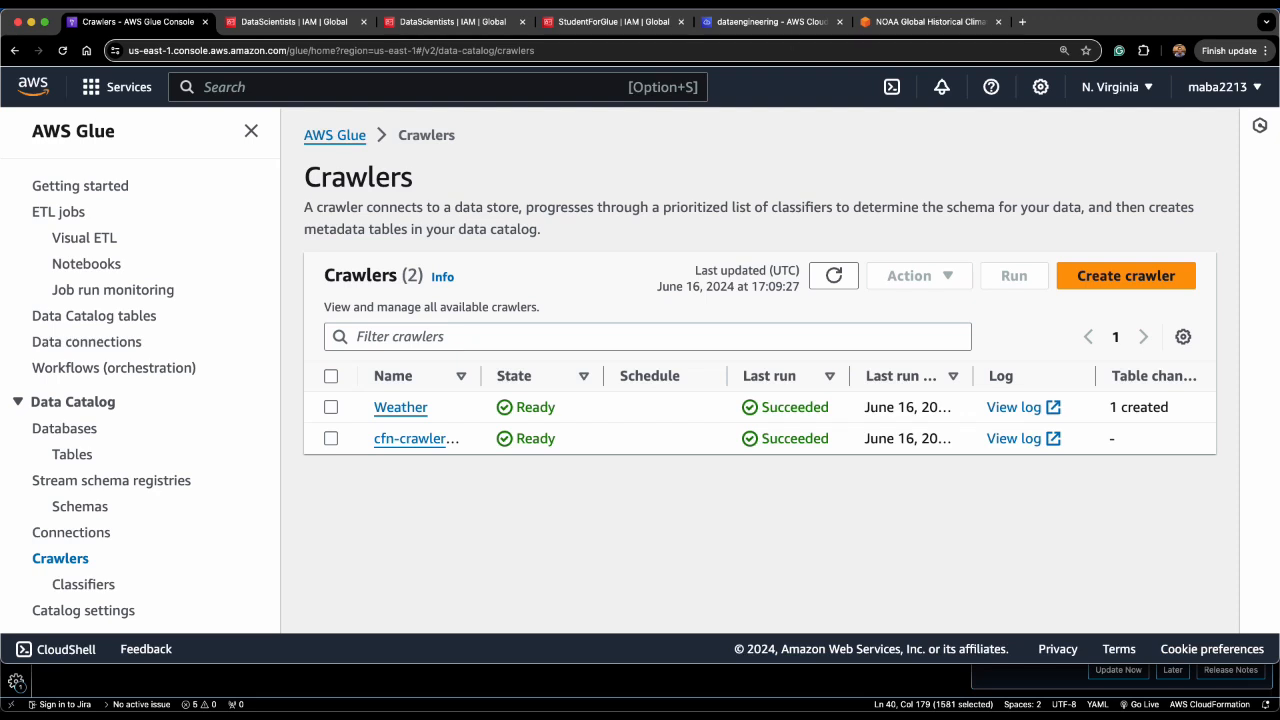
# Step: In the Cloud9 terminal, rerun get-crawler for cfn-crawler-weather with the student credentials and examine the LastCrawl status and start time
pyautogui.click(790, 30)
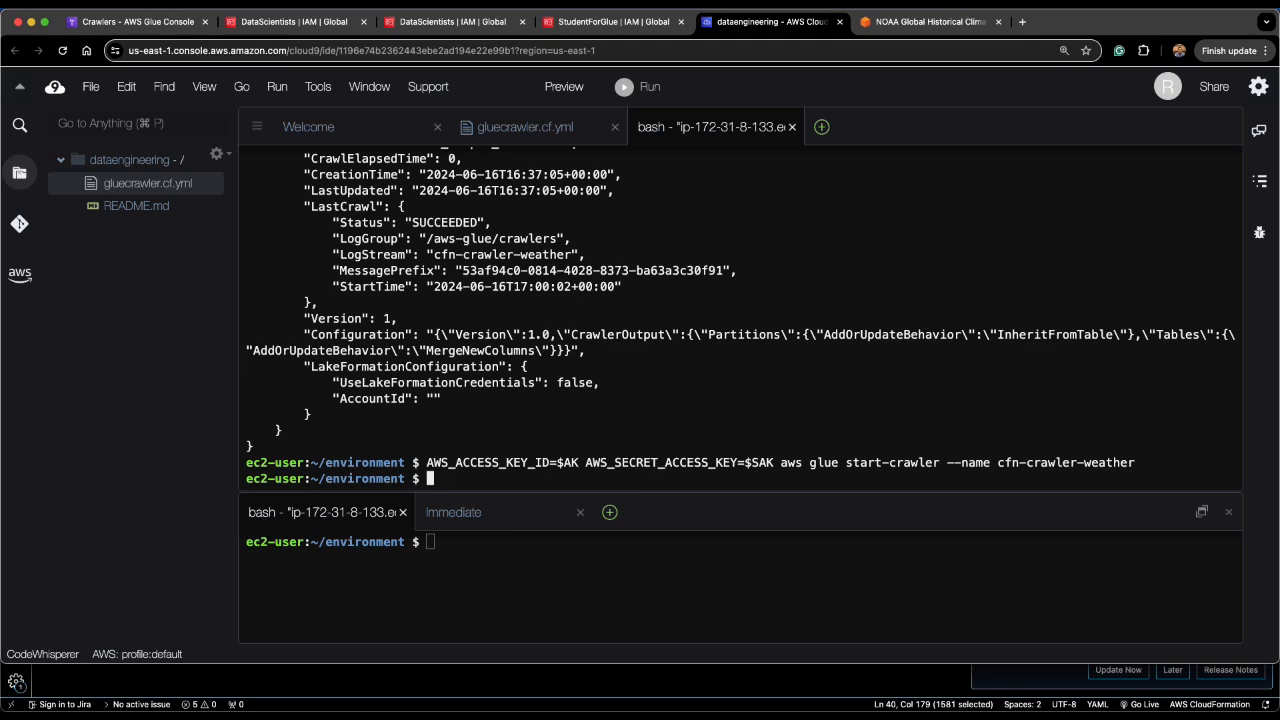
pyautogui.press('Up')
pyautogui.press('Up')
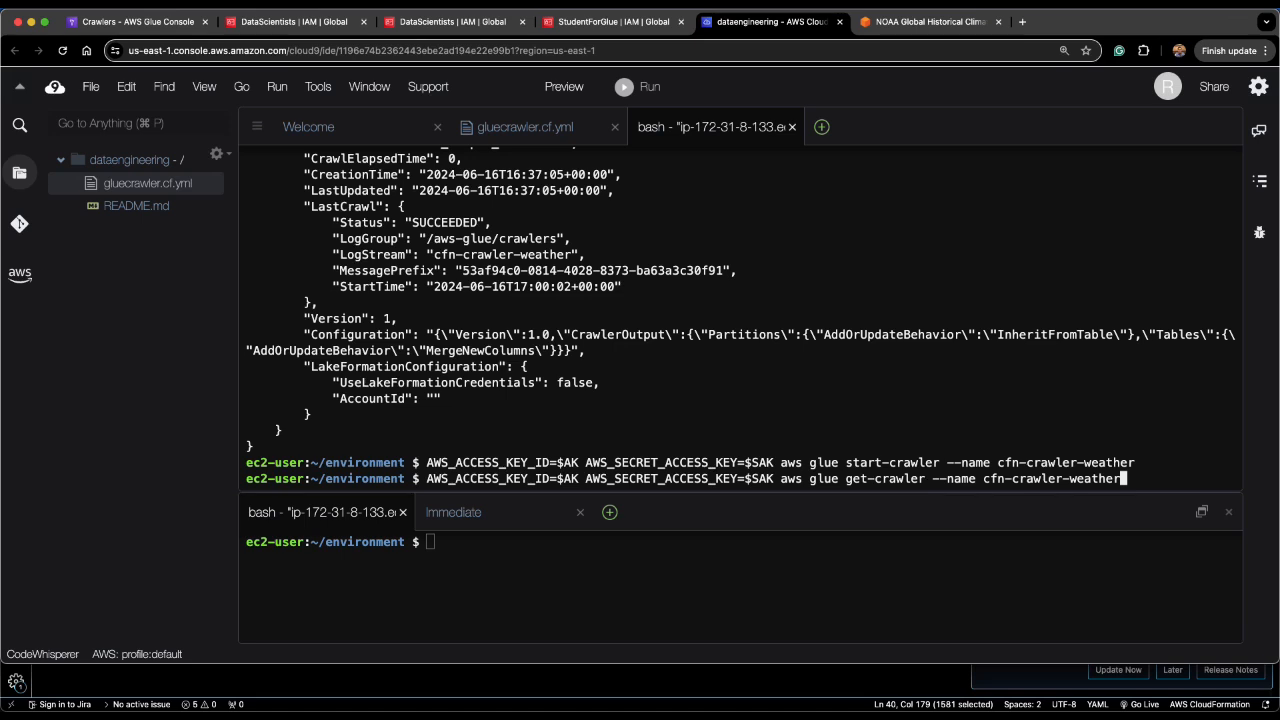
pyautogui.press('Return')
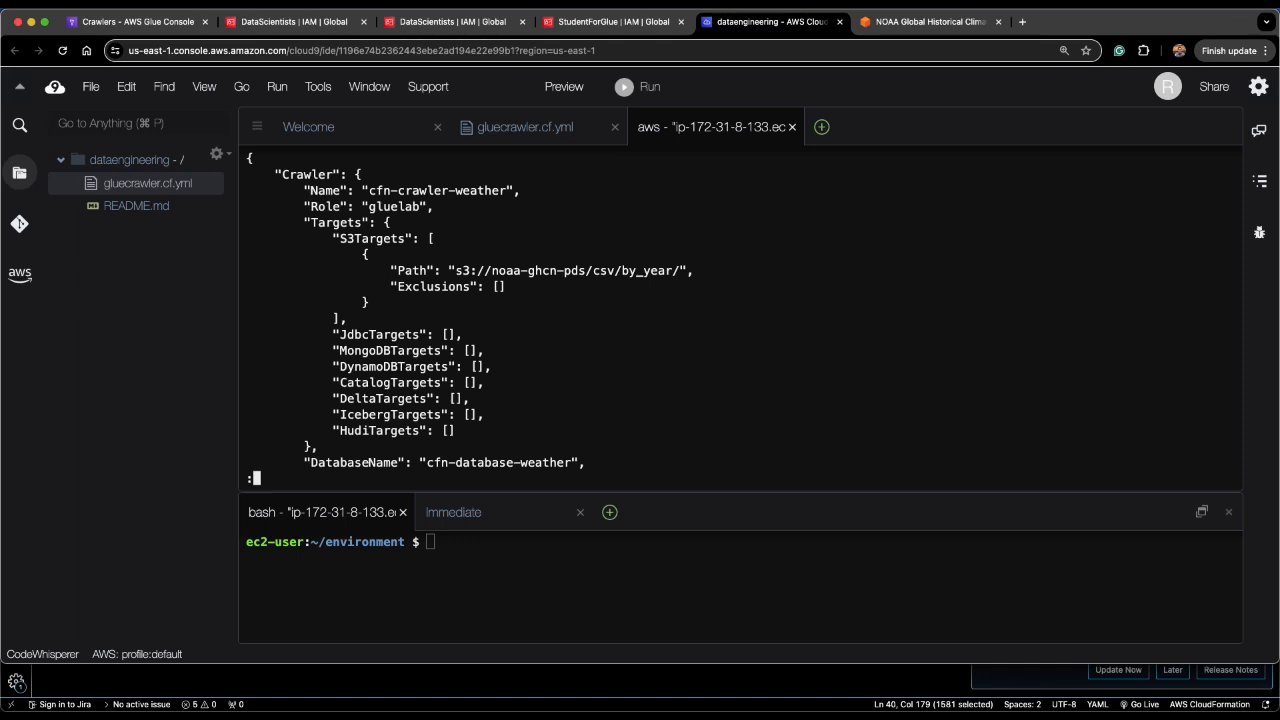
pyautogui.press('space')
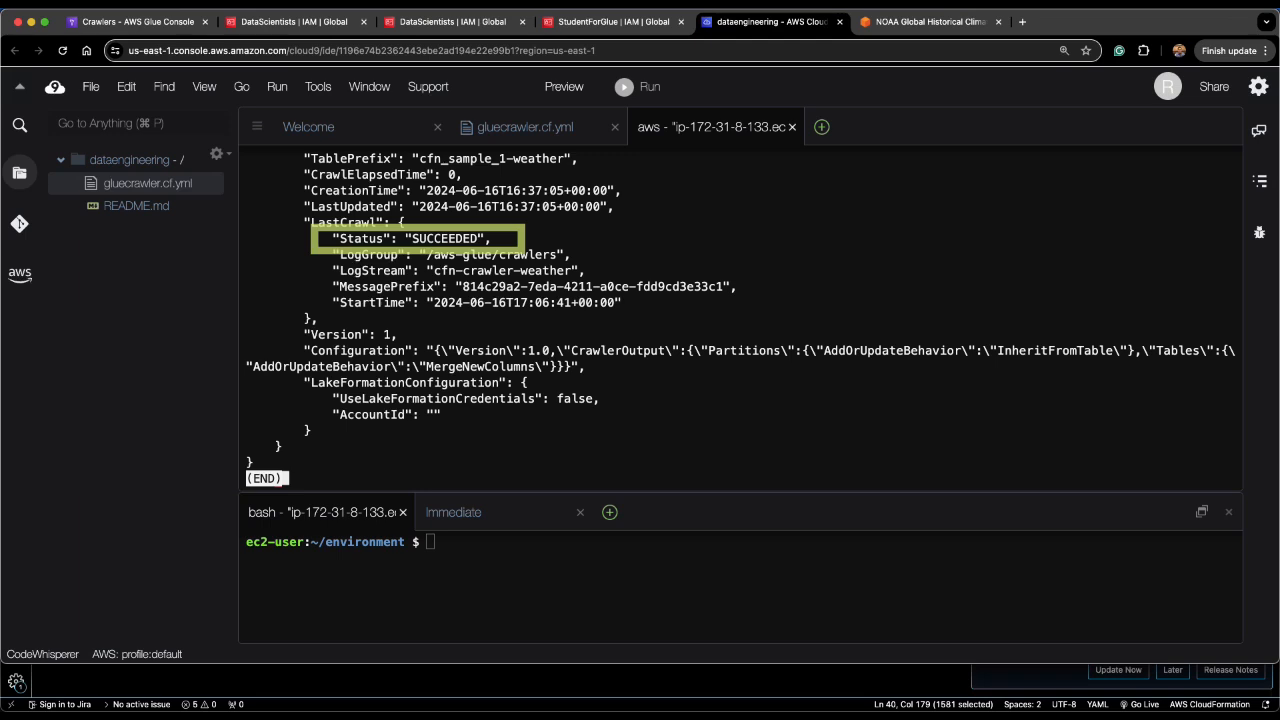
pyautogui.moveTo(405, 238); pyautogui.dragTo(614, 302)
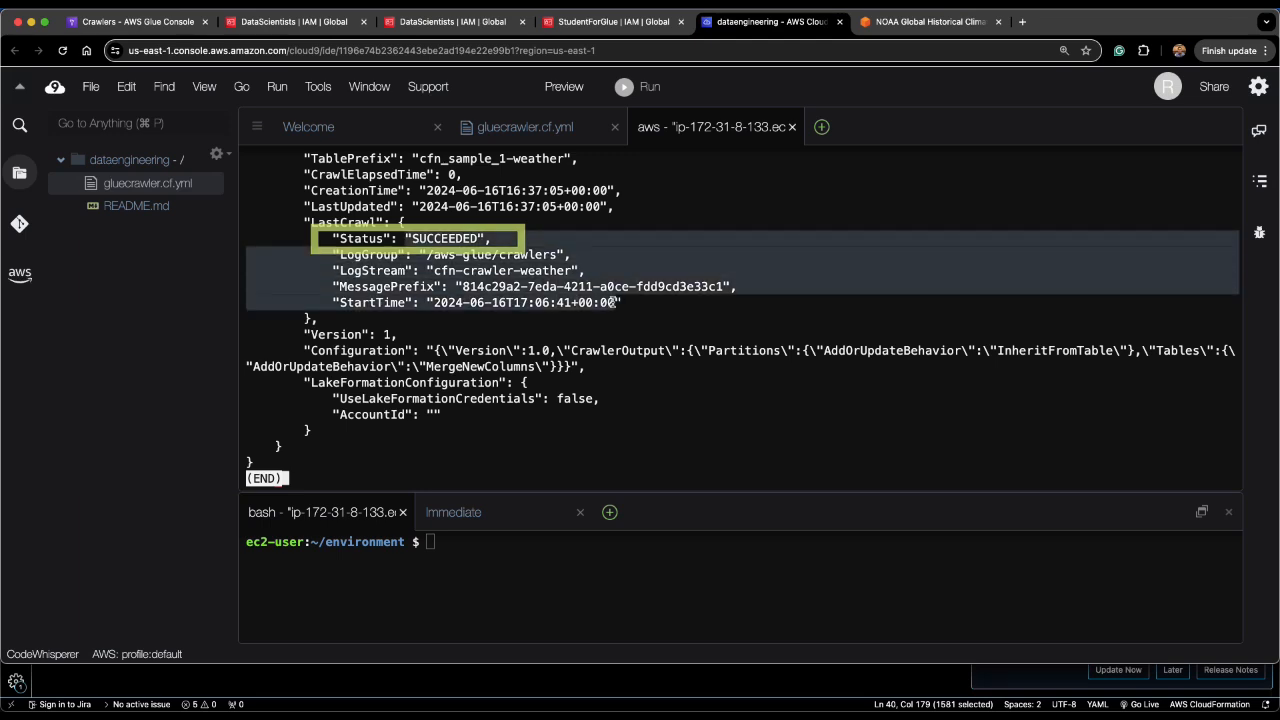